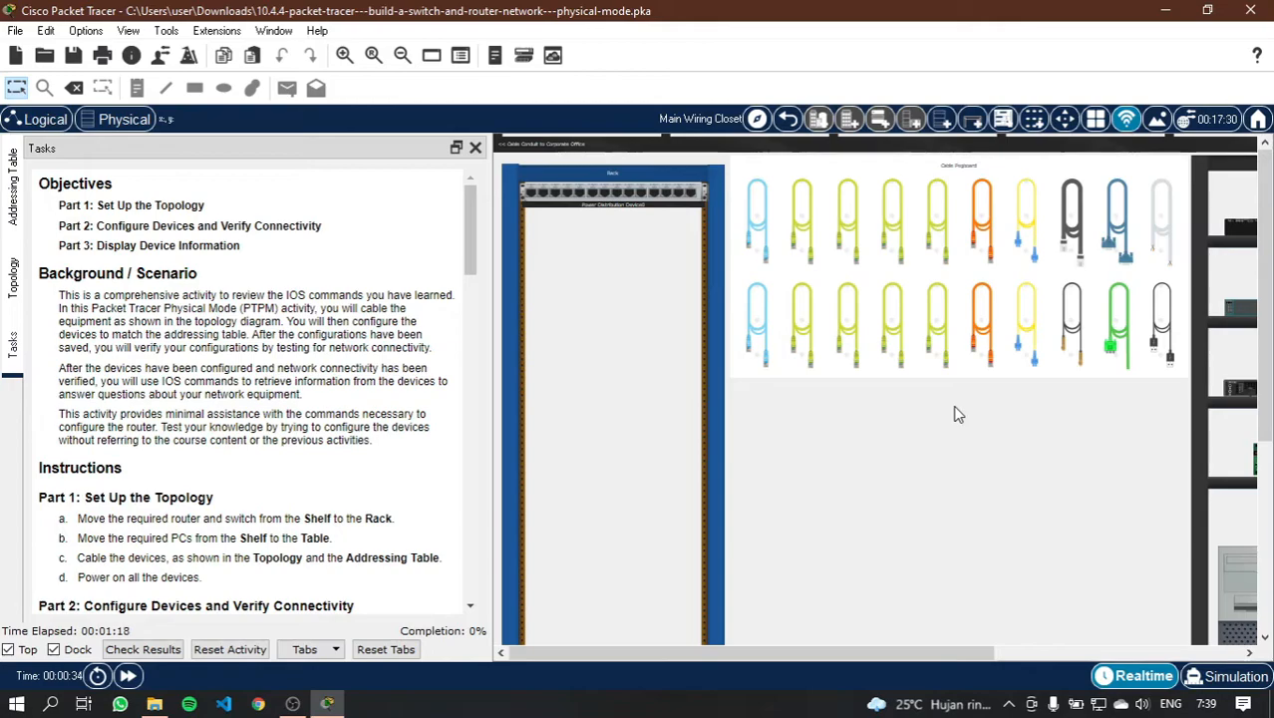
Step: Review the wiring closet, the Part 1 setup instructions and the topology diagram showing the required device connections
scroll(957, 414, down, 1)
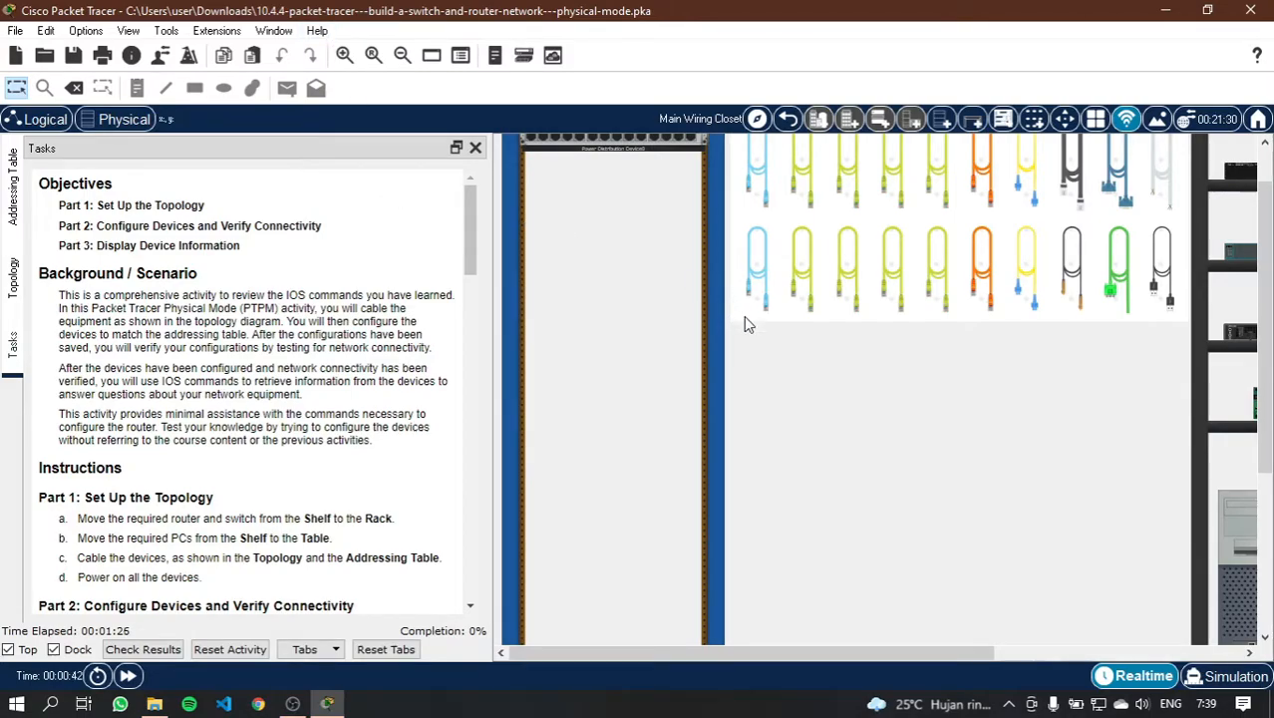
scroll(1174, 371, down, 2)
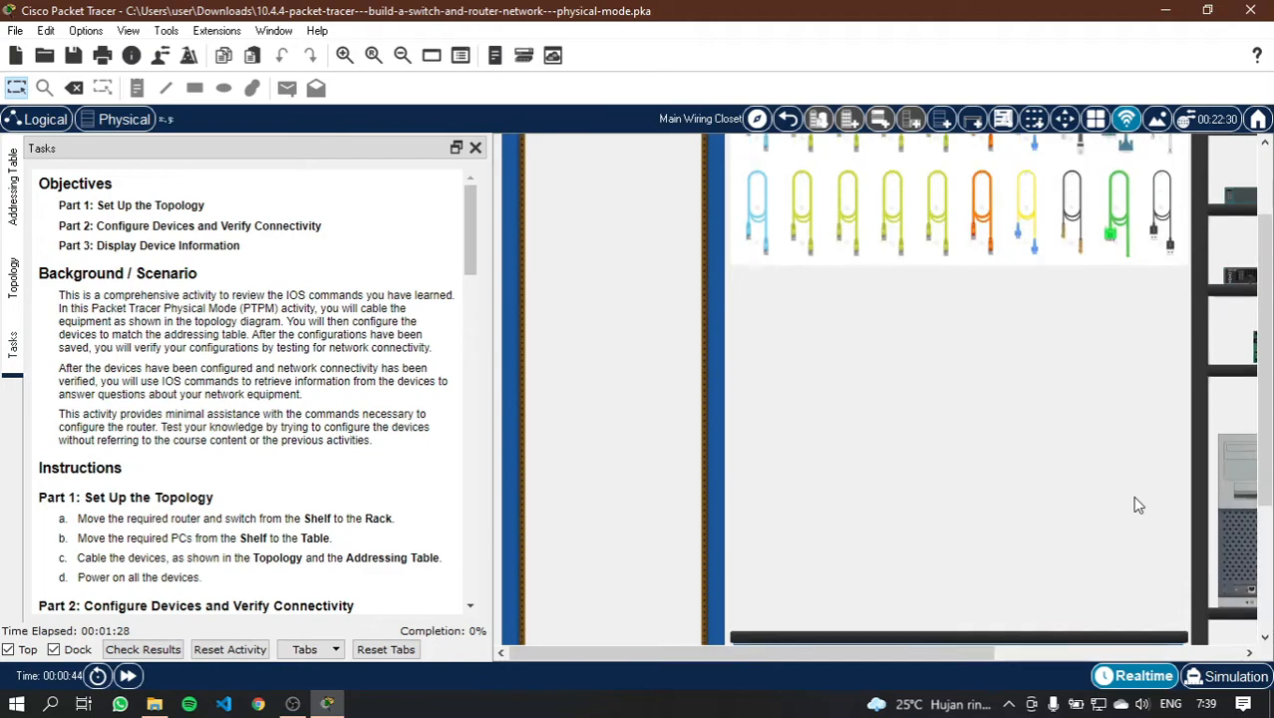
drag(952, 652, 1011, 654)
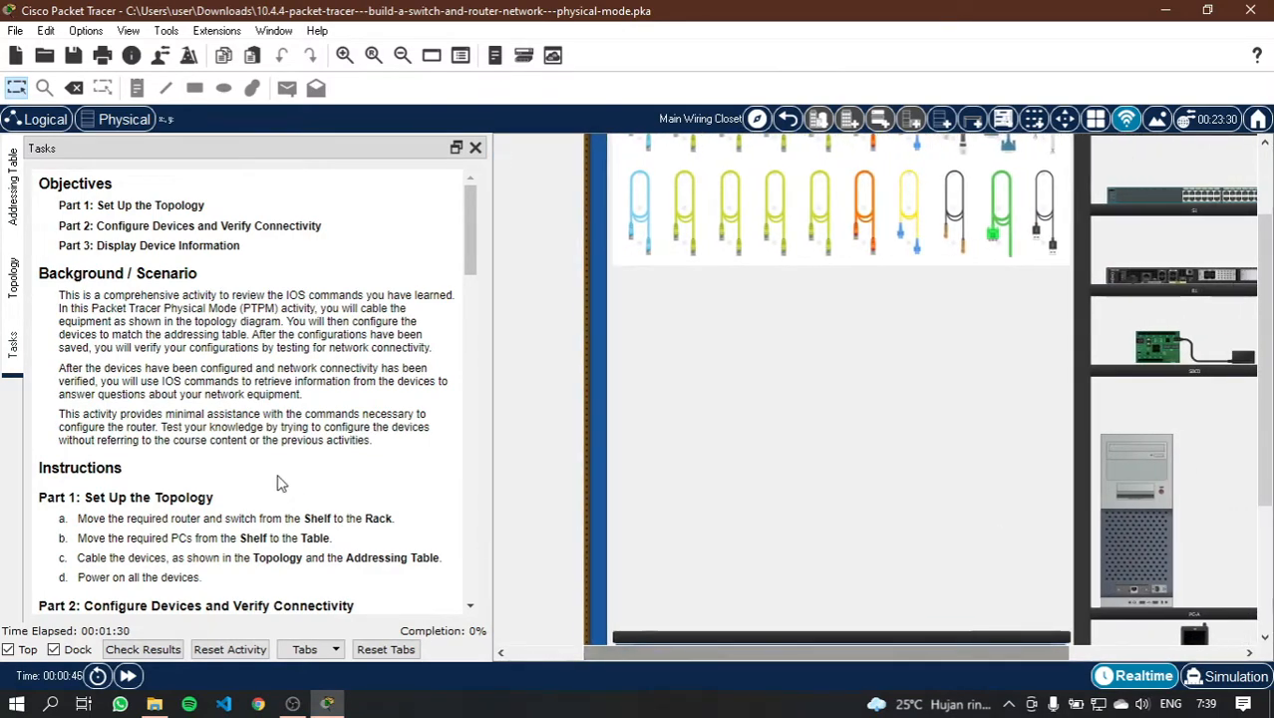
scroll(264, 465, down, 1)
scroll(264, 465, up, 1)
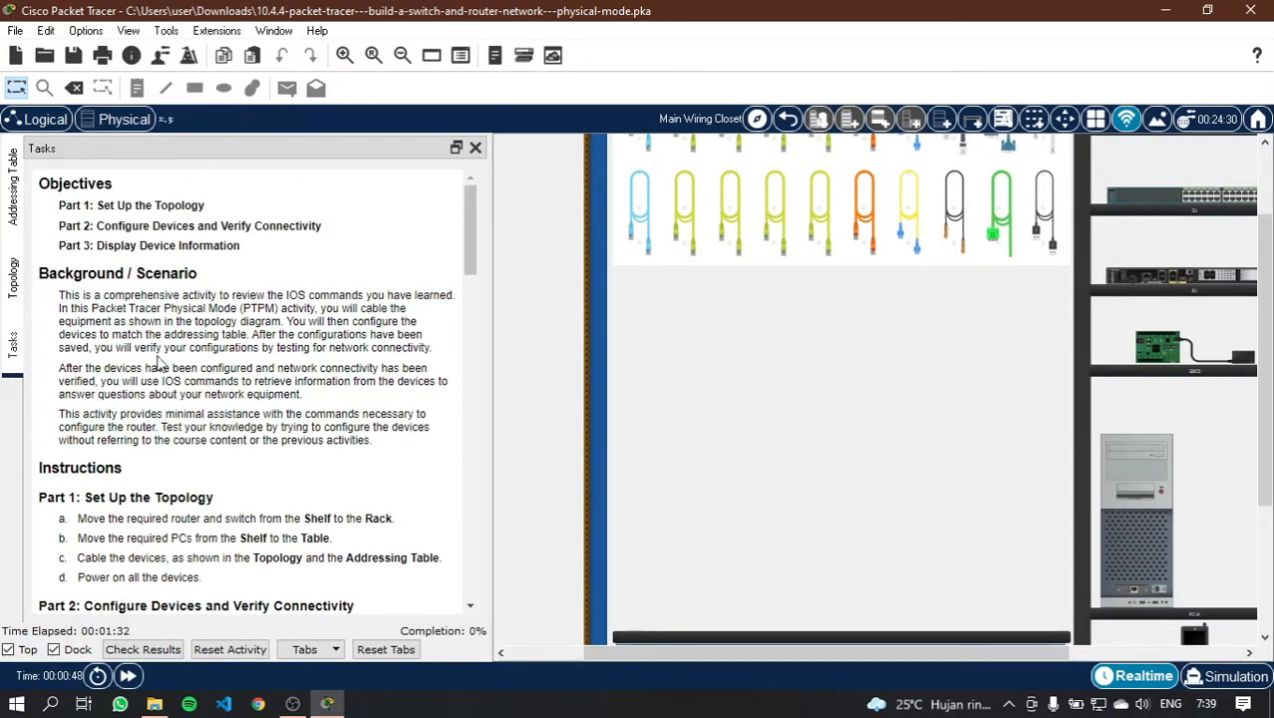
scroll(119, 498, down, 1)
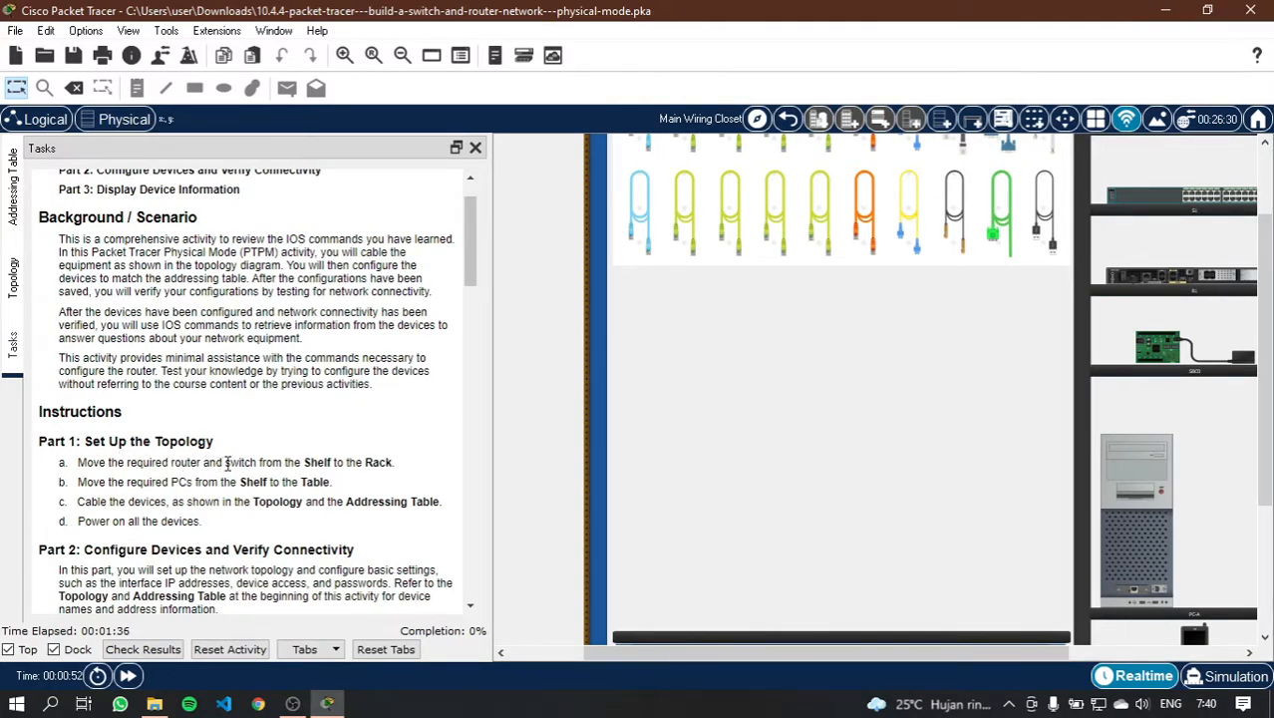
scroll(280, 466, down, 2)
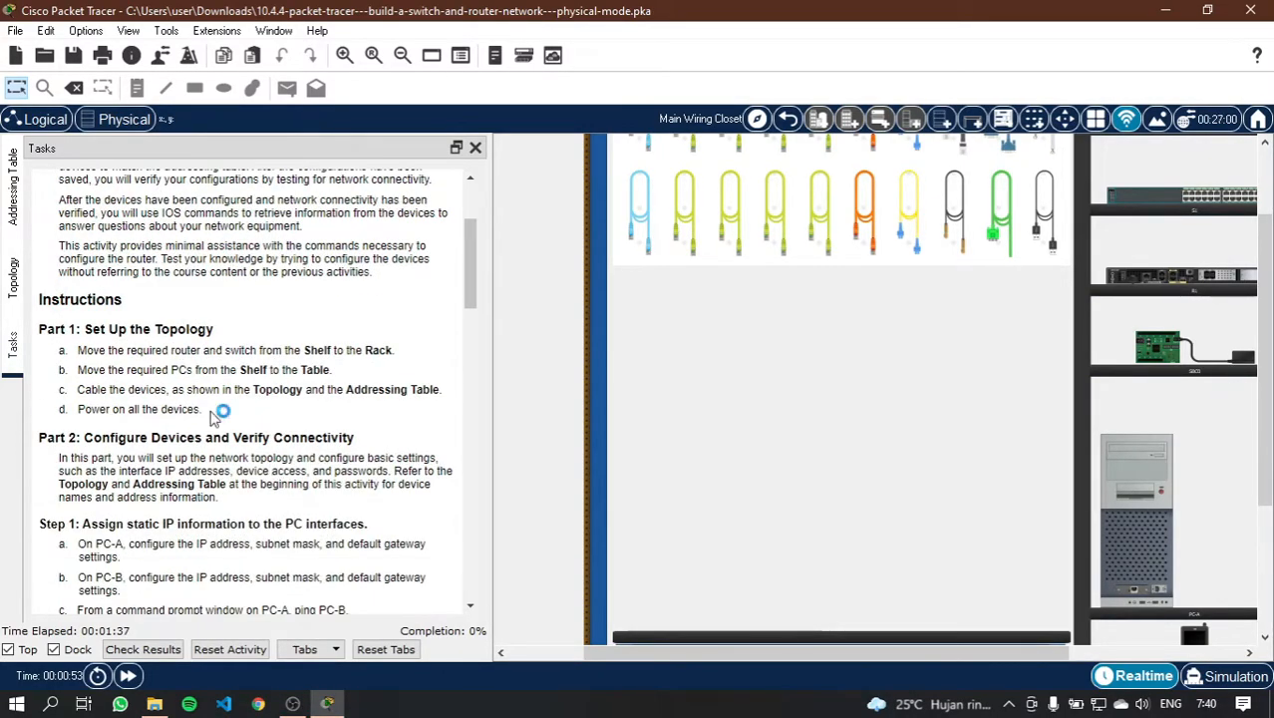
click(13, 286)
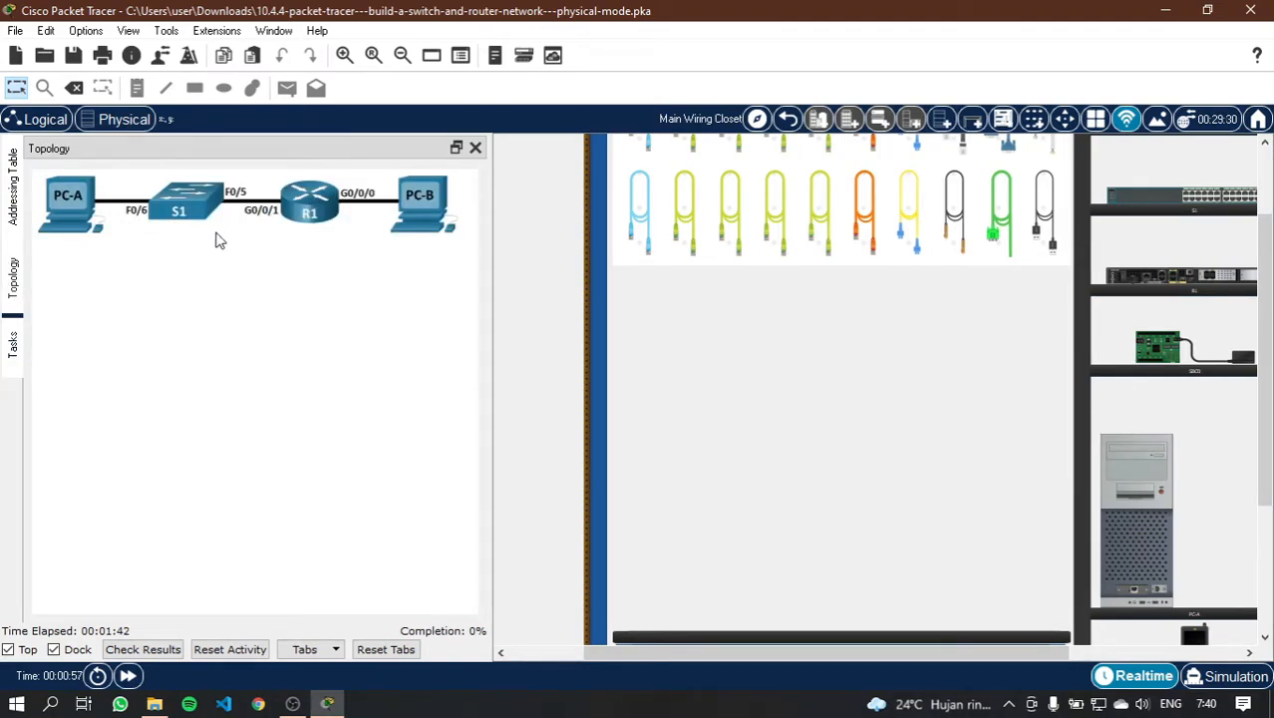
click(14, 344)
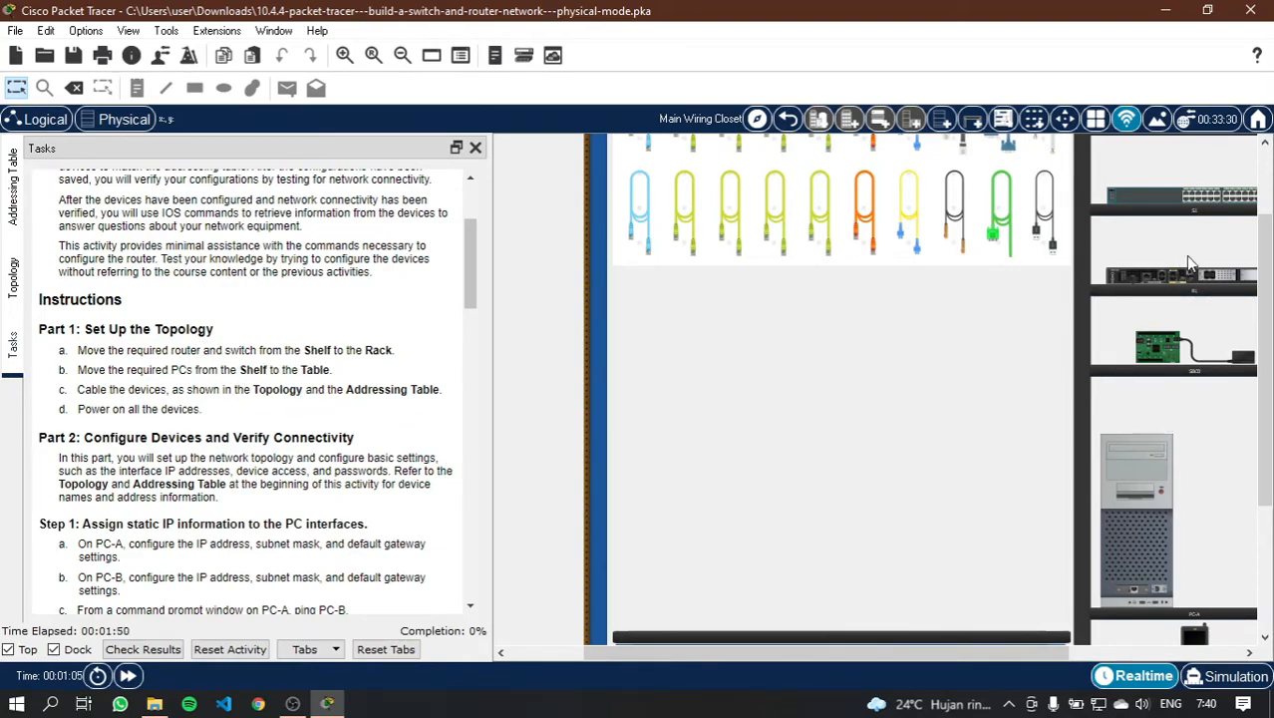
Step: Move router R1 and switch S1 from the shelf into the rack, placing the switch below the router
drag(1214, 201, 689, 658)
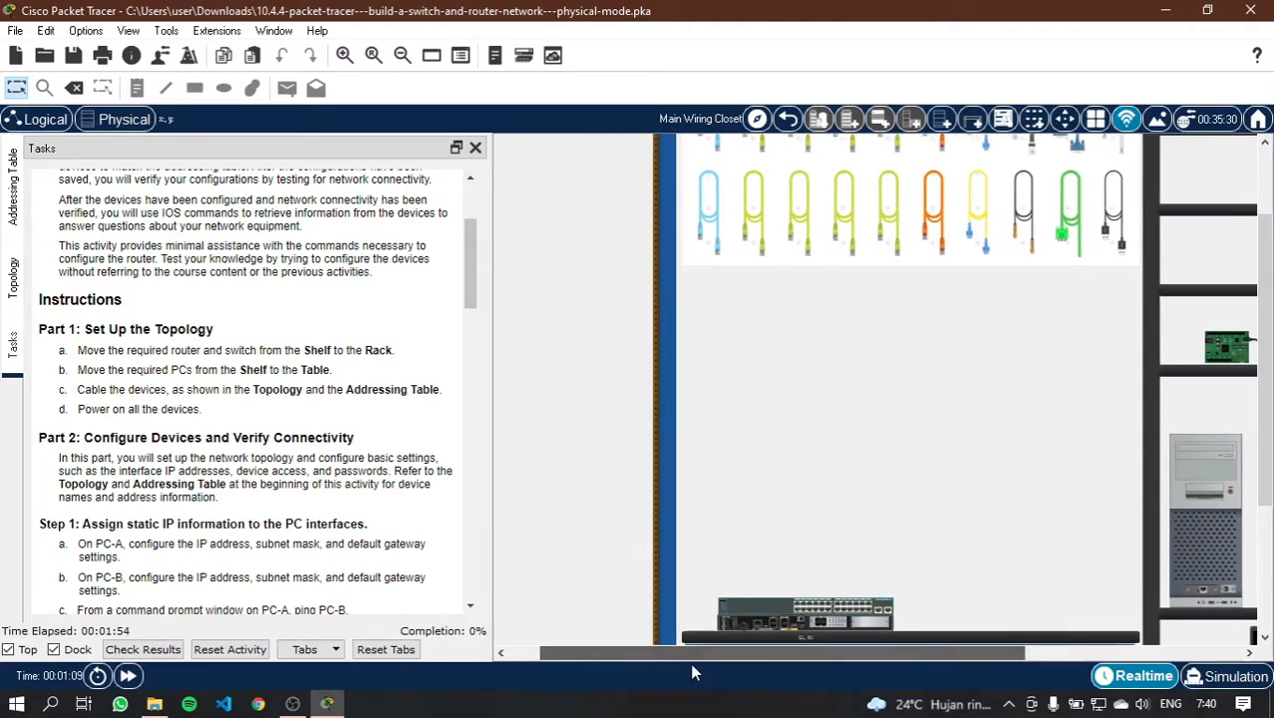
drag(787, 606, 509, 404)
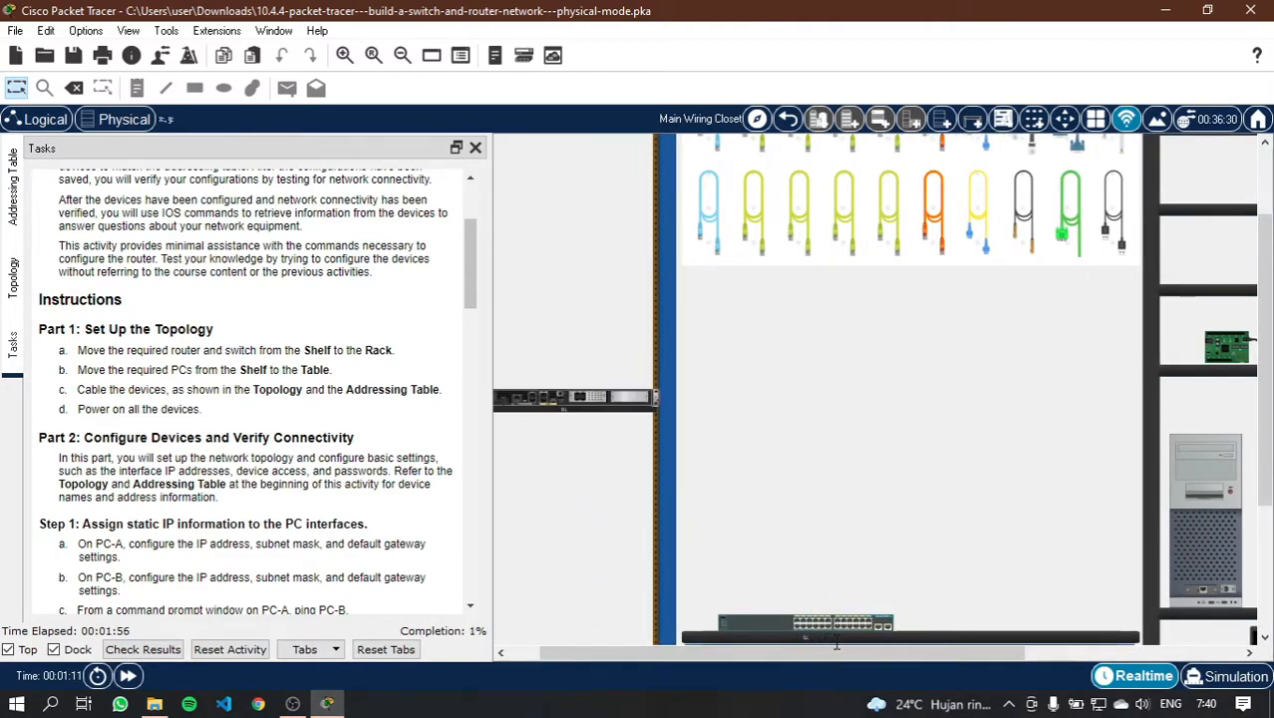
drag(795, 625, 573, 444)
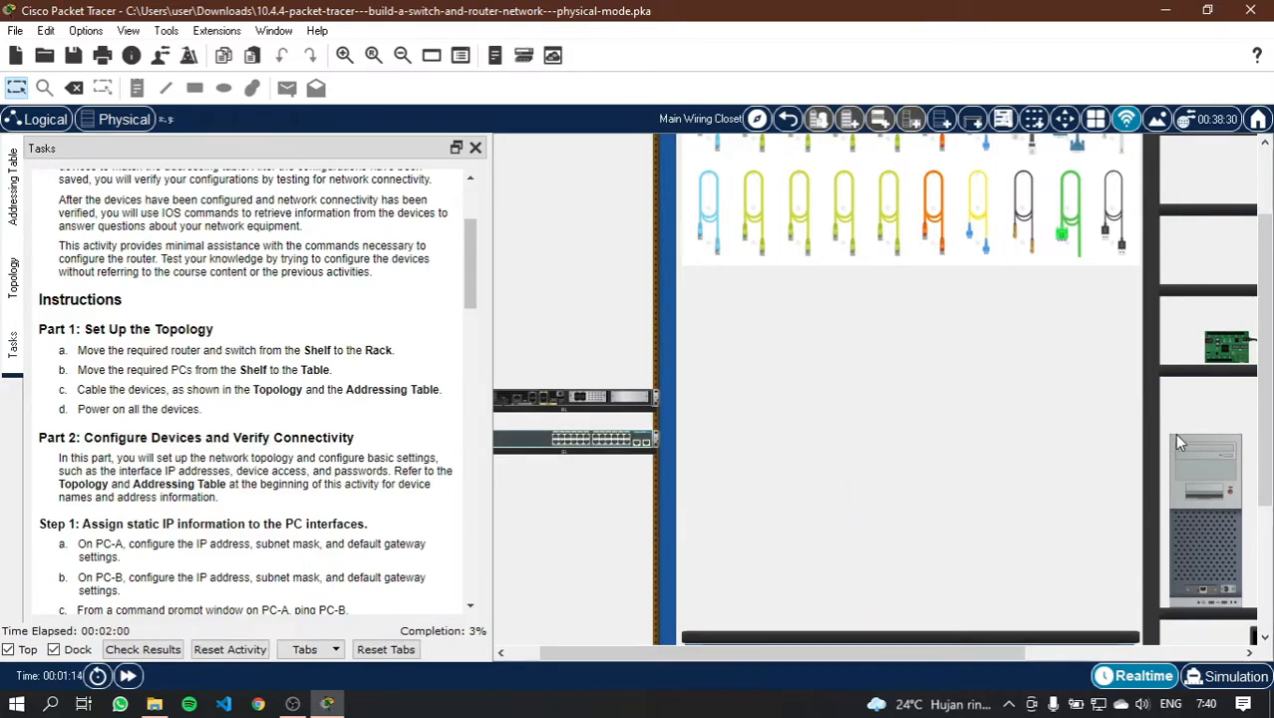
Step: Move PC-A and PC-B from the shelf onto the table, side by side
drag(1202, 488, 770, 495)
drag(798, 660, 852, 654)
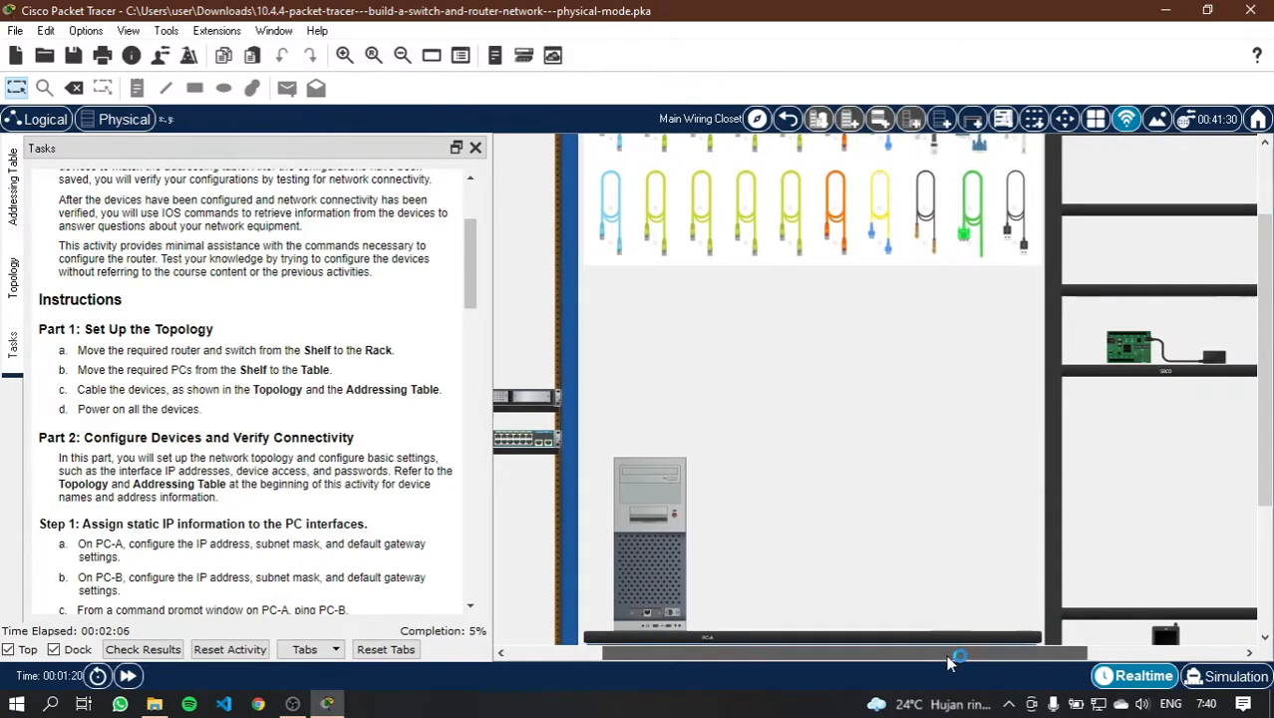
drag(947, 657, 1007, 656)
drag(1139, 522, 782, 592)
drag(778, 655, 645, 654)
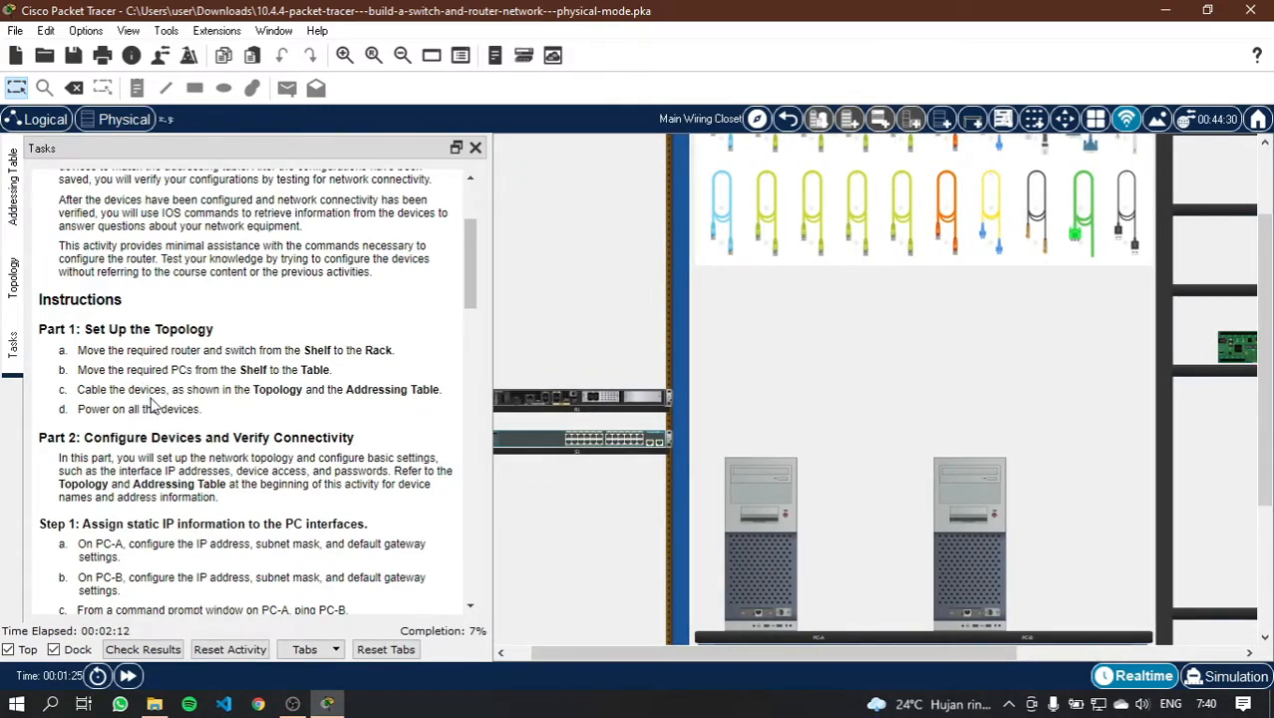
Step: Following the topology diagram, connect PC-A's network port to port F0/6 on switch S1 with a yellow-green cable
click(13, 279)
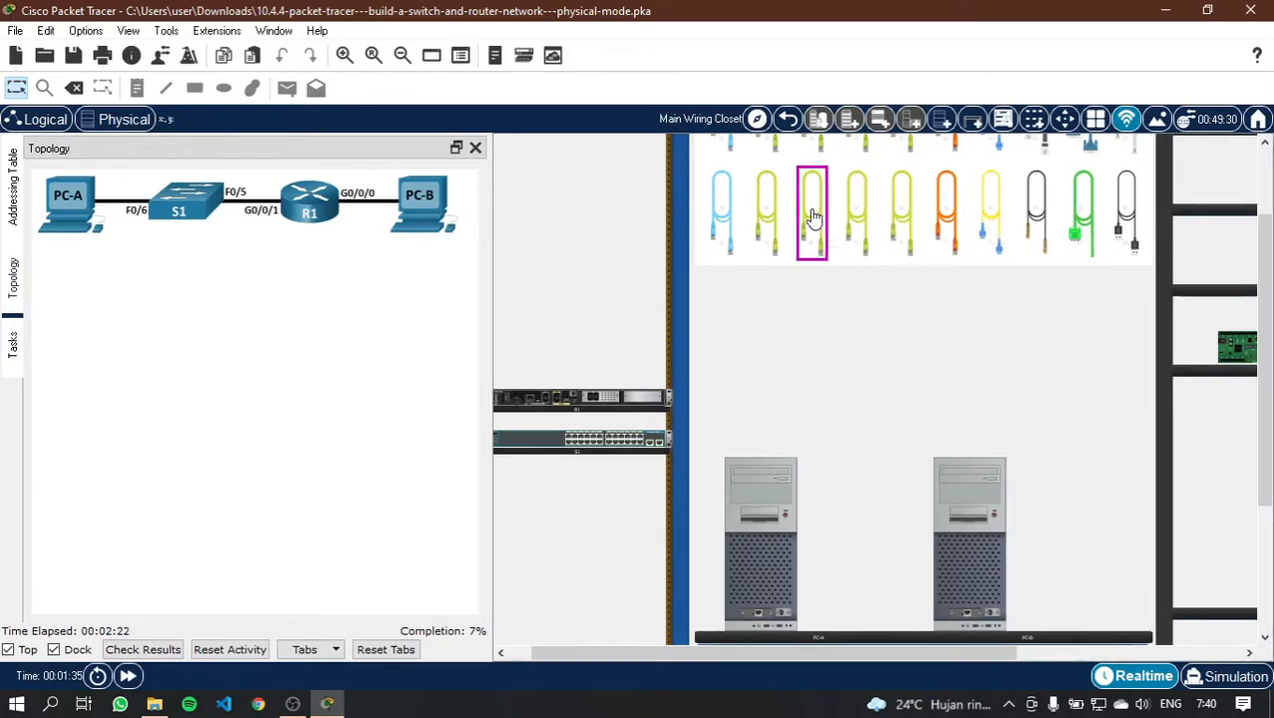
click(901, 212)
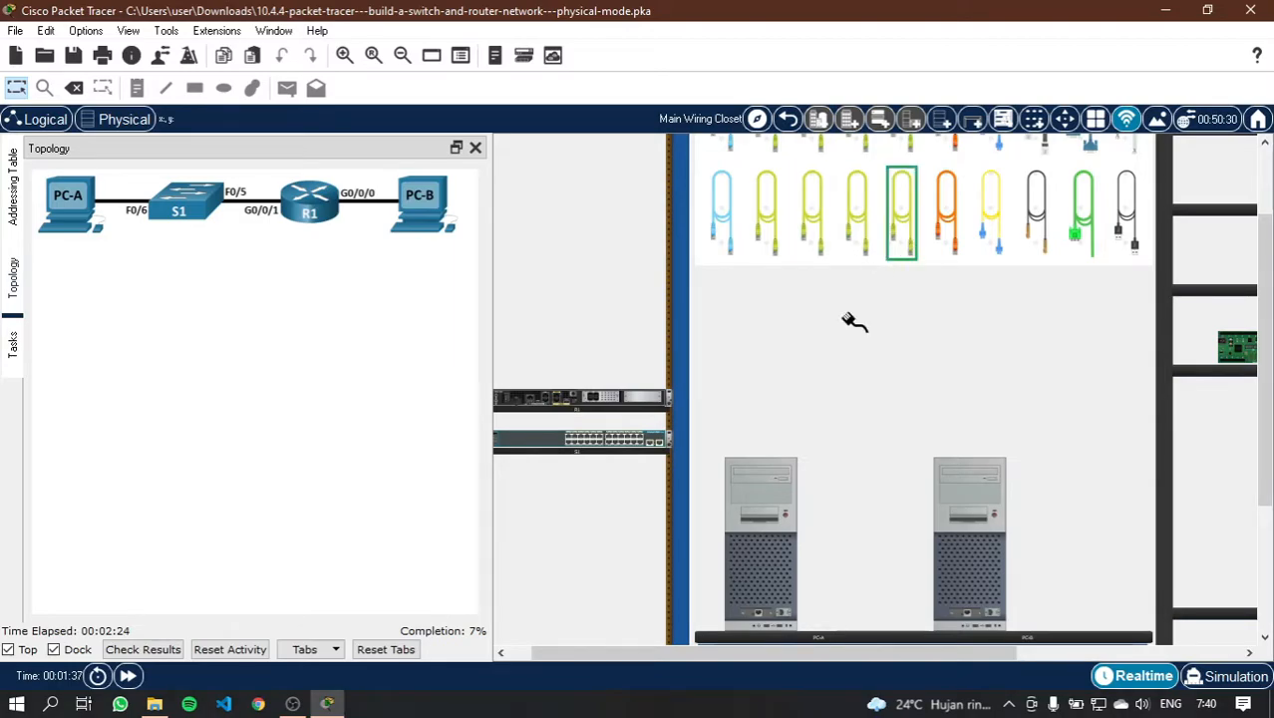
click(757, 613)
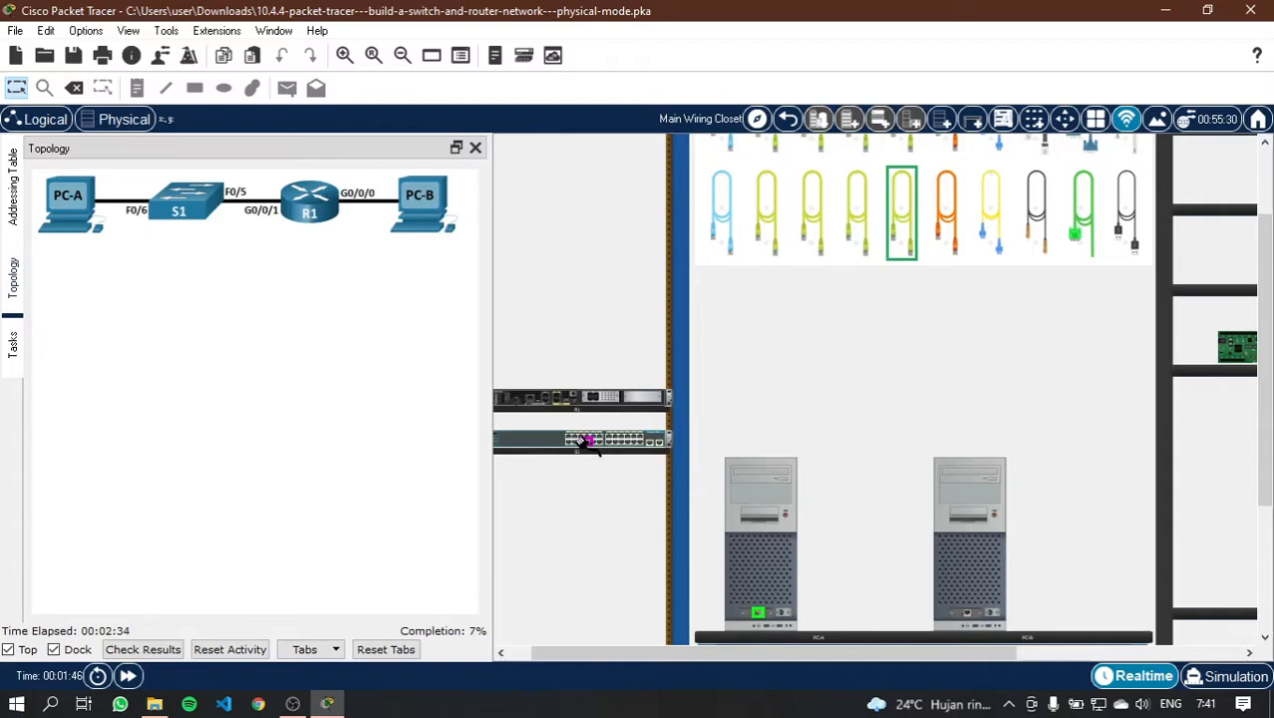
click(758, 613)
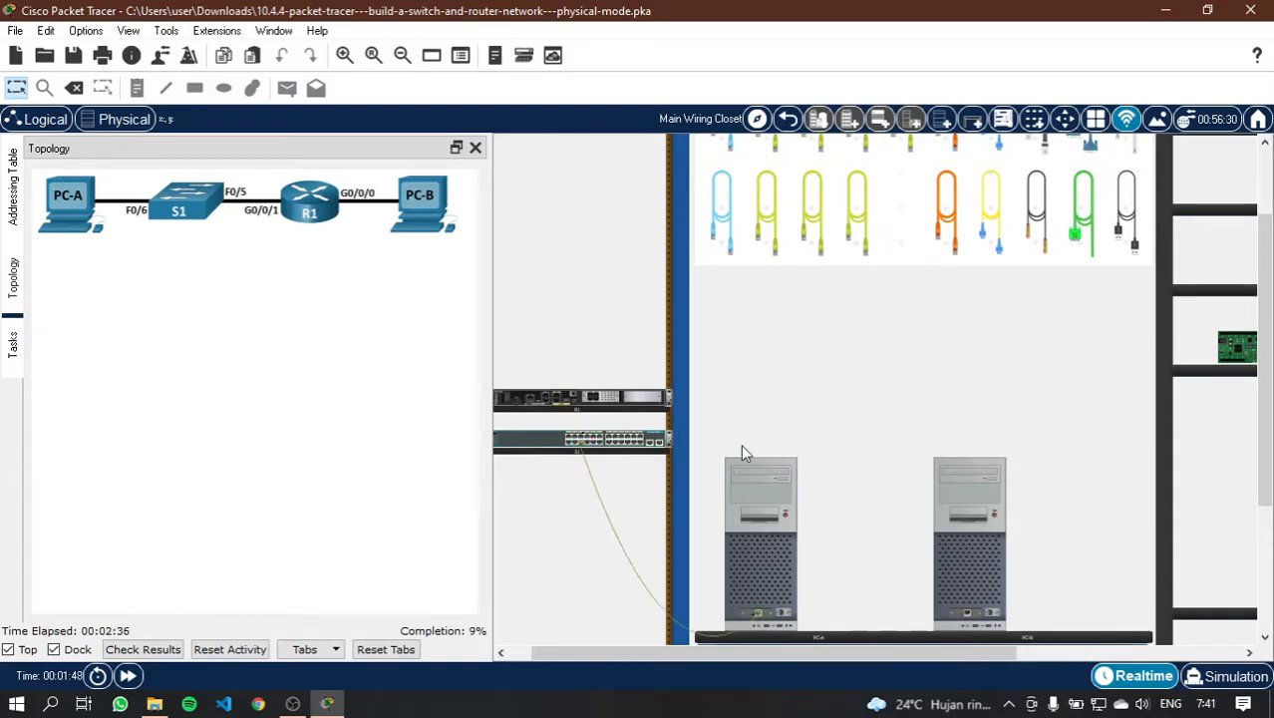
Step: Connect port F0/5 on switch S1 to port G0/0/1 on router R1 with another yellow-green cable
click(856, 211)
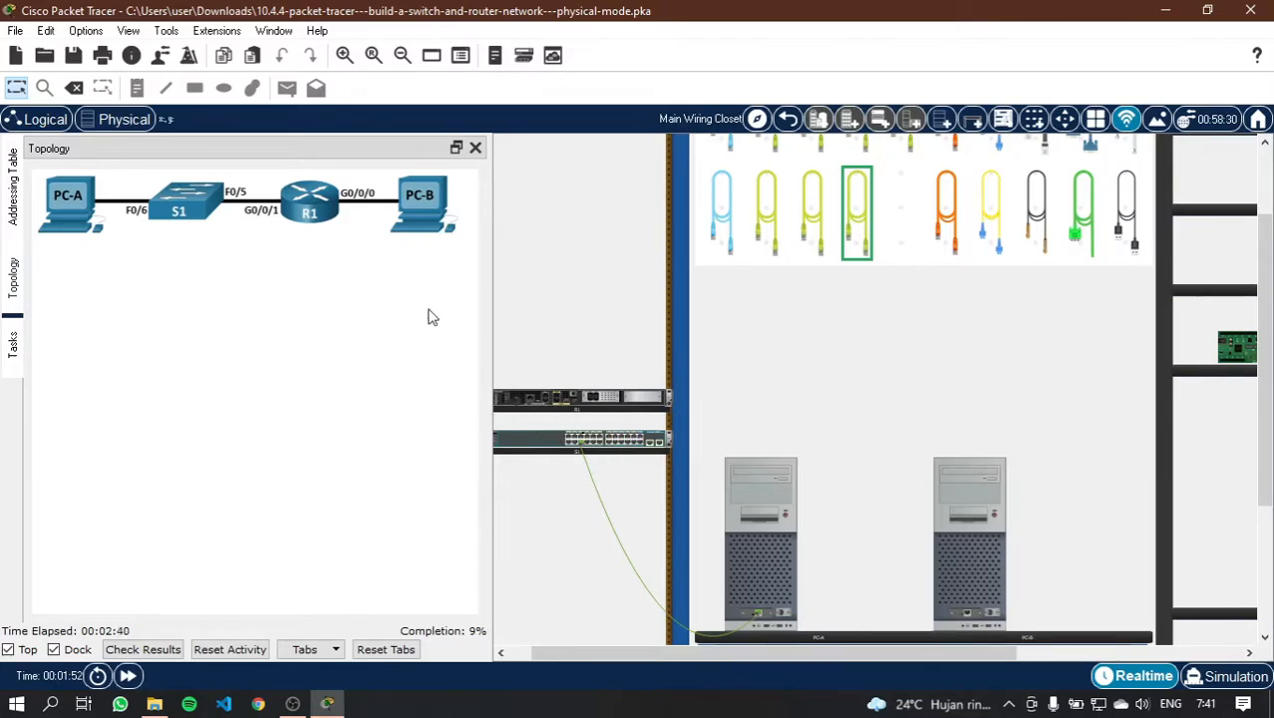
click(578, 439)
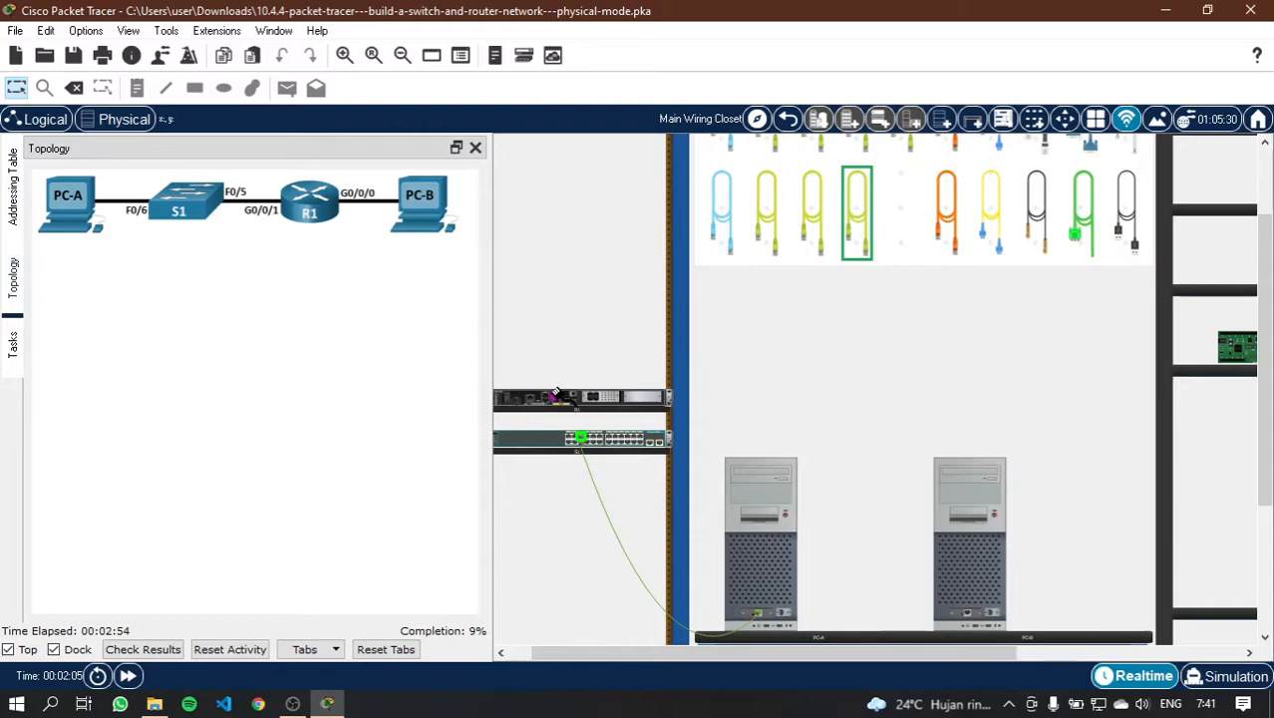
click(560, 398)
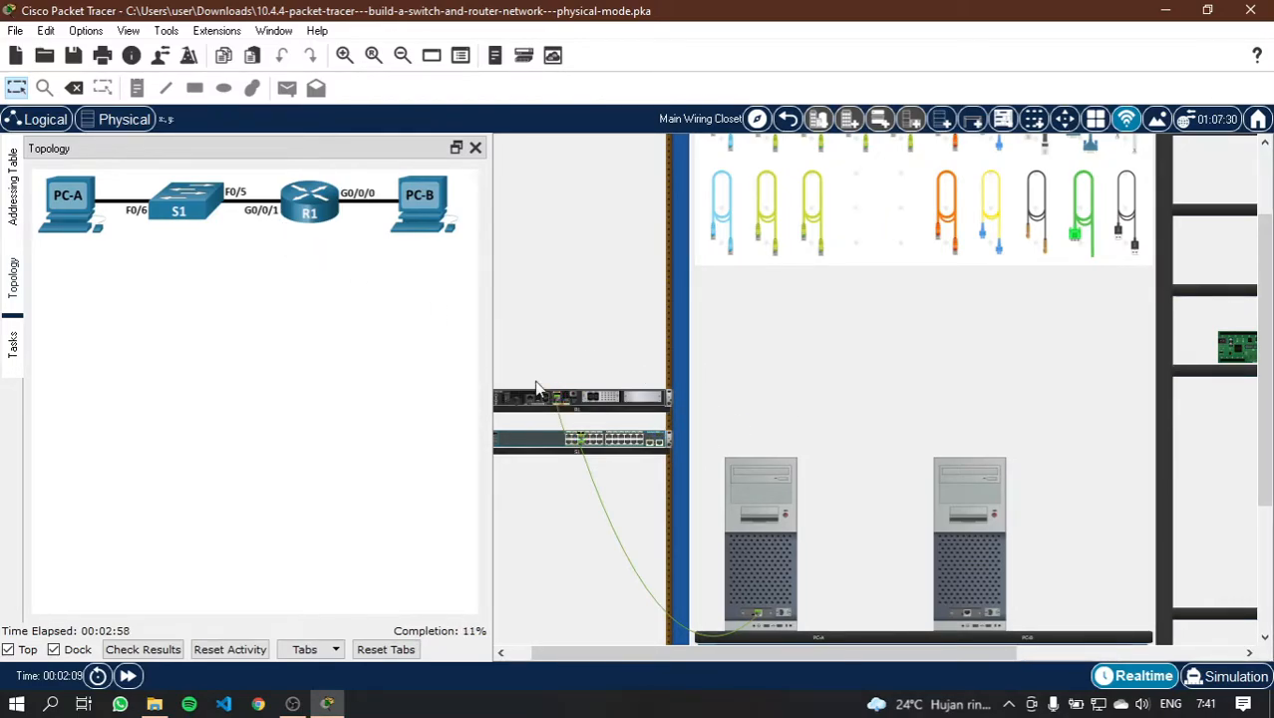
Step: Connect port G0/0/0 on router R1 to PC-B's network port with a yellow-green cable
click(812, 212)
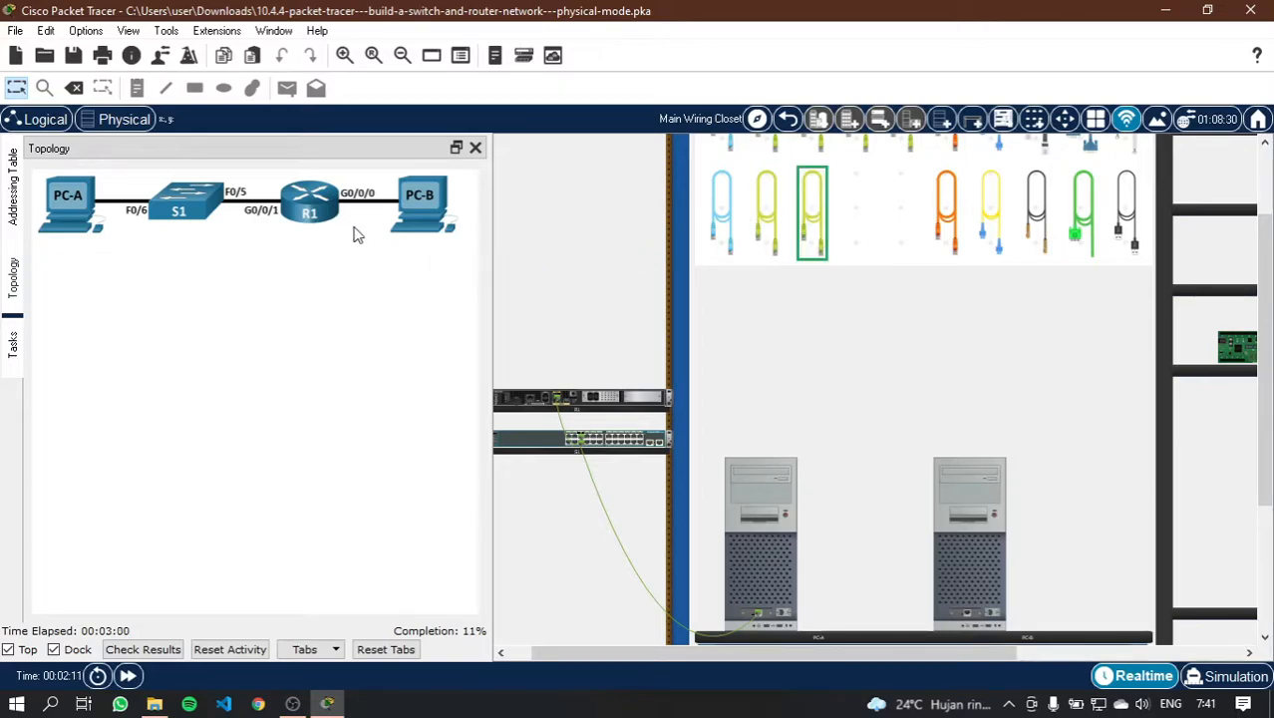
click(562, 399)
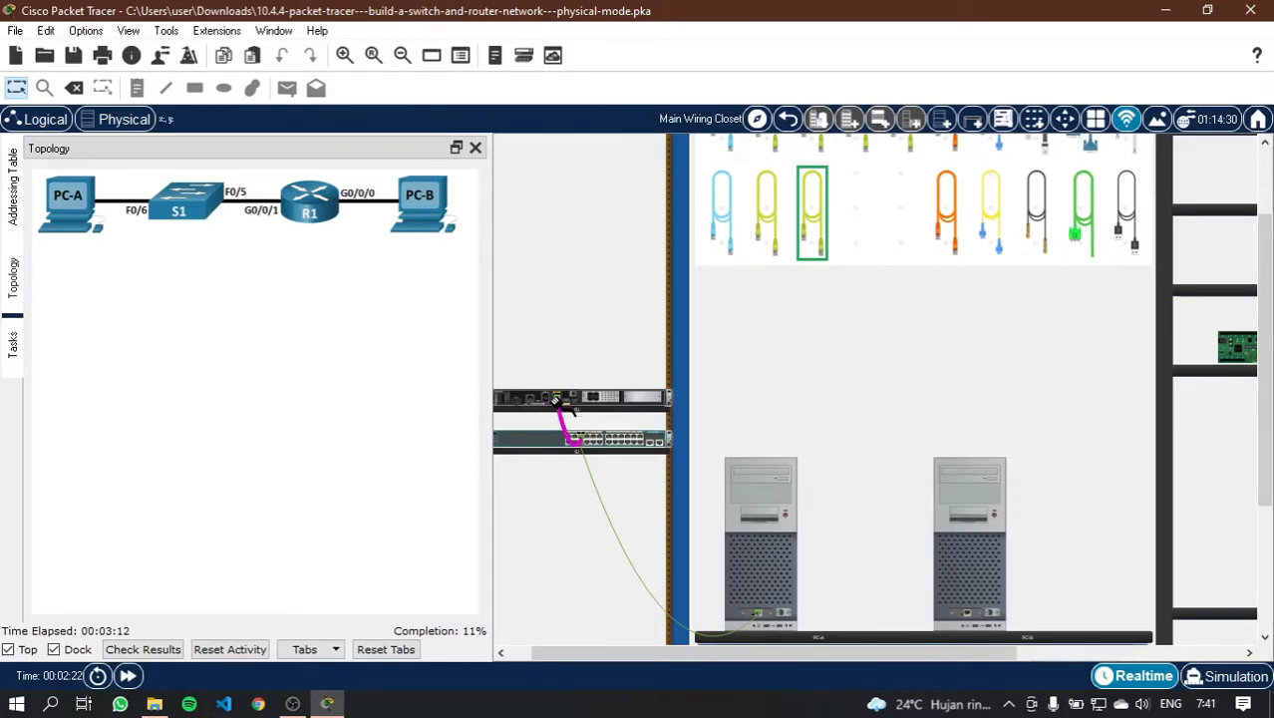
scroll(567, 413, up, 3)
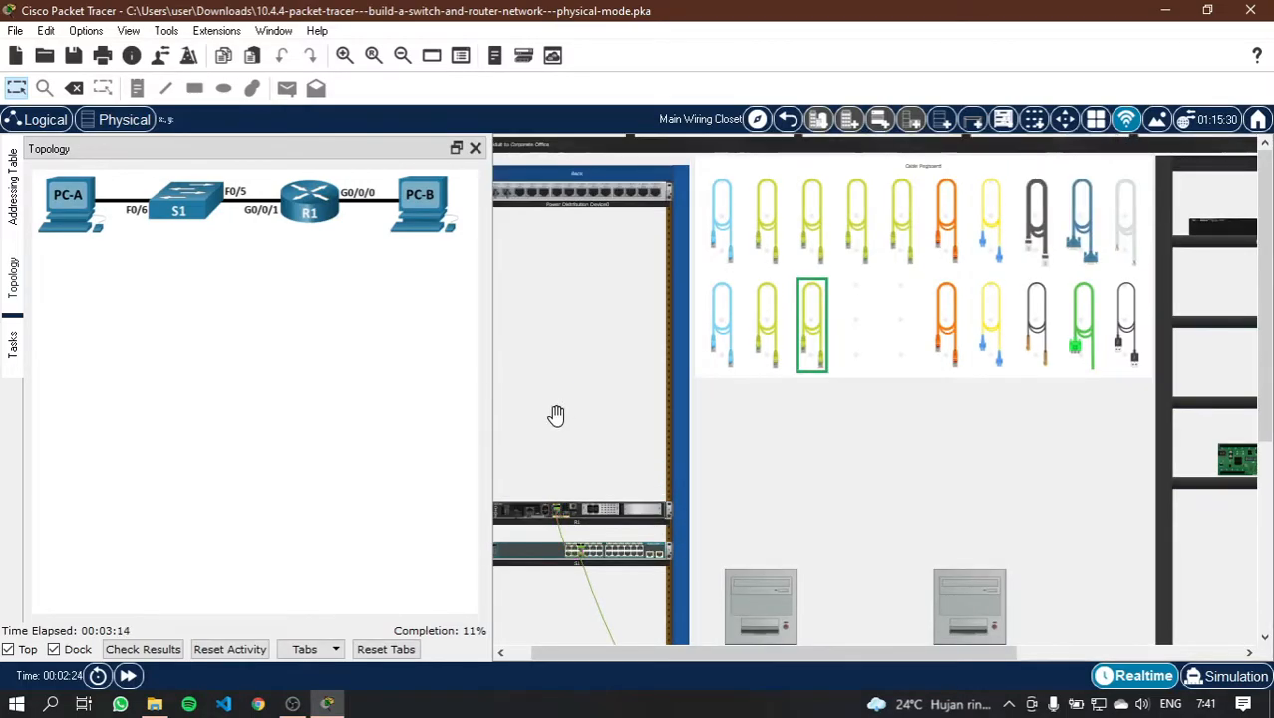
scroll(557, 415, down, 3)
scroll(550, 412, up, 1)
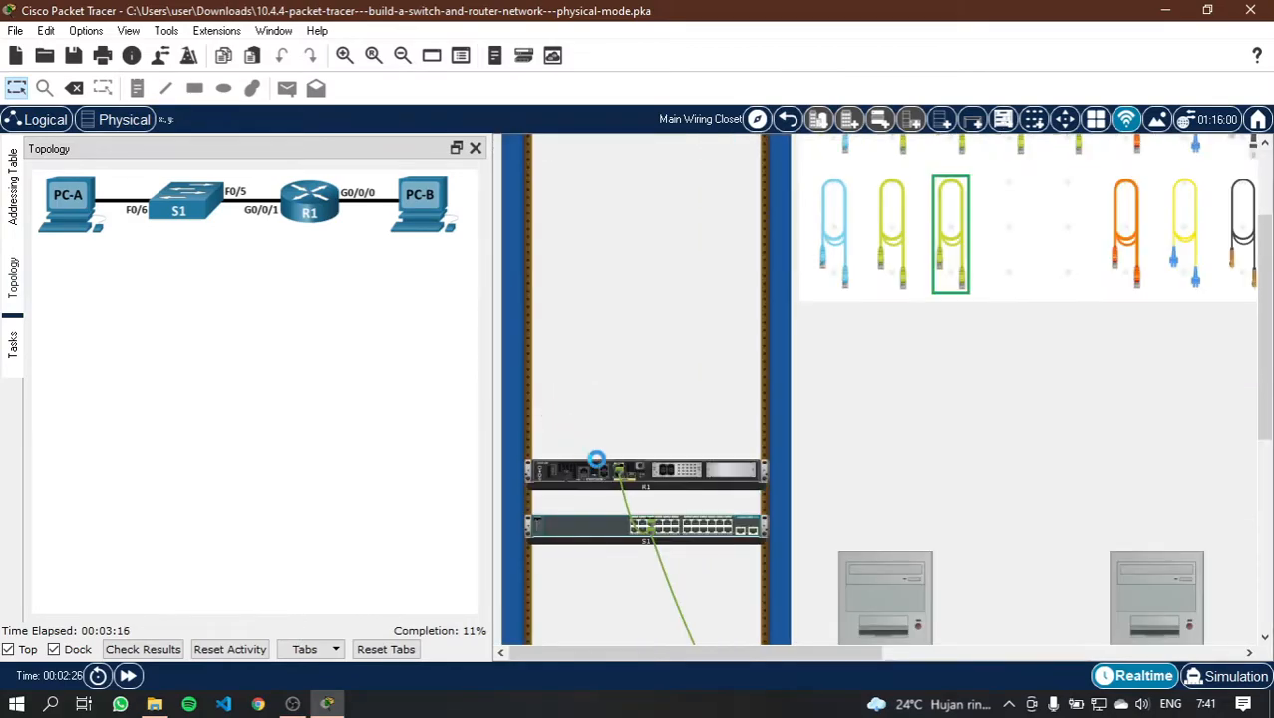
scroll(596, 458, up, 1)
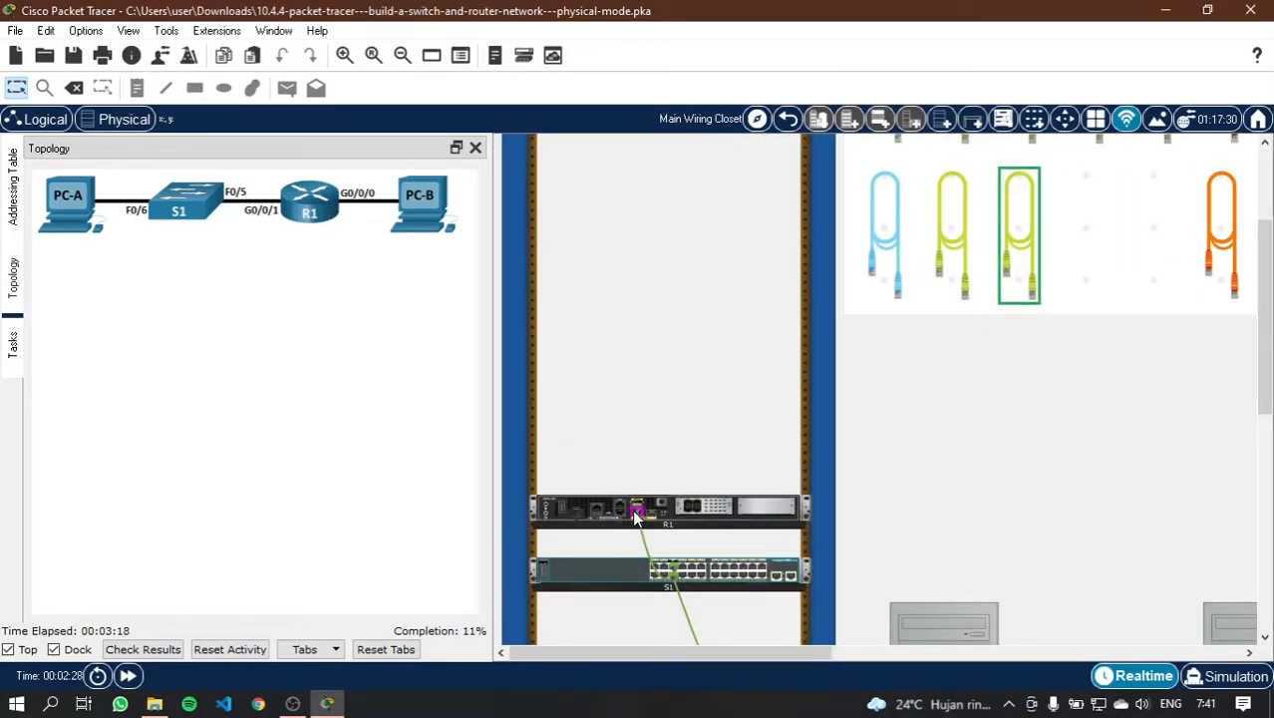
click(635, 515)
scroll(1007, 389, down, 5)
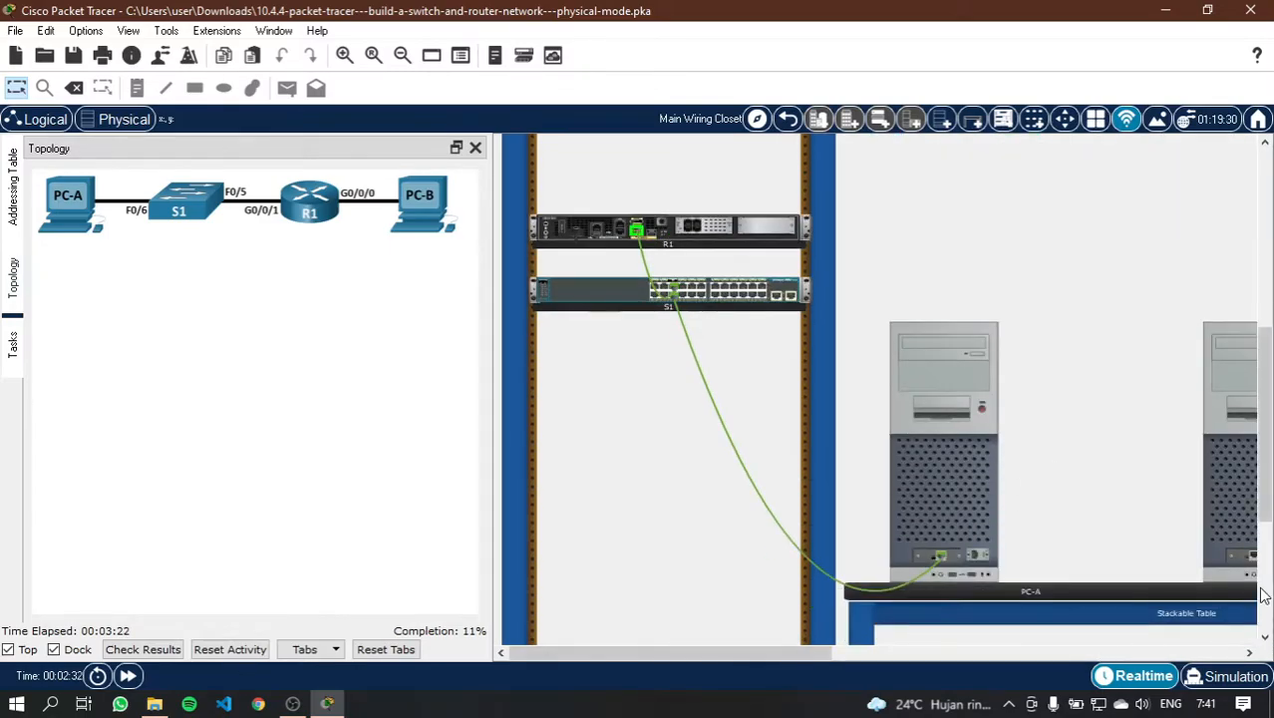
click(1251, 564)
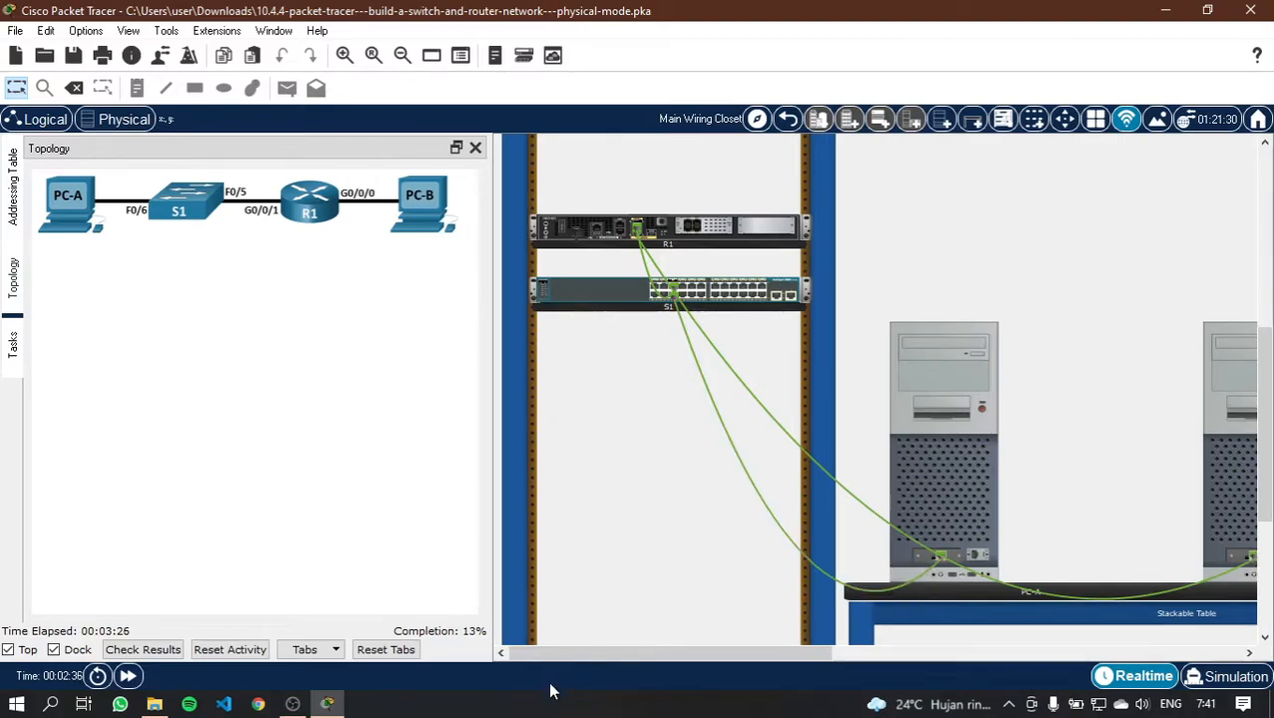
Step: Return to the task instructions, then power on router R1 in its physical device view and close its window
drag(563, 658, 614, 658)
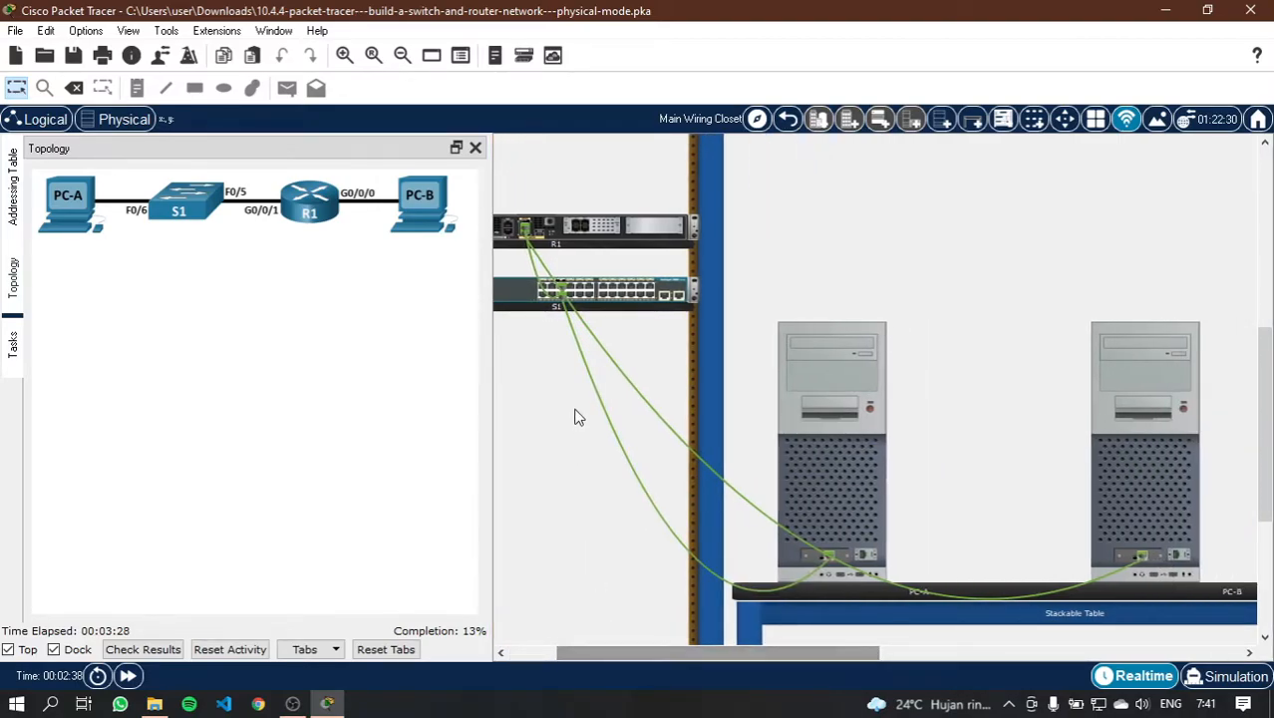
scroll(575, 396, down, 3)
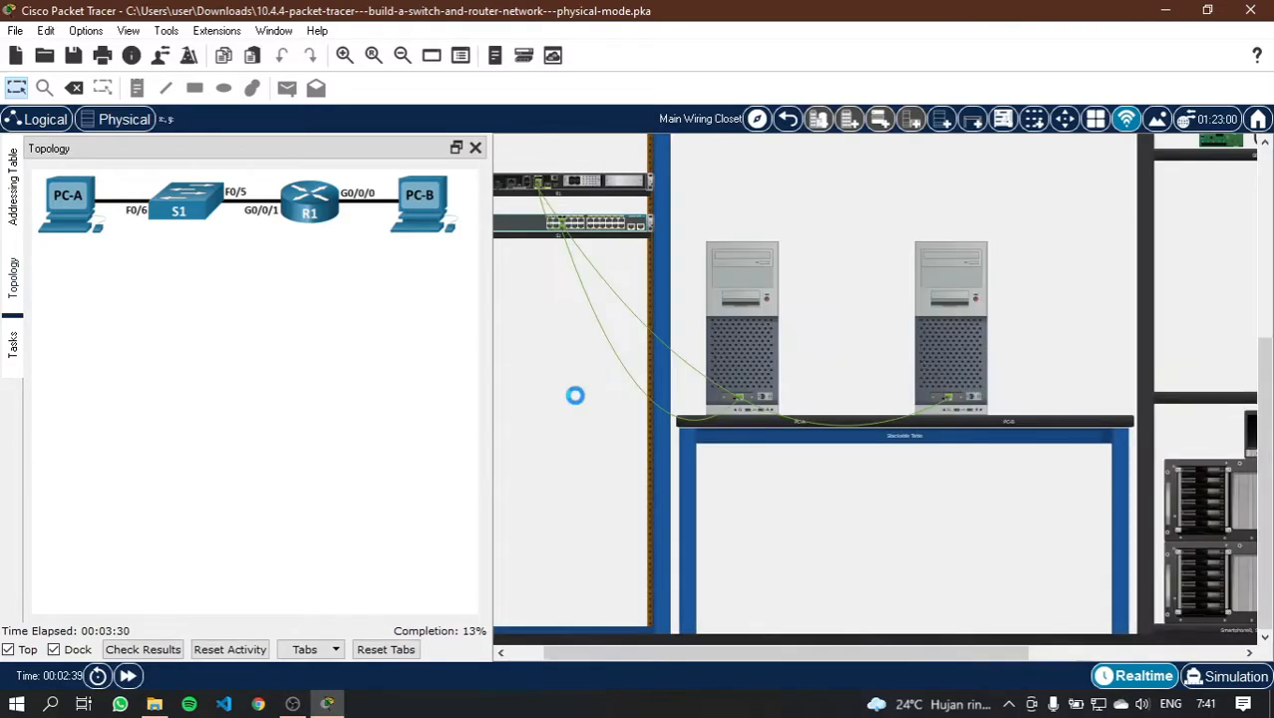
scroll(575, 395, up, 2)
scroll(763, 387, up, 2)
scroll(763, 388, down, 1)
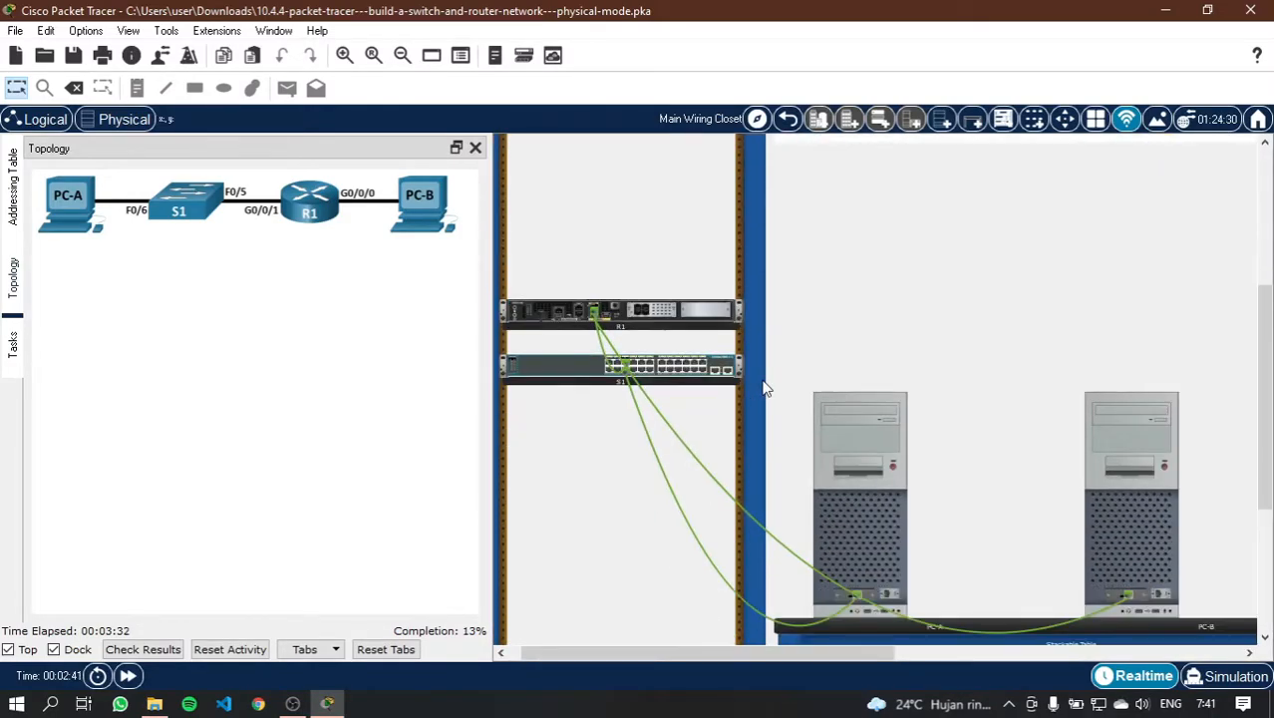
scroll(762, 379, down, 1)
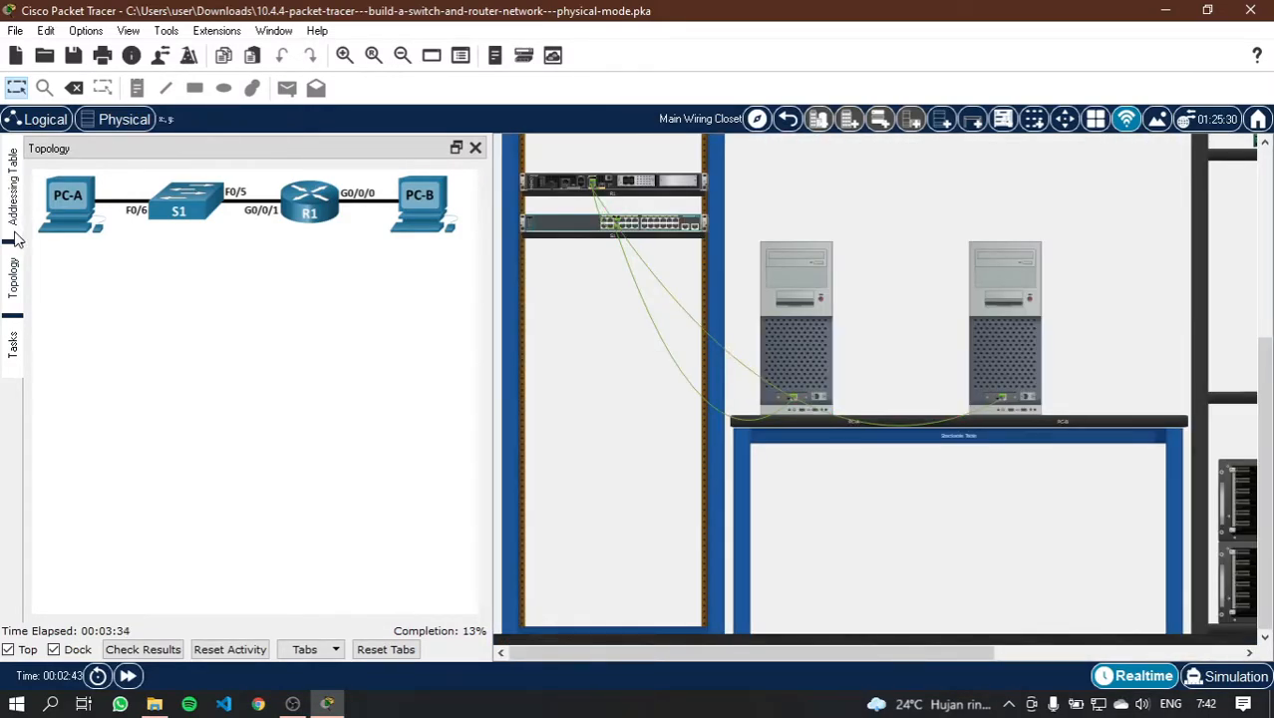
click(10, 344)
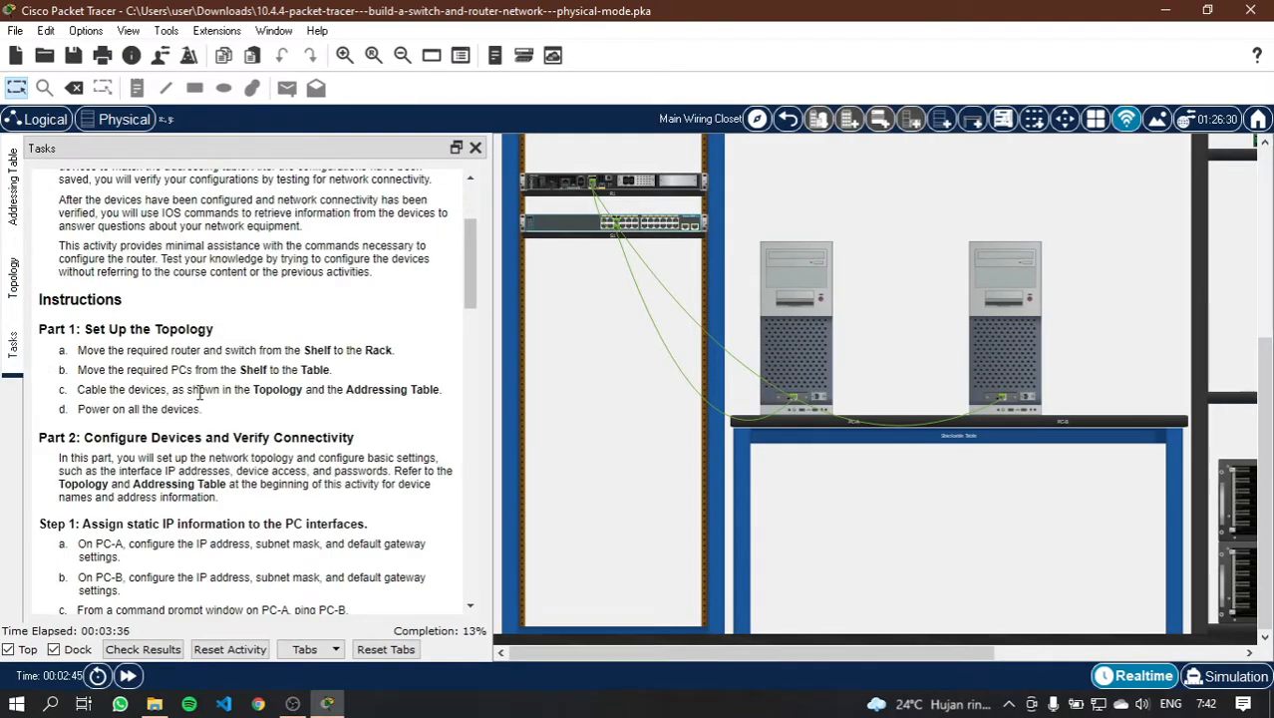
scroll(588, 423, up, 1)
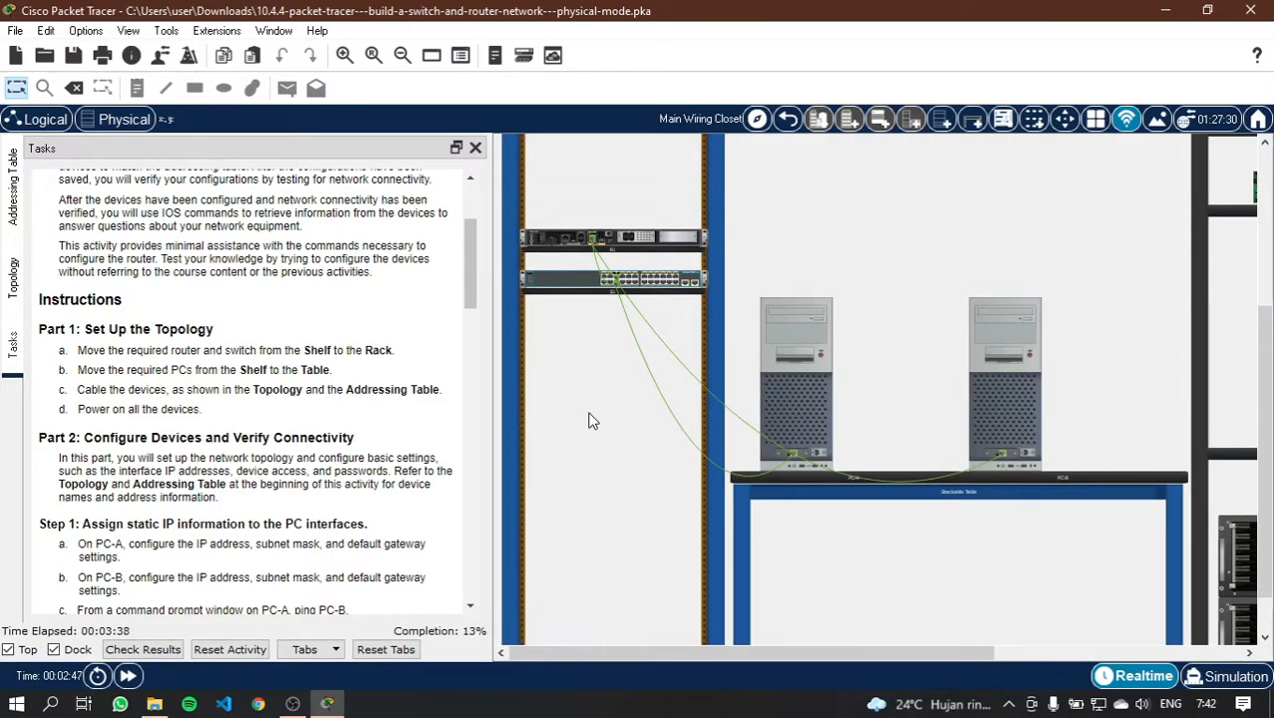
click(533, 252)
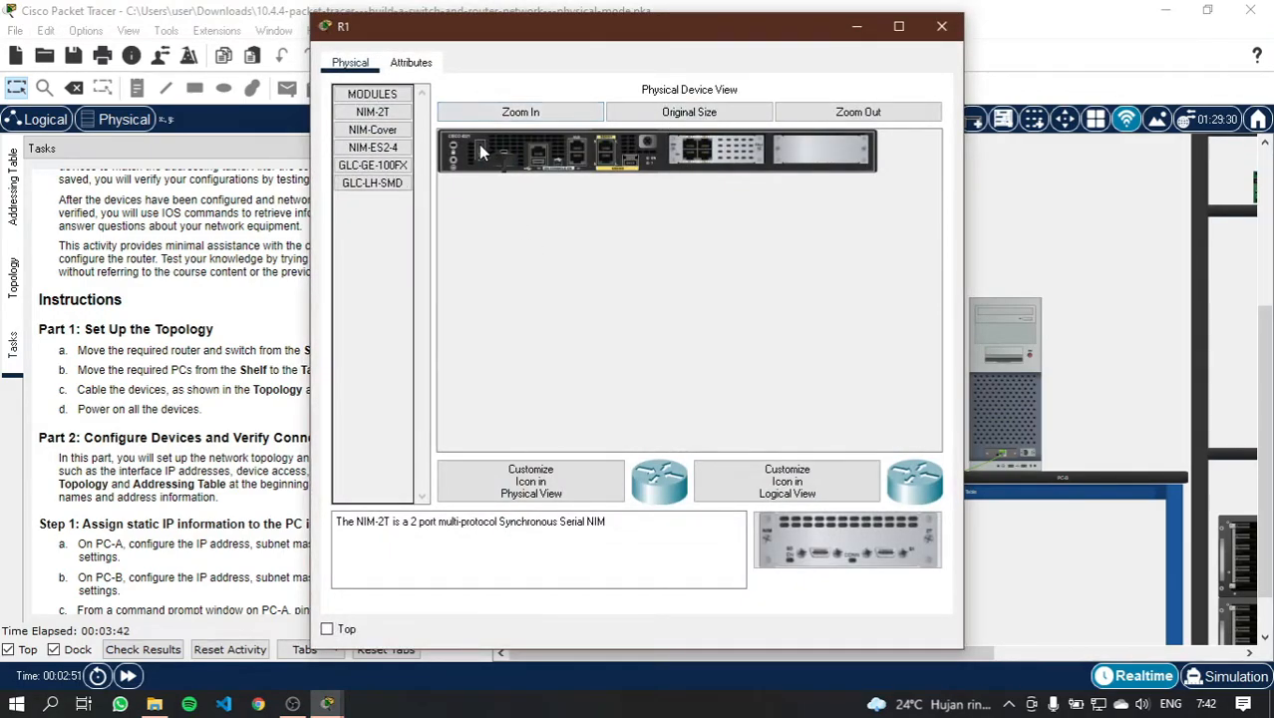
click(941, 26)
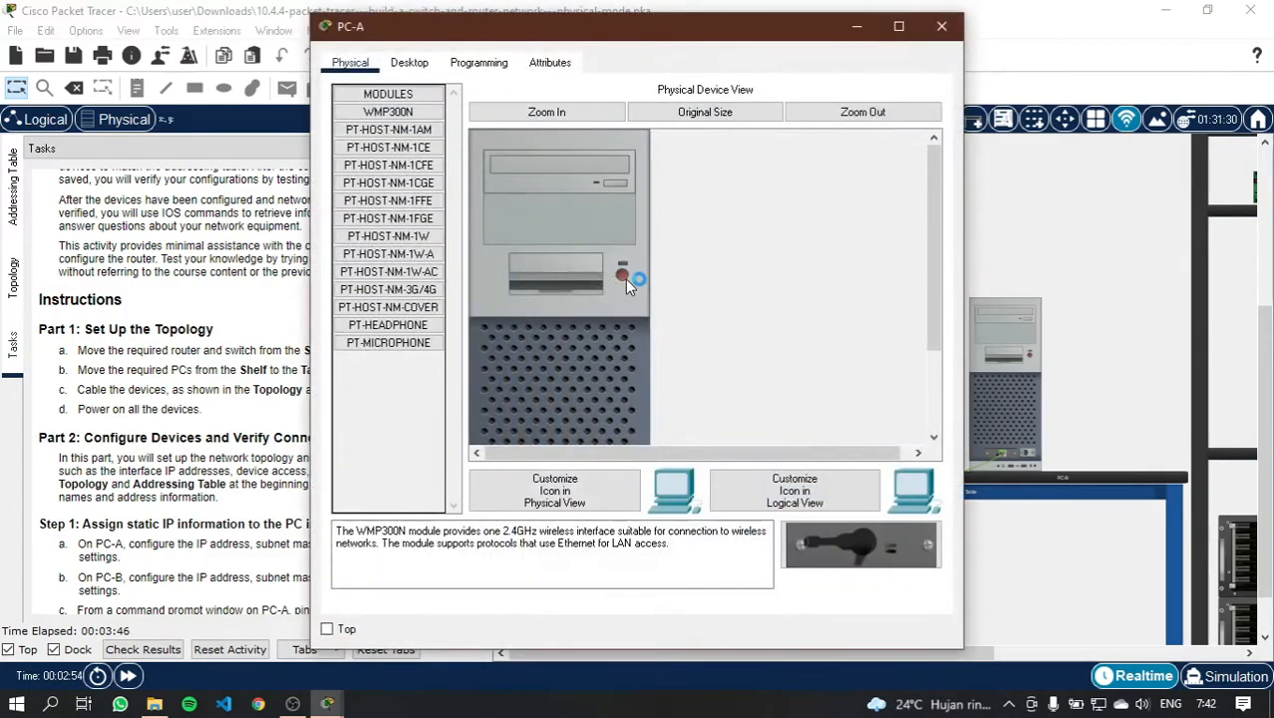
Step: Close PC-A's device window, then power on PC-B in its physical device view and close its window
click(941, 25)
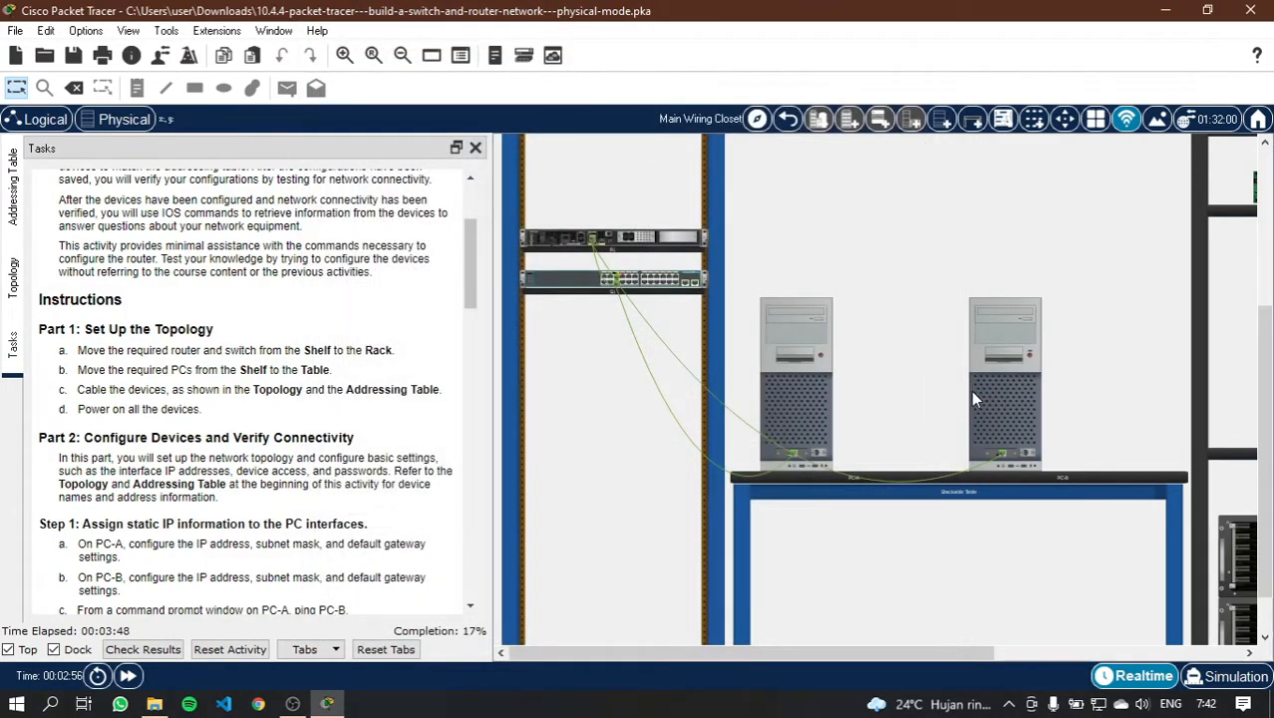
click(970, 390)
click(941, 26)
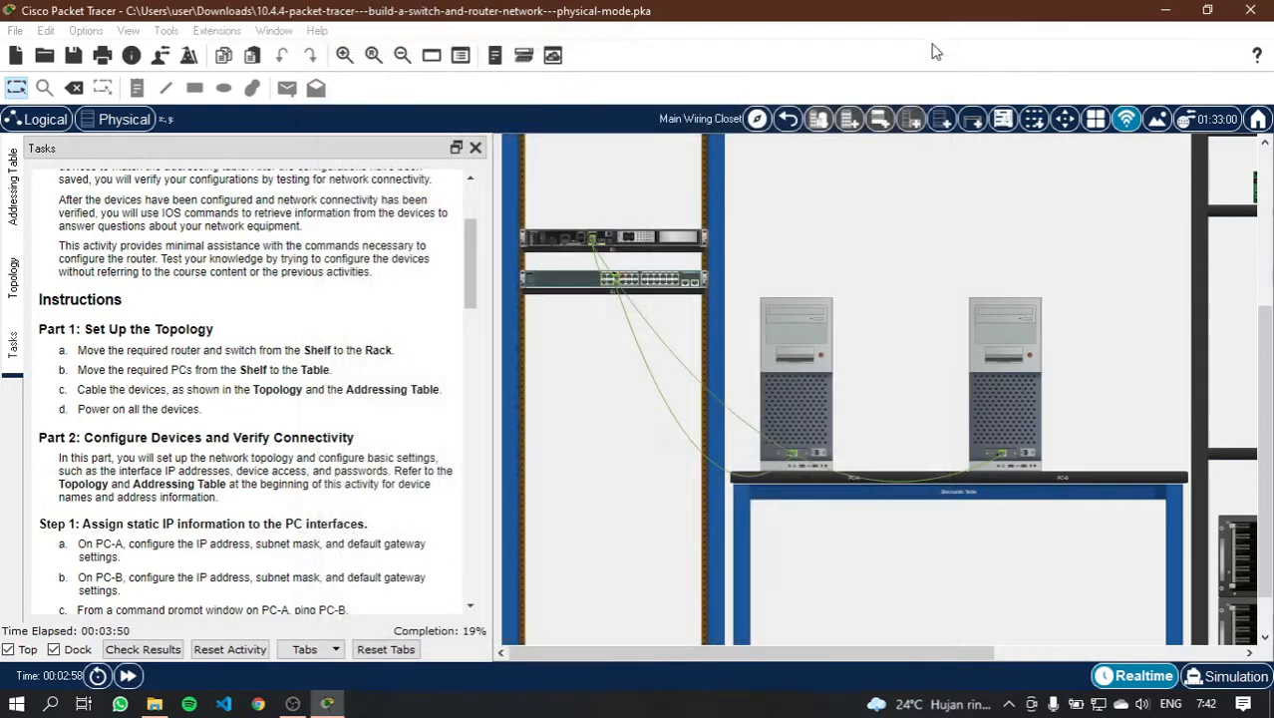
Step: Following Part 2, Step 1, open PC-A's IP configuration and place it beside the addressing table
scroll(309, 300, down, 3)
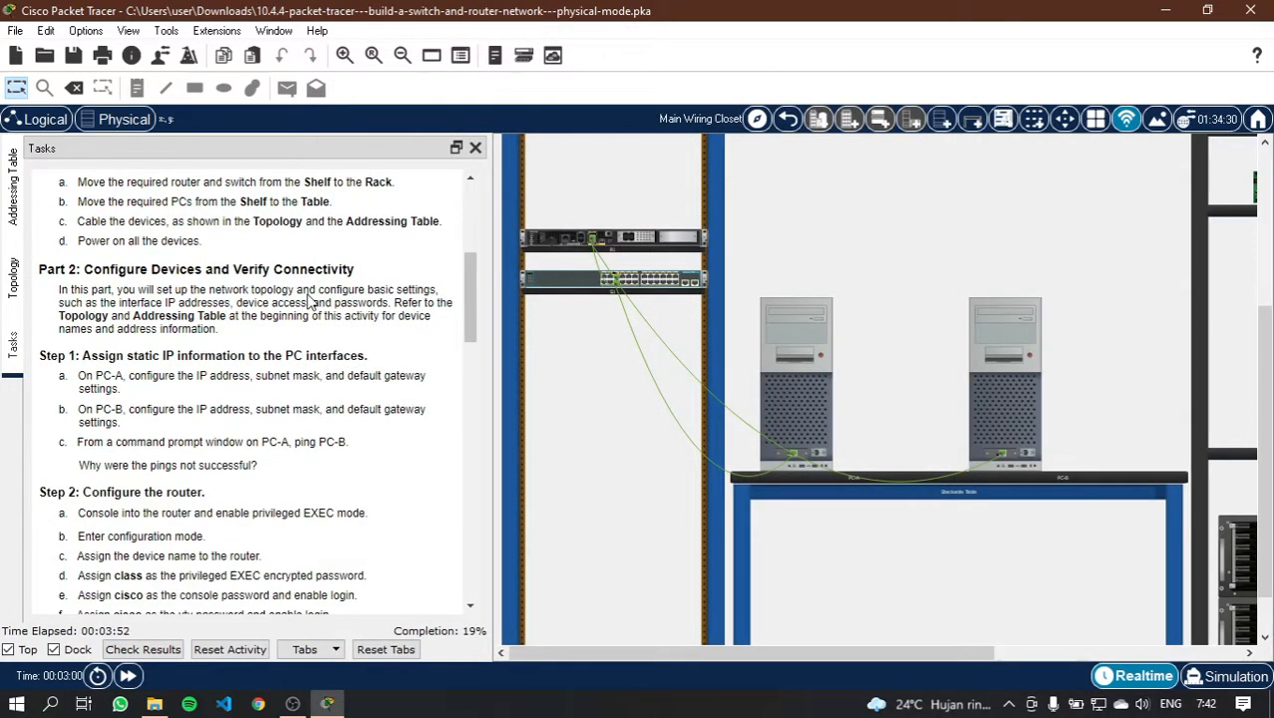
scroll(309, 301, down, 1)
scroll(312, 303, up, 1)
click(813, 392)
click(409, 62)
click(395, 145)
drag(605, 29, 744, 33)
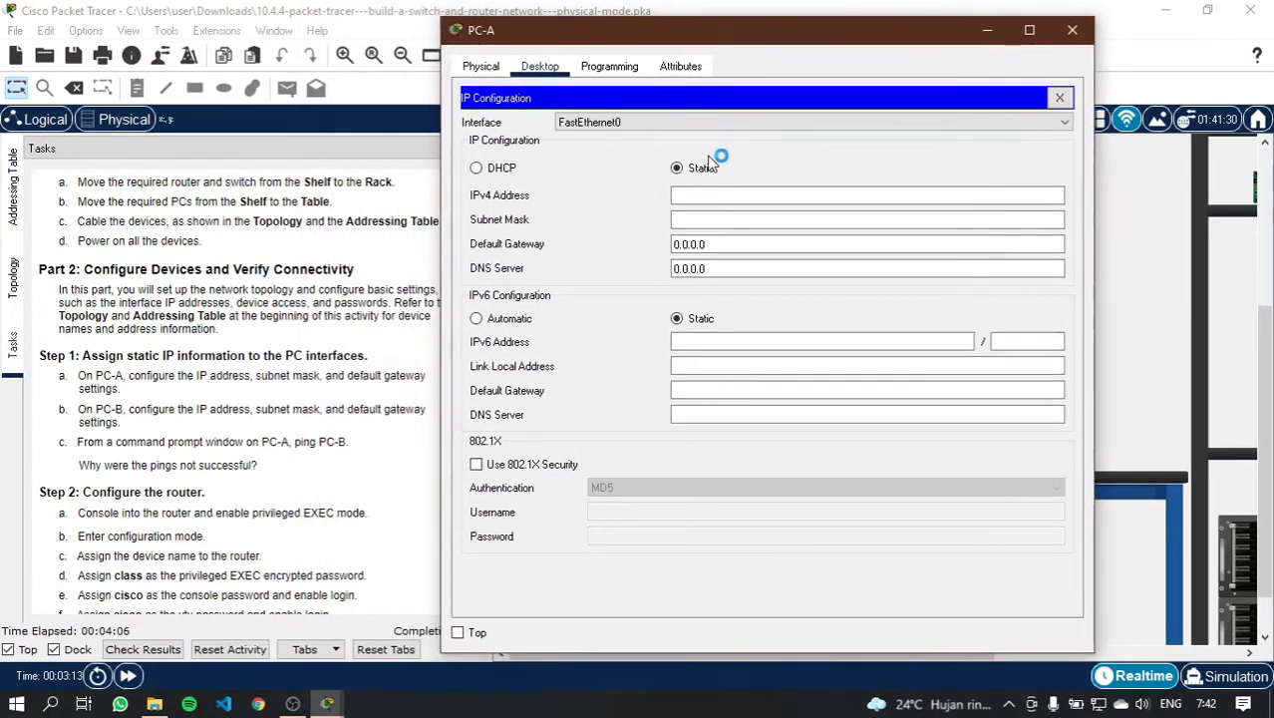
click(15, 196)
key(alt+Tab)
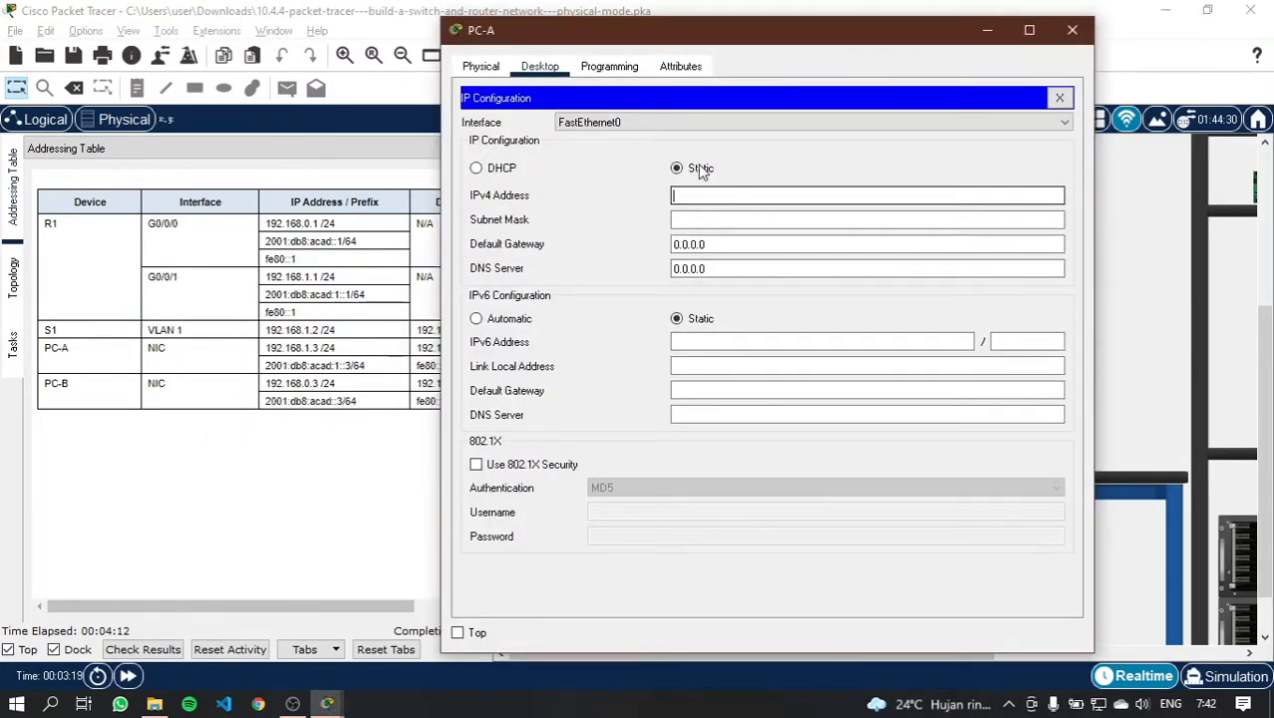
drag(700, 38, 791, 33)
Step: Set PC-A's static IPv4 address to 192.168.1.3, subnet mask to 255.255.255.0 and default gateway to 192.168.1.1
click(807, 189)
text(192.168.)
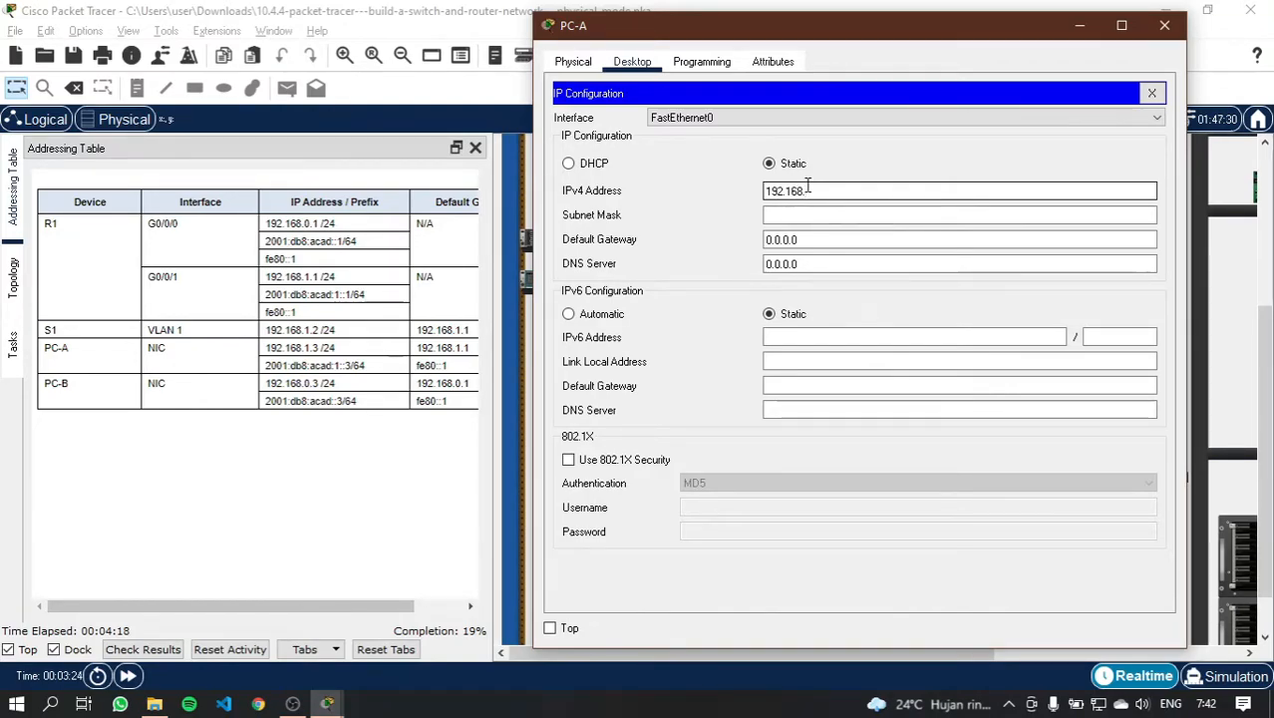
text(1.3)
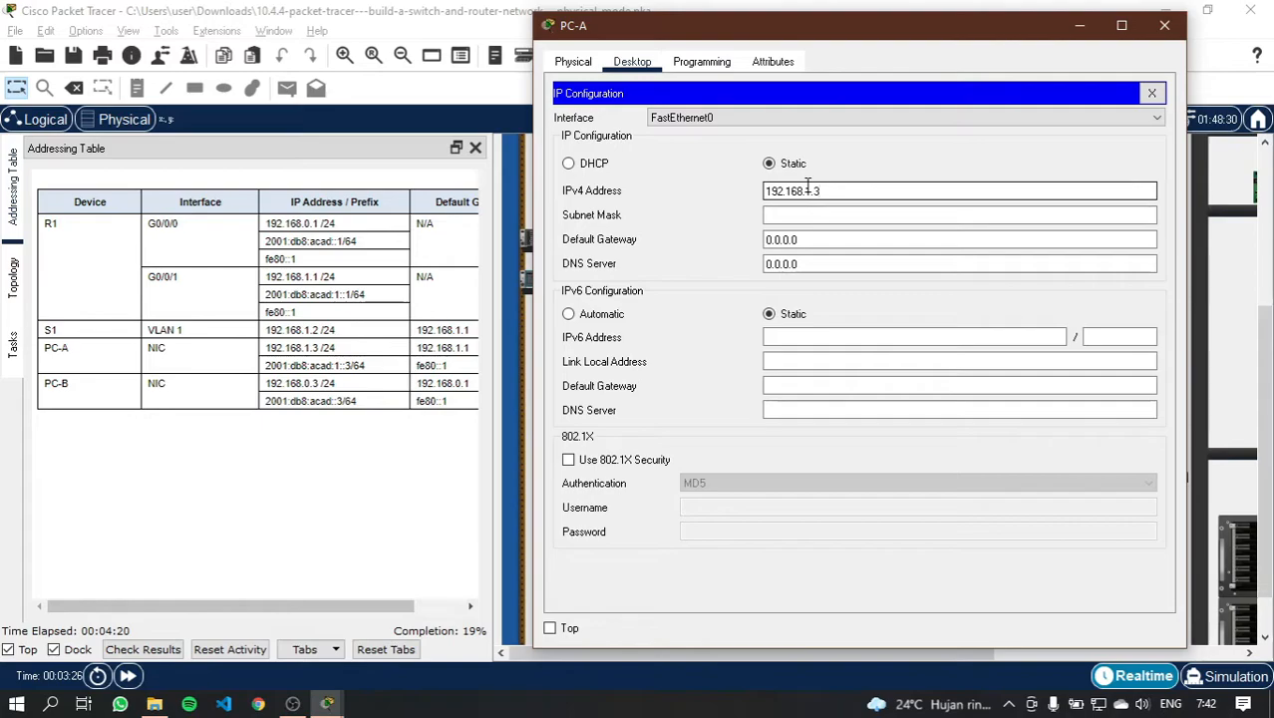
key(Tab)
key(Tab)
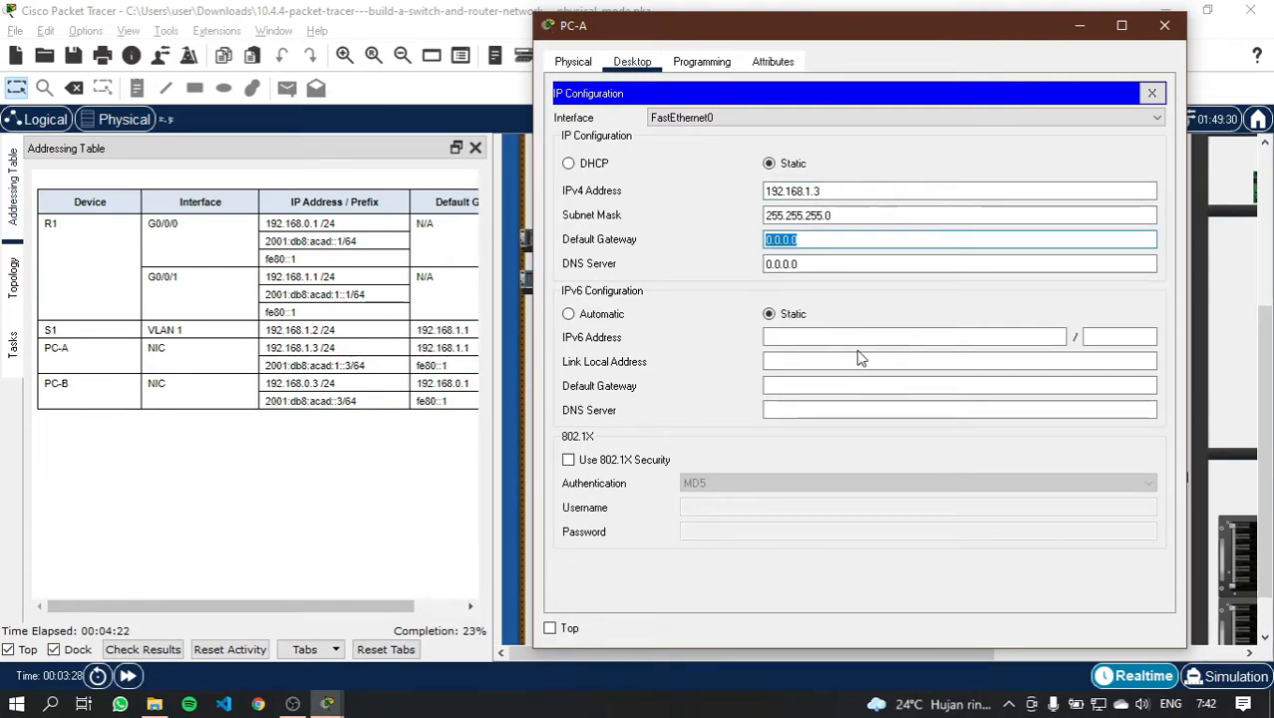
text(192.168.1.1)
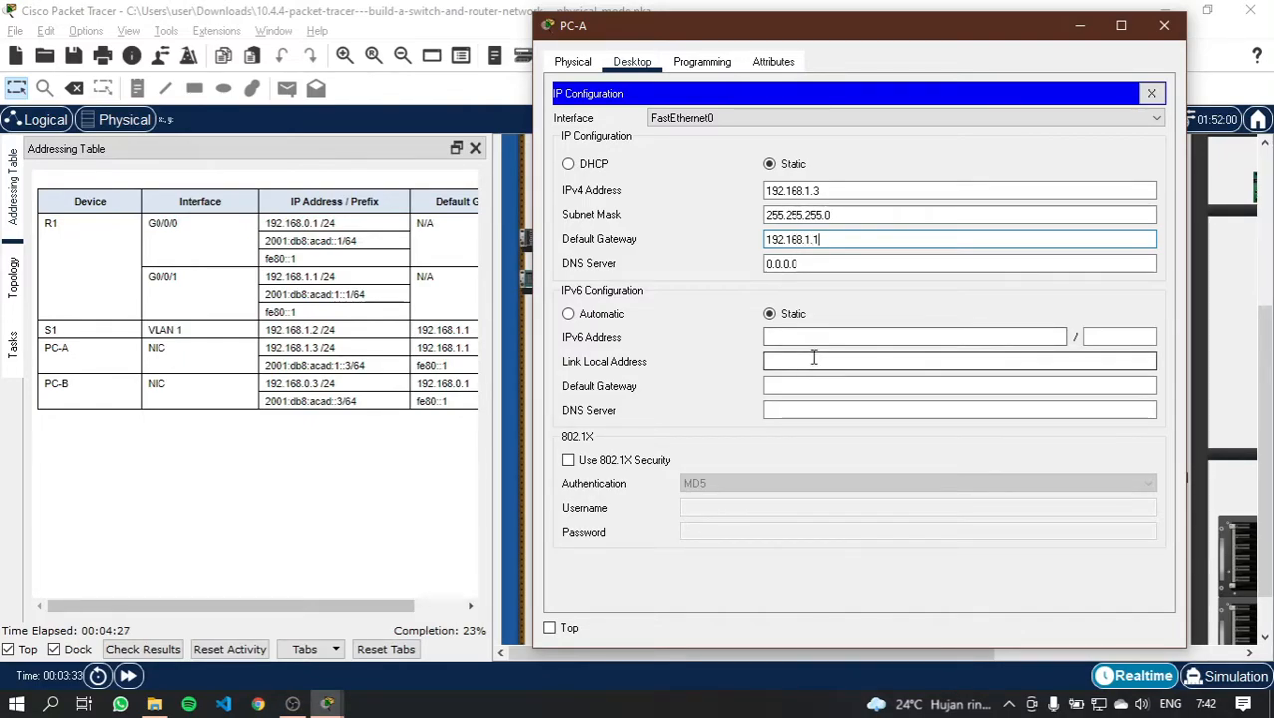
Step: Set PC-A's IPv6 address to 2001:db8:acad:1::3/64 and IPv6 default gateway to fe80::1, then close its window
click(819, 338)
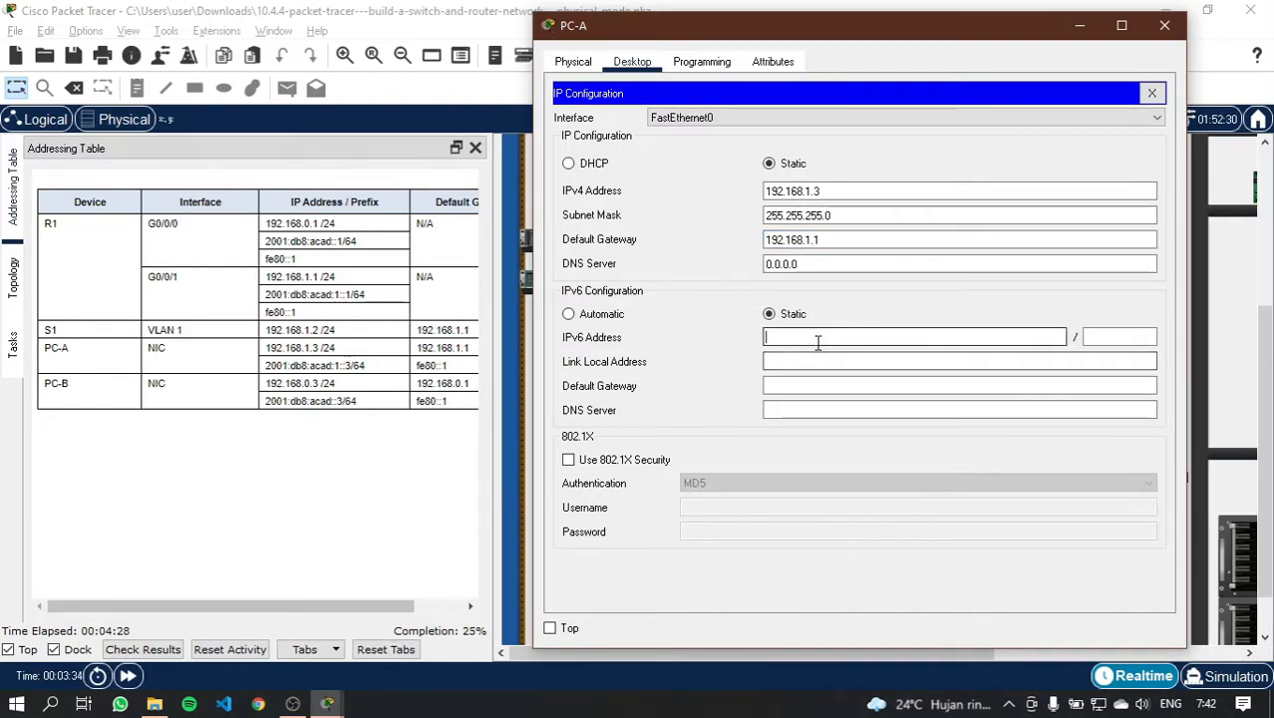
text(2001:db8)
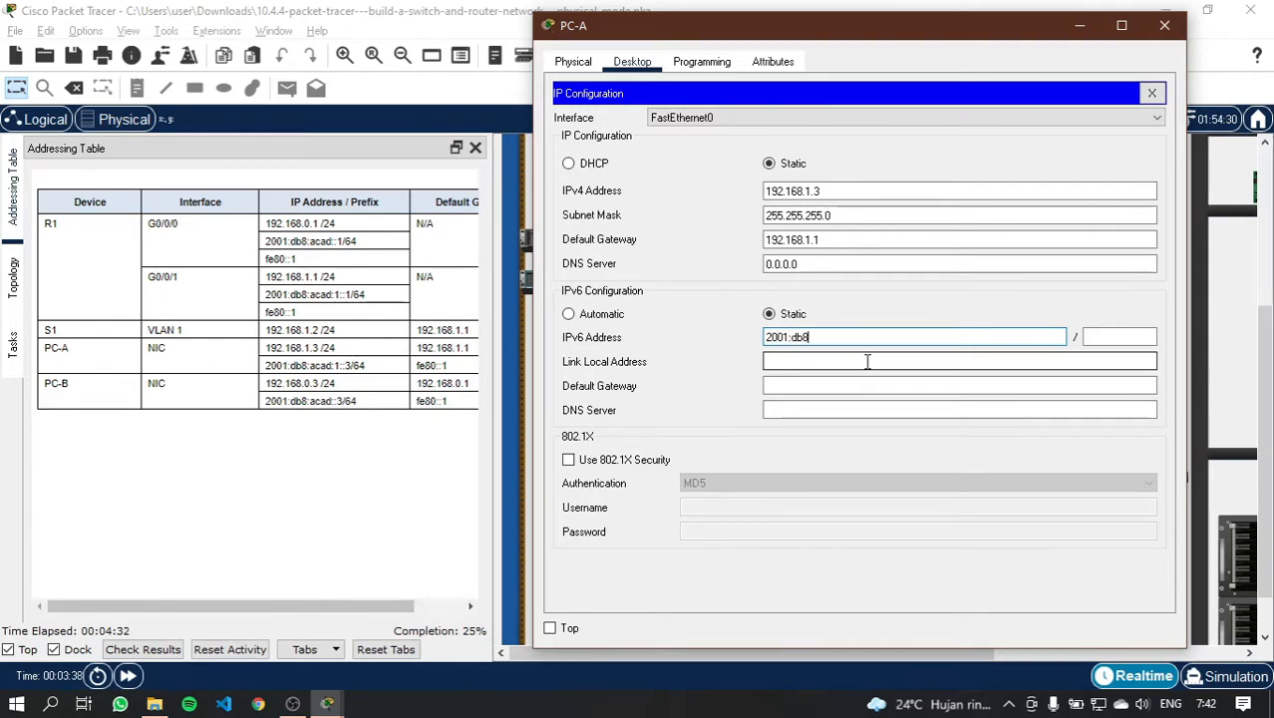
text(:acad:1::3)
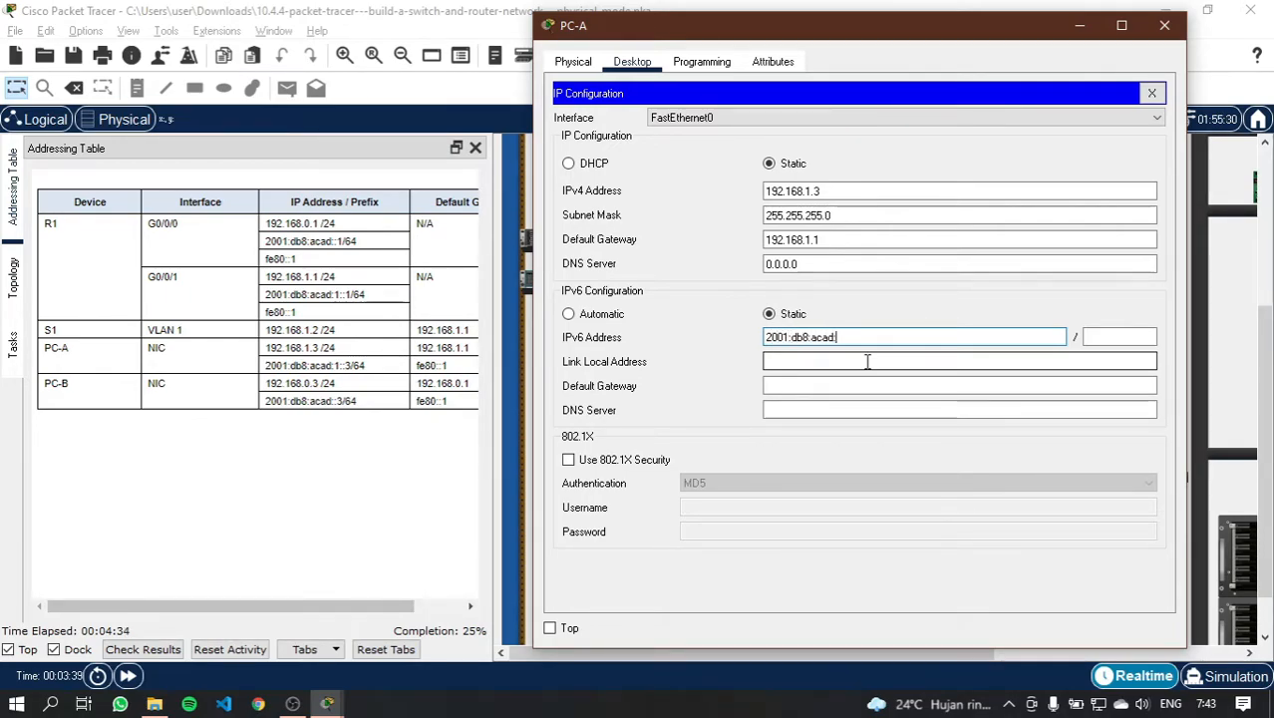
key(Tab)
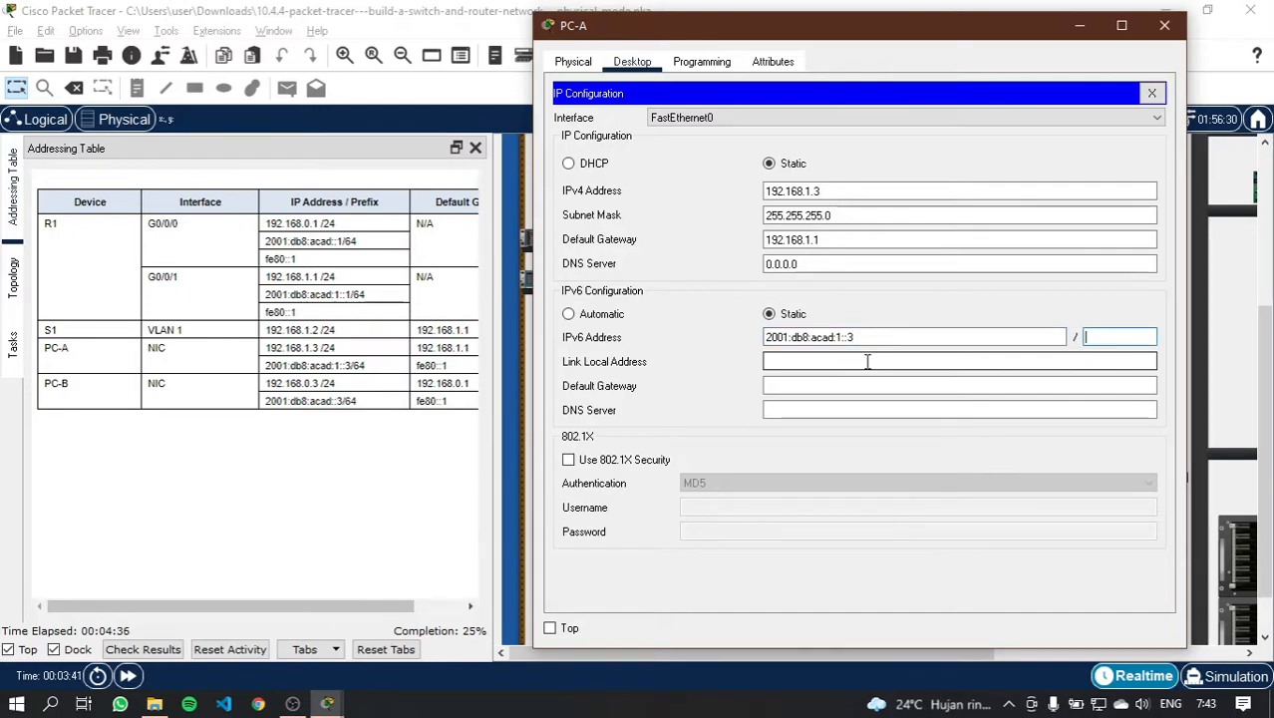
key(Tab)
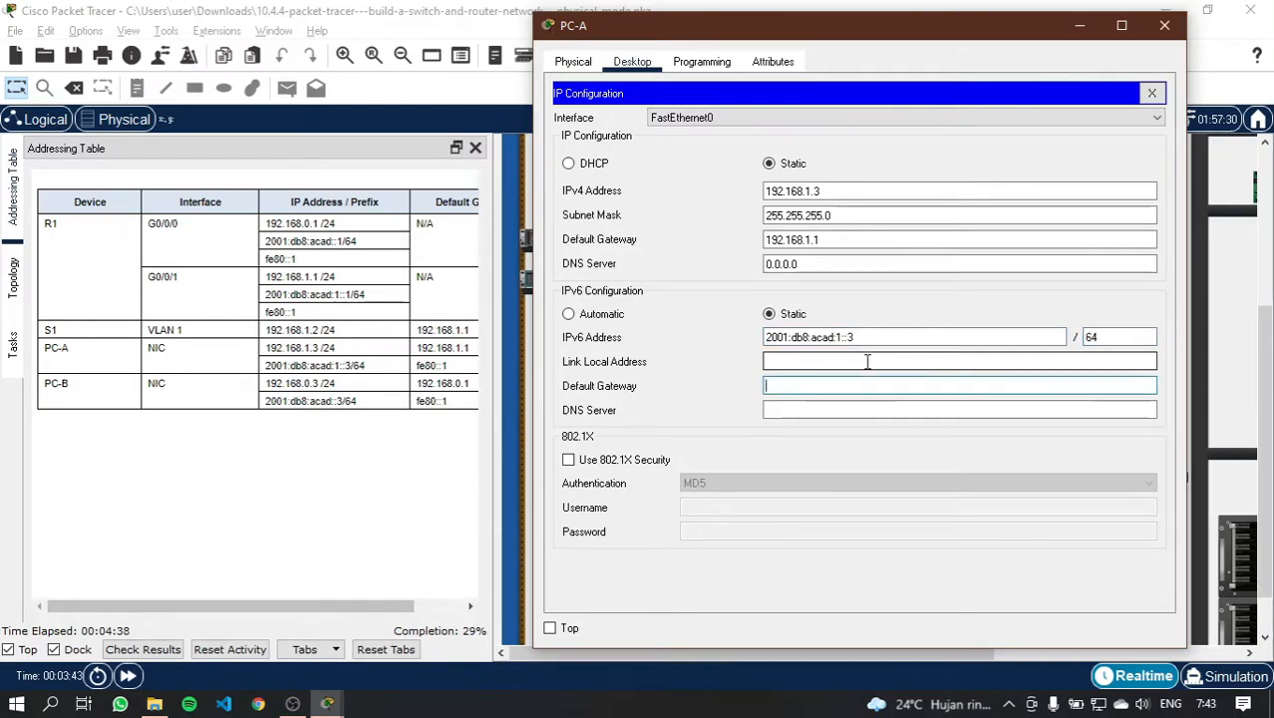
text(fe80::1)
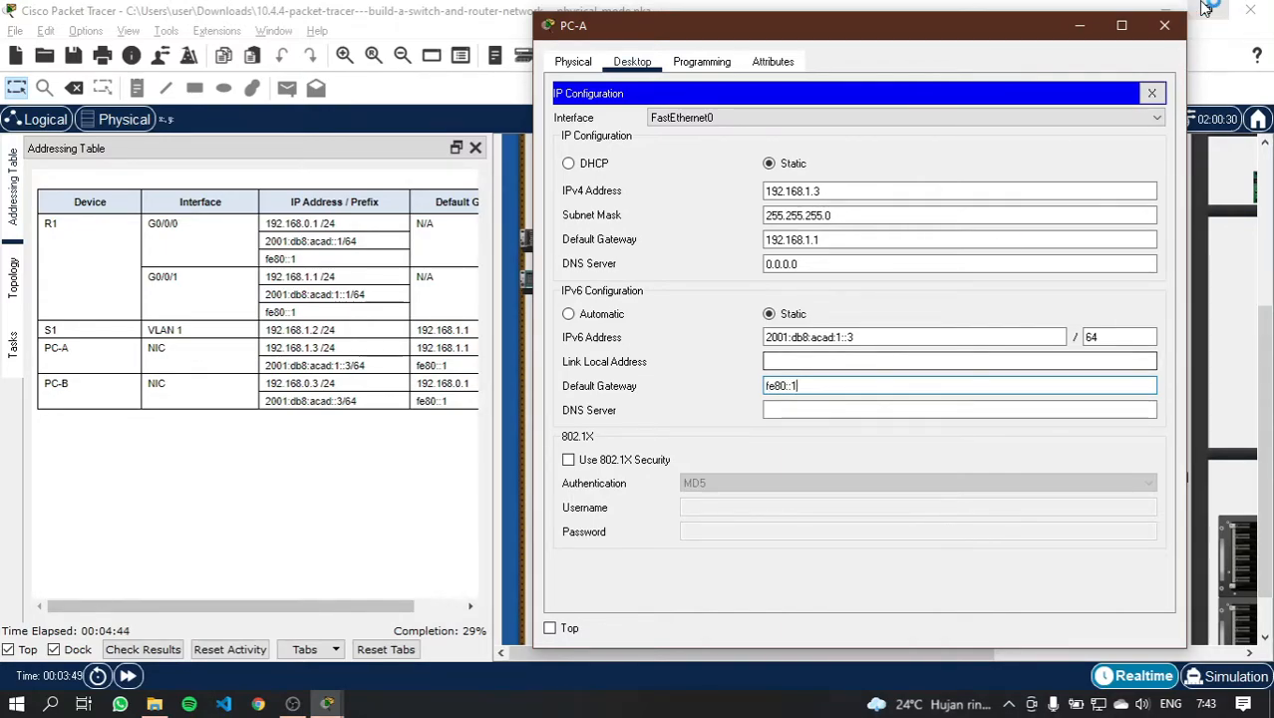
click(1165, 25)
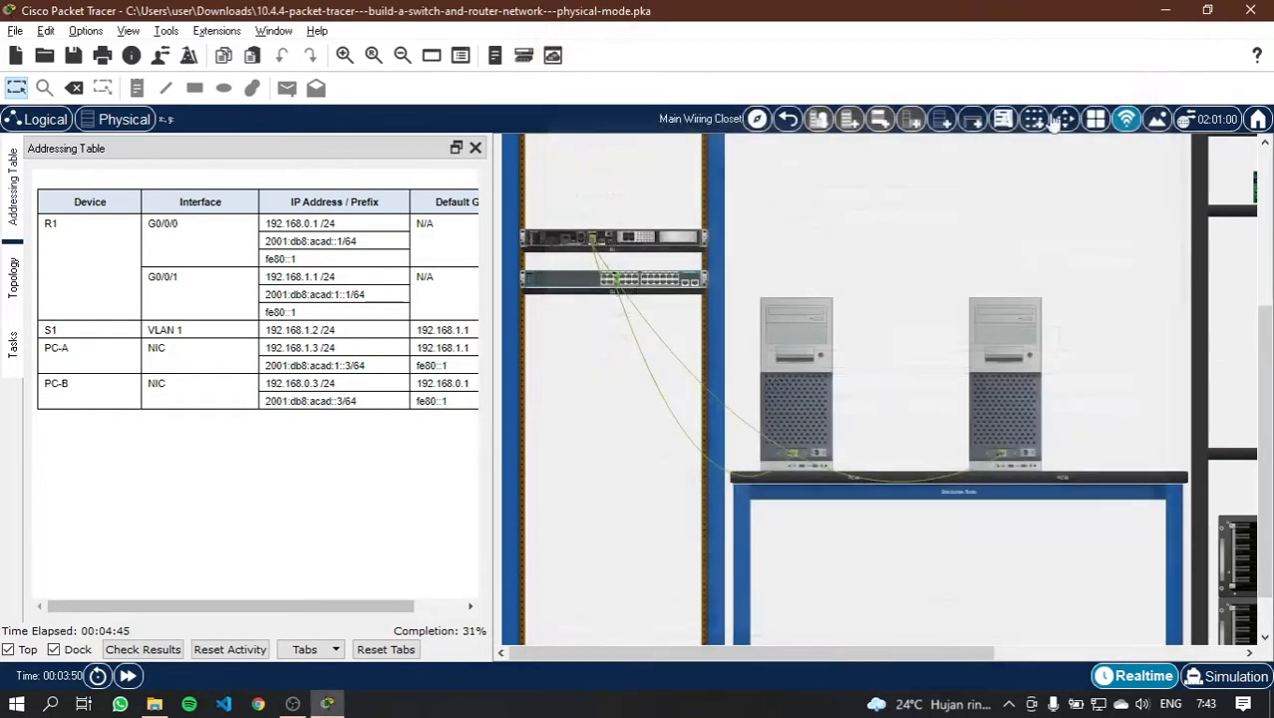
Step: Open PC-B's IP configuration beside the addressing table and set its IPv4 address to 192.168.0.3 with subnet mask 255.255.255.0
click(1003, 397)
drag(563, 38, 723, 18)
click(507, 67)
click(490, 156)
click(764, 177)
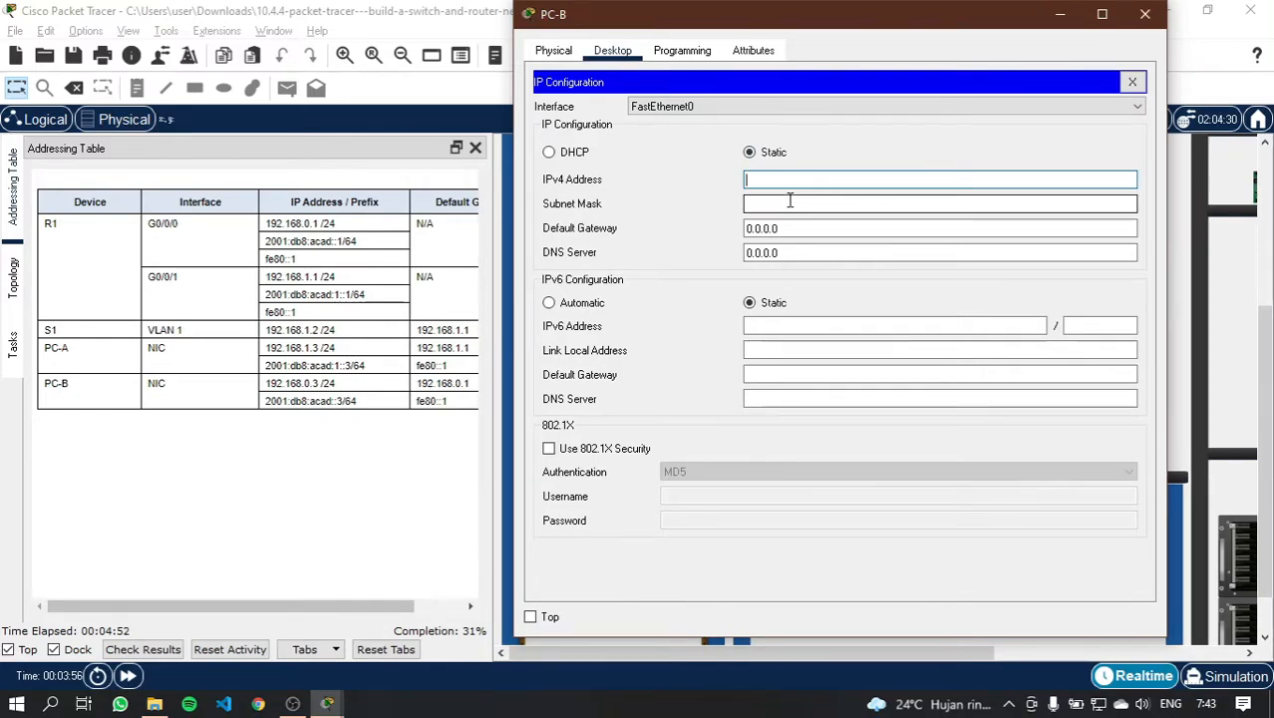
text(192.168)
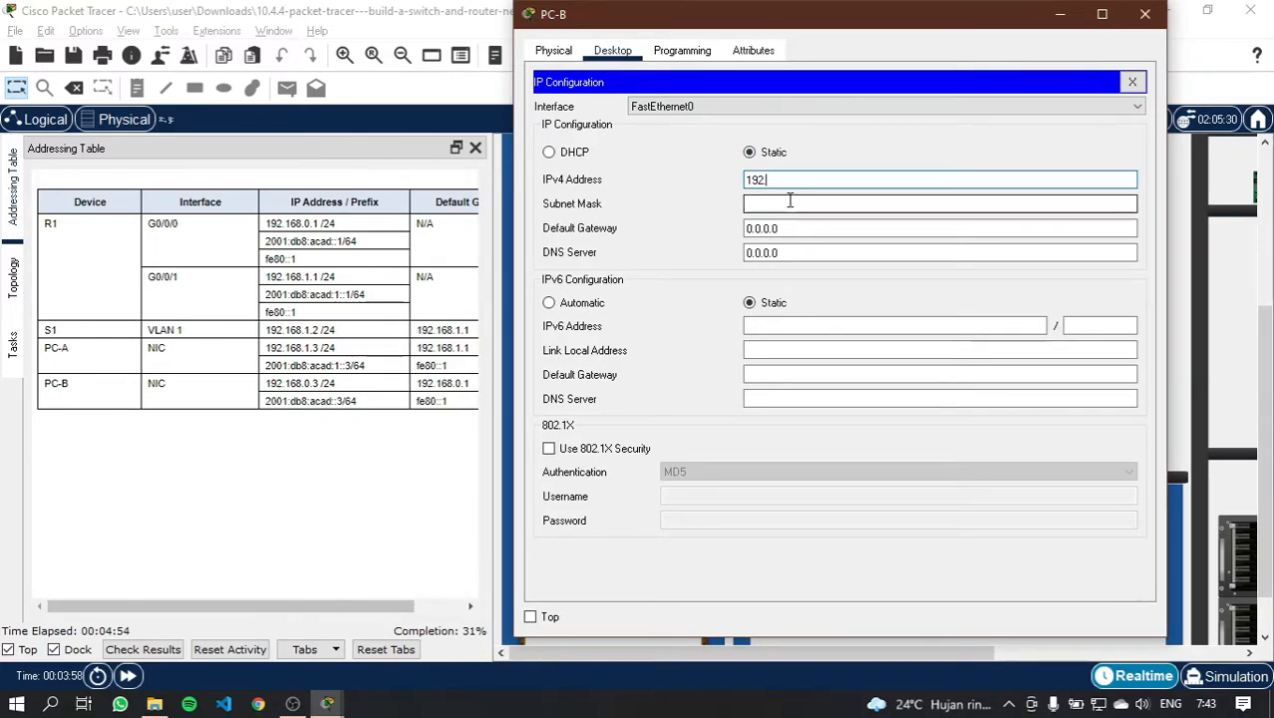
text(.)
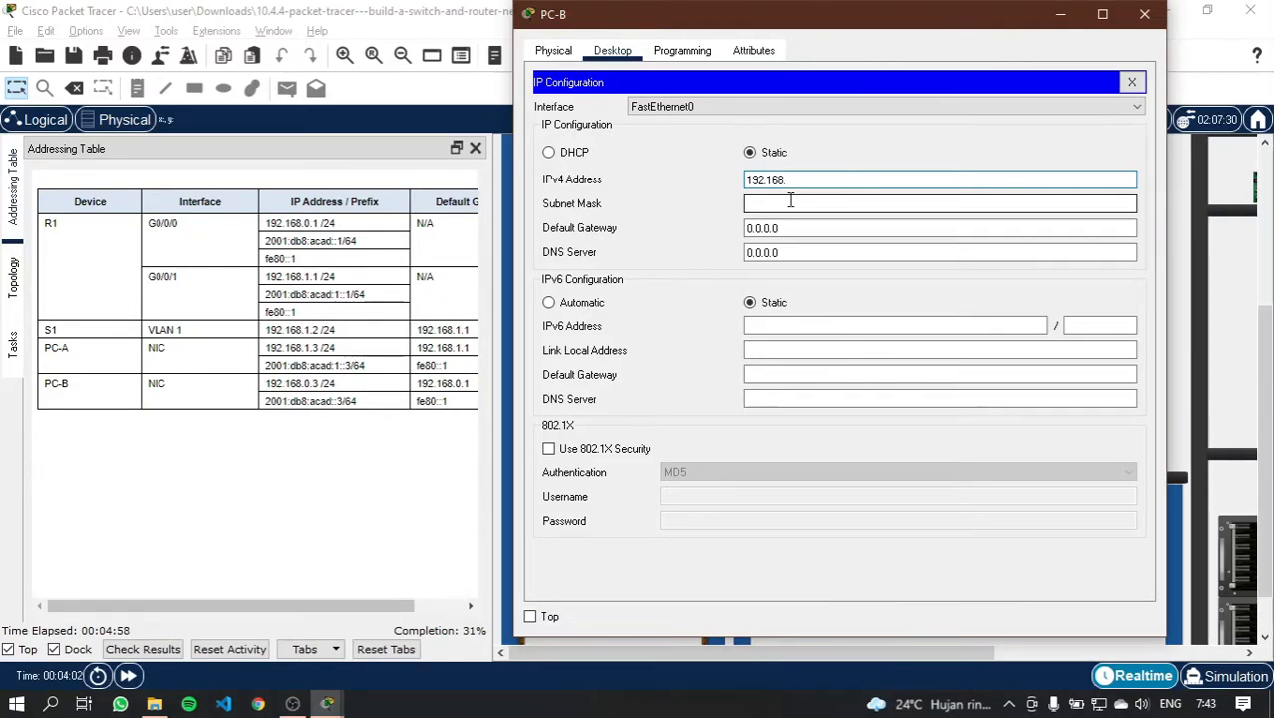
text(0)
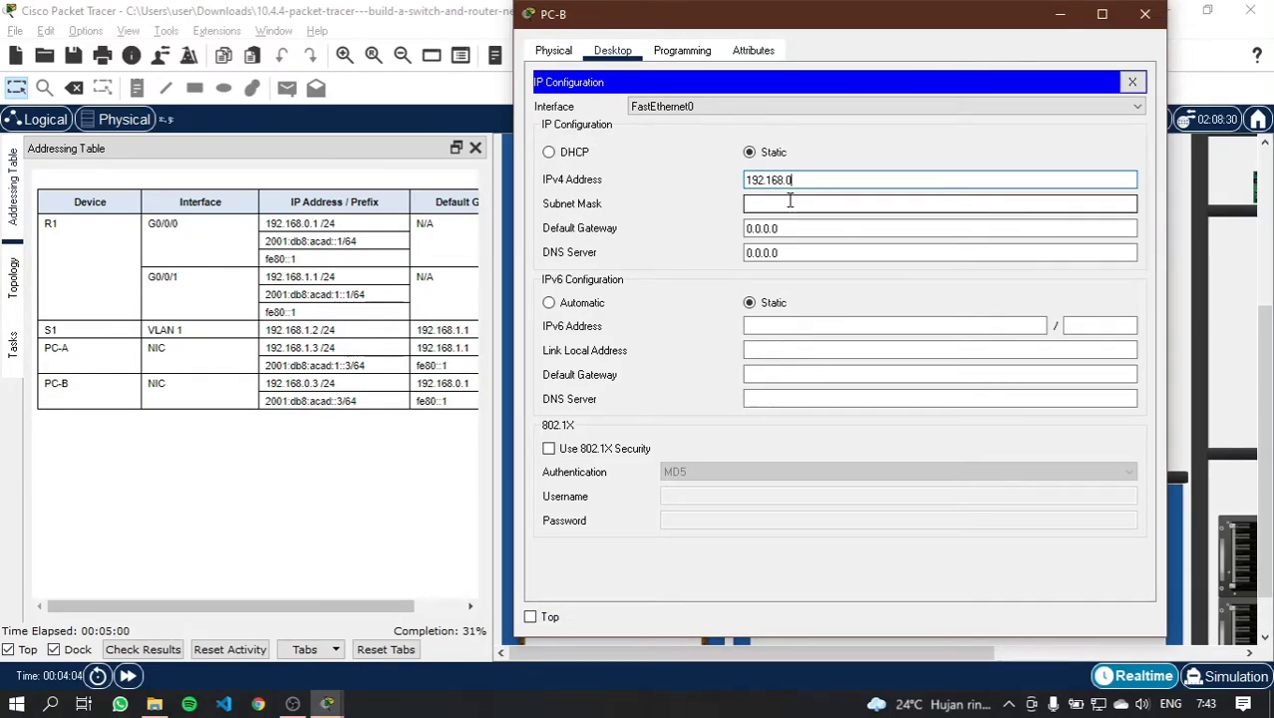
text(.3)
click(790, 202)
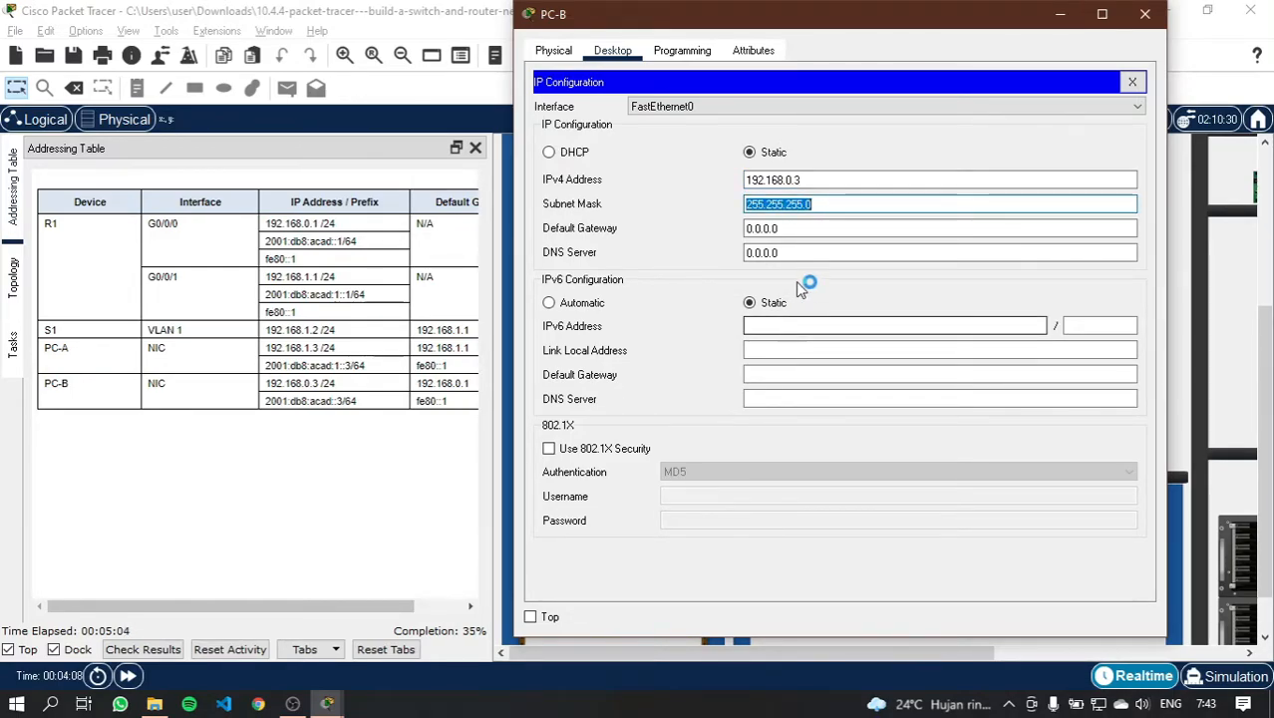
Step: Set PC-B's IPv4 default gateway to 192.168.0.1
key(Tab)
text(192)
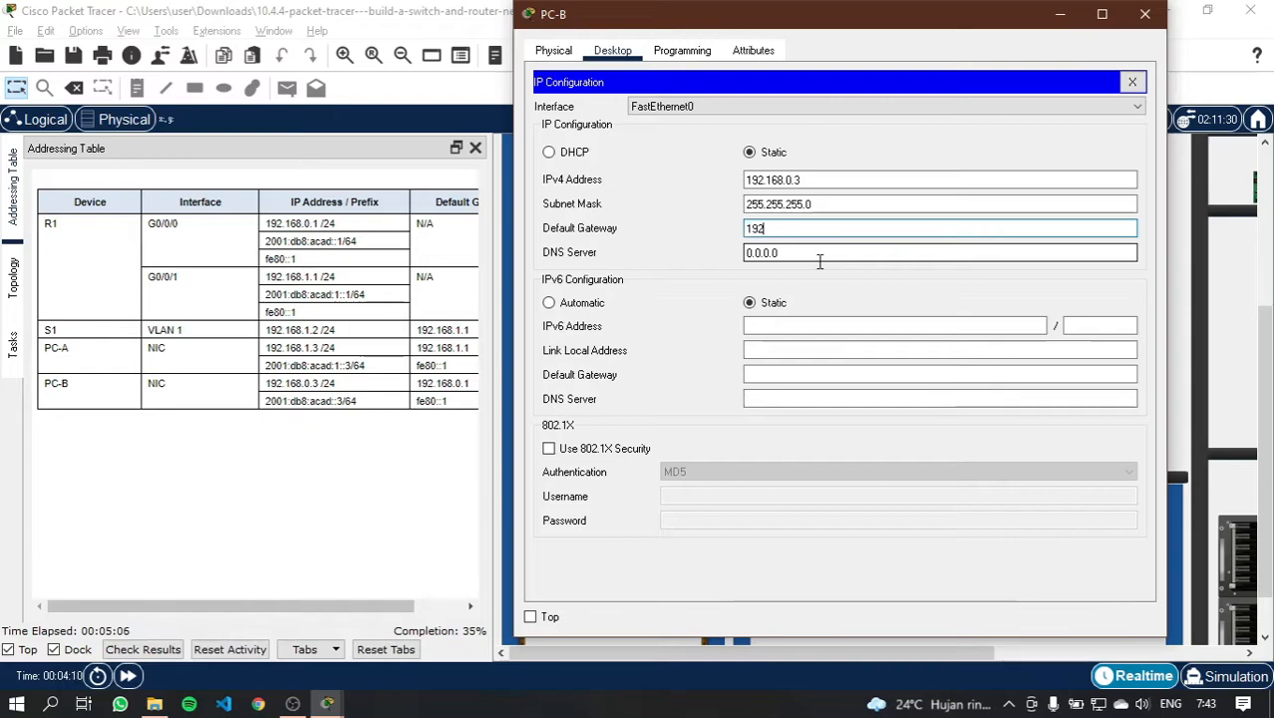
text(.168.)
text(0.1)
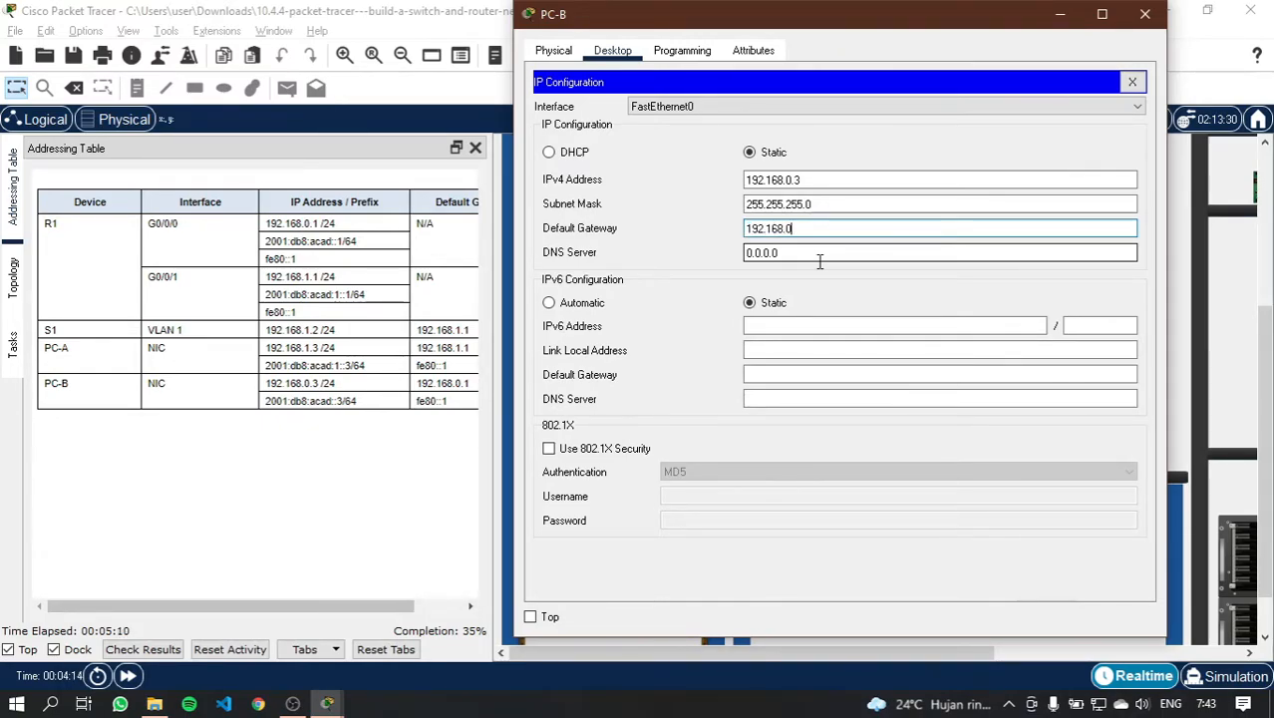
Step: Set PC-B's IPv6 address to 2001:db8:acad::3/64 and IPv6 default gateway to fe80::1, then close its window
click(781, 325)
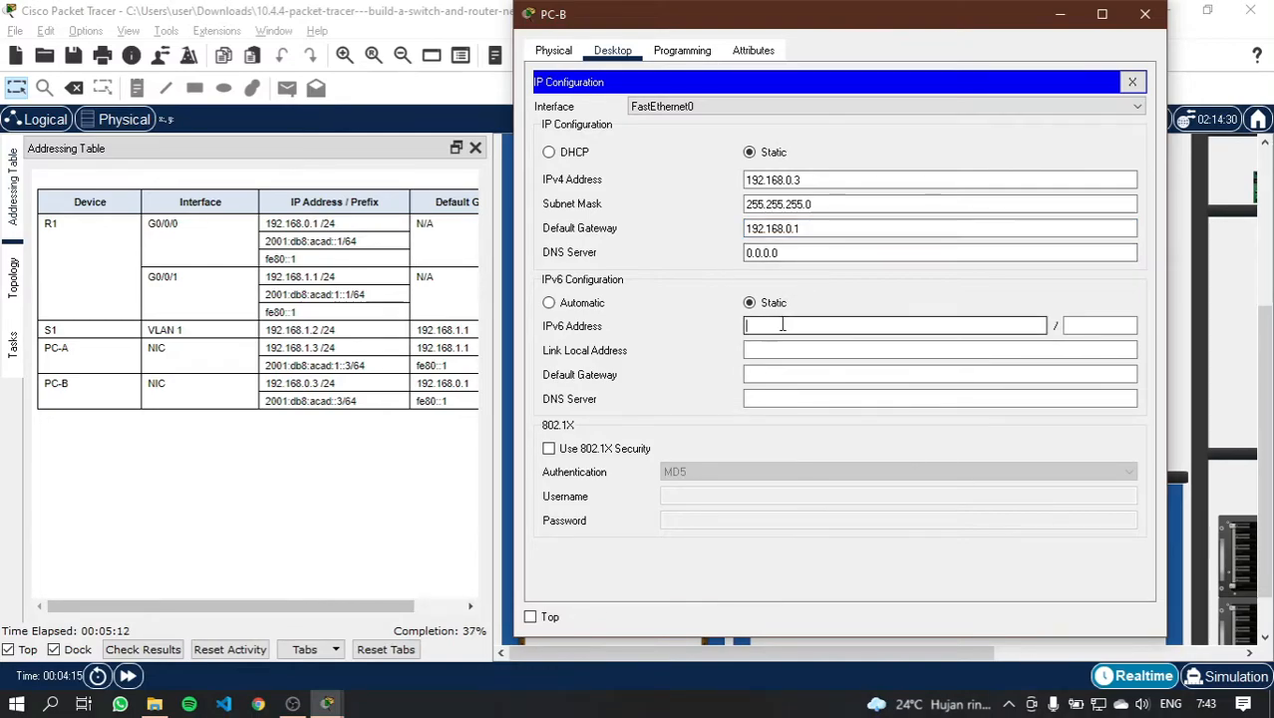
text(2001)
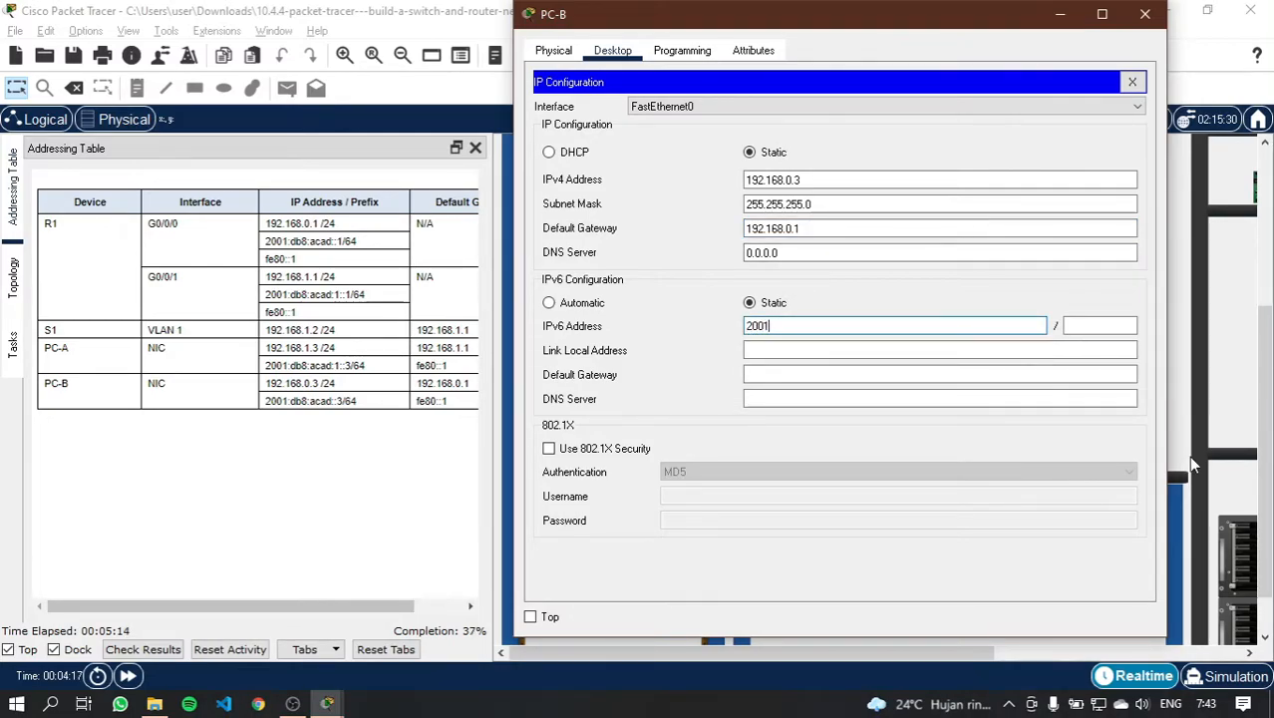
text(:db8:acad::3)
key(Tab)
text(64)
key(Tab)
key(Tab)
text(fe80::1)
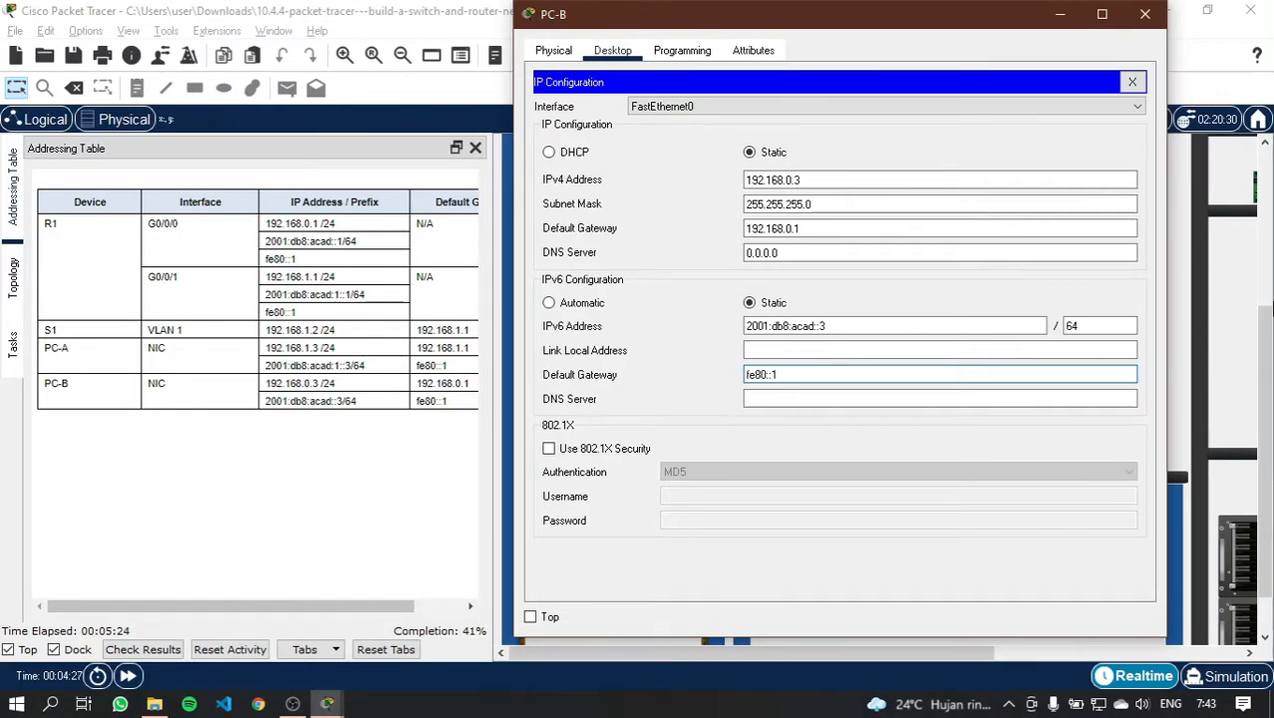
click(1145, 14)
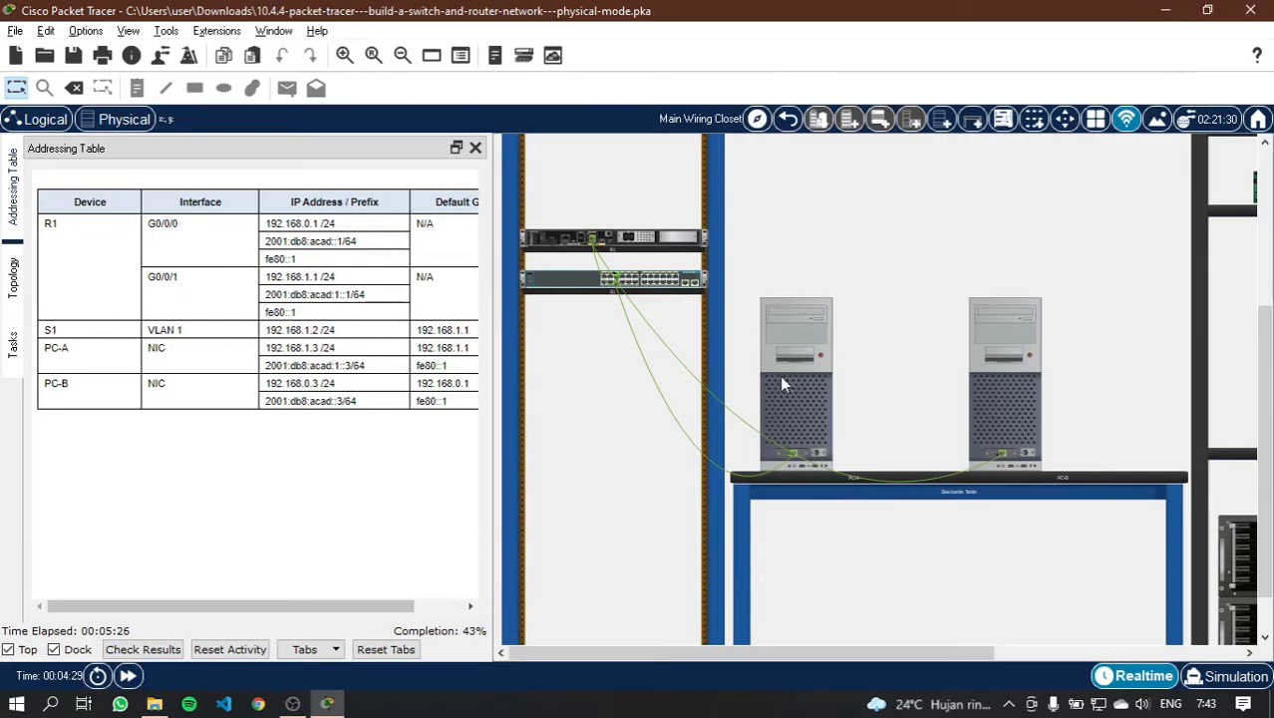
Step: Return to the task instructions, ping PC-B at 192.168.0.3 from PC-A's command prompt, and close PC-A's window
click(10, 342)
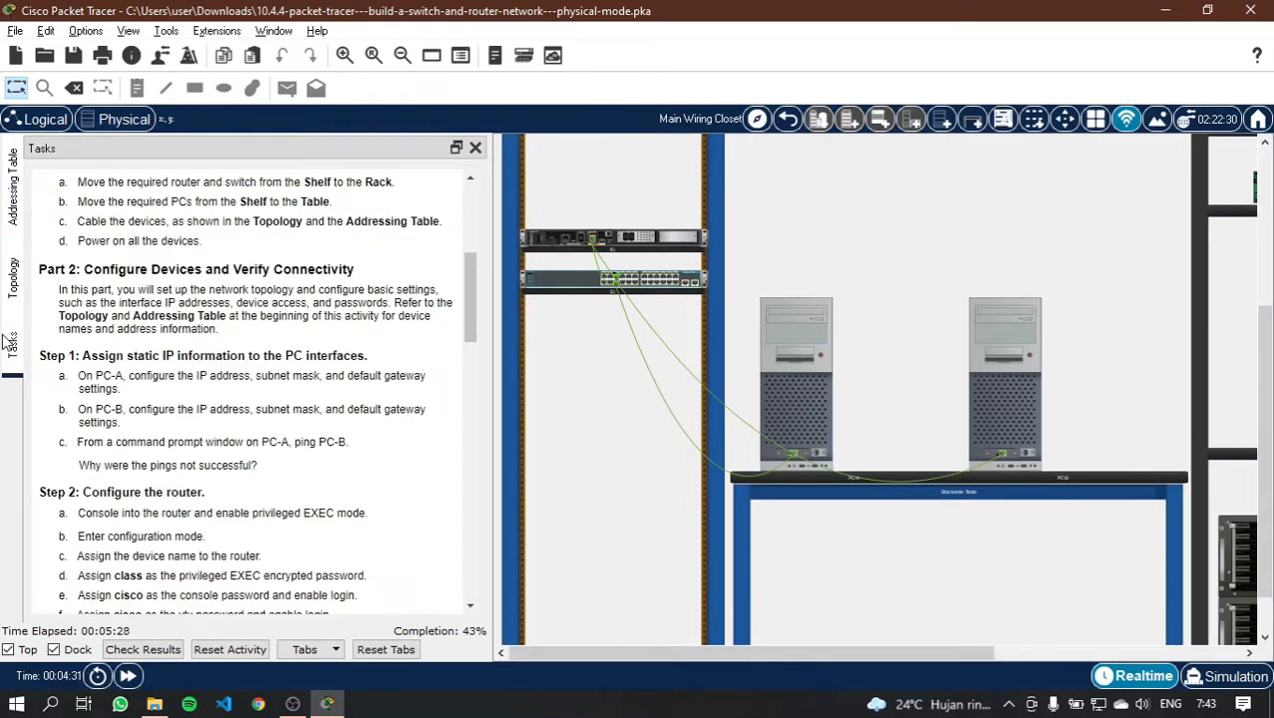
scroll(204, 433, down, 1)
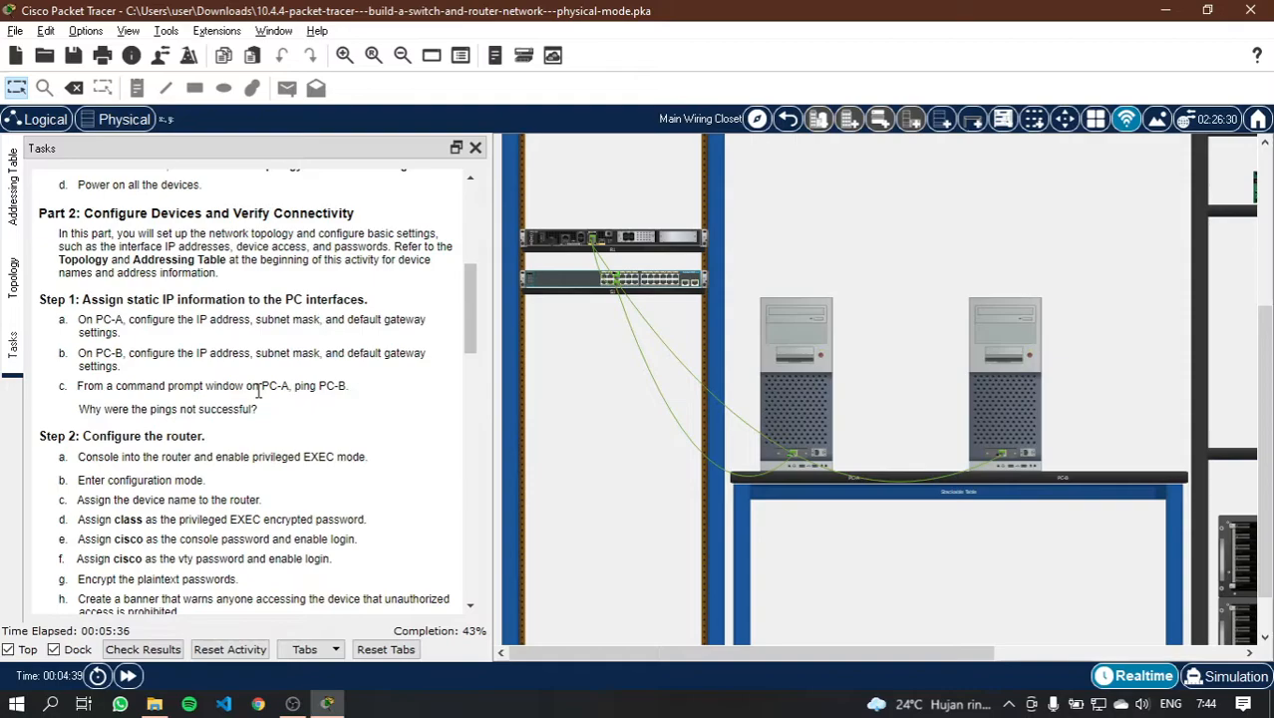
click(779, 390)
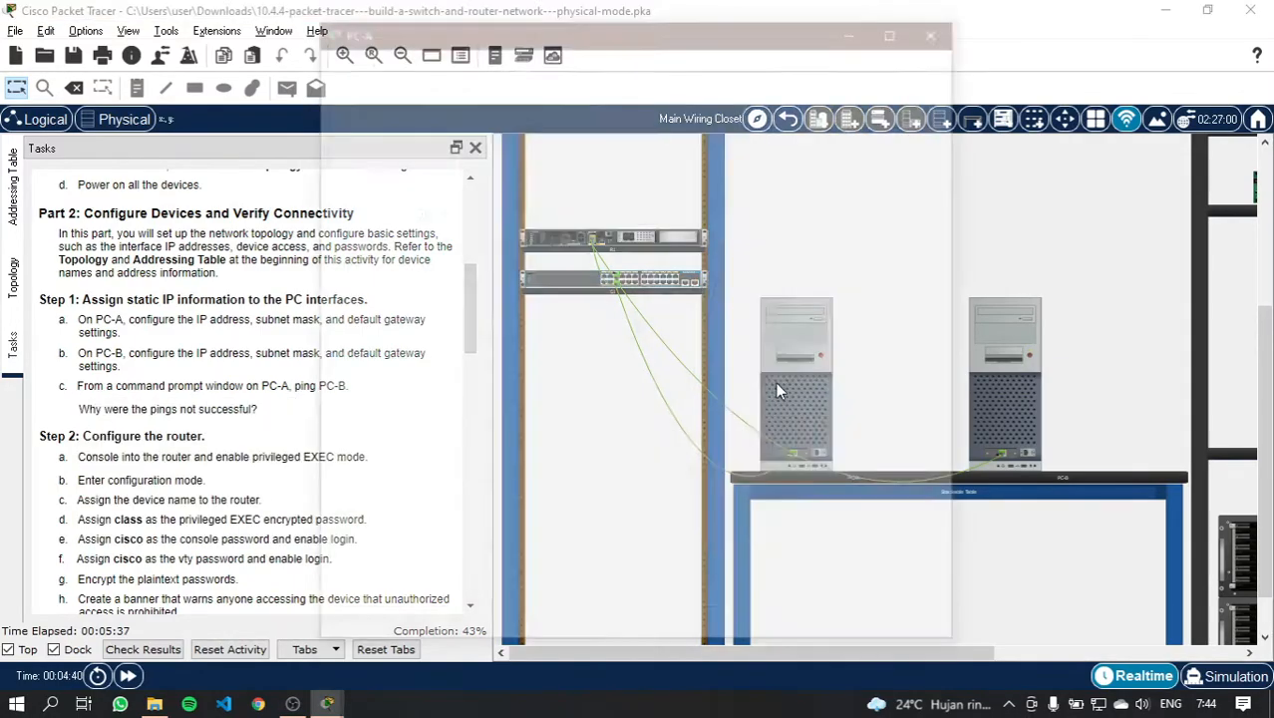
click(763, 151)
drag(683, 34, 753, 29)
text(ping 192.)
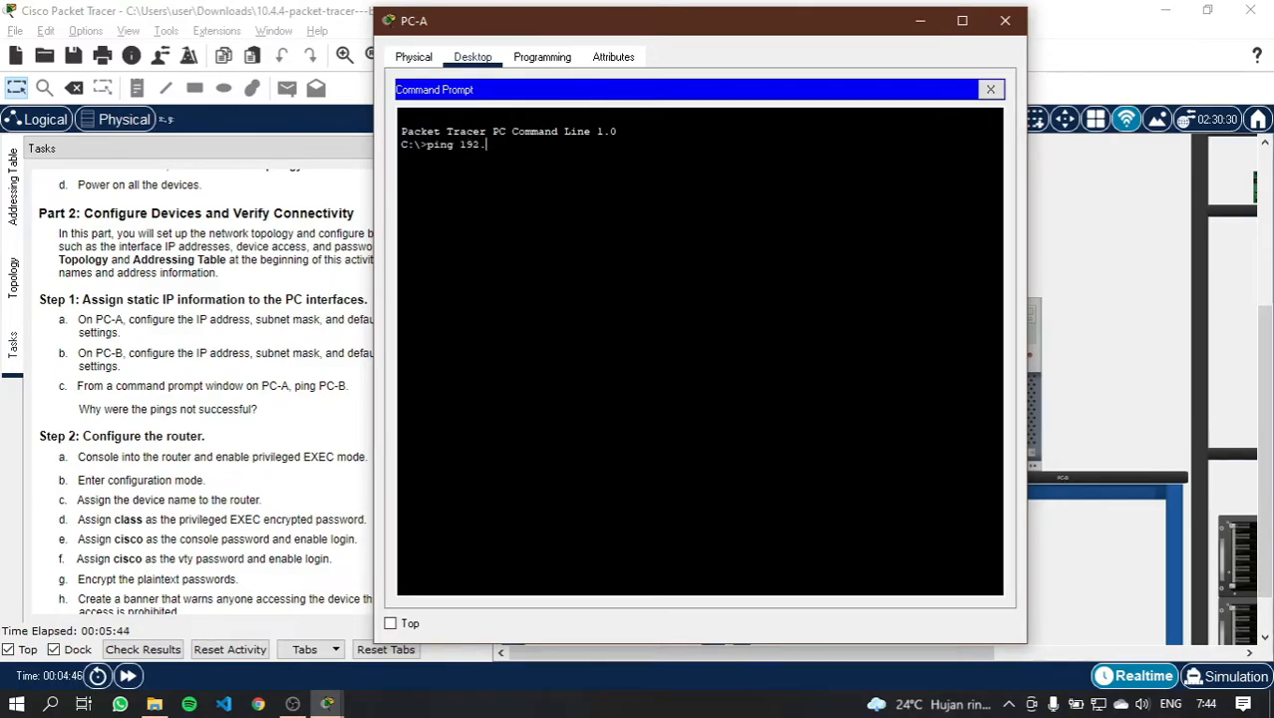
text(168.0.3)
key(Return)
drag(568, 28, 681, 33)
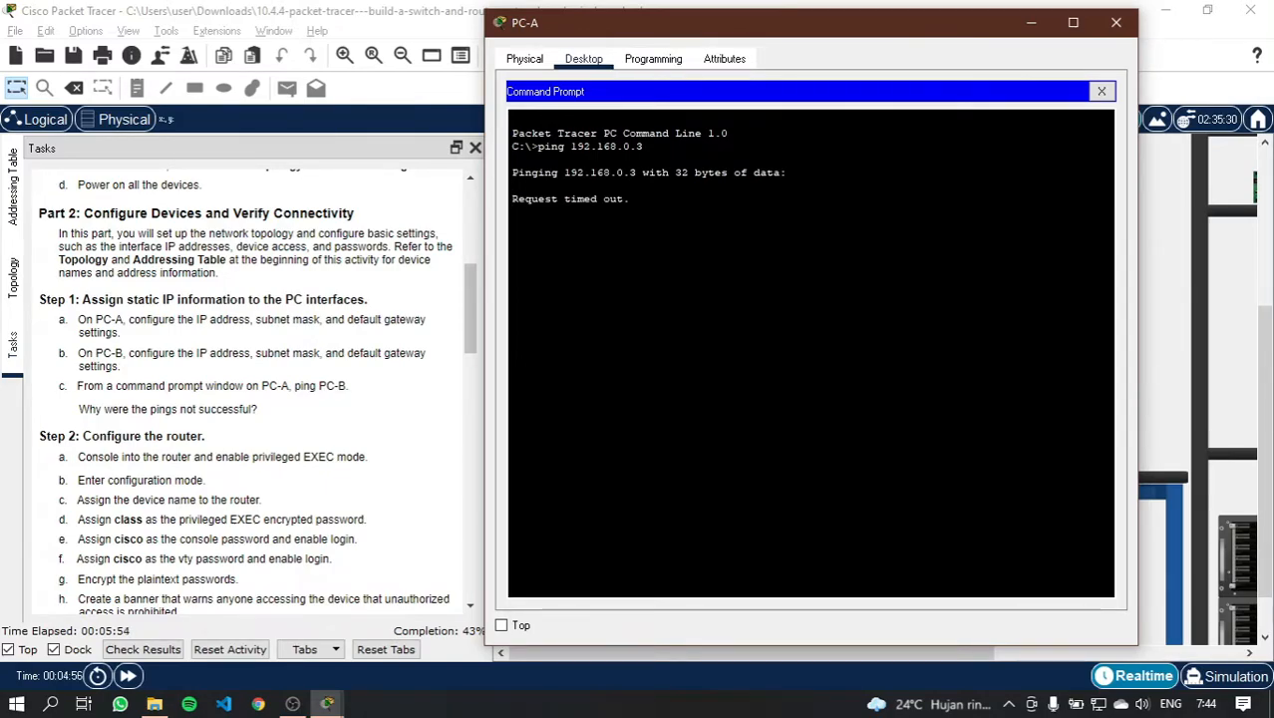
drag(630, 200, 531, 200)
click(530, 200)
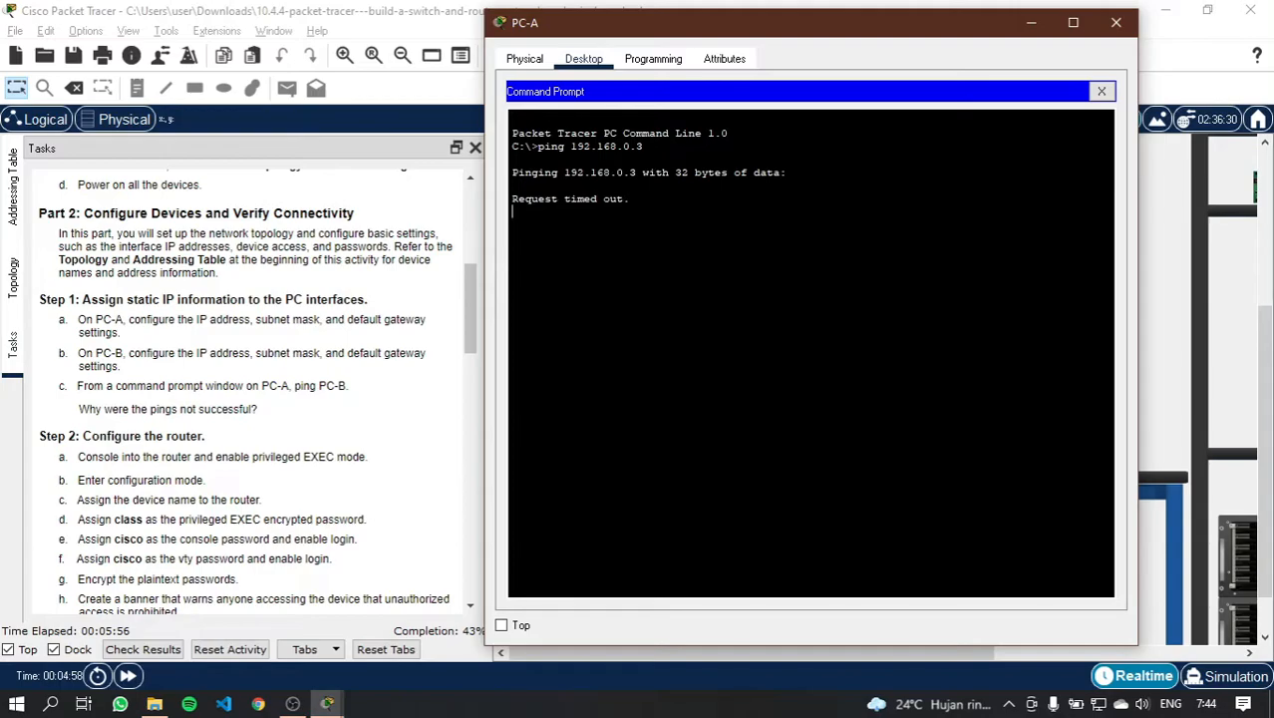
click(1116, 22)
Step: Review the Step 2 instructions for configuring the router
scroll(266, 374, down, 3)
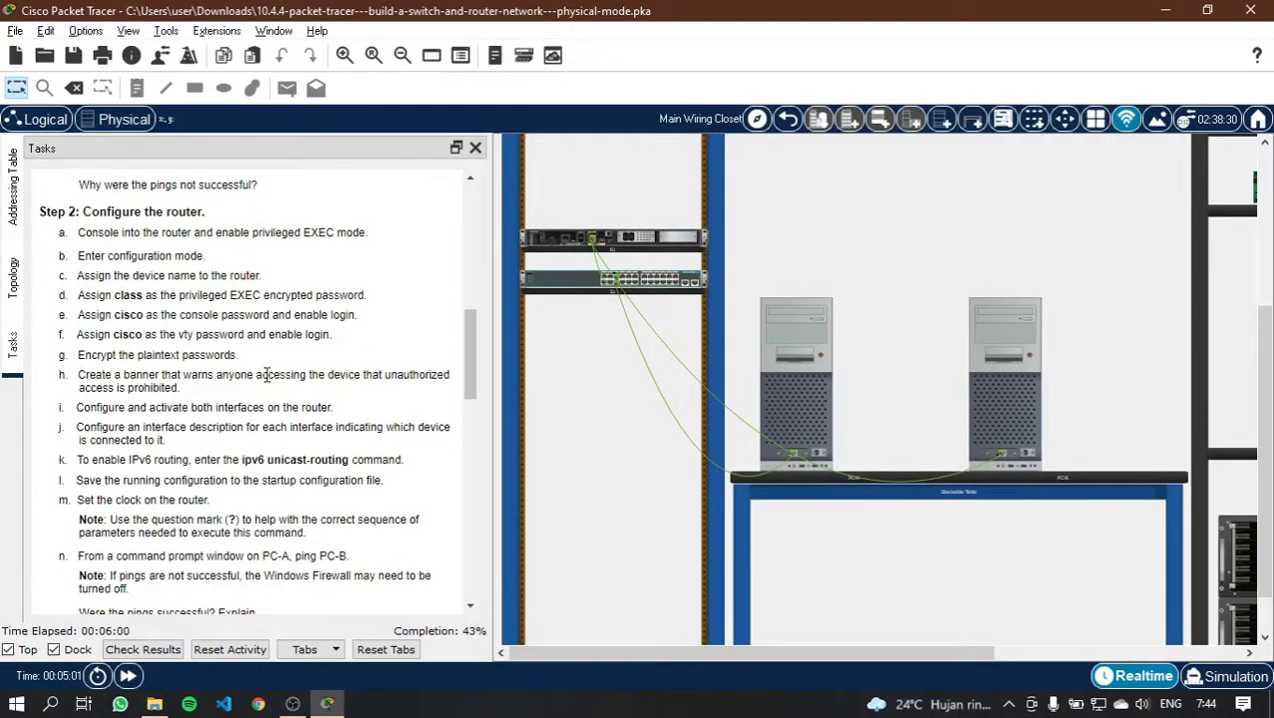
scroll(267, 375, up, 1)
scroll(266, 371, down, 2)
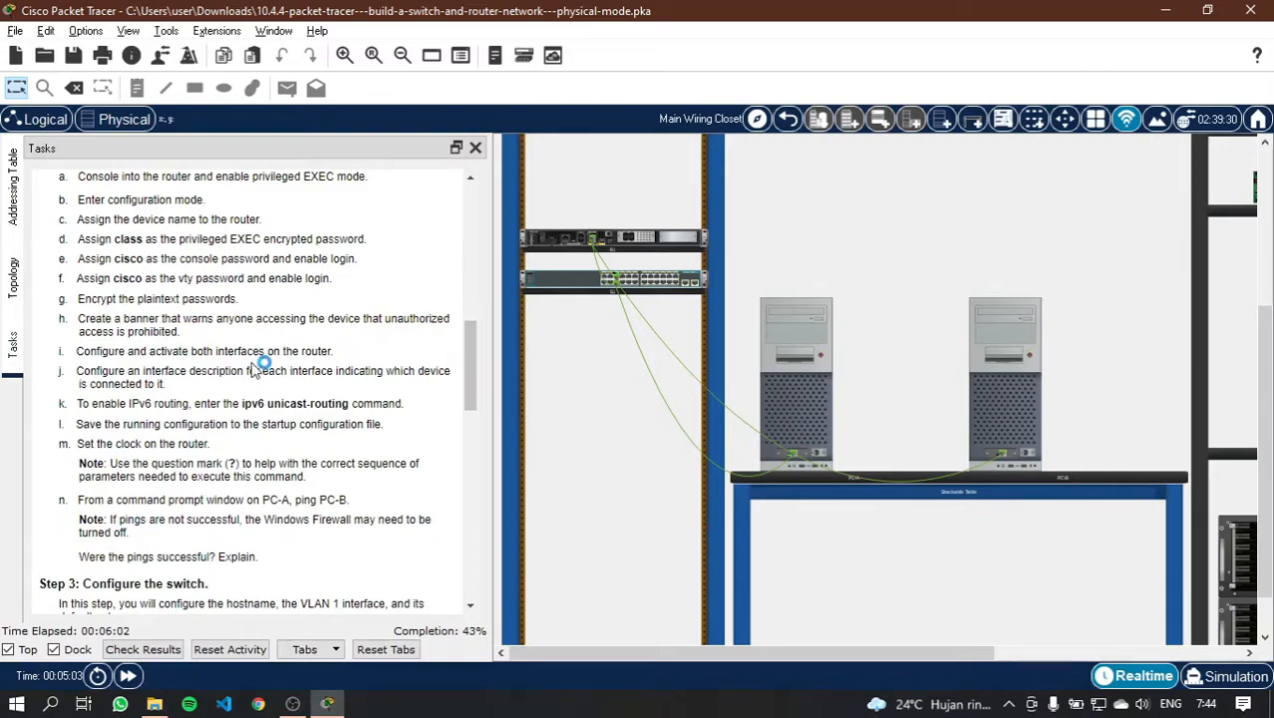
Step: Connect a console cable from PC-A's RS-232 port to router R1's console port
scroll(258, 366, up, 1)
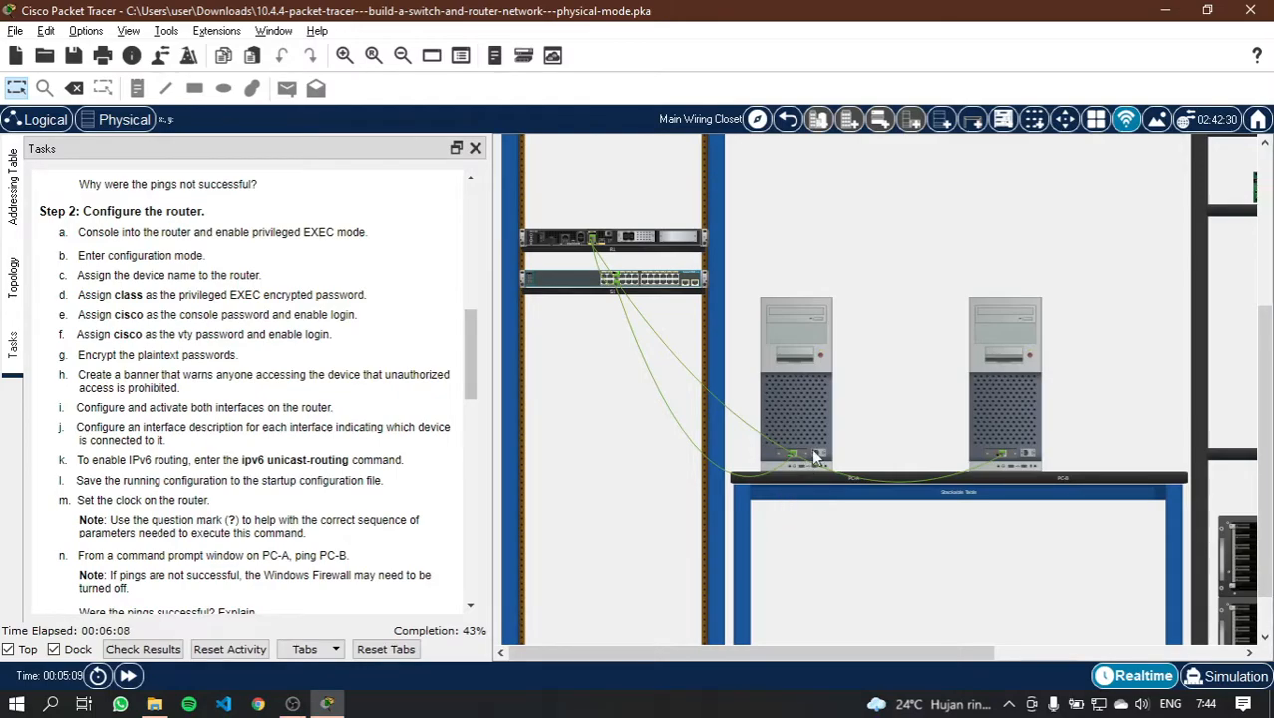
scroll(883, 337, up, 3)
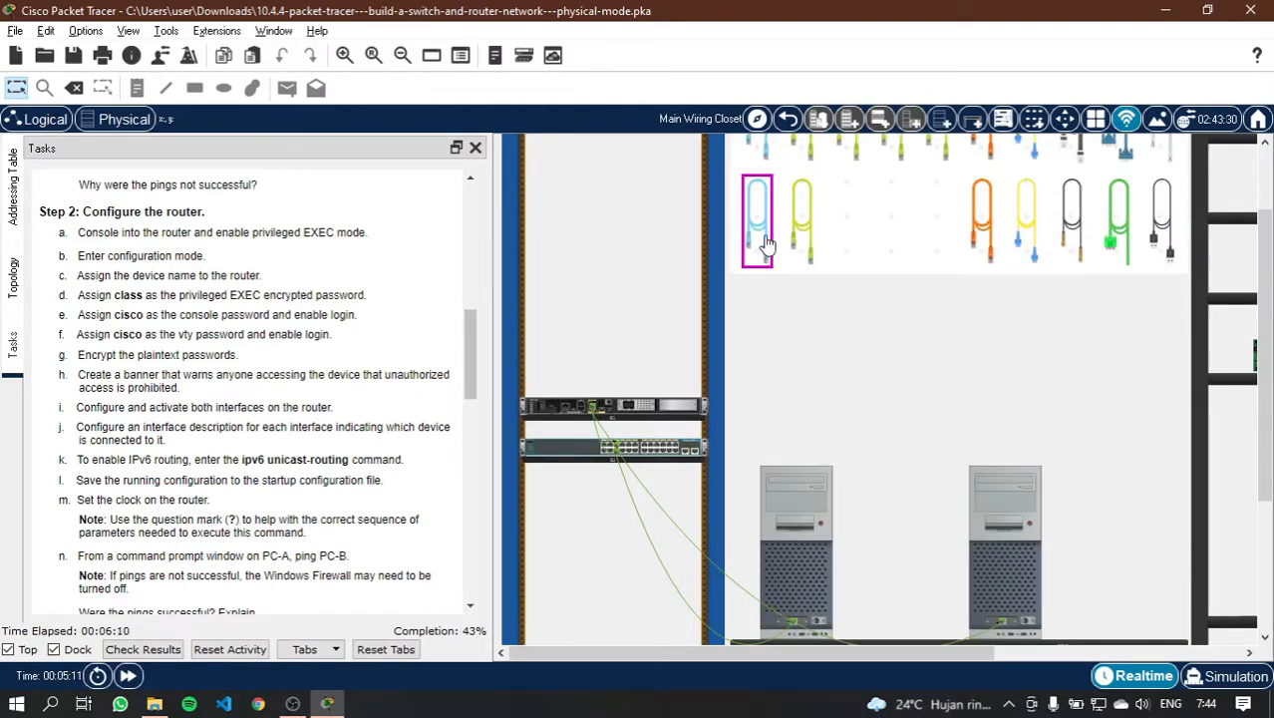
click(766, 244)
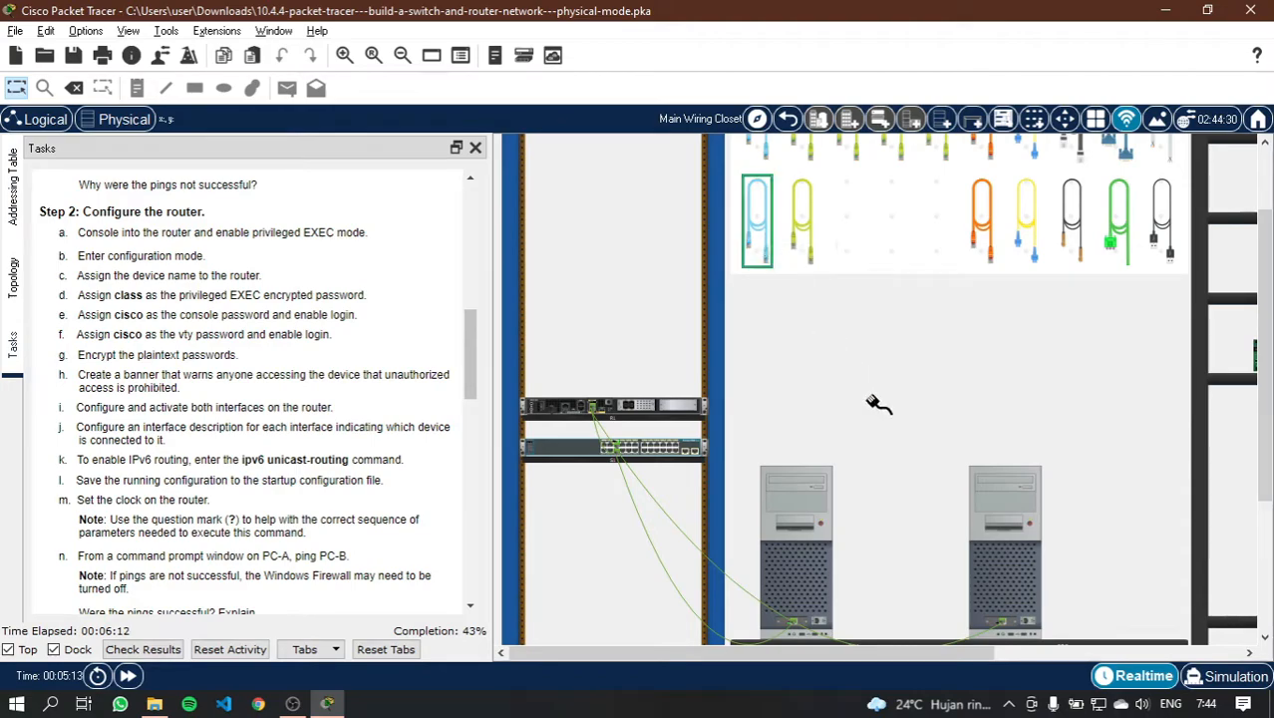
scroll(878, 404, down, 1)
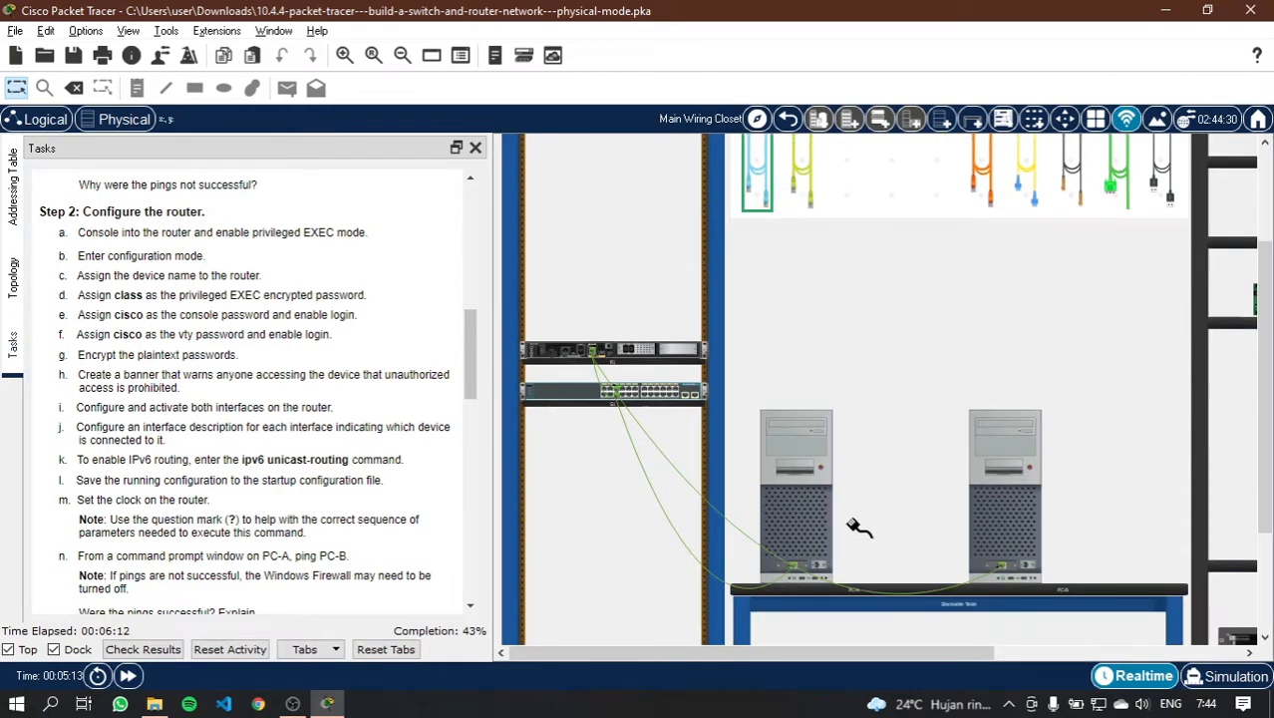
click(818, 565)
click(582, 351)
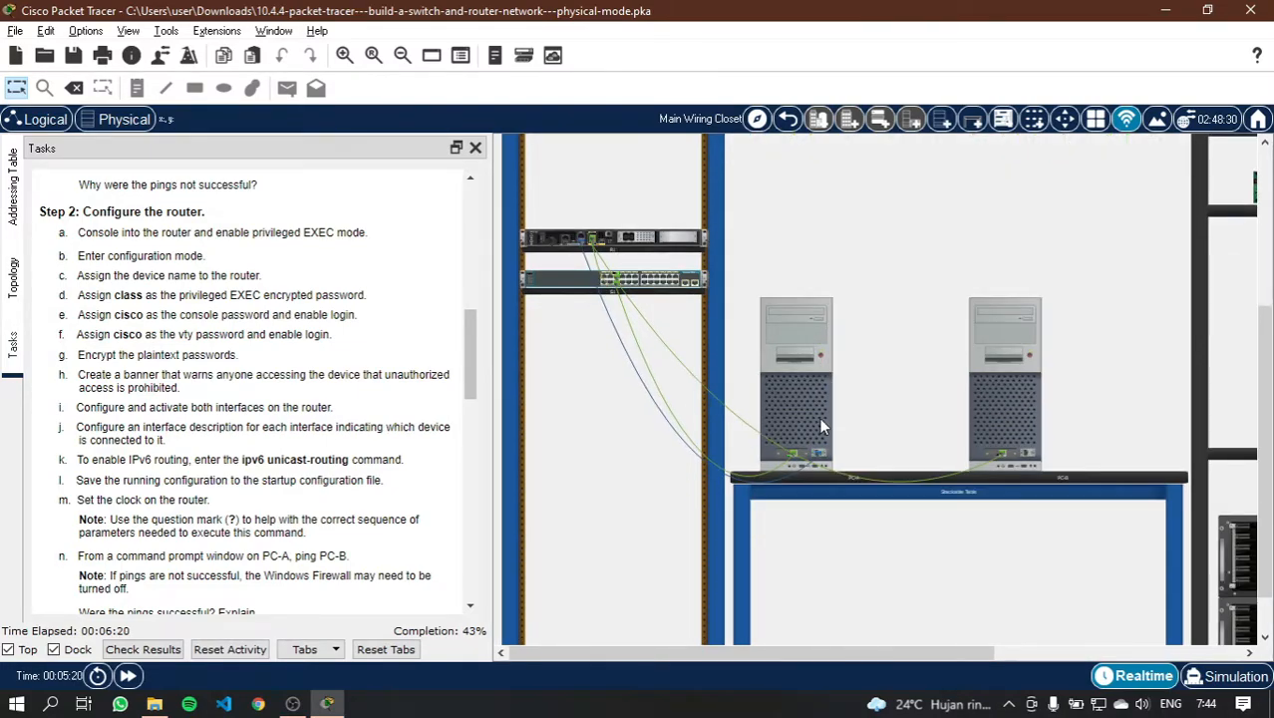
Step: Start a terminal session on PC-A with the default port settings of 9600 bits per second, 8 data bits and no parity
scroll(819, 416, down, 2)
click(797, 454)
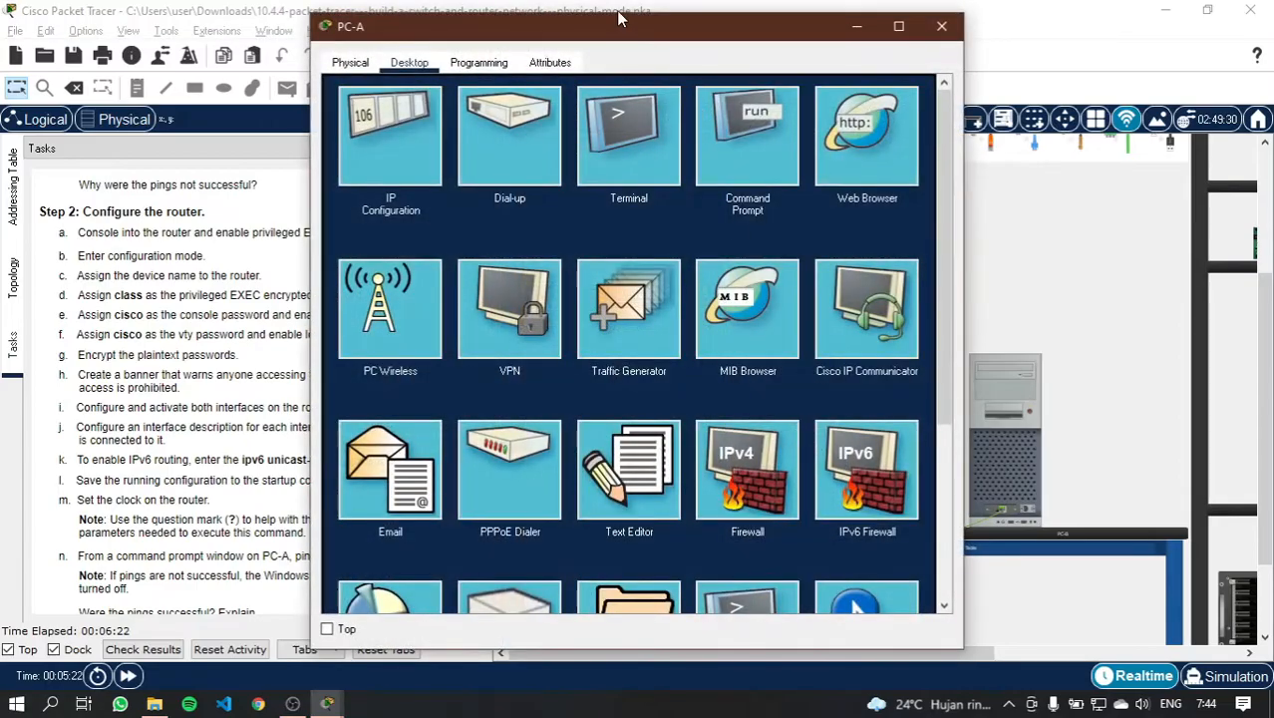
drag(684, 26, 774, 14)
click(727, 108)
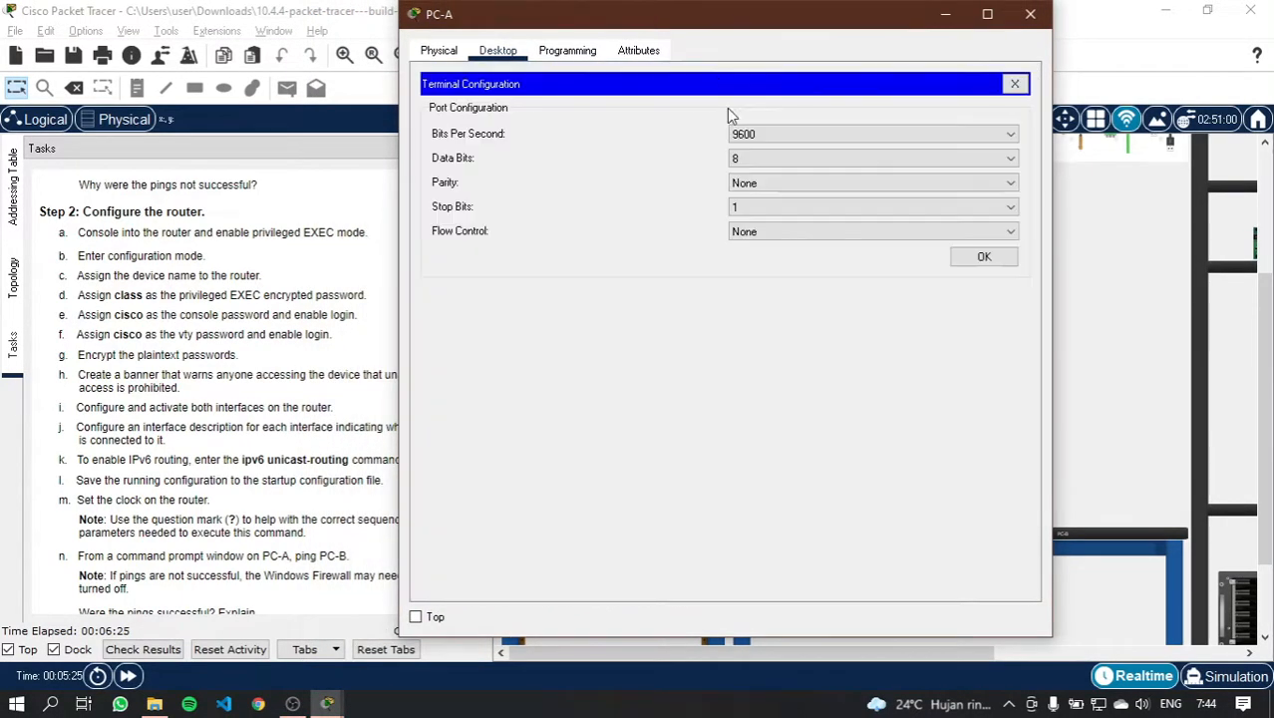
click(985, 259)
drag(698, 25, 733, 25)
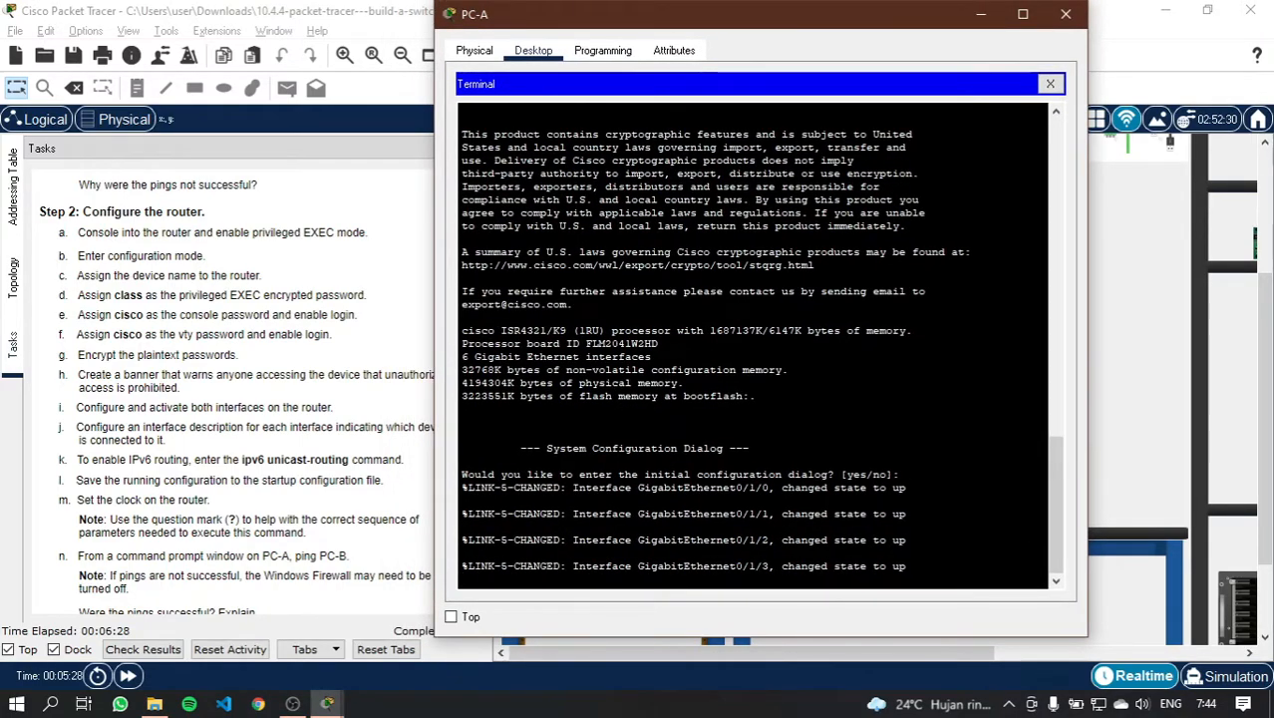
Step: Answer no to the router's initial configuration dialog and enter privileged EXEC mode
key(Return)
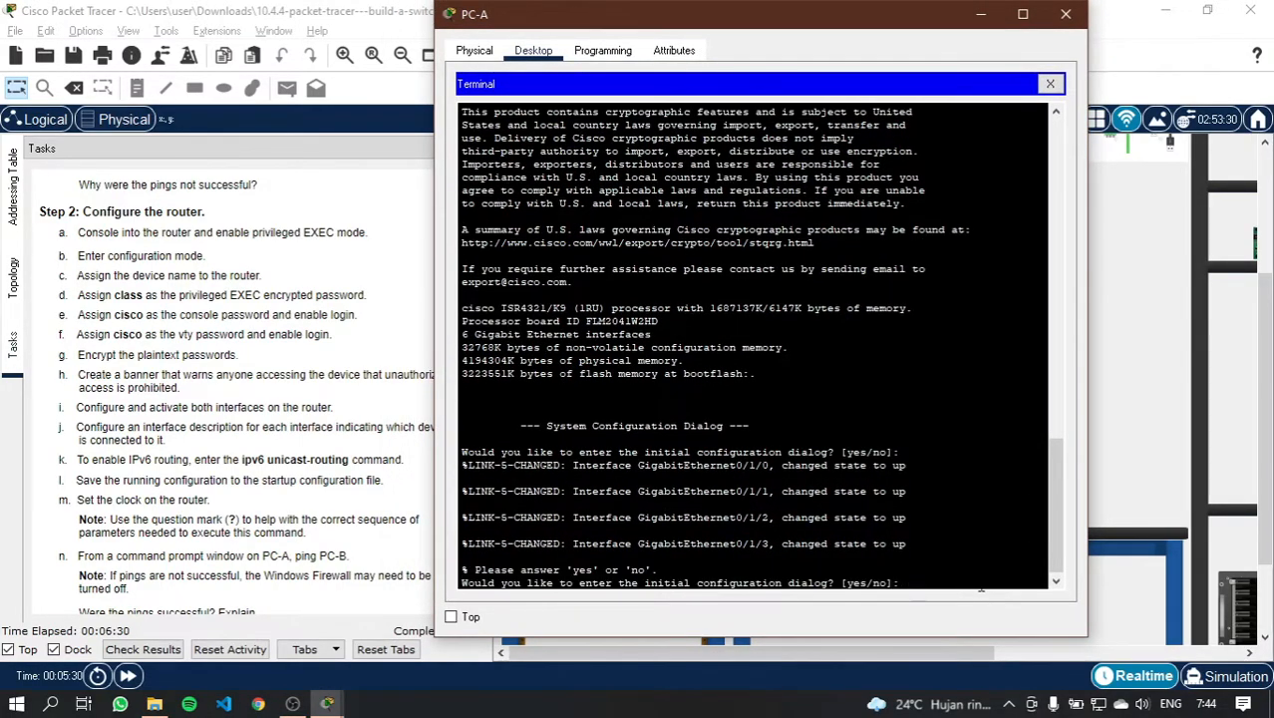
text(no)
key(Return)
key(Return)
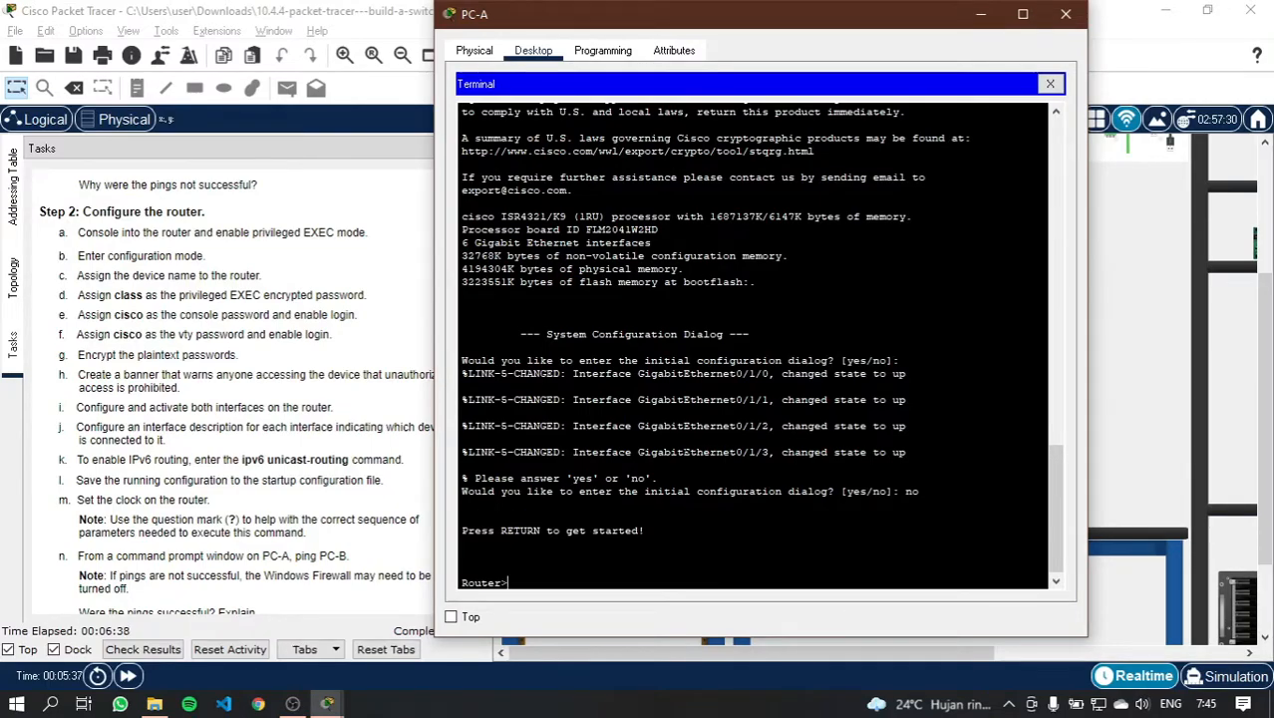
text(en)
key(Return)
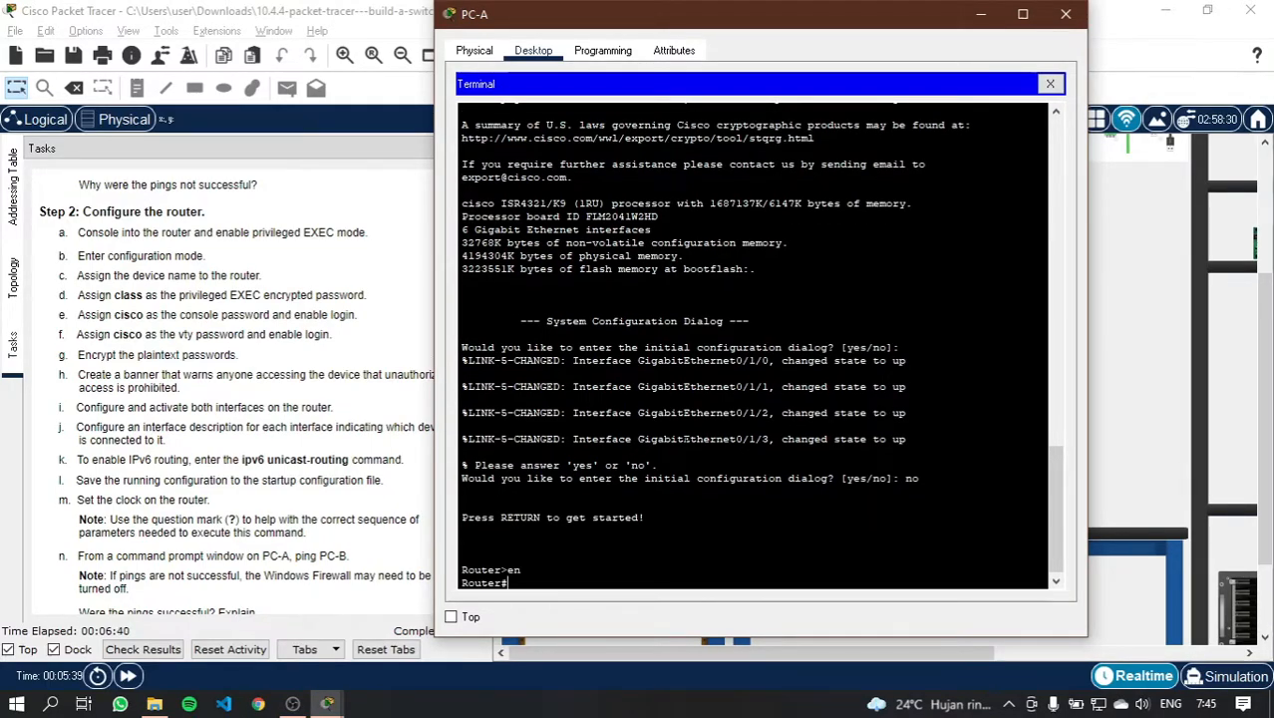
Step: Enter the router's global configuration mode and set the hostname to R1
text(con)
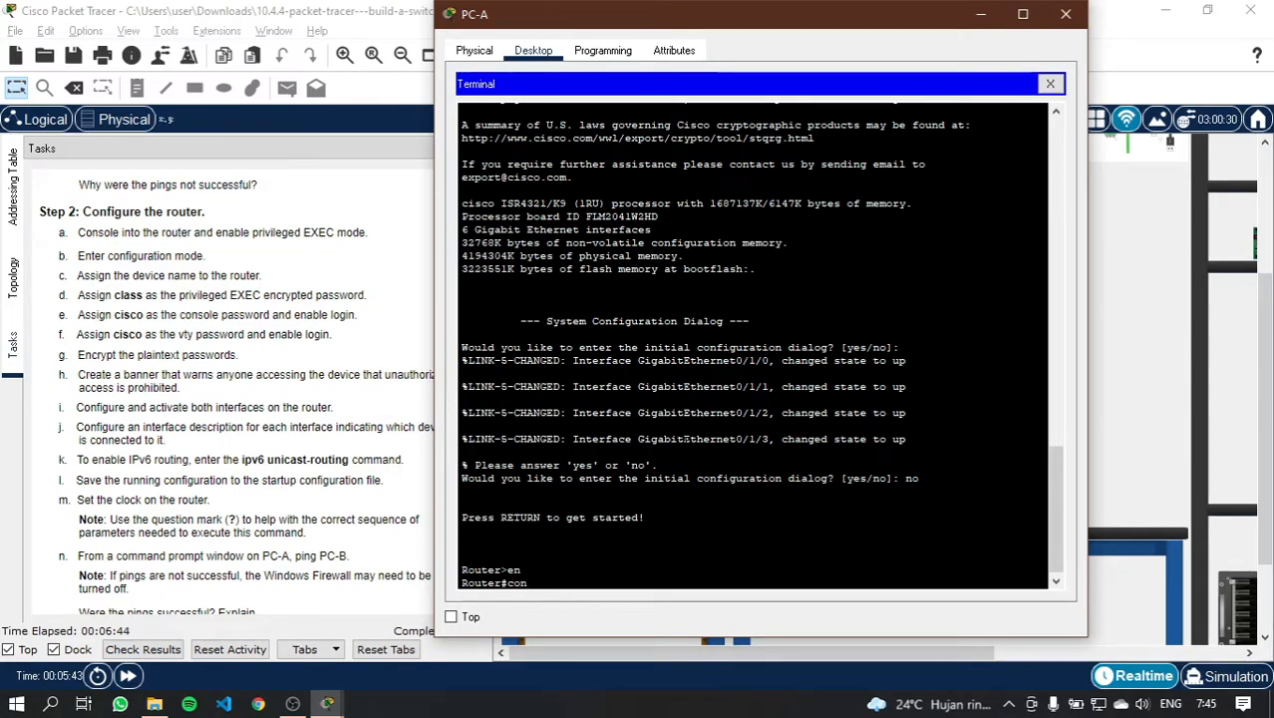
text(fi)
key(Tab)
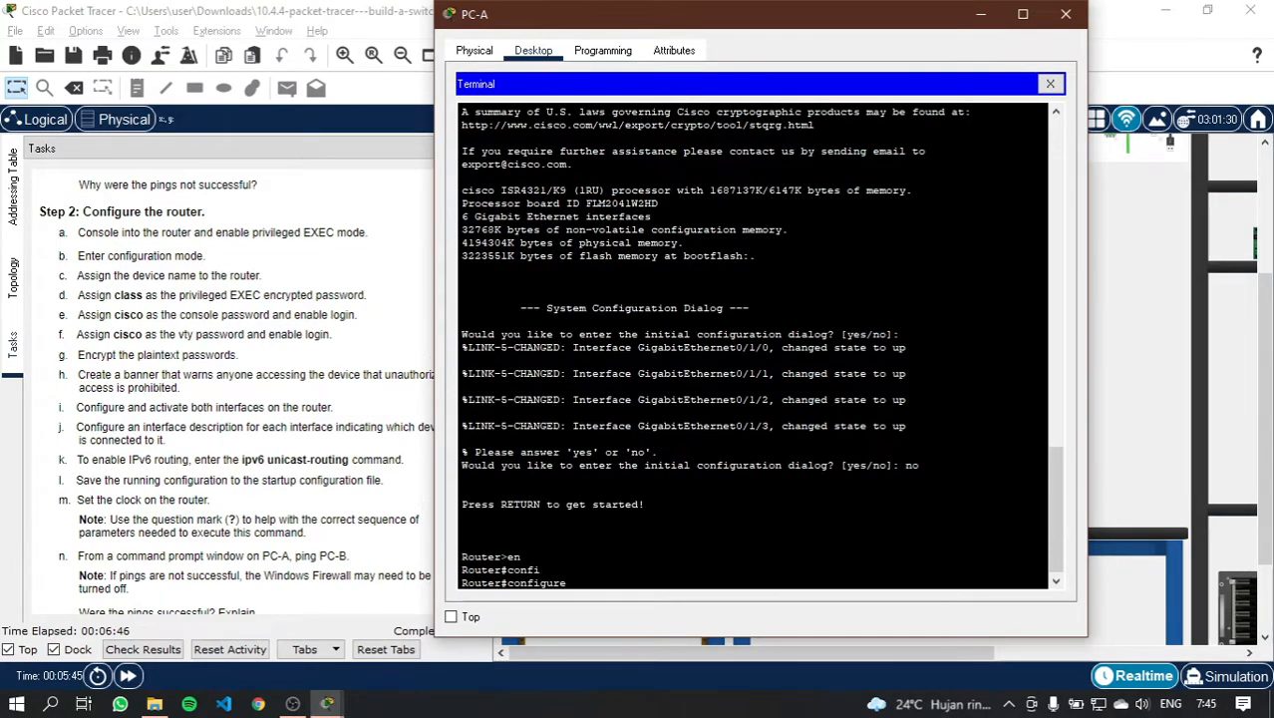
text(t)
key(Return)
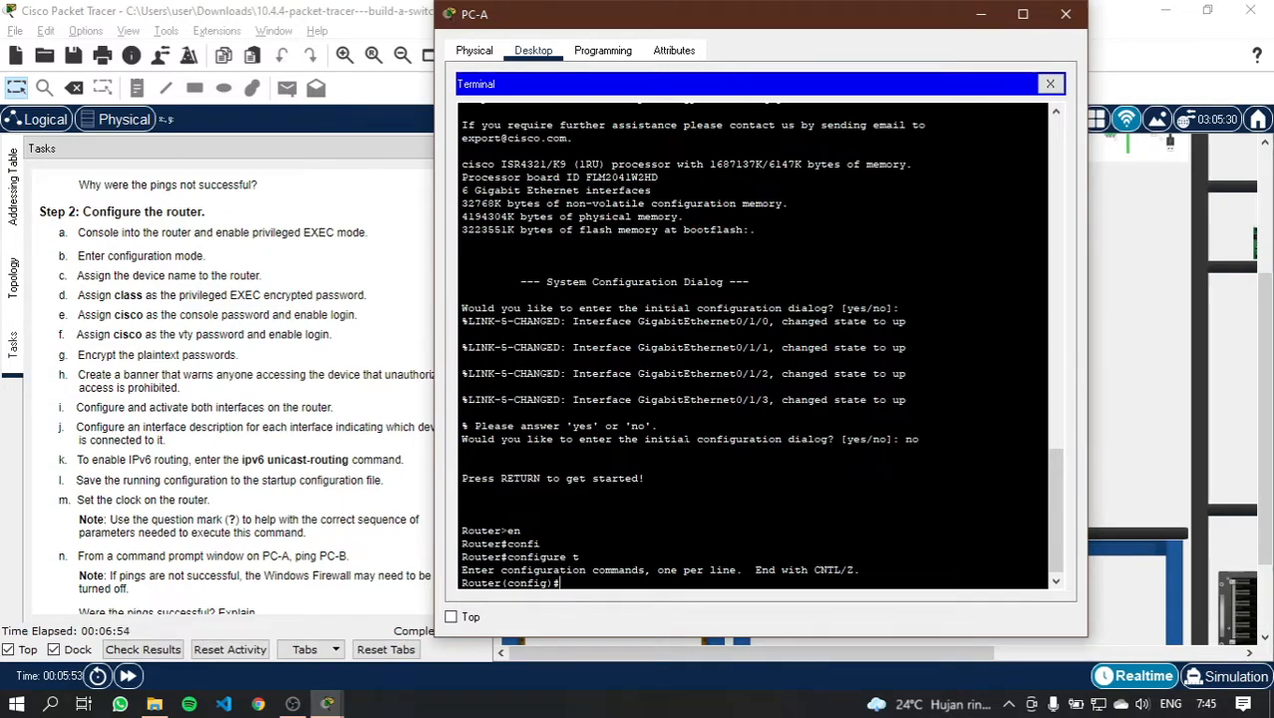
text(tan)
key(BackSpace)
key(BackSpace)
text(name R)
key(Return)
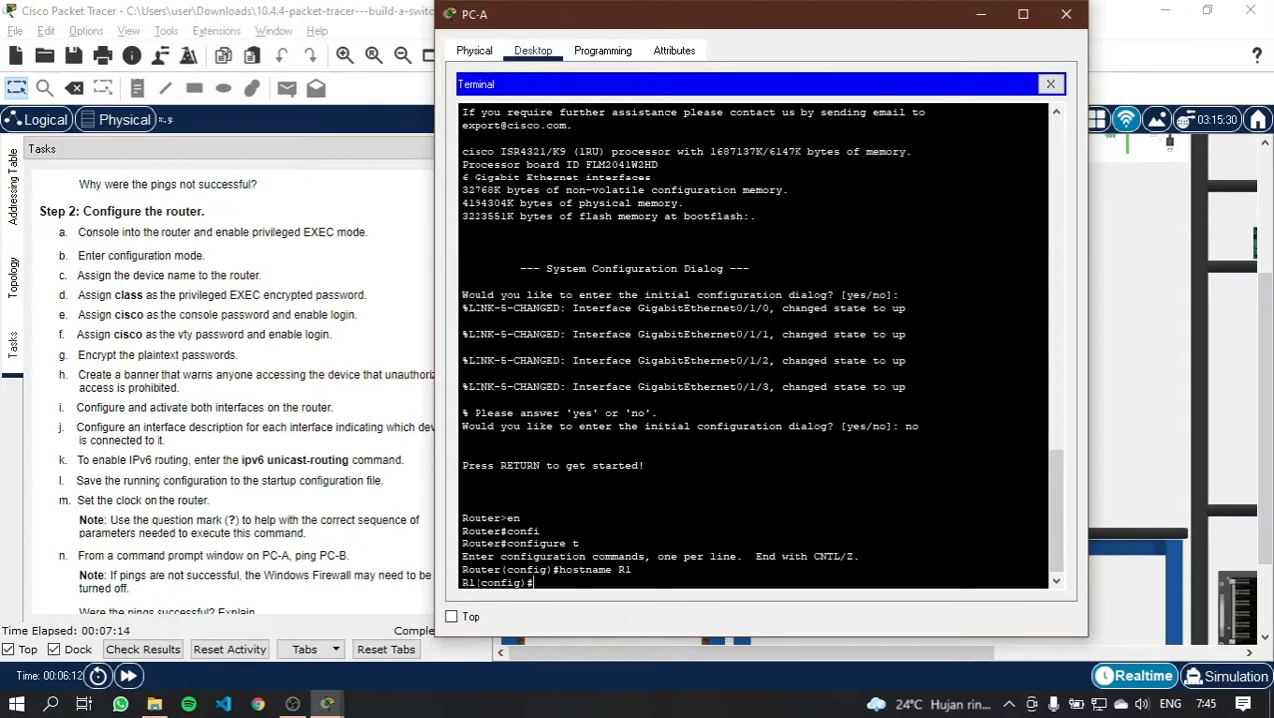
Step: Assign the privileged EXEC encrypted password on R1 with the enable secret command
text(enable secret cla)
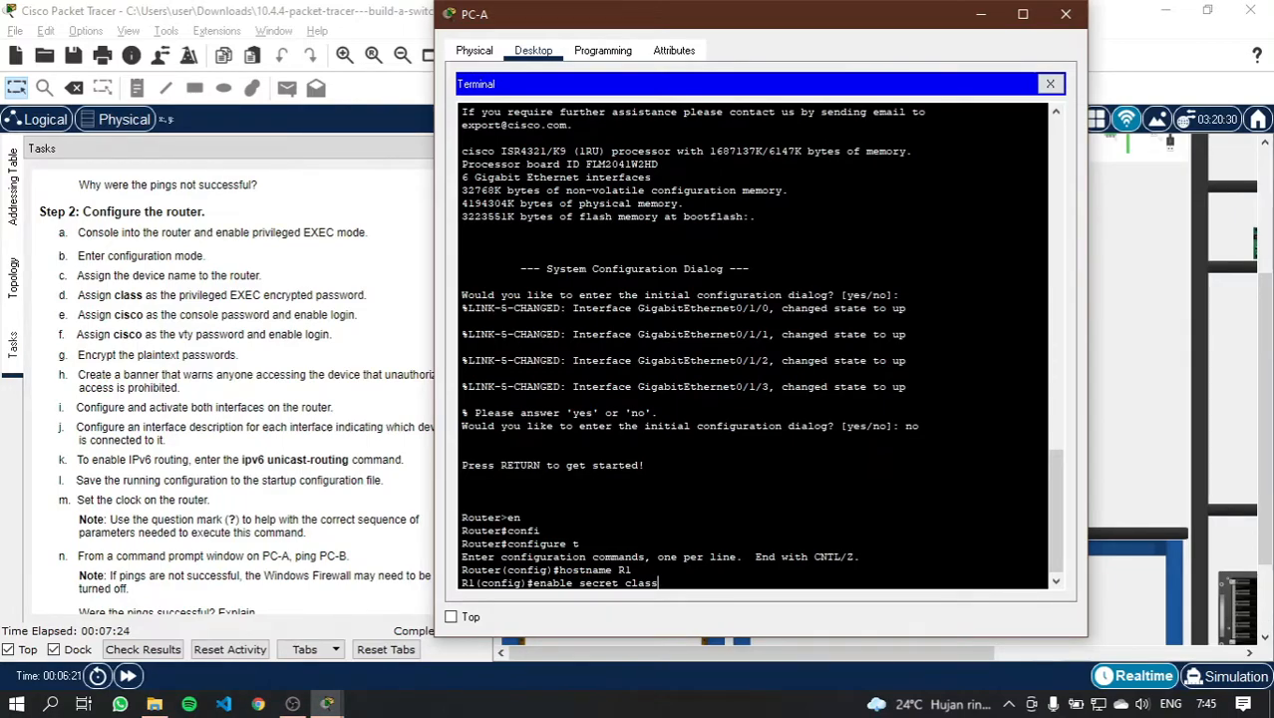
text(ss)
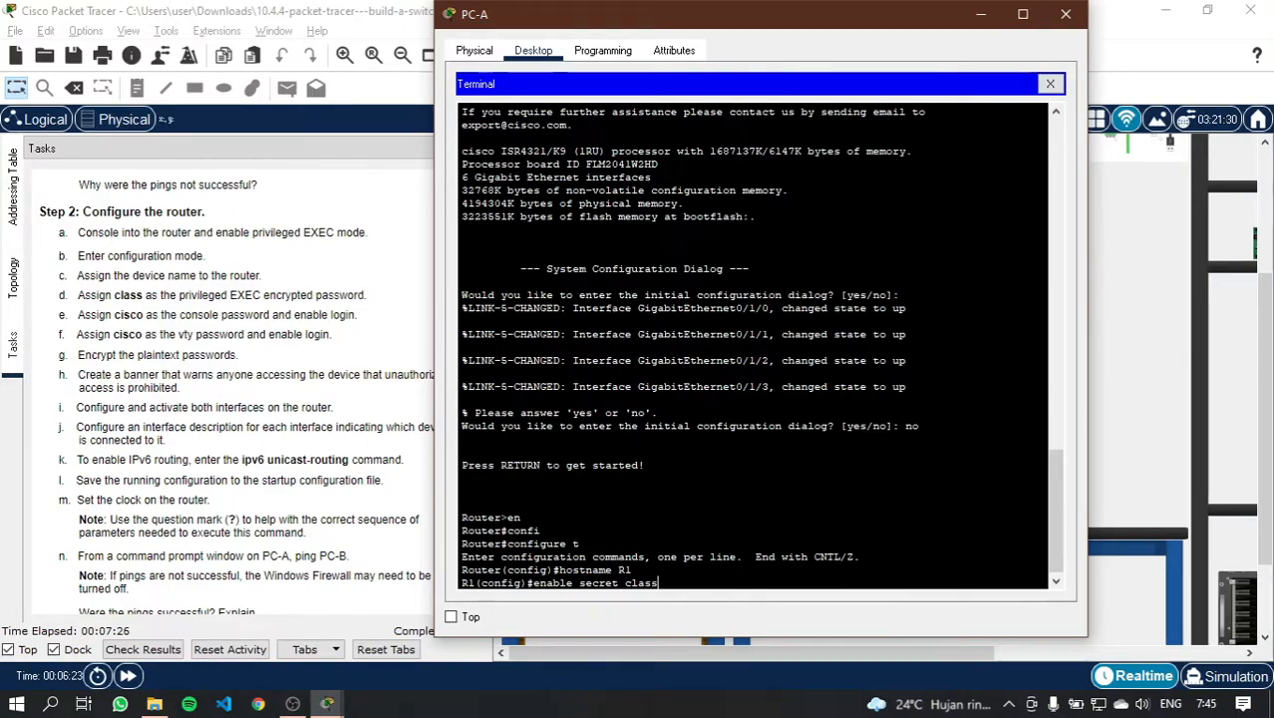
key(Return)
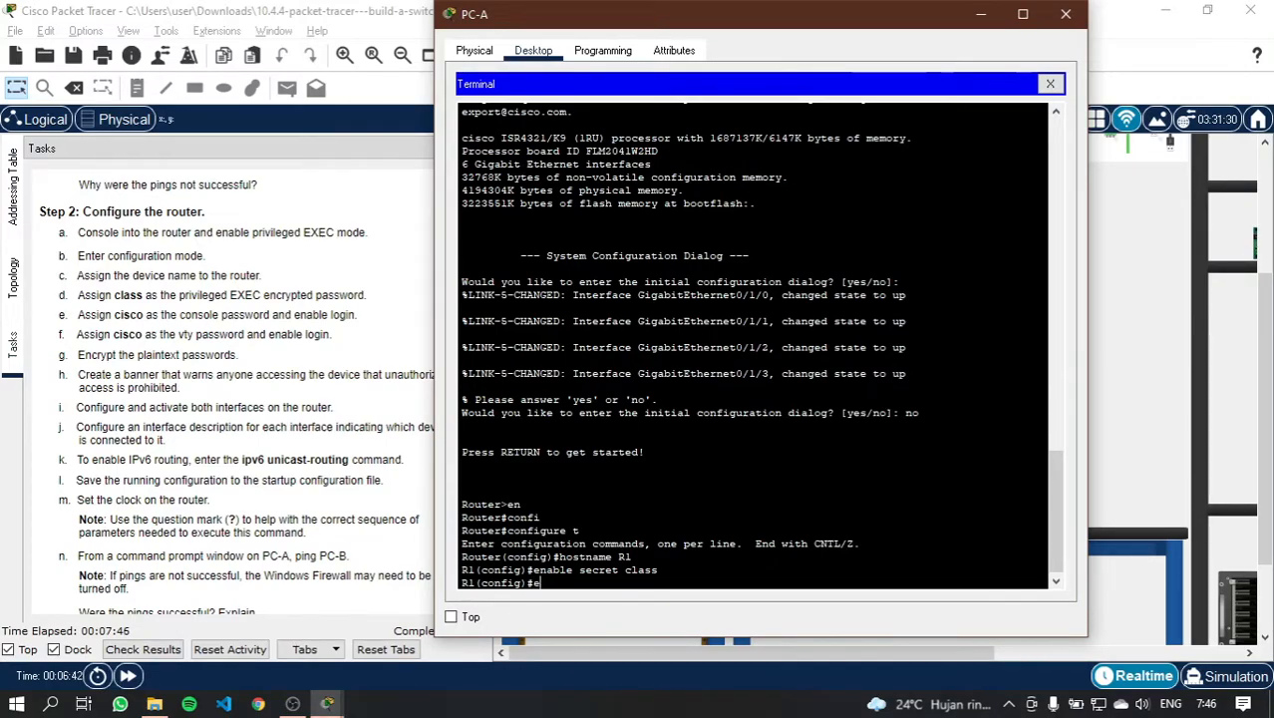
Step: Exit the R1 console session and re-enter privileged EXEC mode with the enable password to test it
text(it)
key(Return)
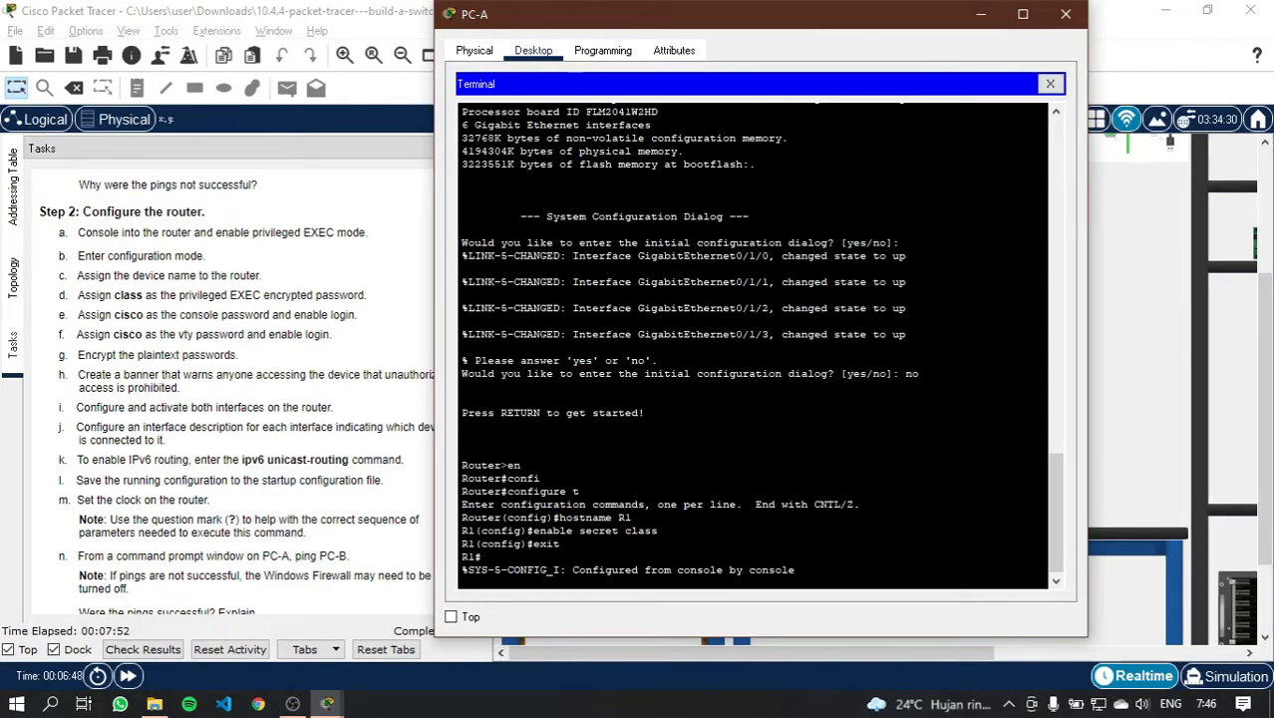
key(Return)
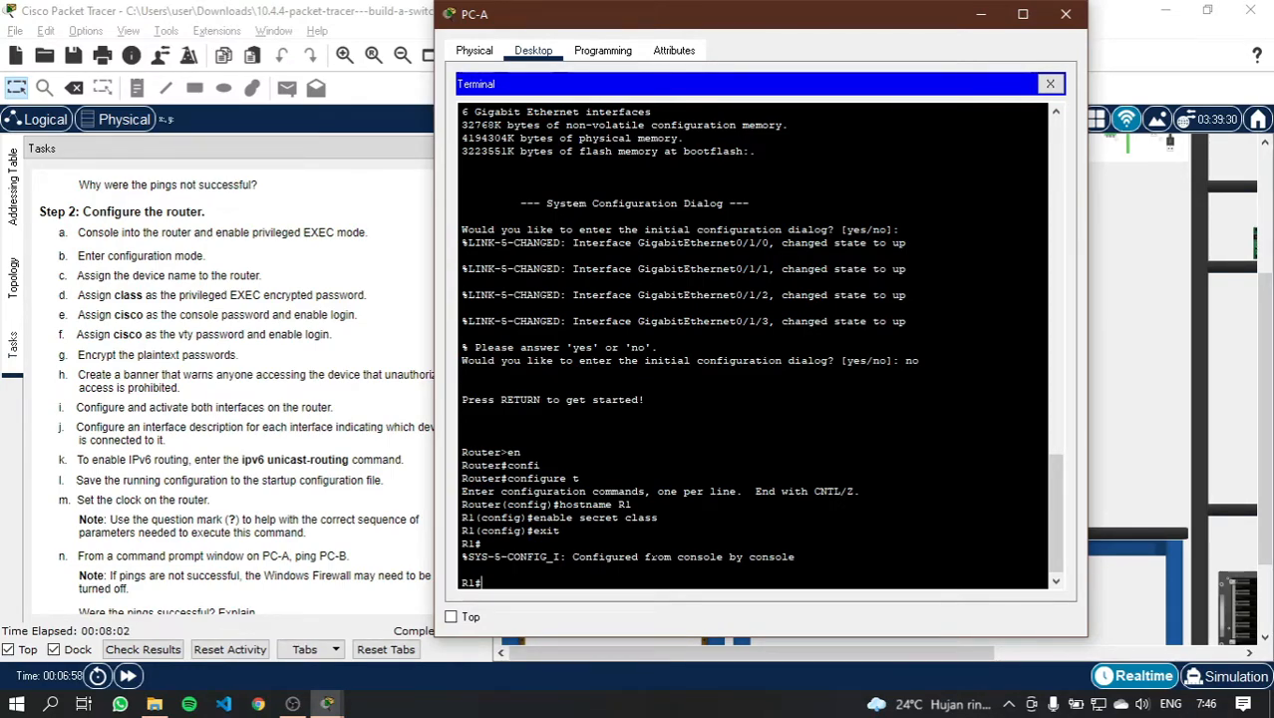
text(en)
key(Return)
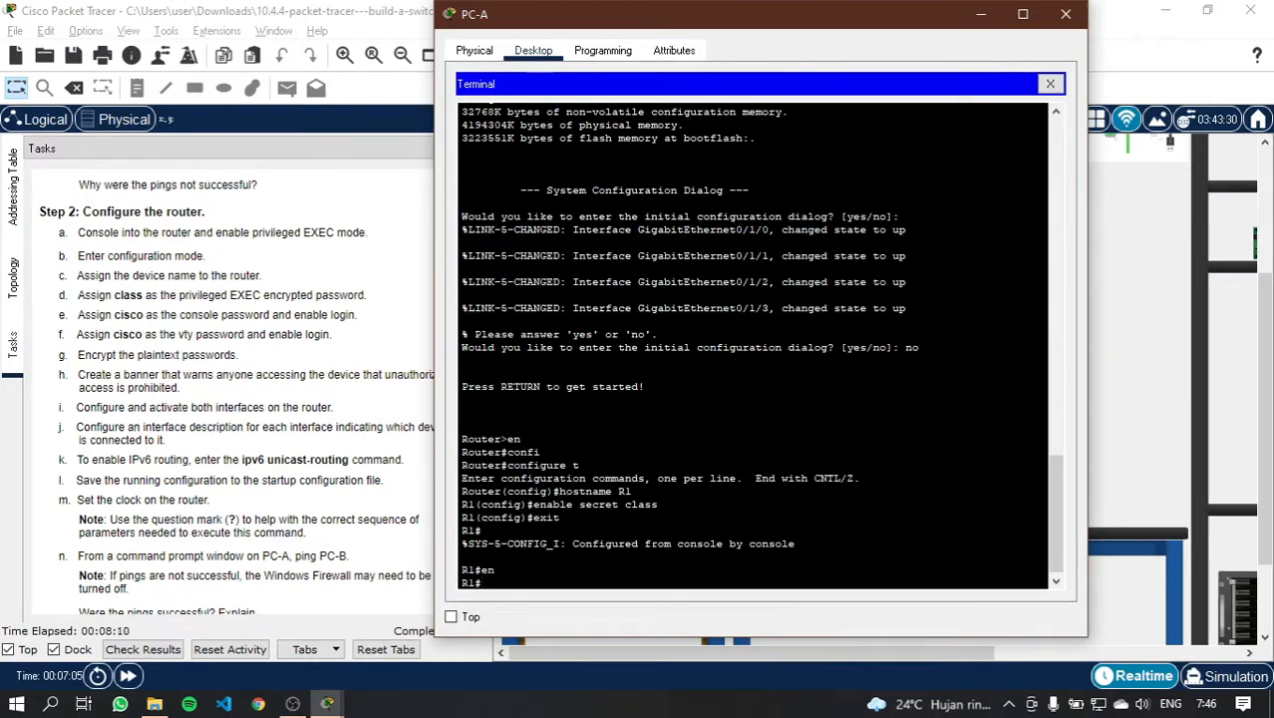
text(exit)
key(Return)
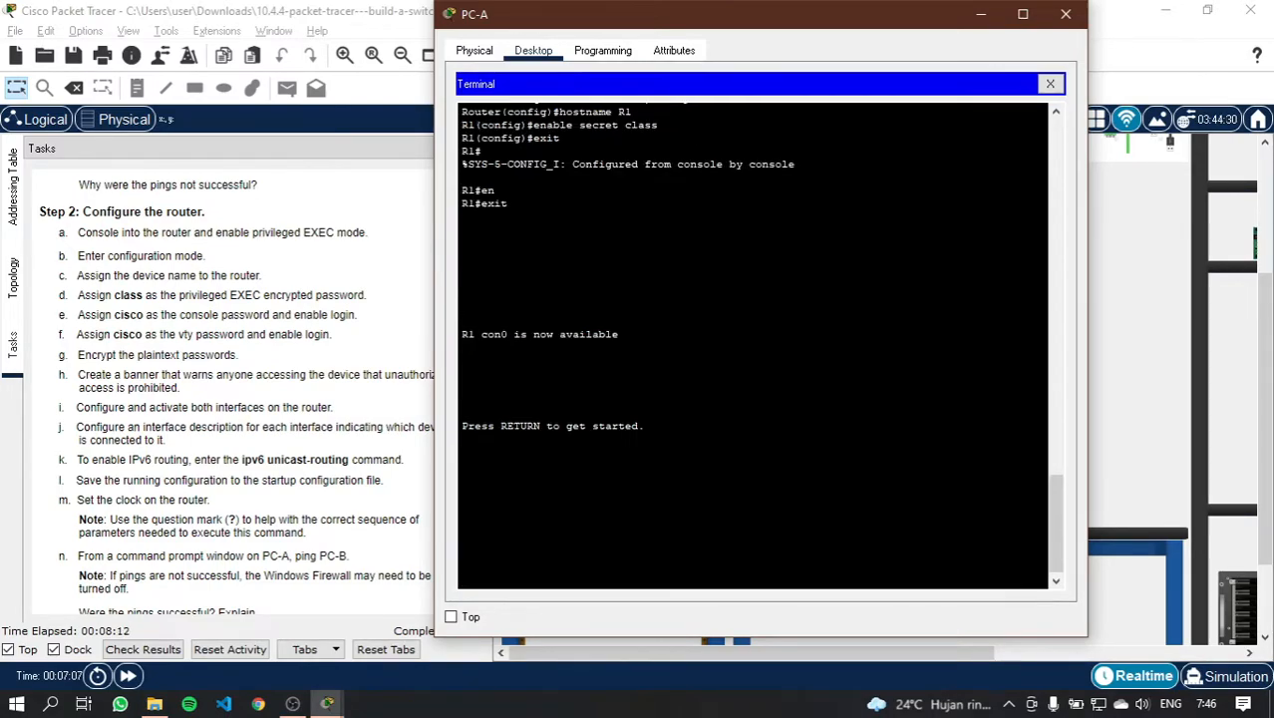
key(Return)
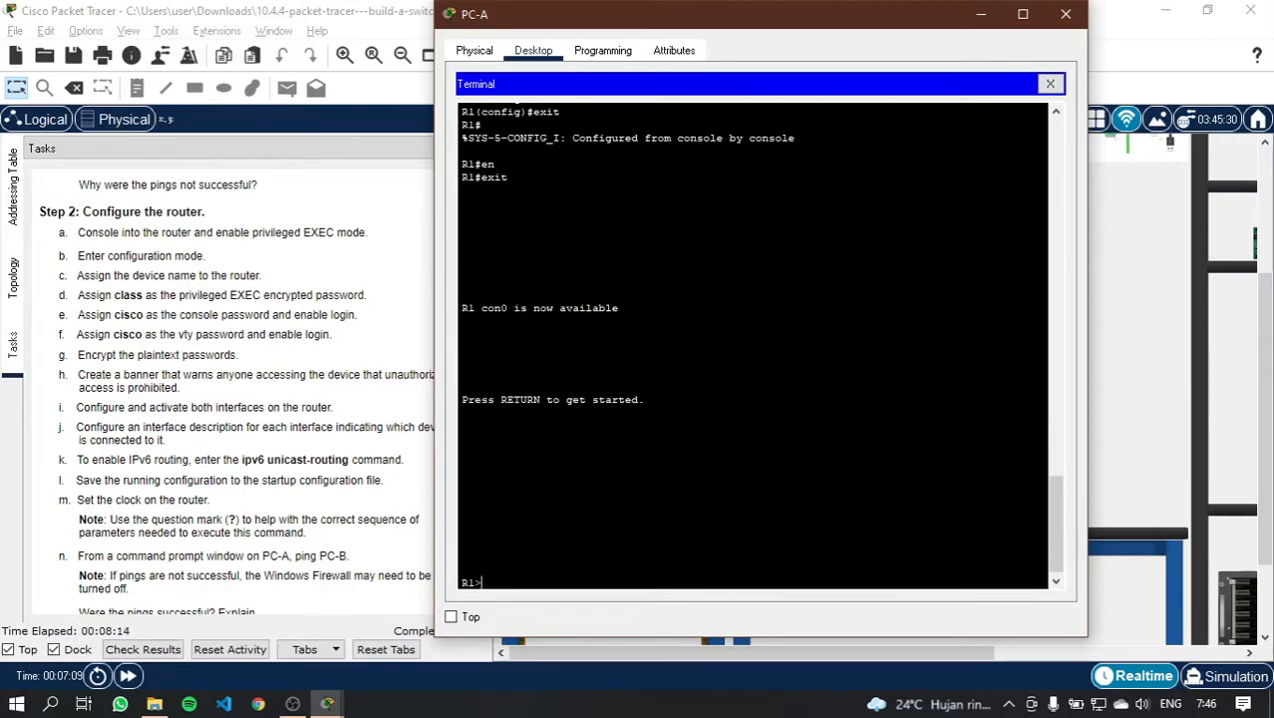
text(en)
key(Return)
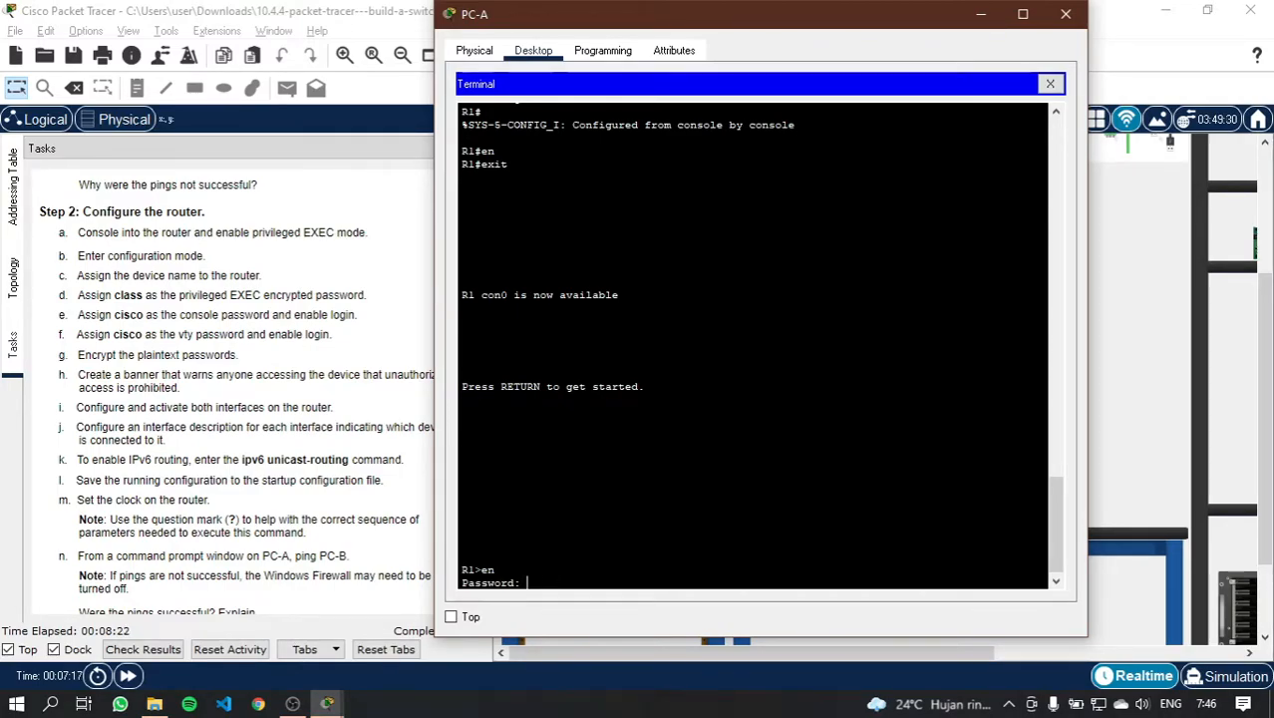
key(Return)
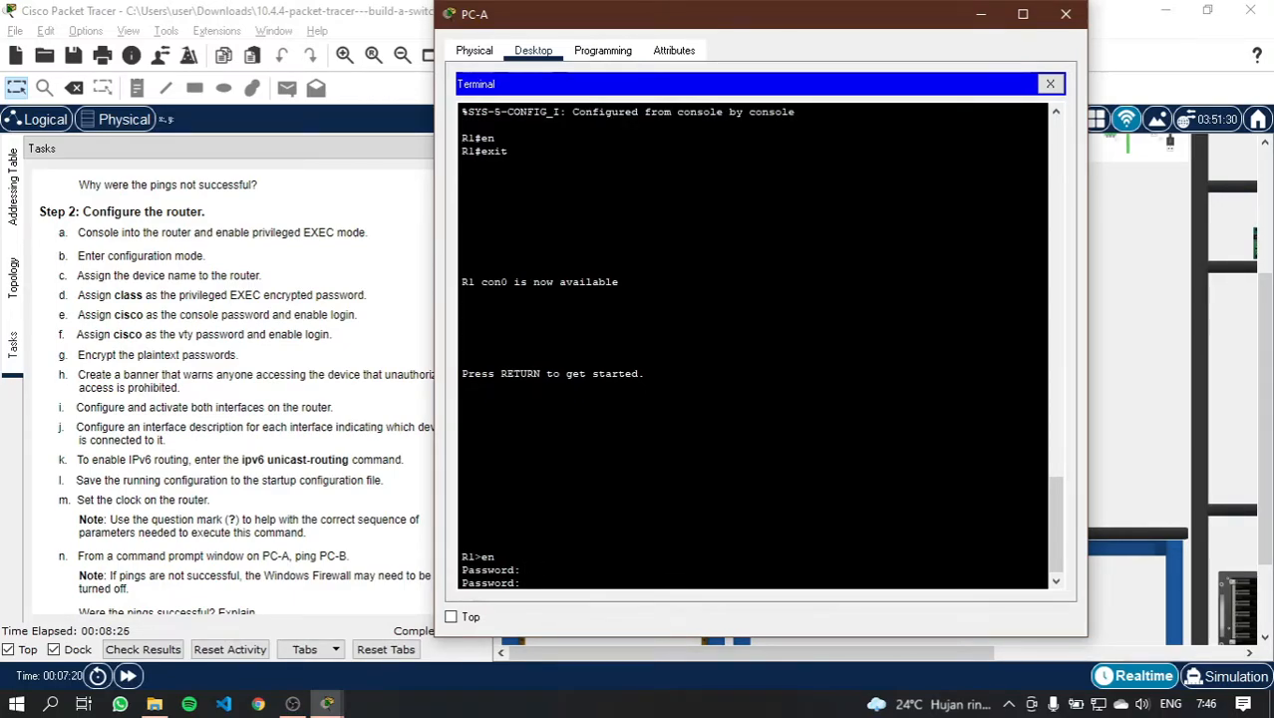
key(Return)
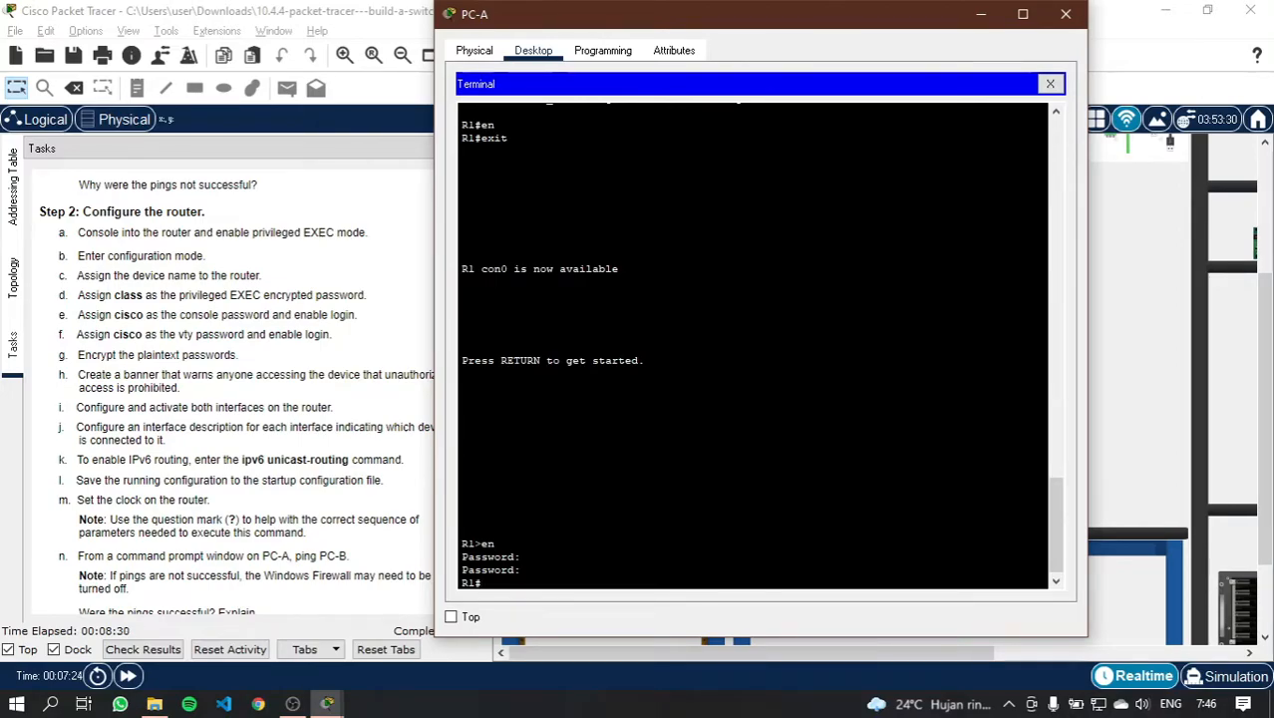
Step: From global configuration mode, assign the console password on line console 0, enable login, and exit line configuration
text(conf t)
key(Return)
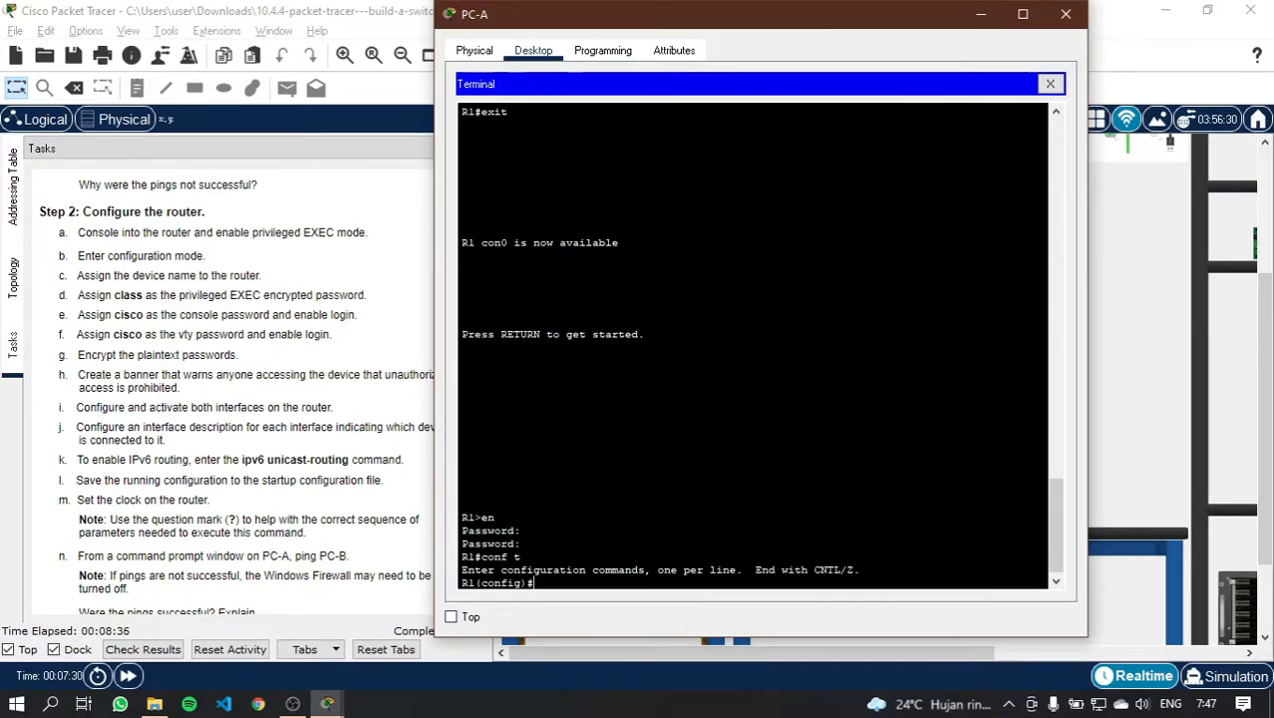
text(line console 0)
key(Return)
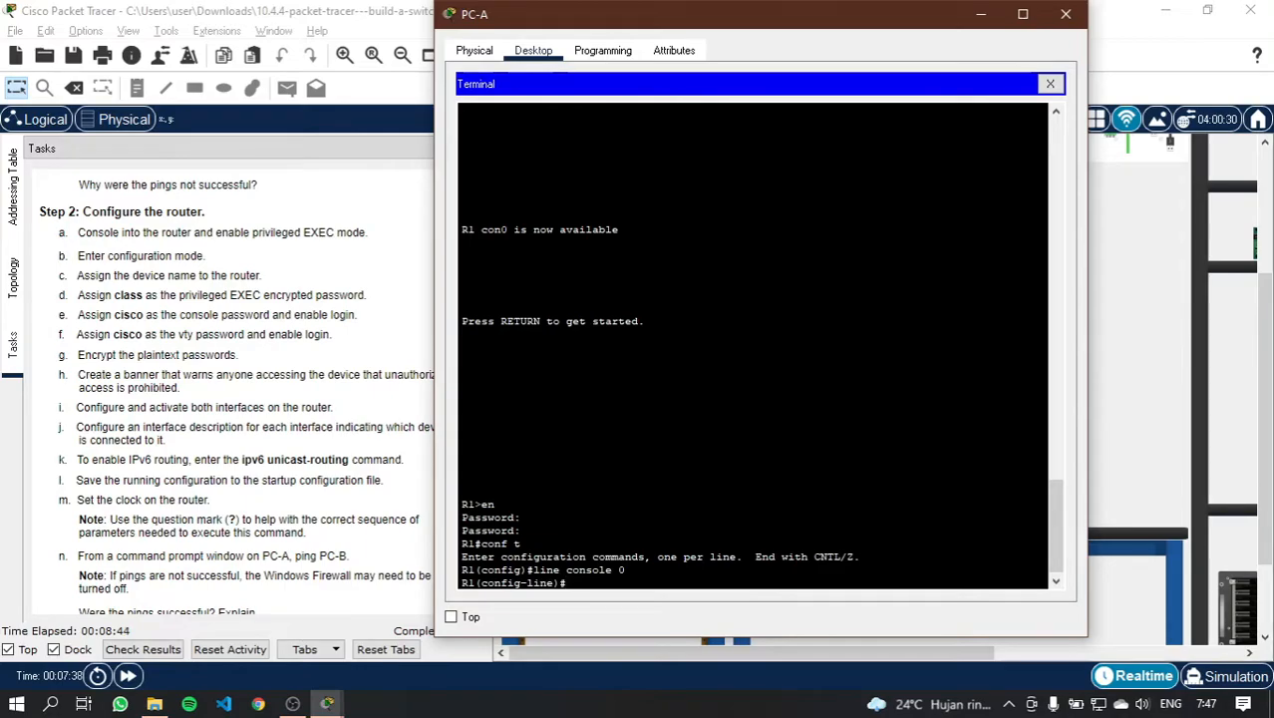
text(password cisco)
key(Return)
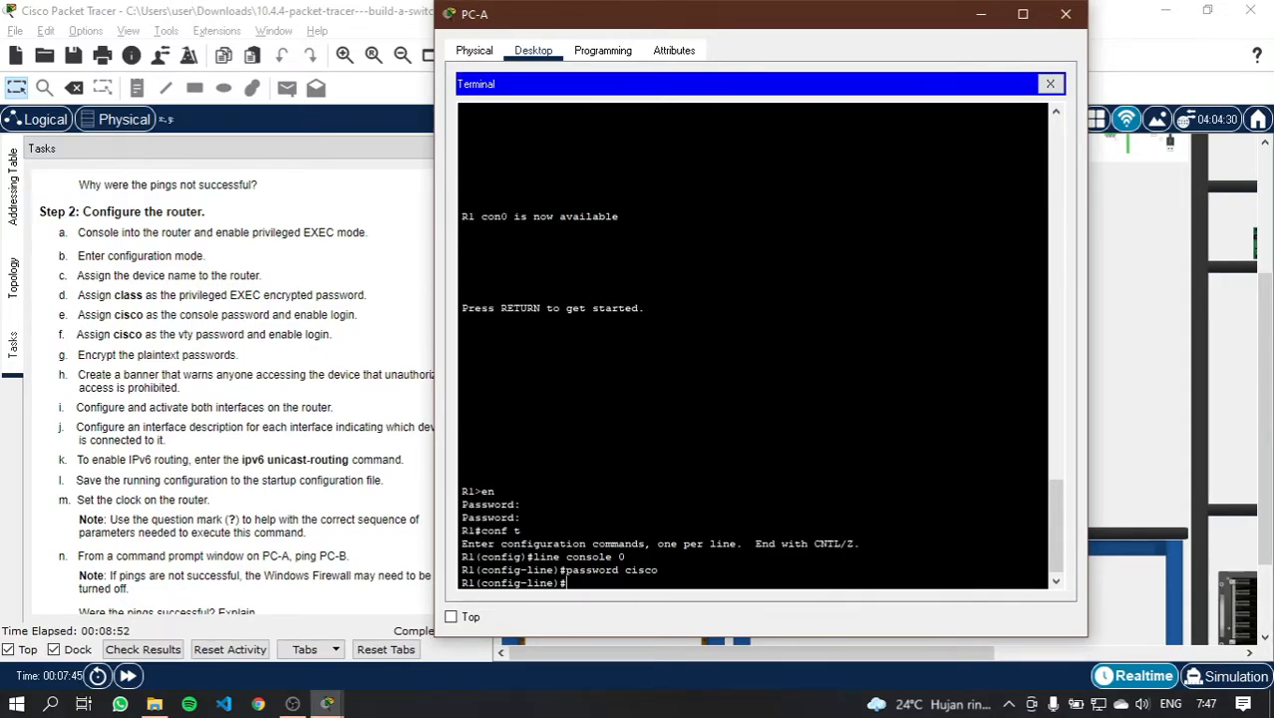
text(login)
key(Return)
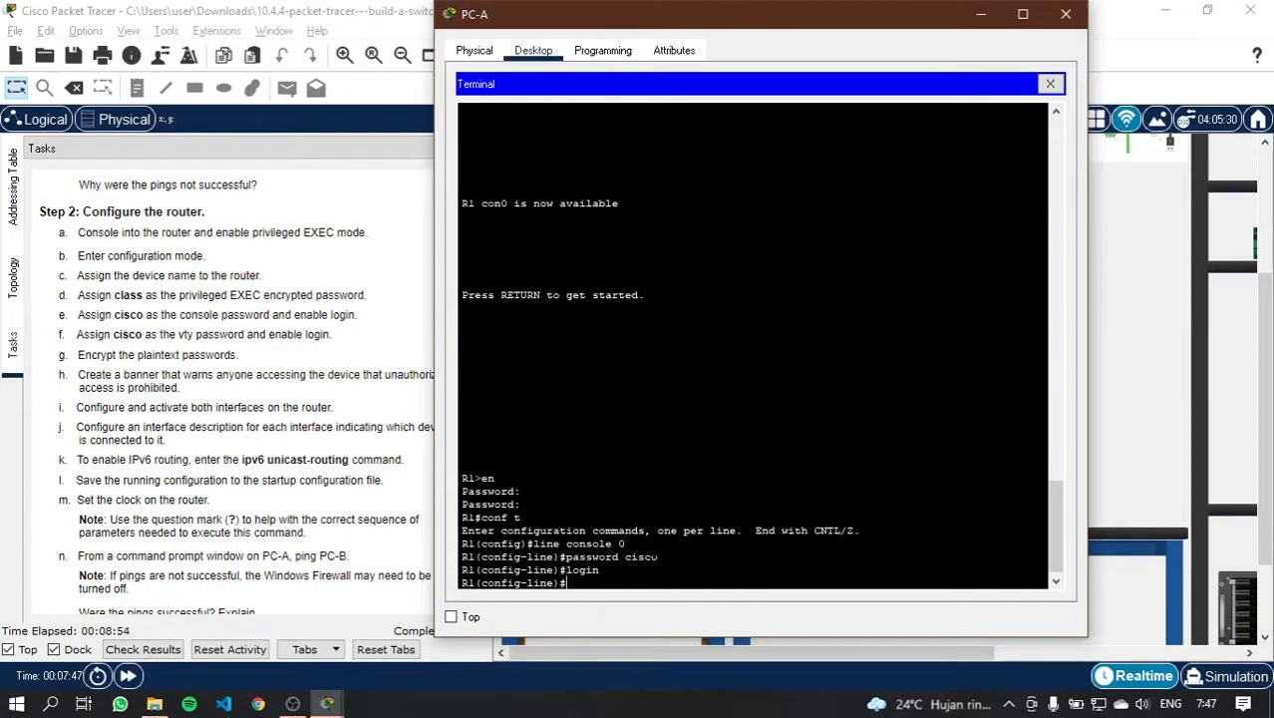
key(Return)
text(exit)
key(Return)
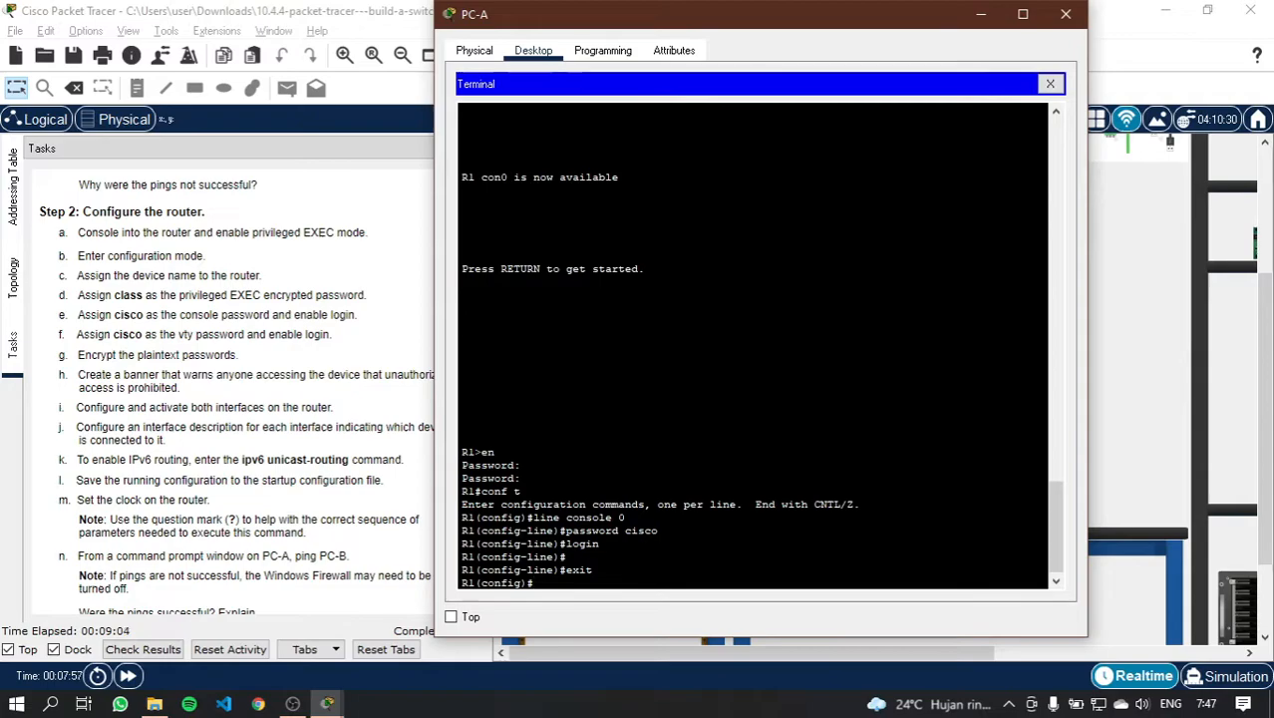
Step: Assign the vty password on R1's lines vty 0 4 and enable login
key(Return)
text(li)
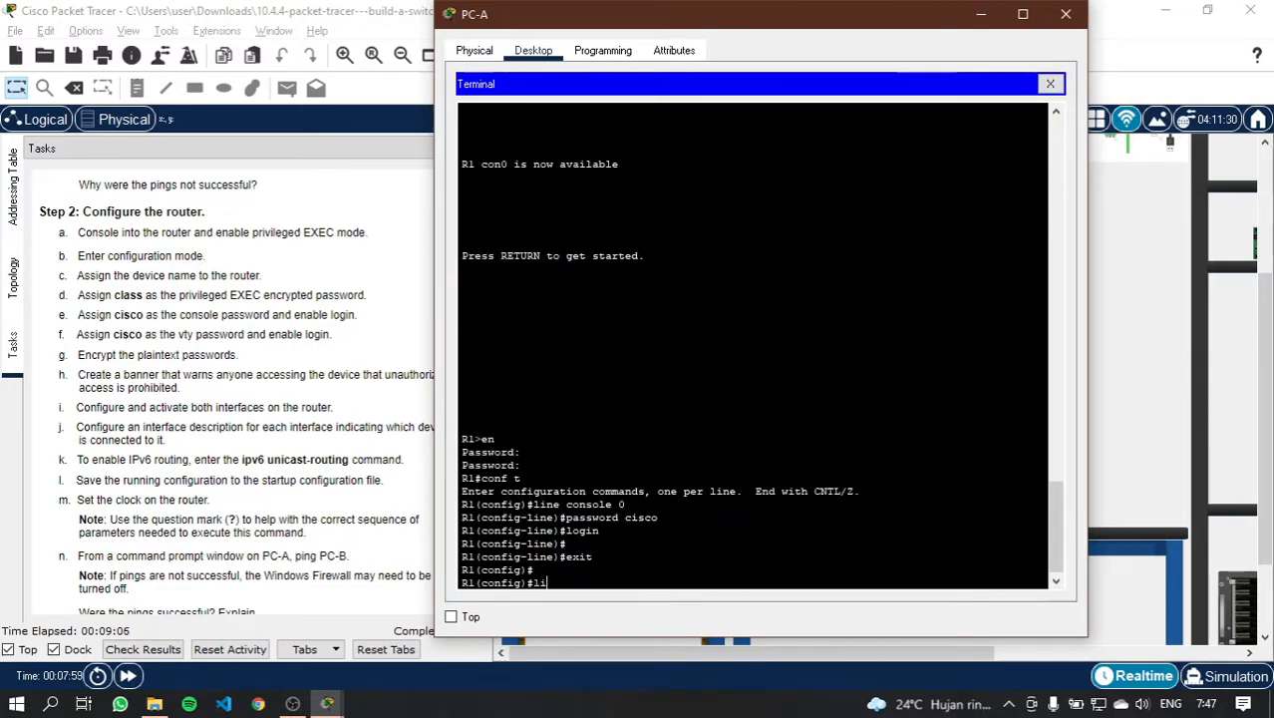
text(ne vty 0 4)
key(Return)
text(password)
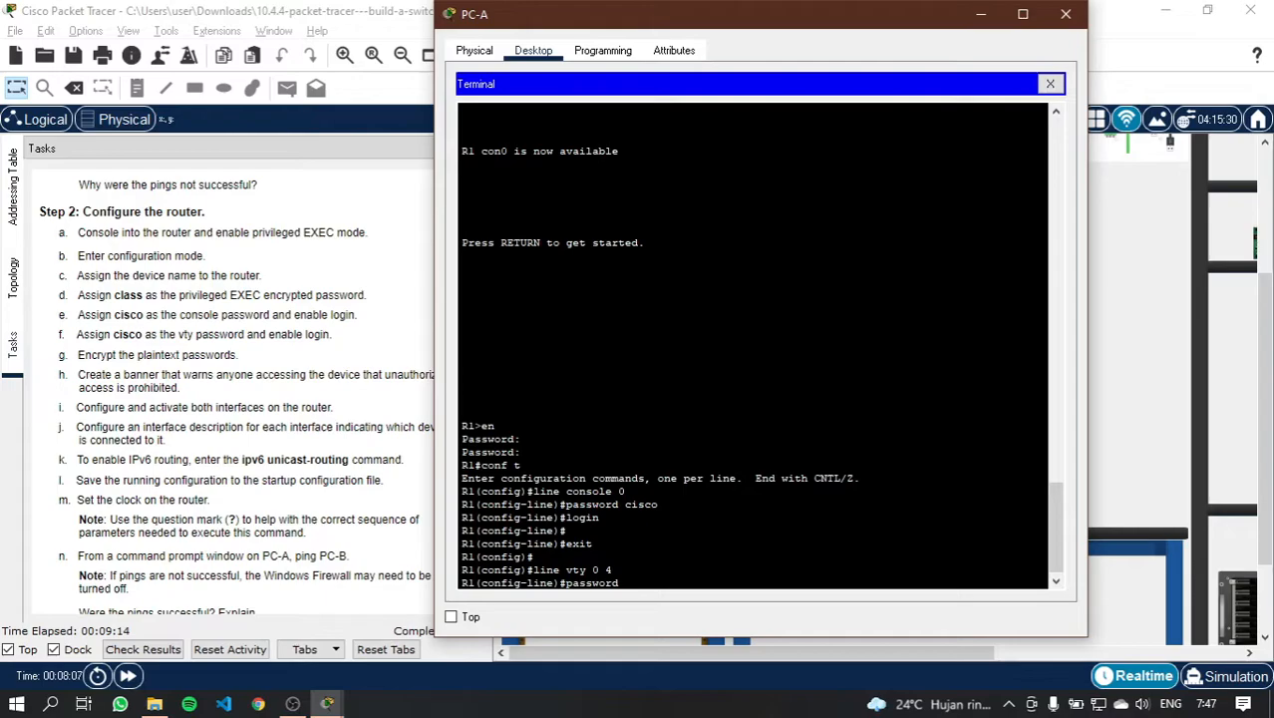
text( cisco)
key(Return)
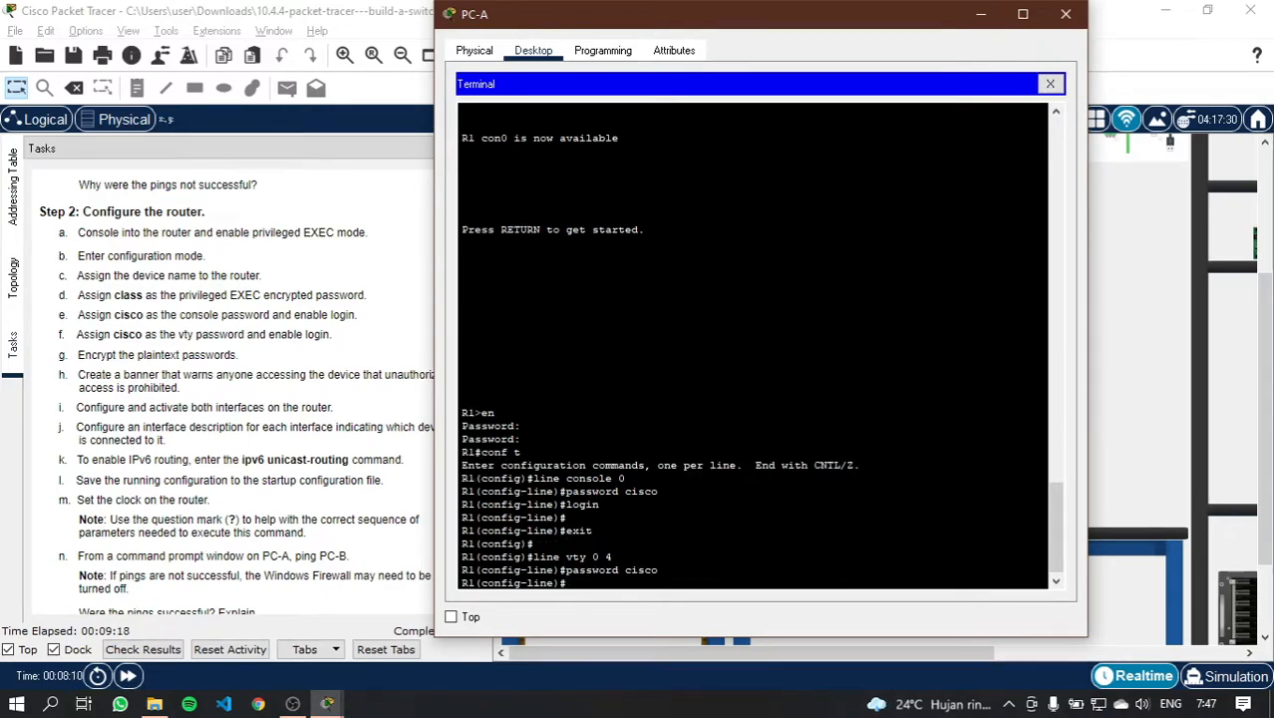
text(logi)
text(n)
key(Return)
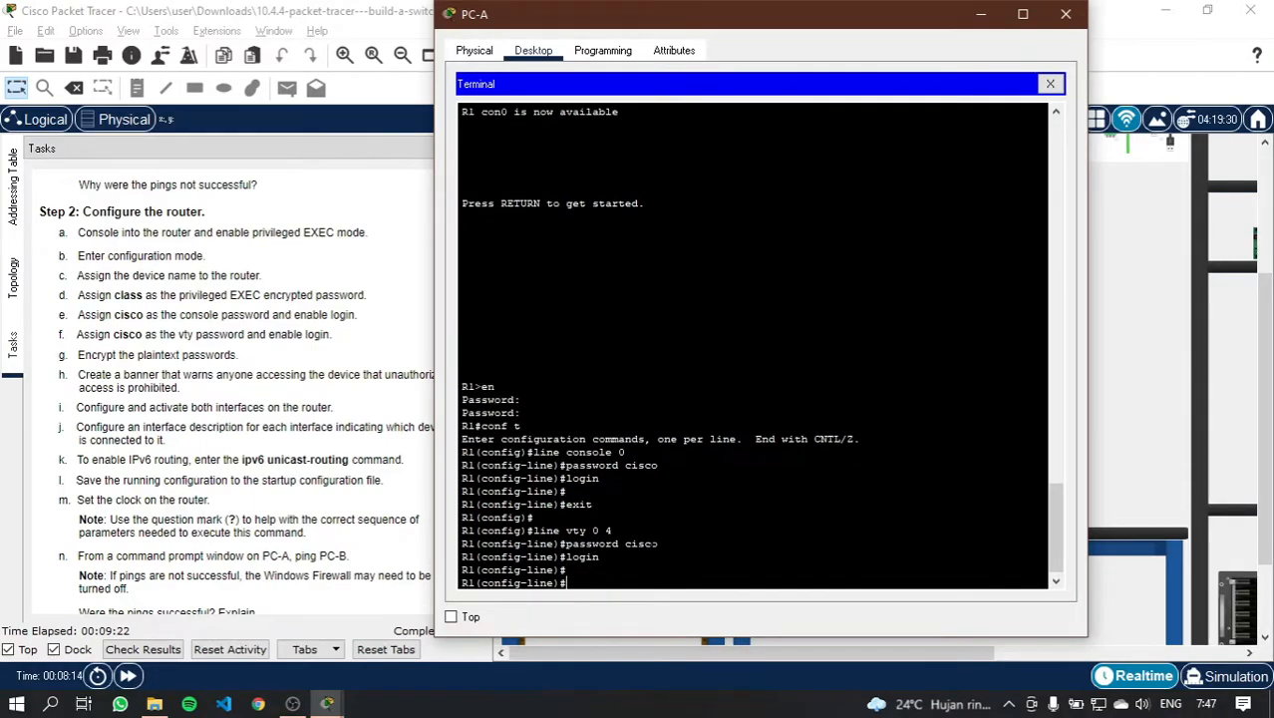
Step: Leave vty line configuration on R1 and encrypt the plaintext passwords with service password-encryption
text(exit)
key(Return)
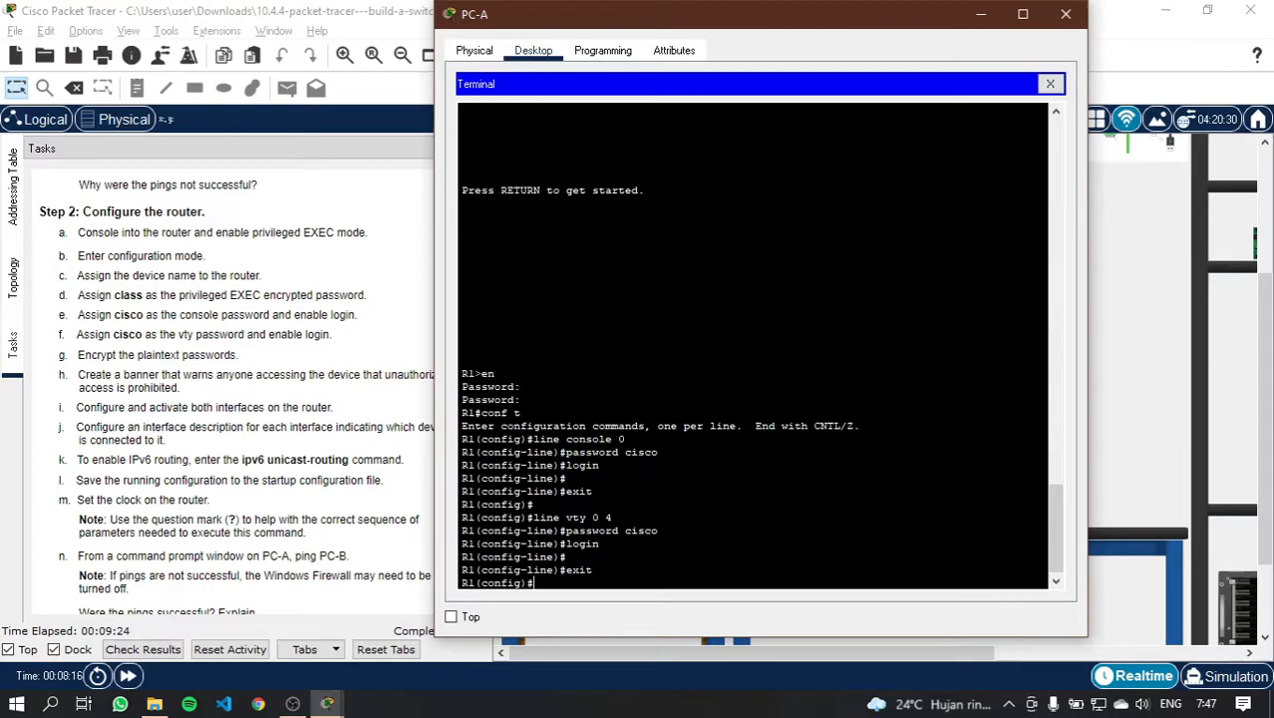
key(Return)
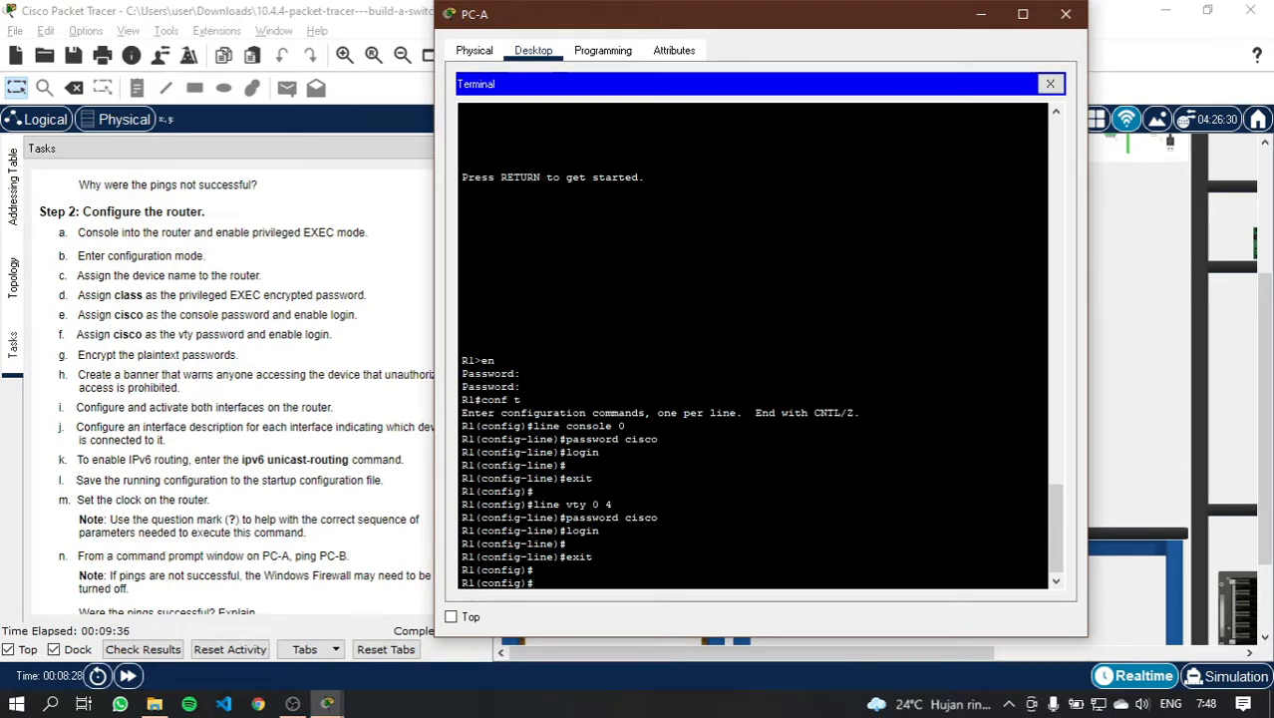
text(service passw)
key(Tab)
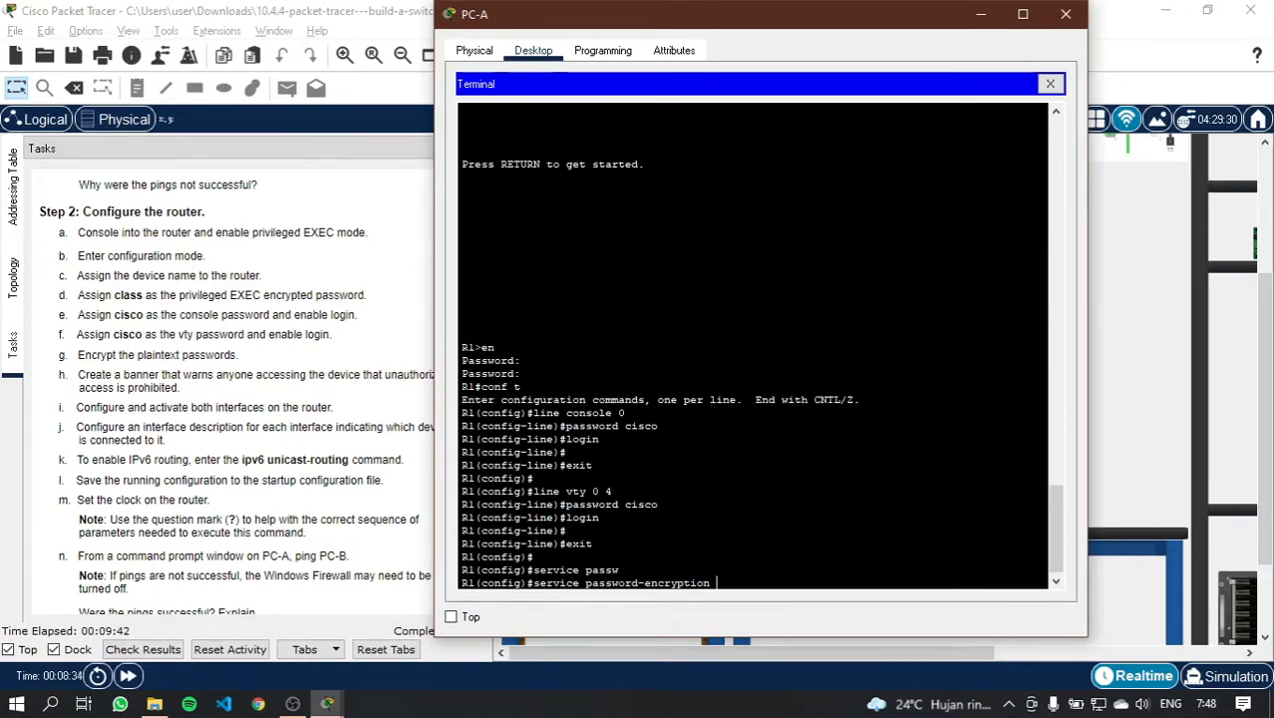
key(Return)
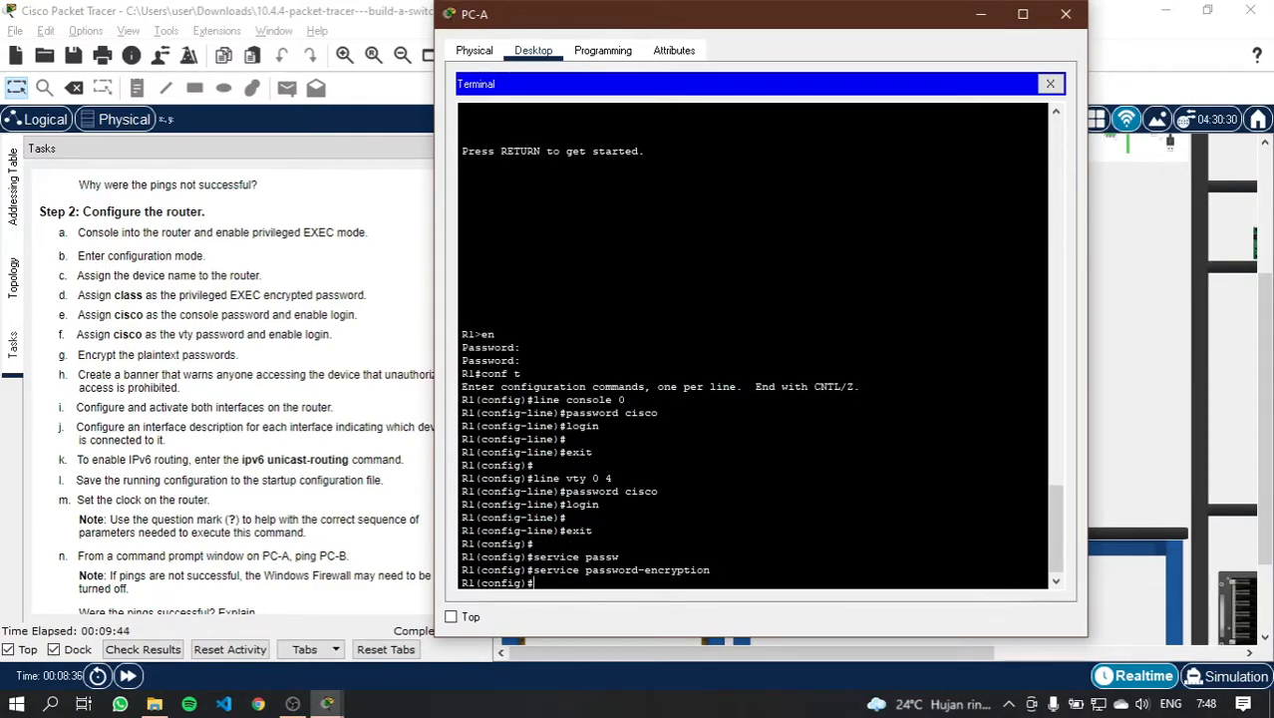
Step: Move the PC-A window clear of the task instructions and keep it always on top
drag(518, 26, 630, 30)
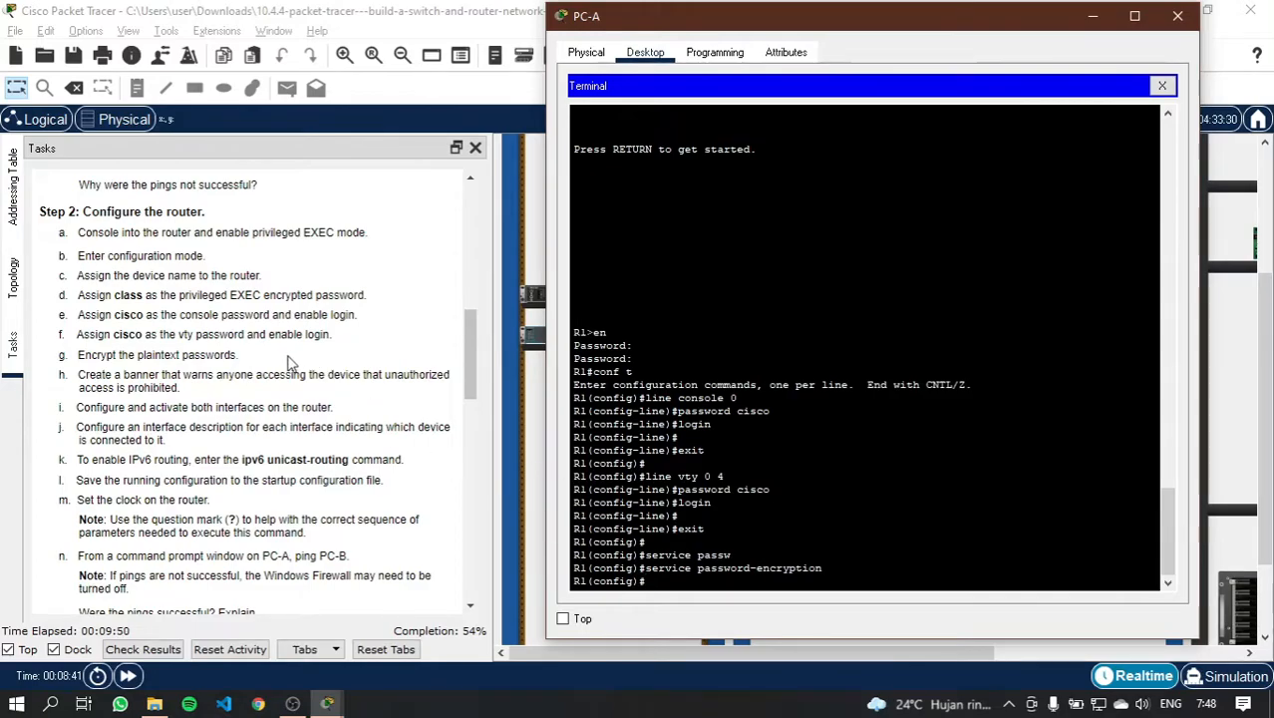
click(563, 619)
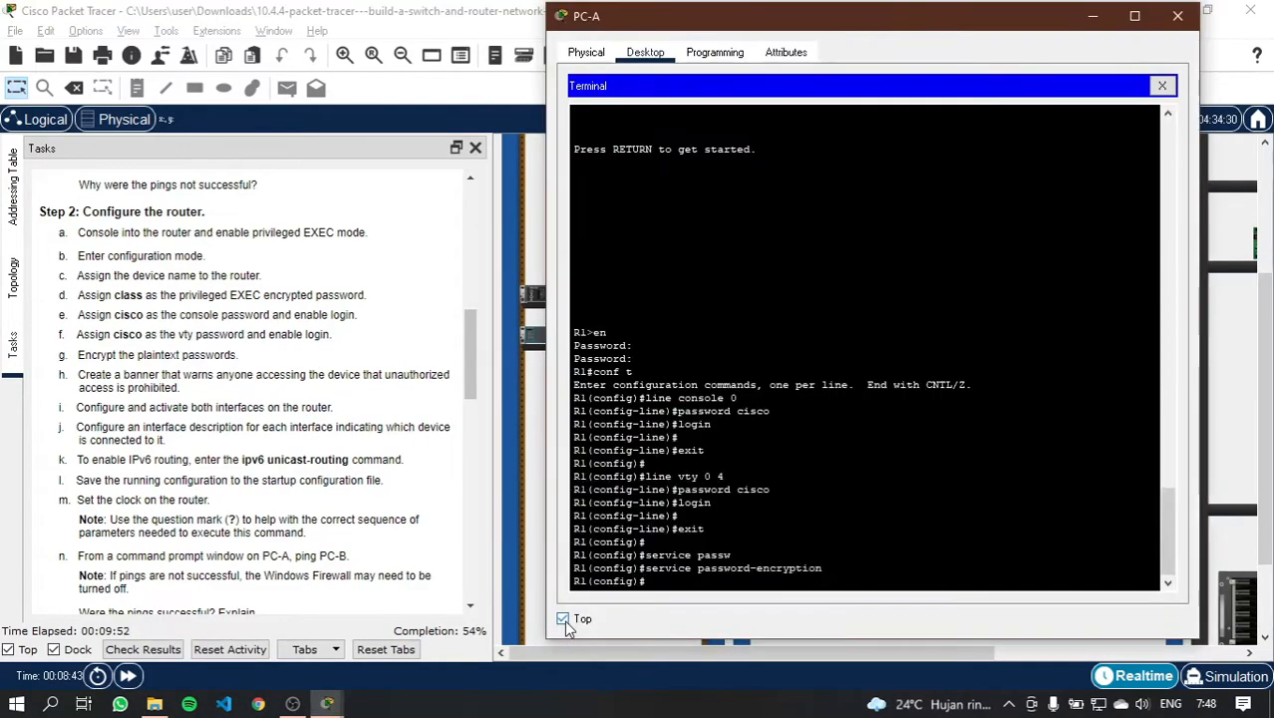
scroll(339, 417, down, 1)
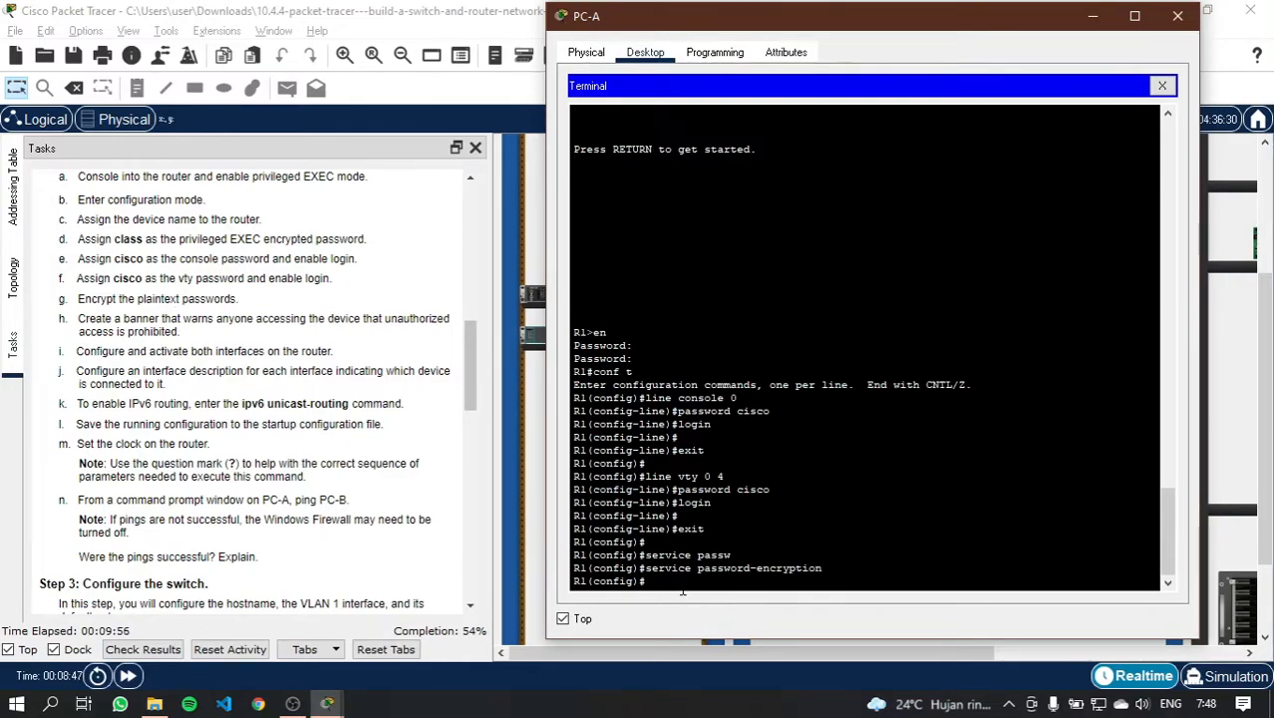
Step: Create R1's MOTD banner "Accessing the device that unauthorized access is prohibited", delimited by # characters
key(Return)
text(banner)
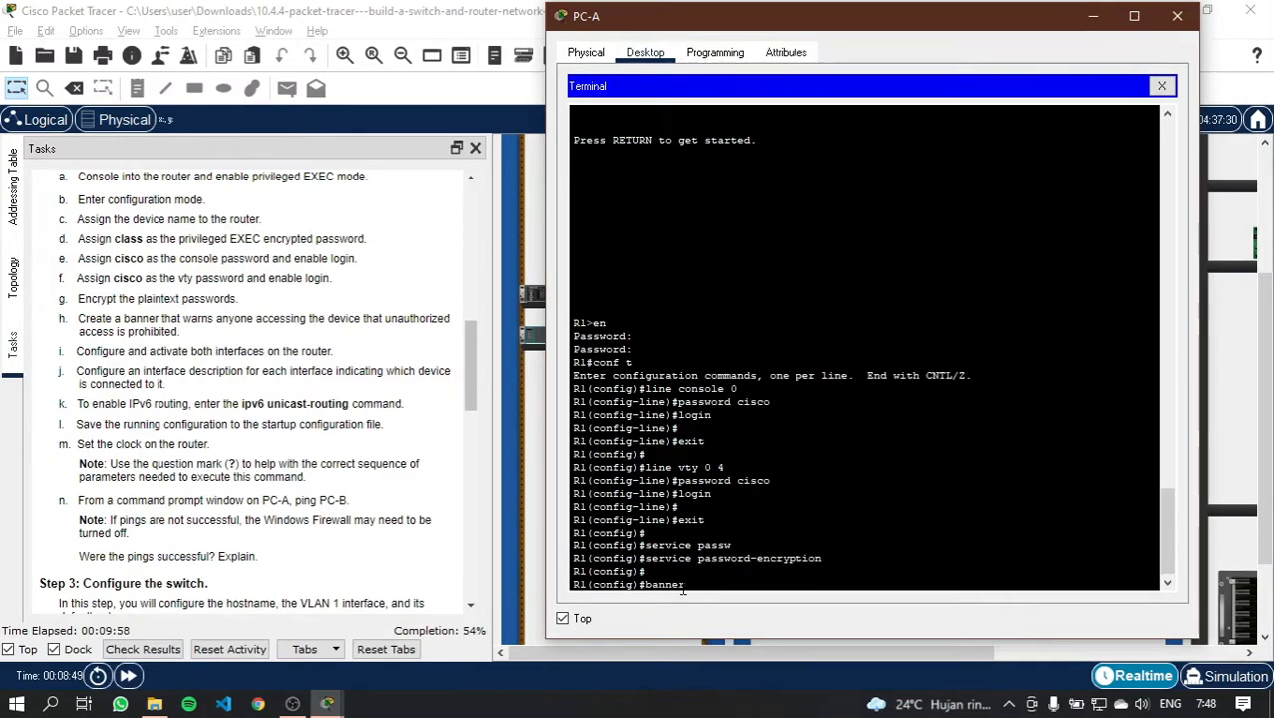
text( motd #)
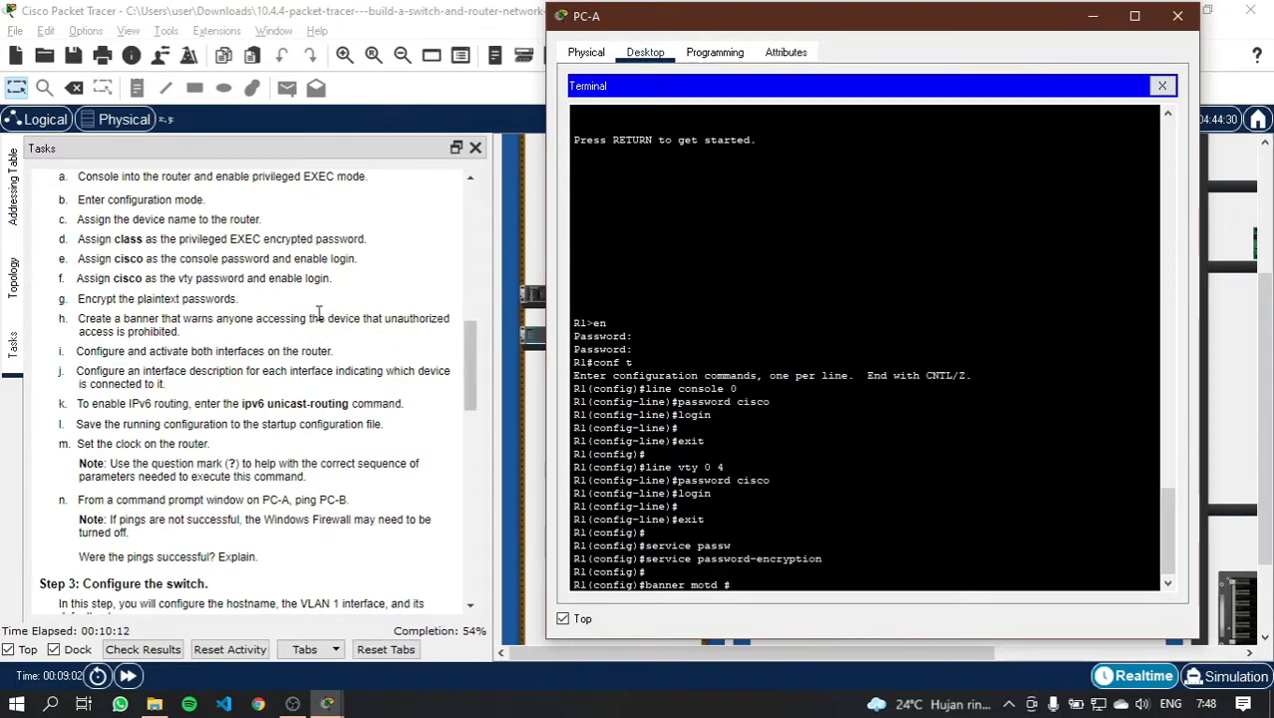
text(Accessing the device that unauthorized access us)
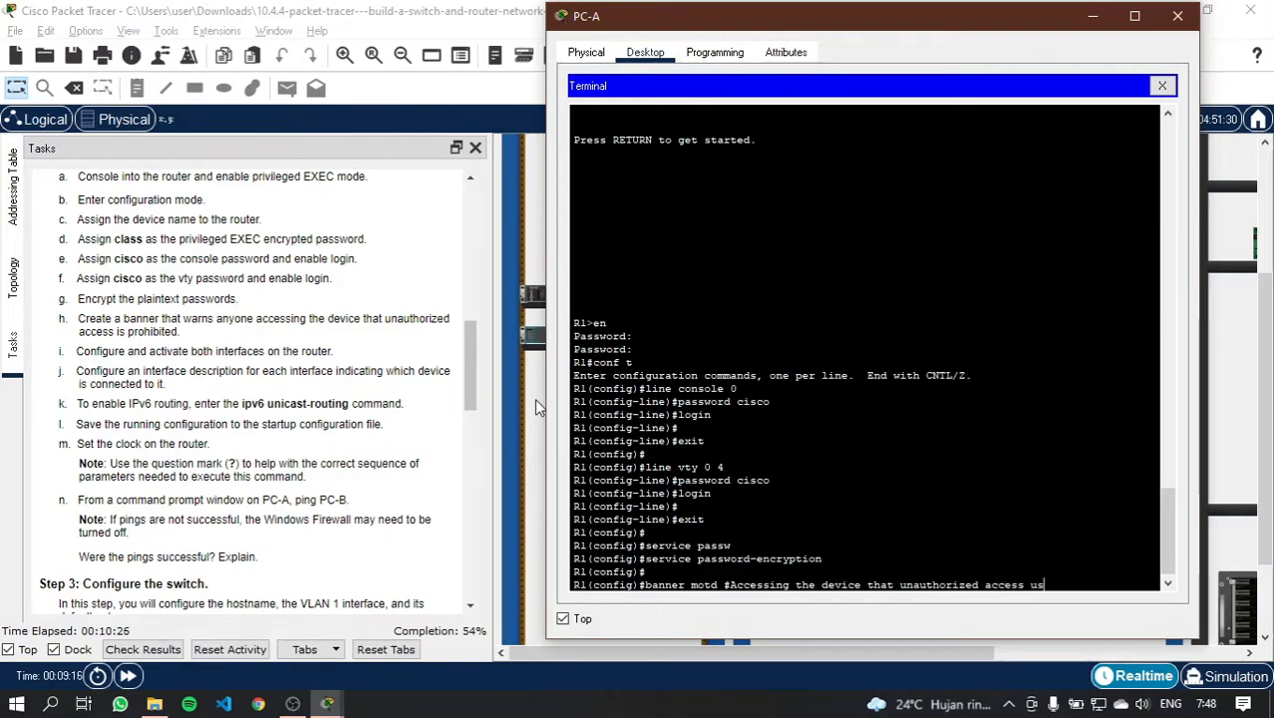
key(BackSpace)
key(BackSpace)
text(is )
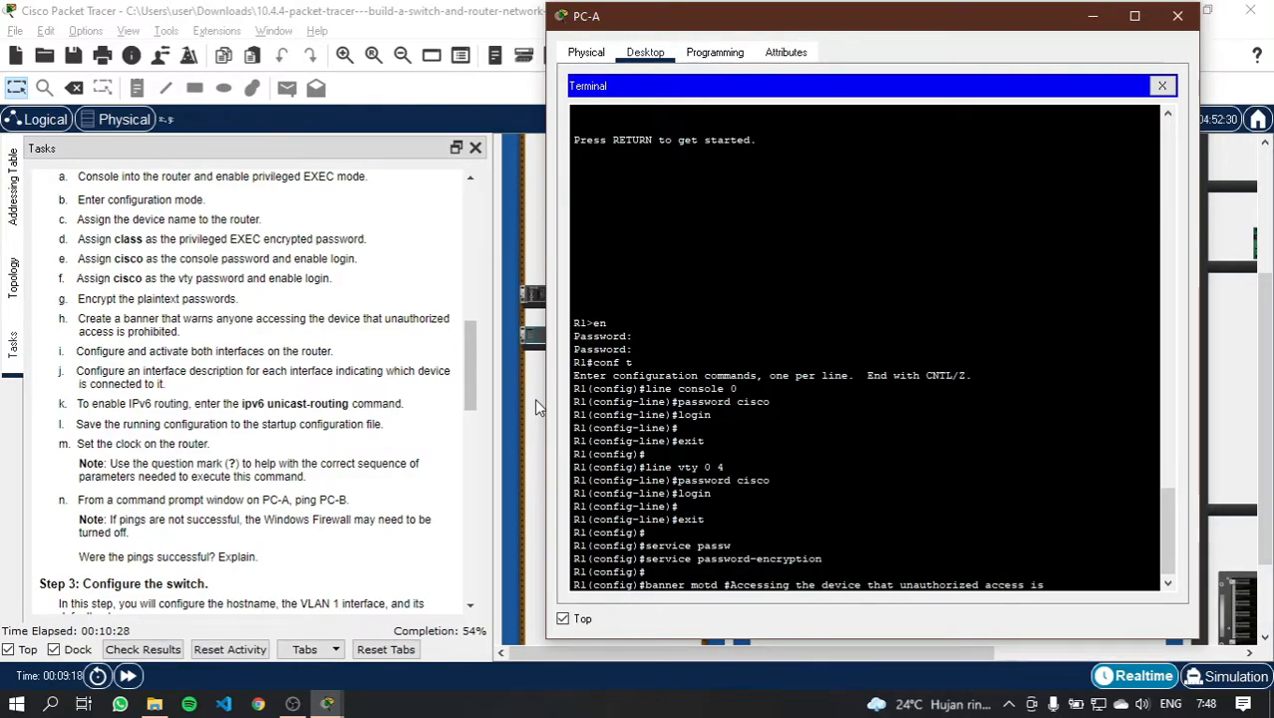
text(pr)
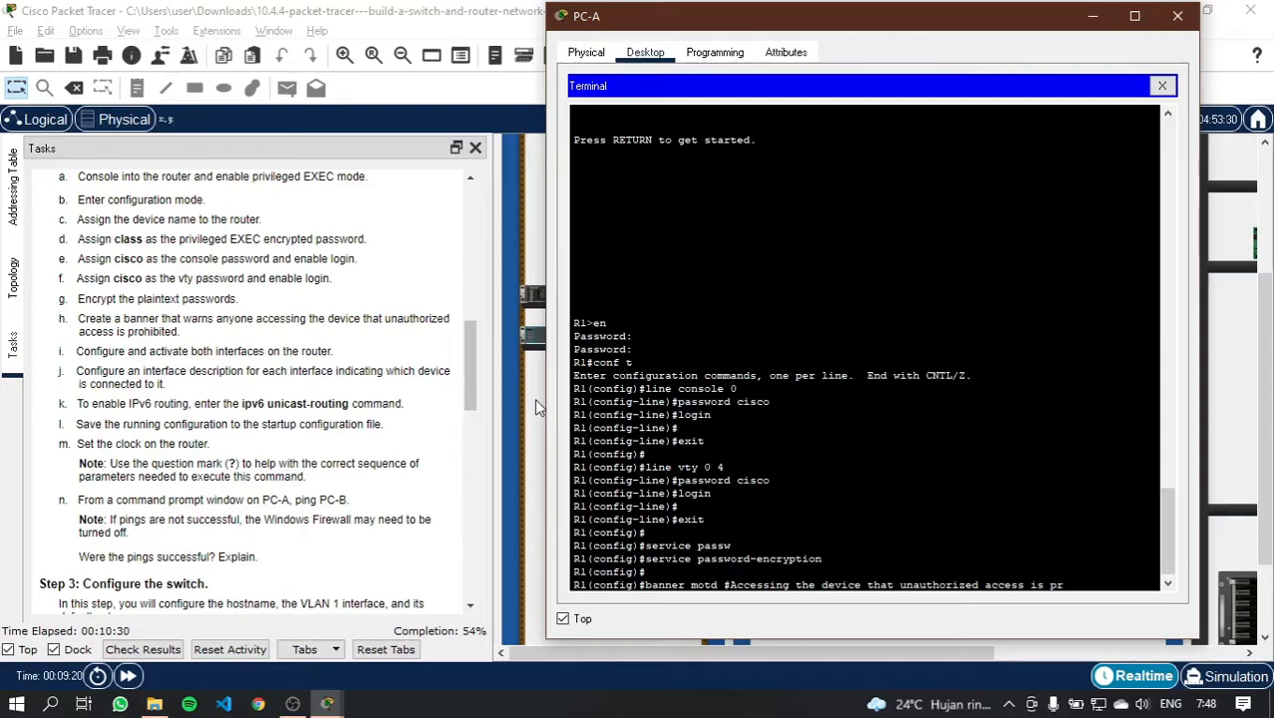
text(ohibited)
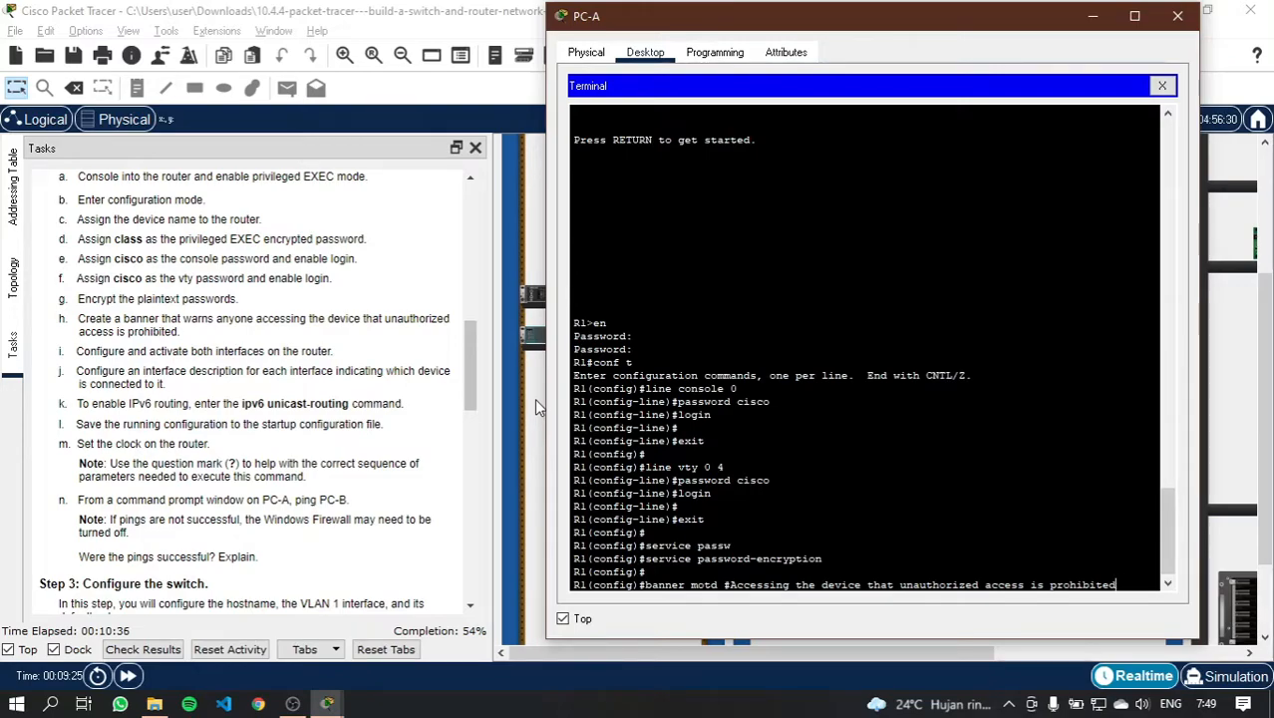
text(#)
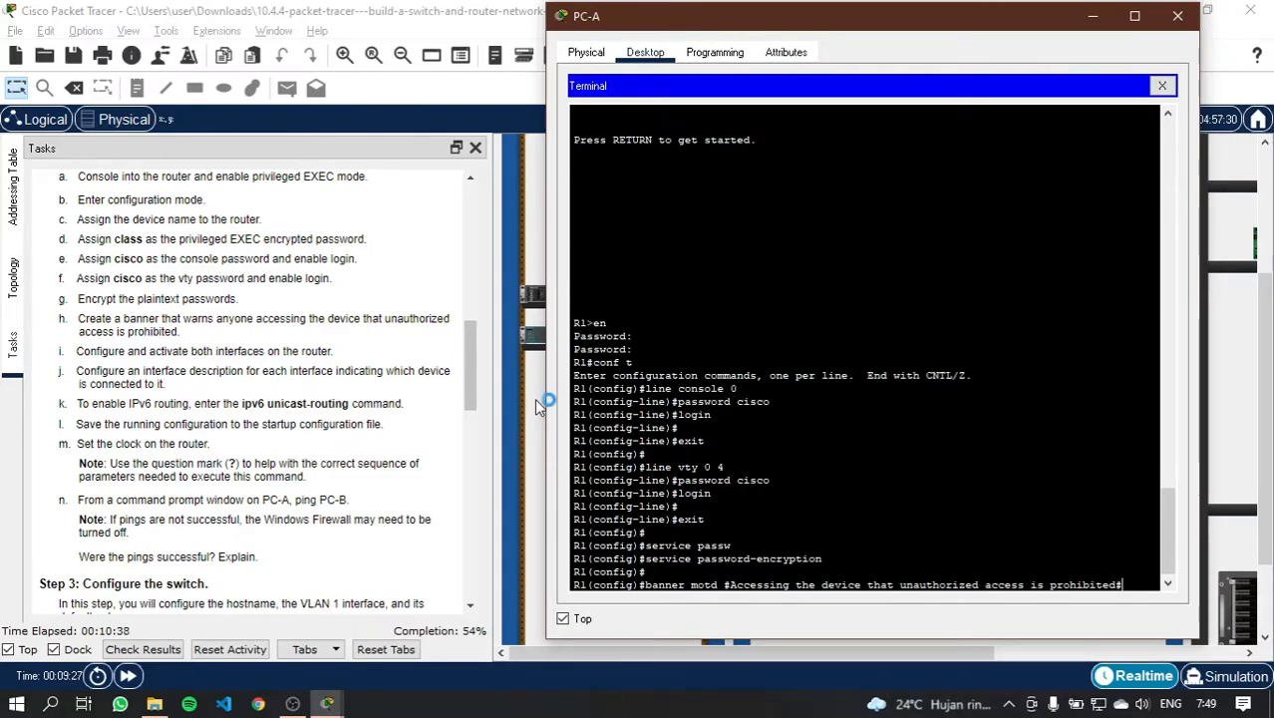
key(Return)
Step: End the R1 console session and log back in with the console password to test the banner and login
text(end)
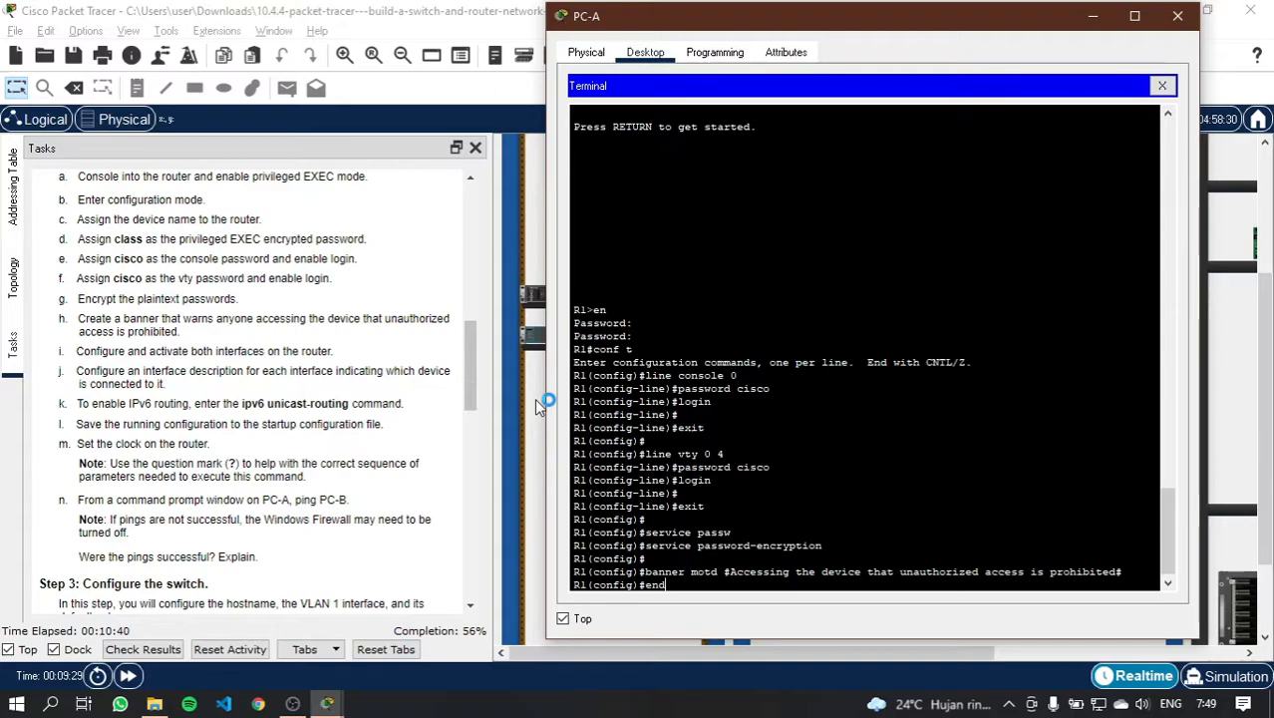
key(Return)
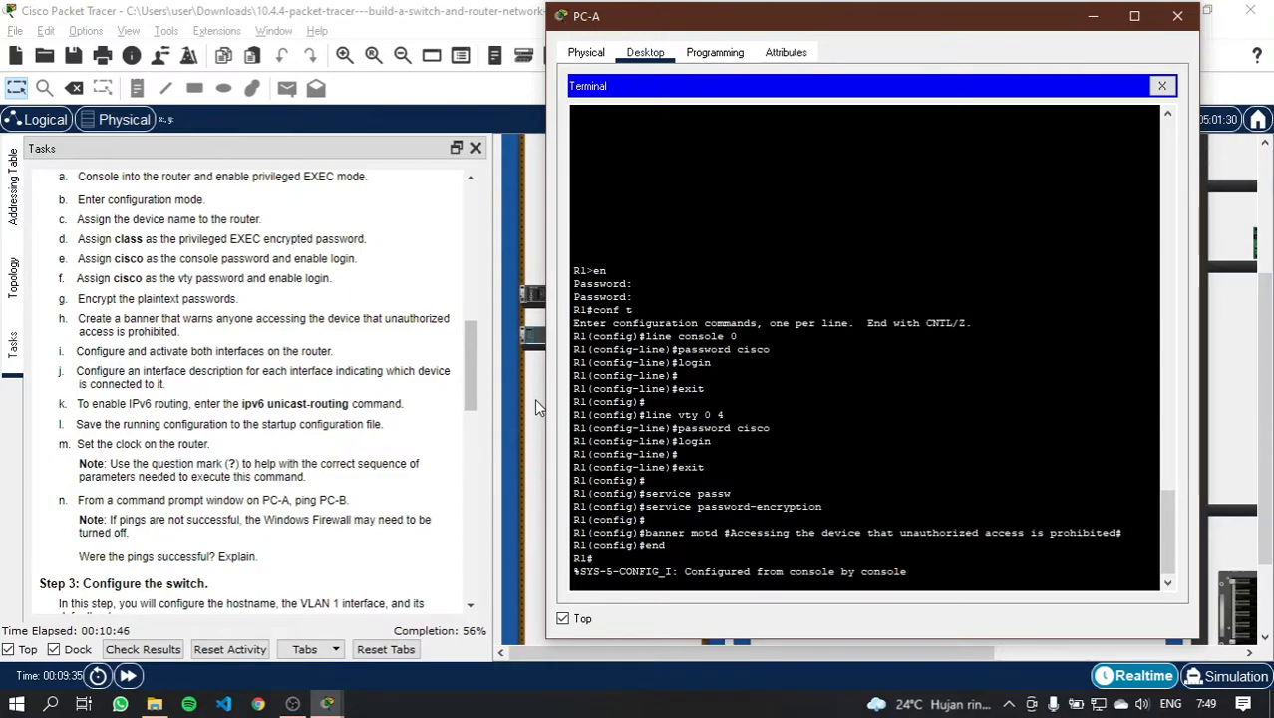
key(Return)
text(exit)
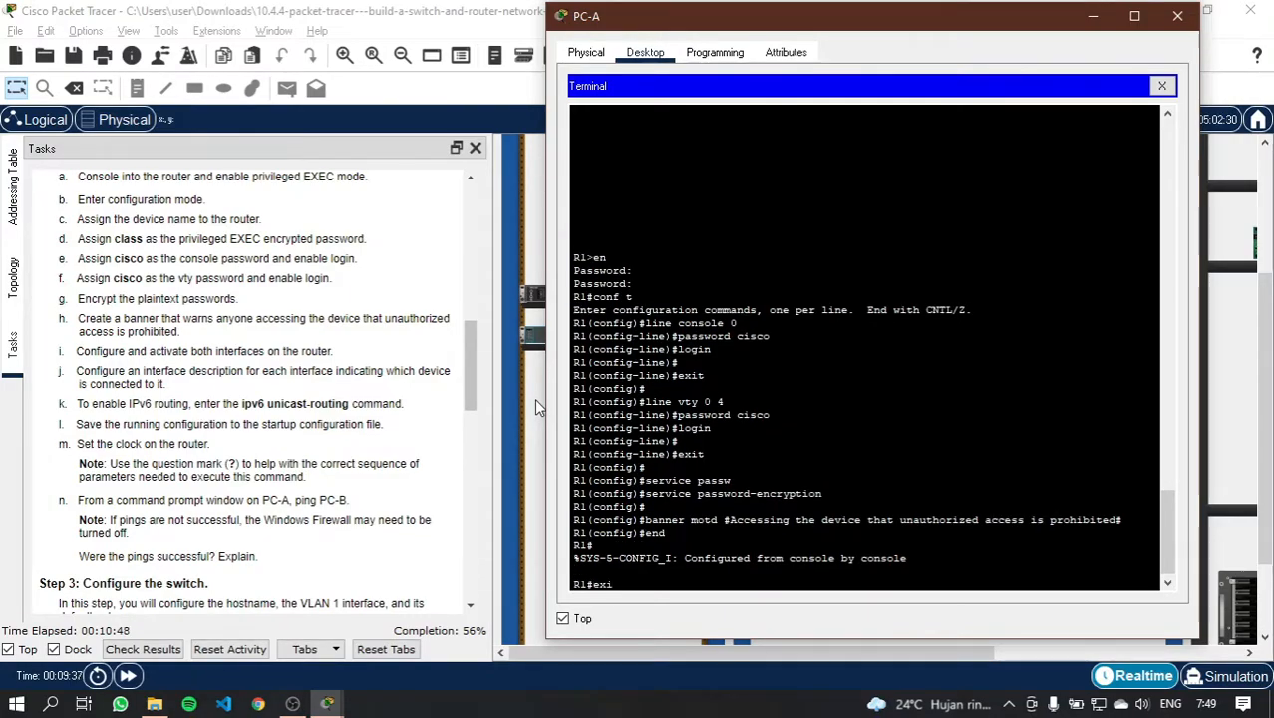
key(Return)
key(Return)
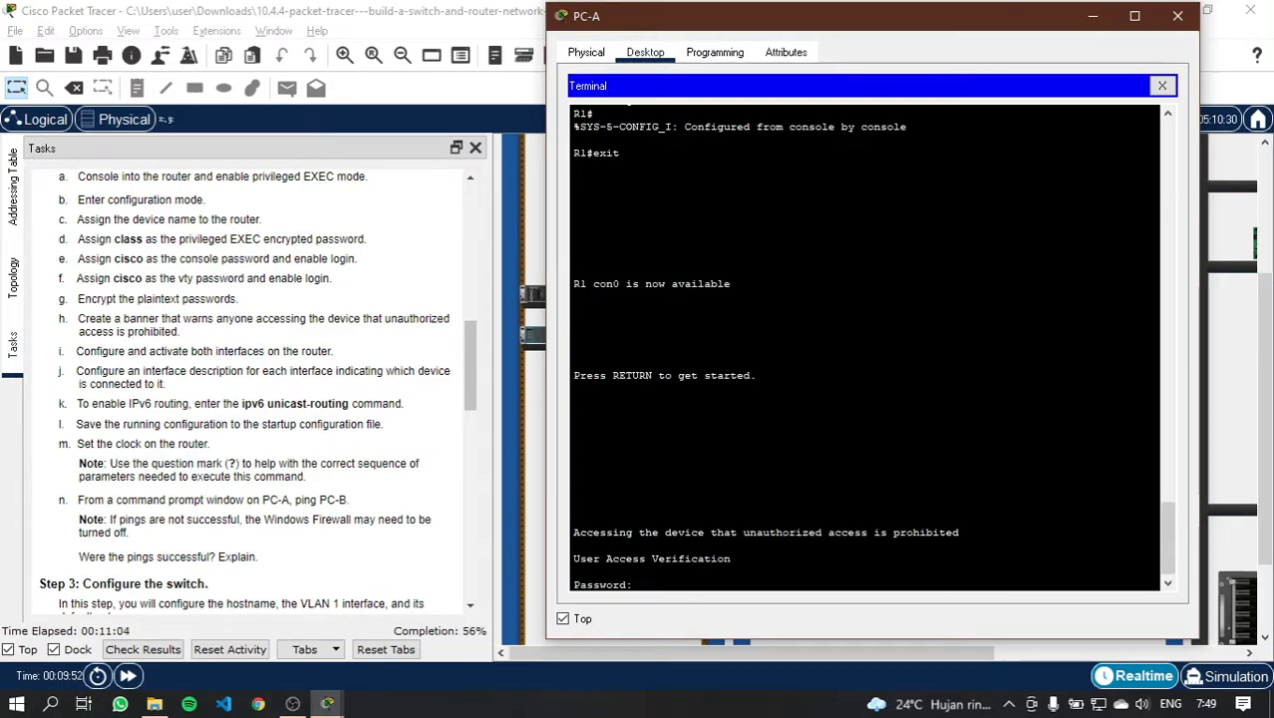
key(Return)
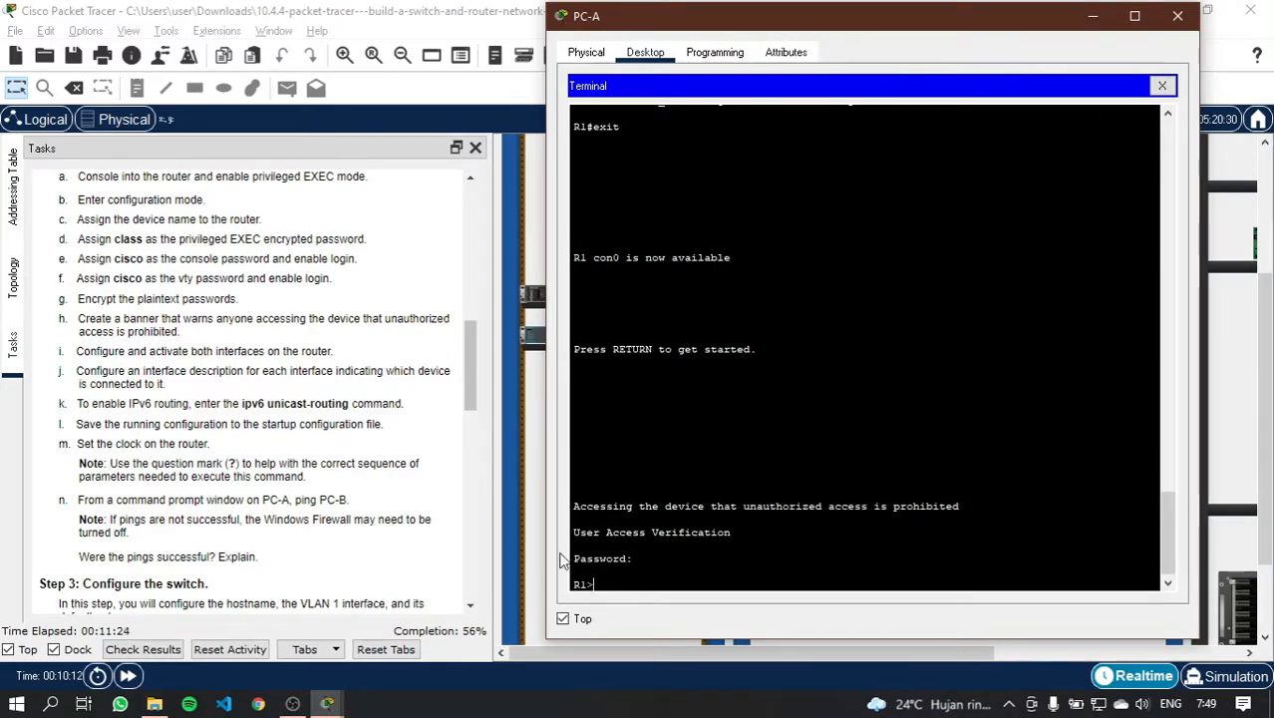
Step: Enter privileged EXEC mode on R1 with the enable password
text(en)
key(Return)
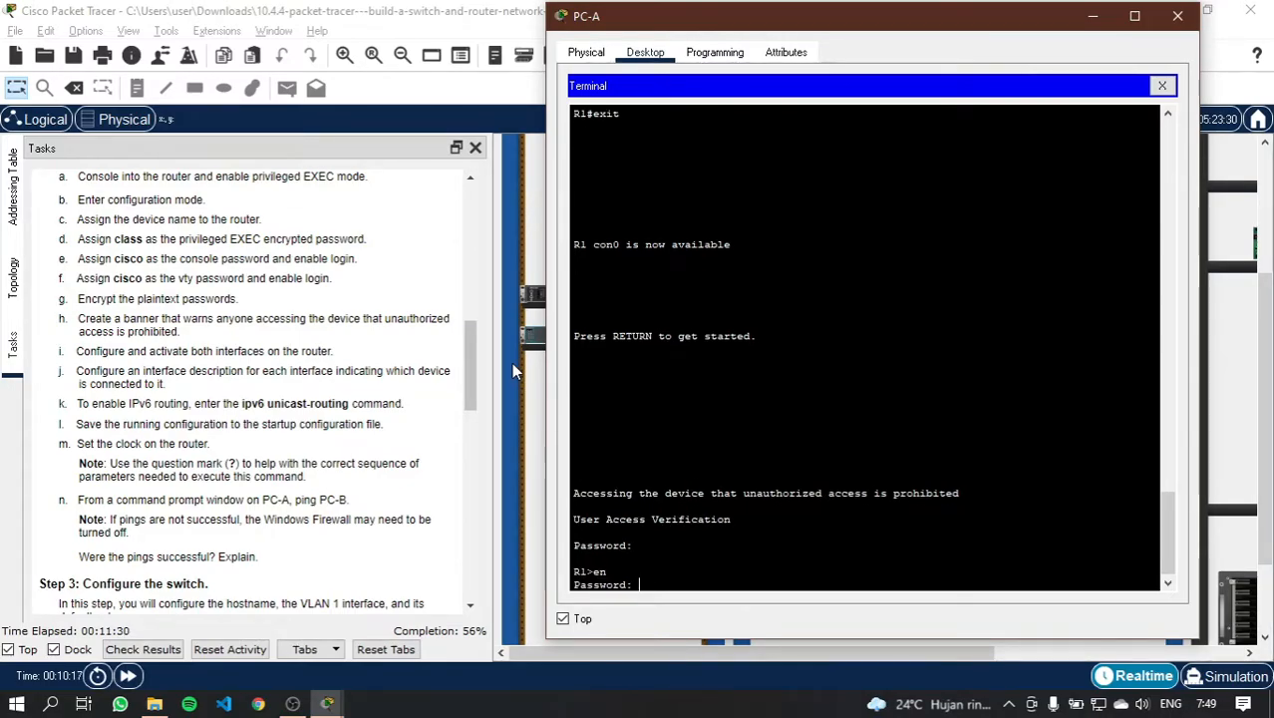
key(Return)
key(Return)
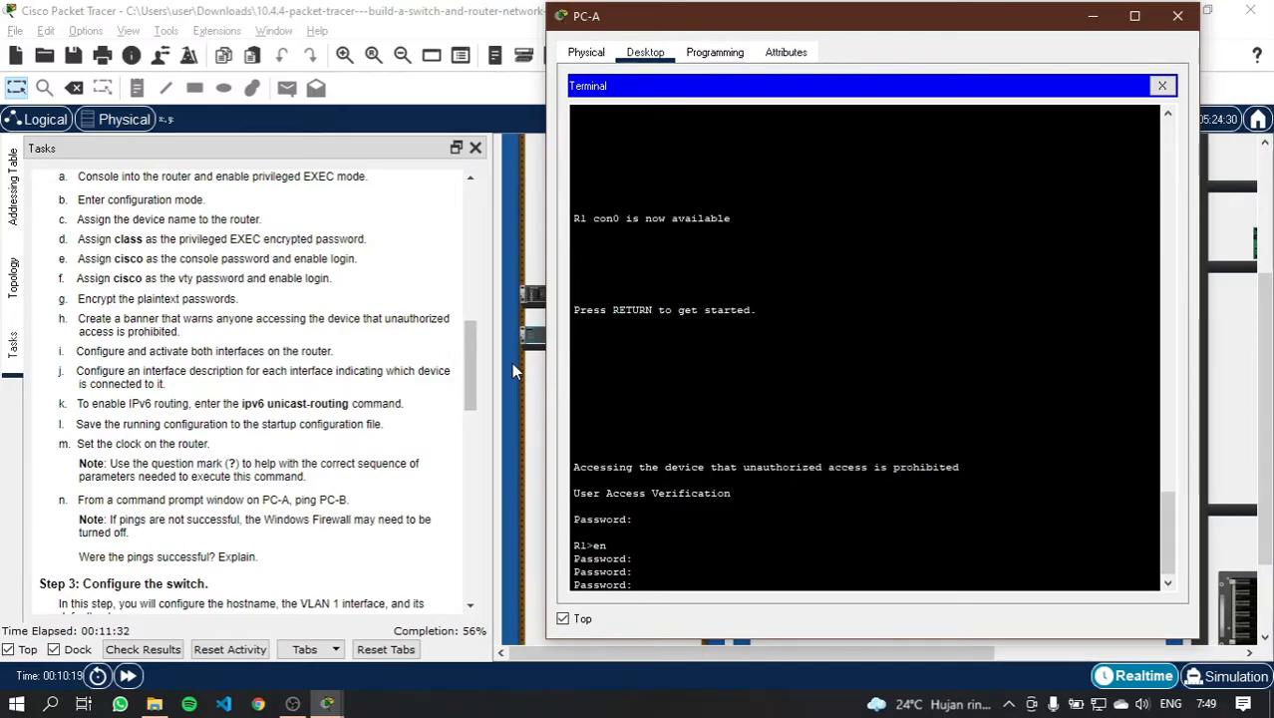
key(Return)
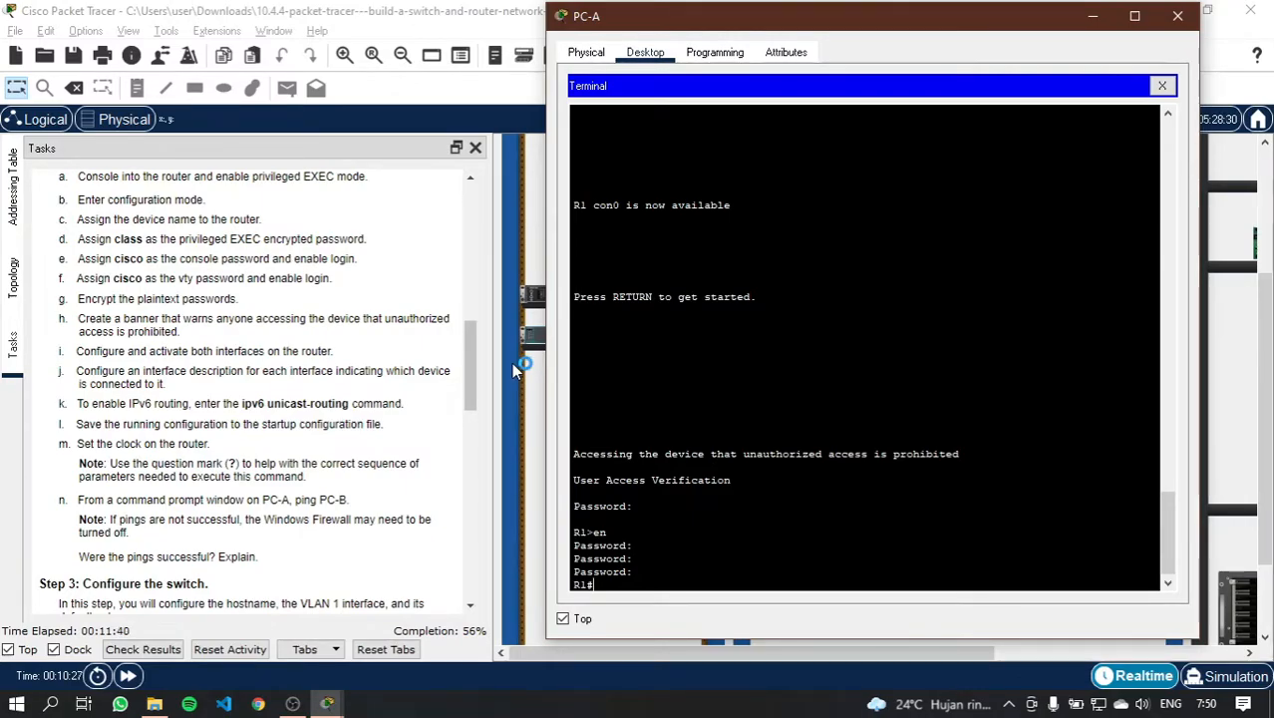
Step: From global configuration mode, assign IP address 192.168.0.1 with mask 255.255.255.0 to R1's interface g0/0/0
text(conf t)
key(Return)
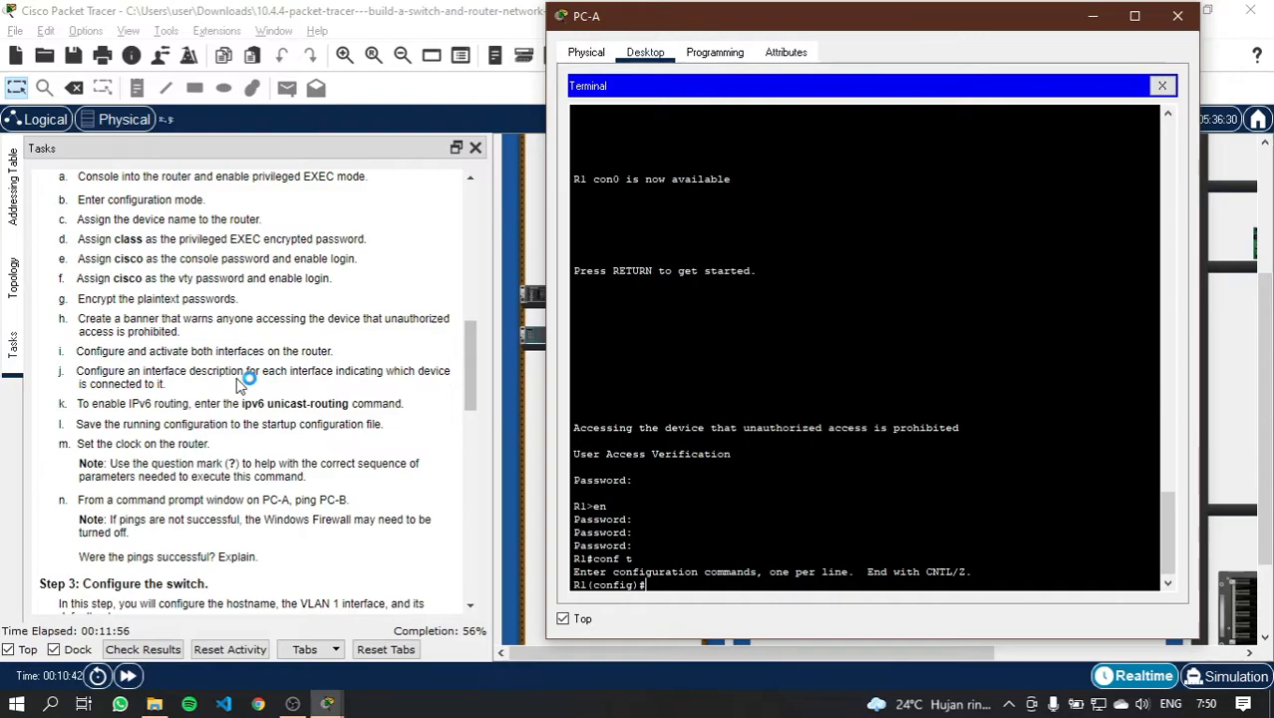
text(interface g)
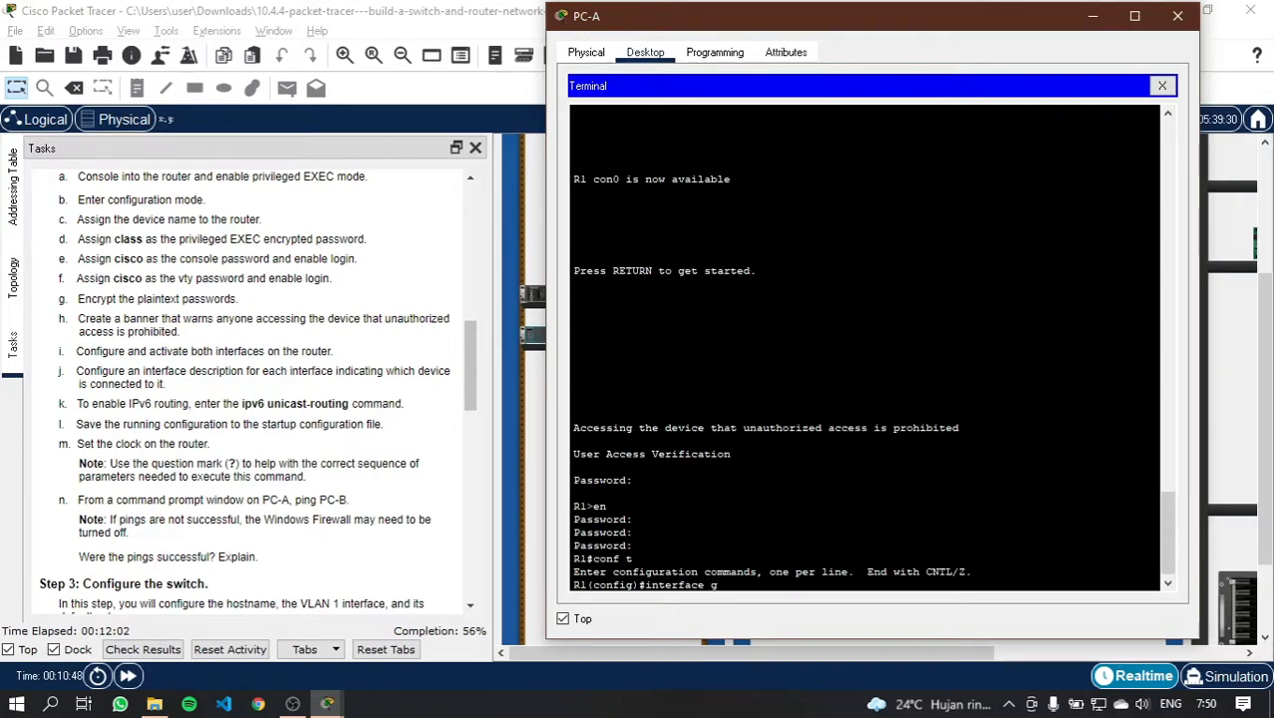
text(0/0/0)
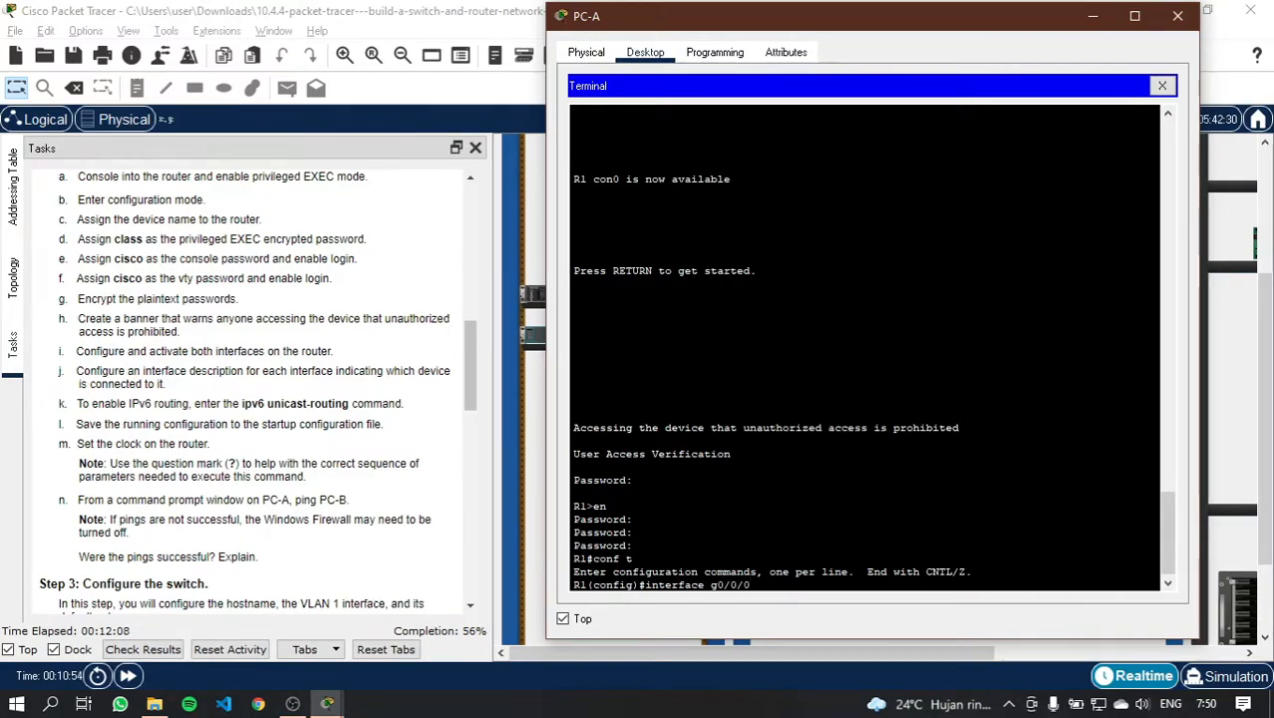
key(Return)
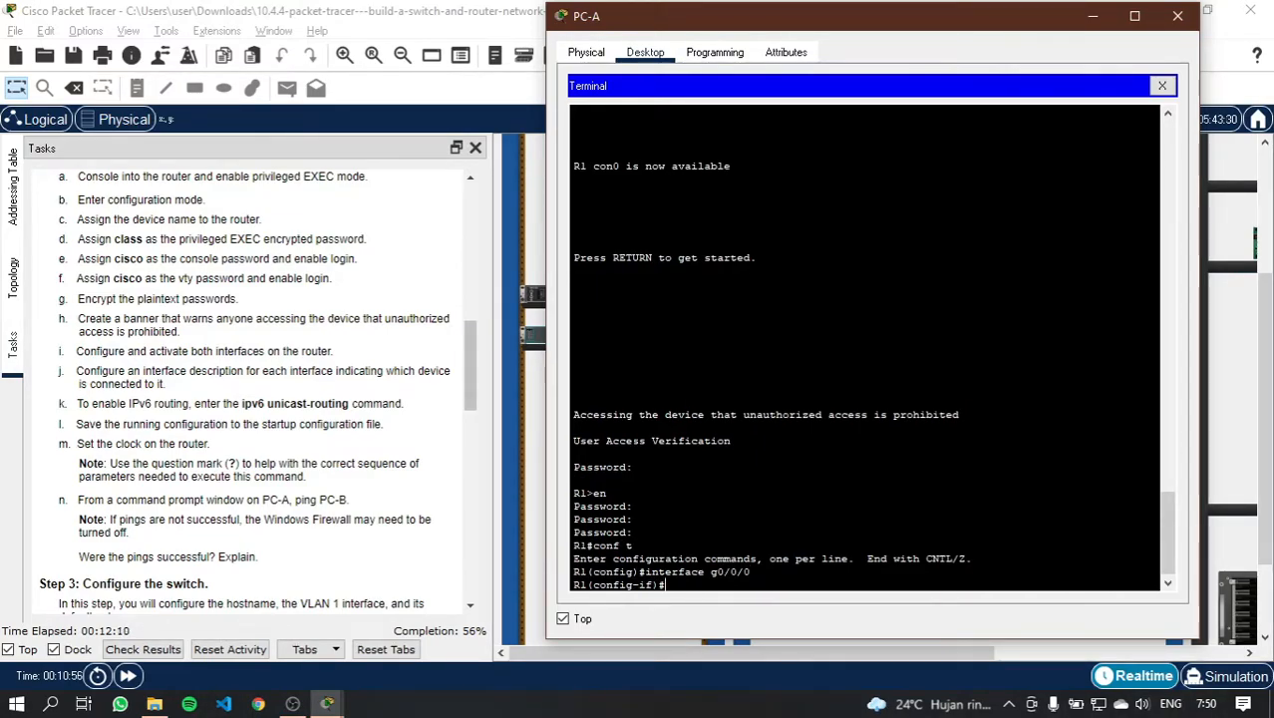
text(ip addre)
text(e)
text(ss)
text( 192.)
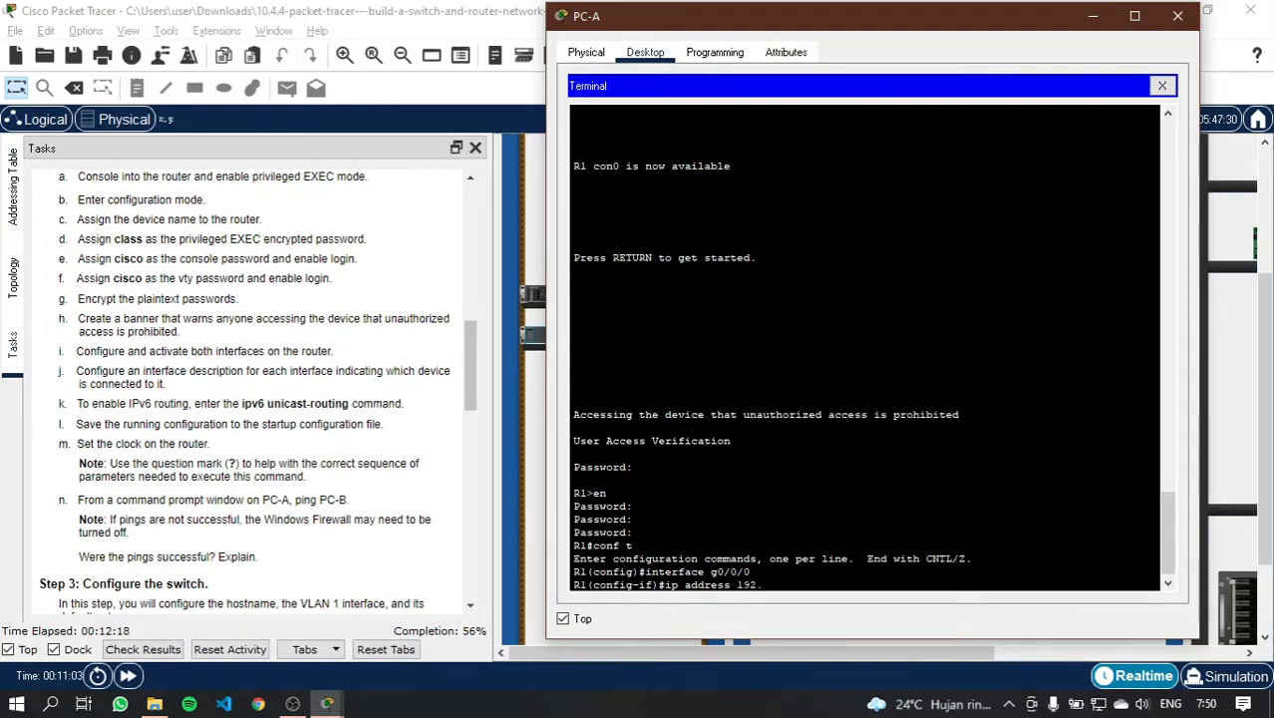
text(168.0.1 255.255.255.0)
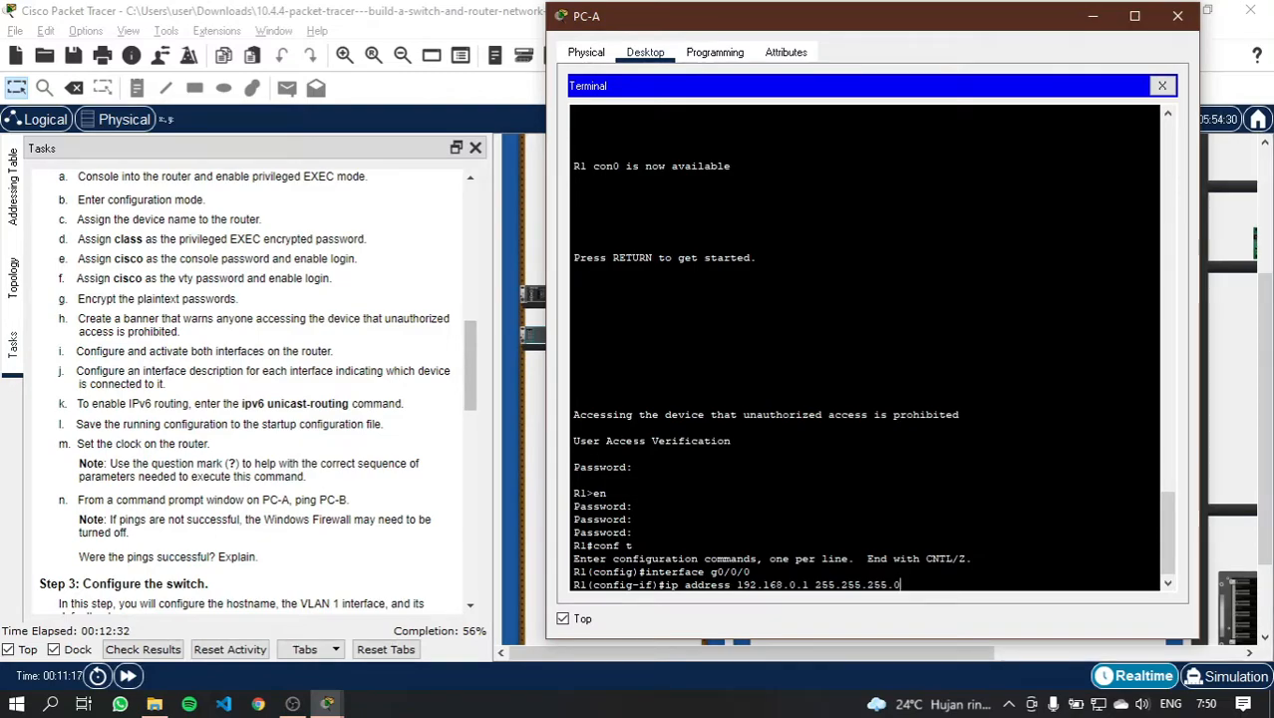
key(Return)
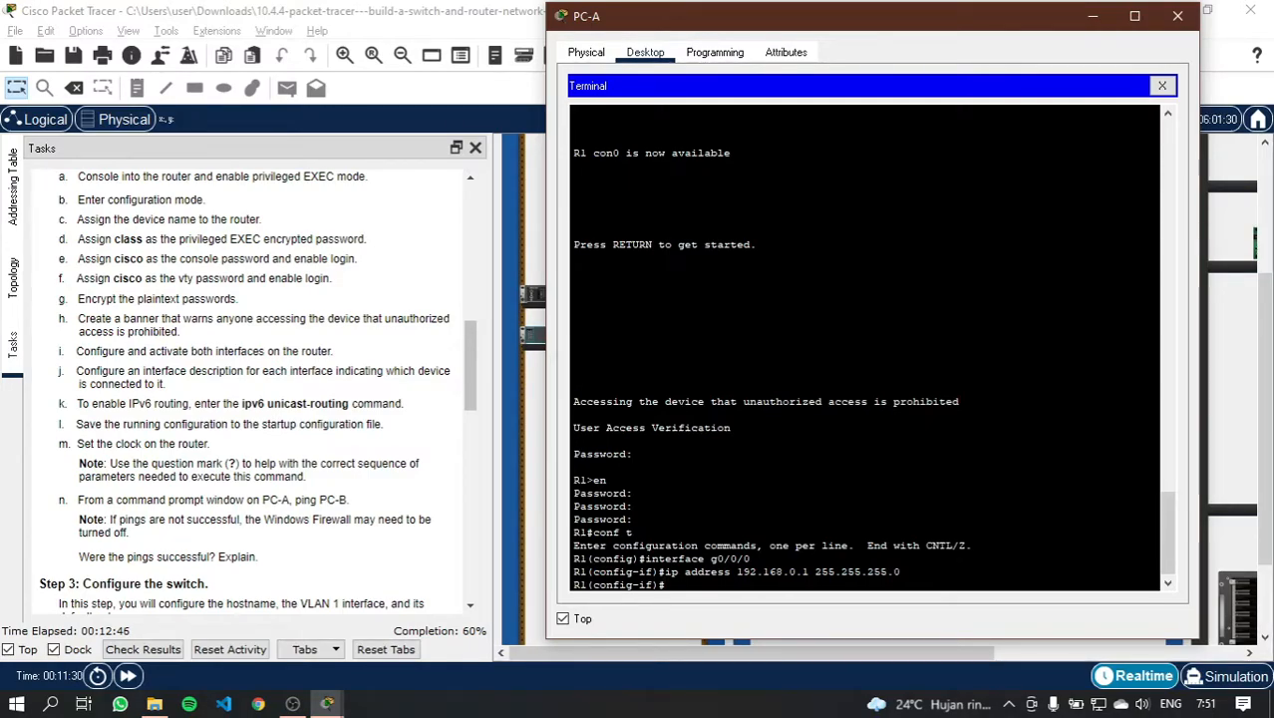
Step: Try to assign the IPv6 address 2001:db8:acad:1/64 to R1's interface g0/0/0
text(pv6 address)
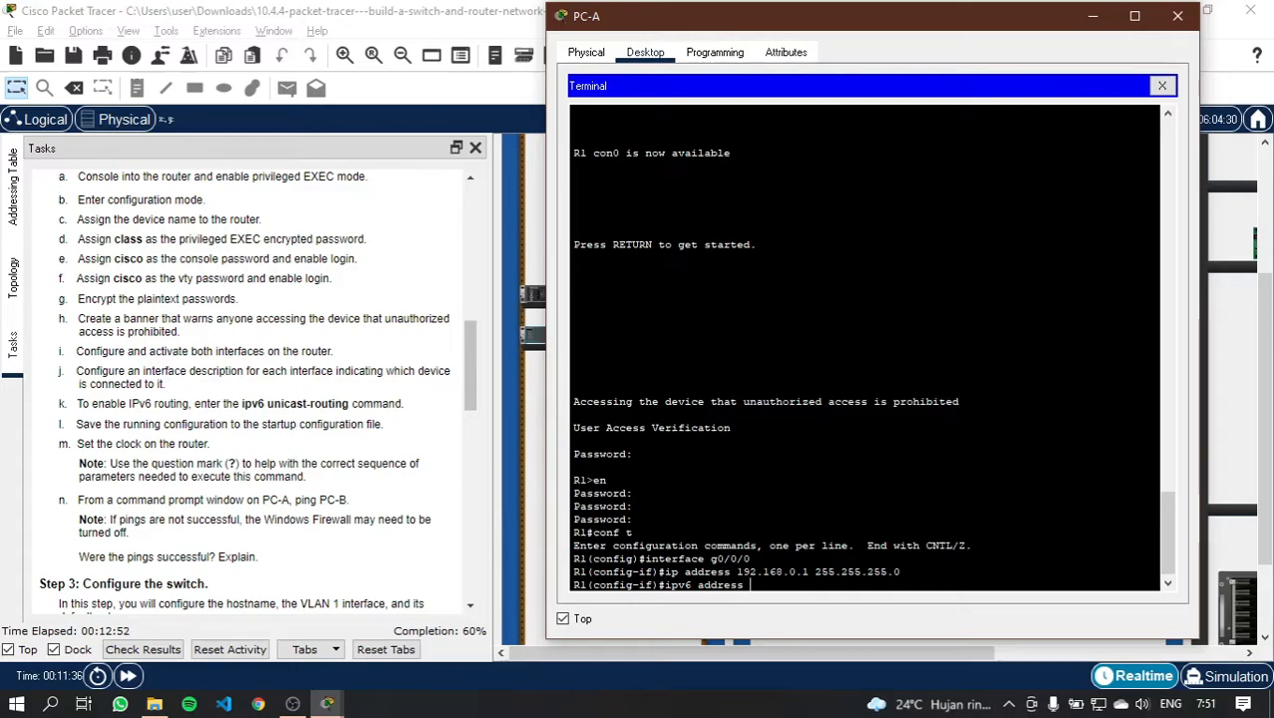
text( 2001:db8:)
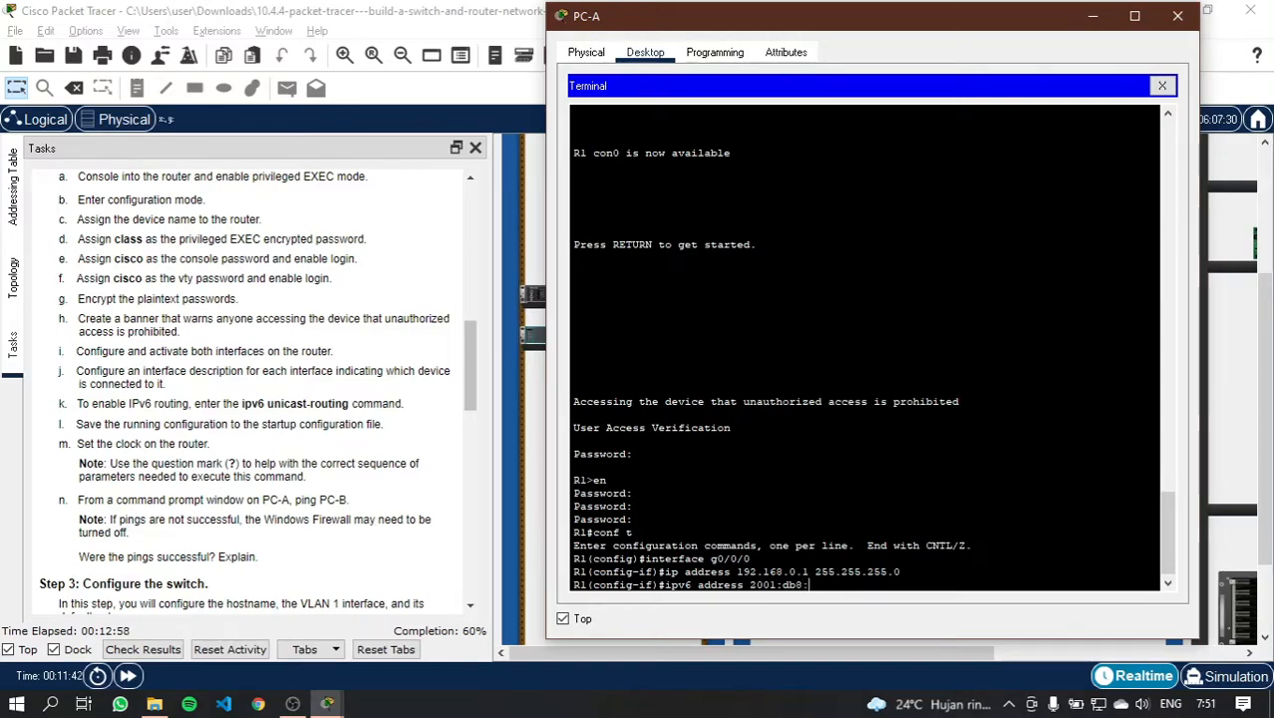
text(acad:1)
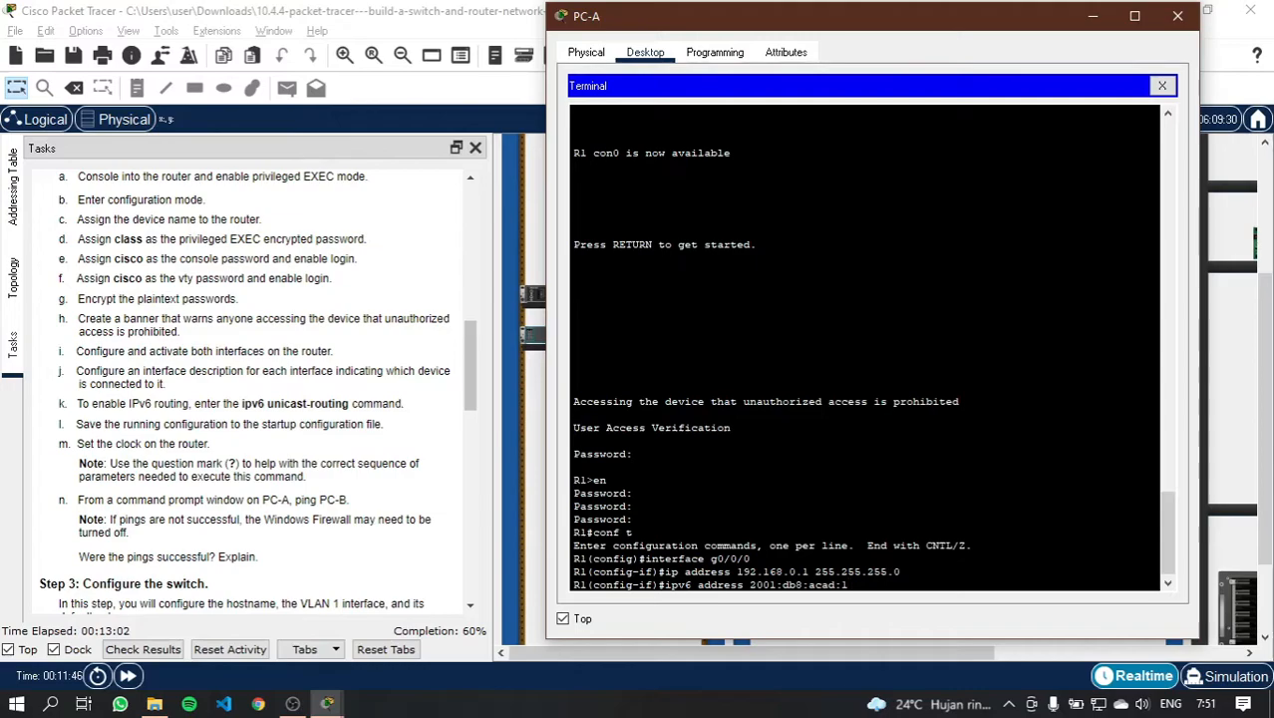
text(/64)
key(Return)
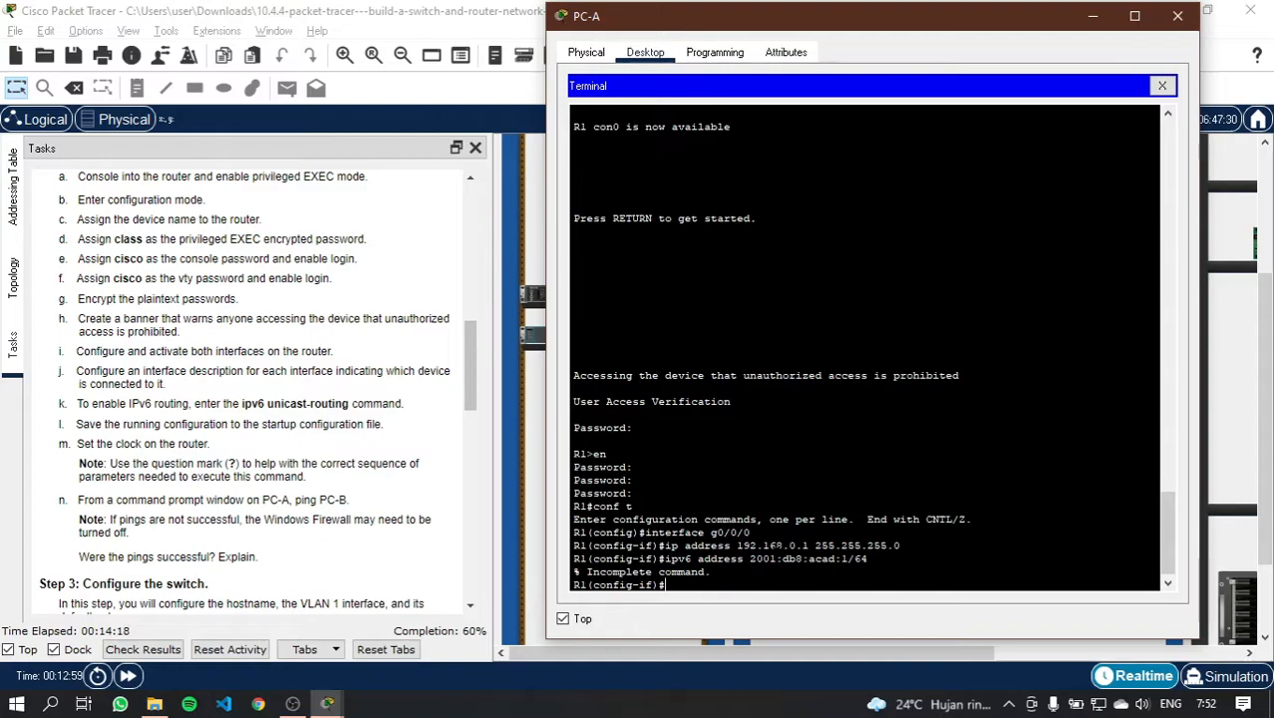
Step: Assign the IPv6 address 2001:db8:acad::1/64 to R1's interface g0/0/0
text(ipv6 add)
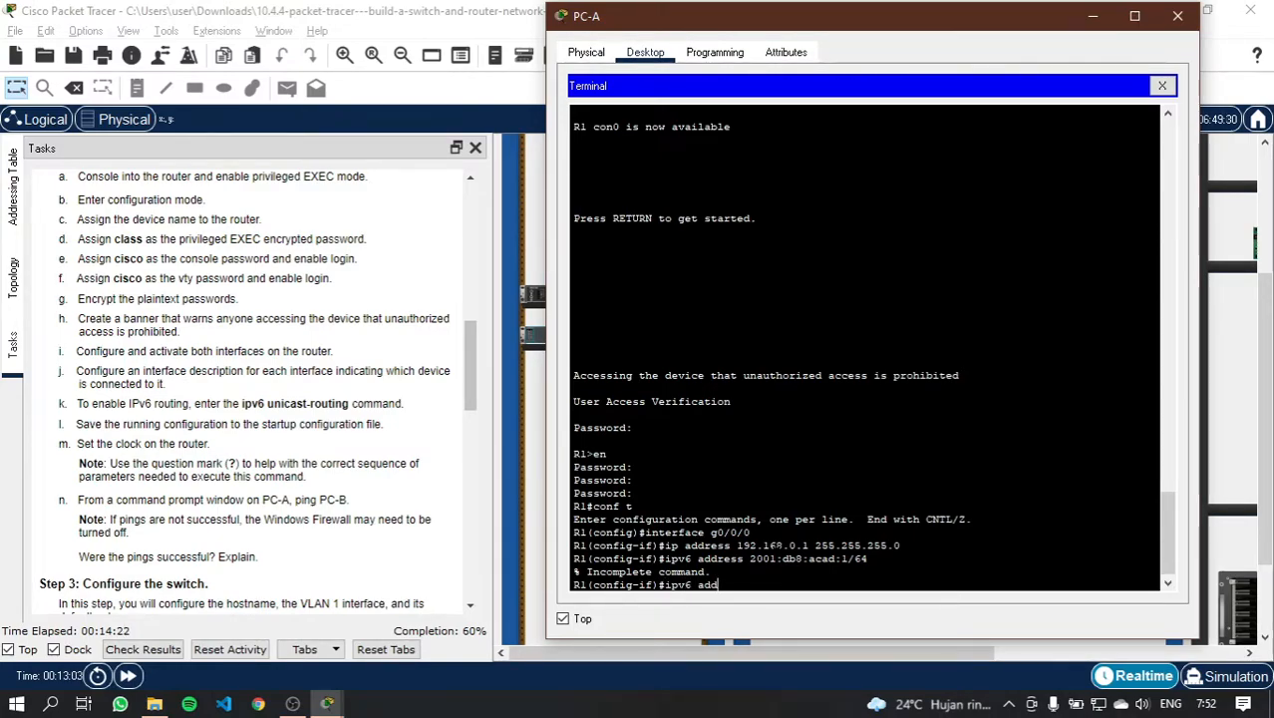
text(ress 2)
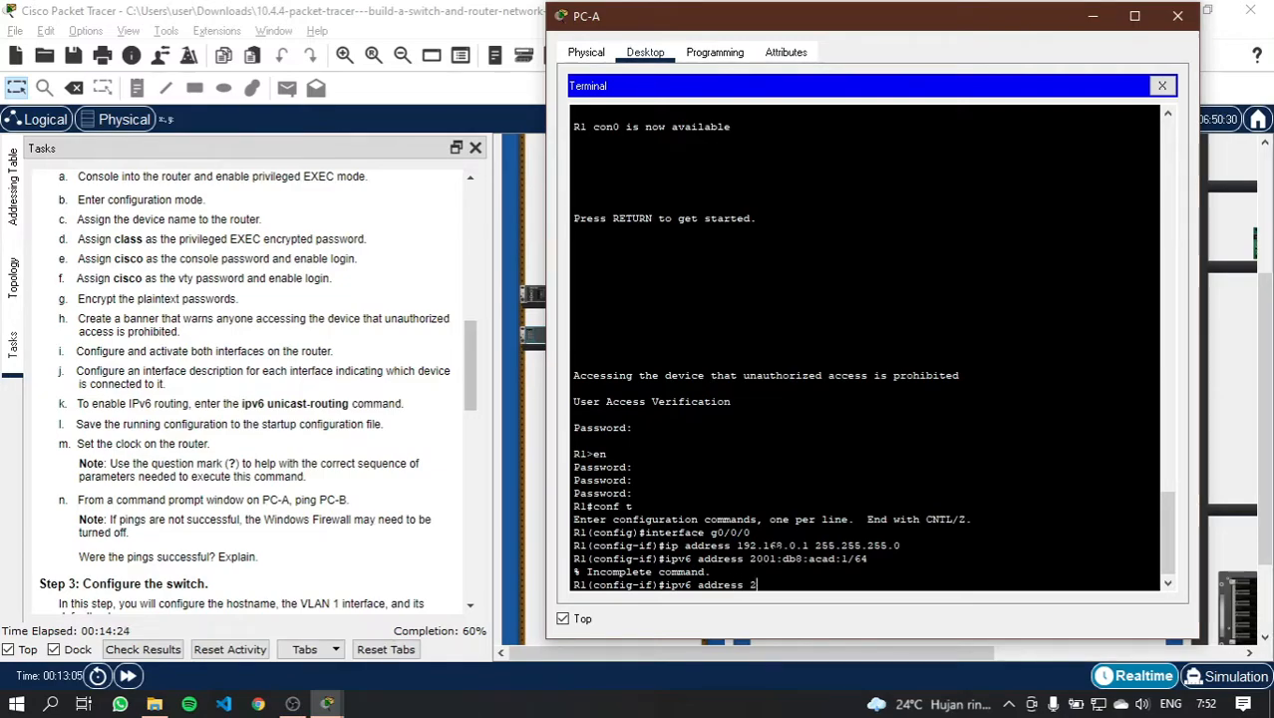
text(001:db8:acad::1/64)
key(Return)
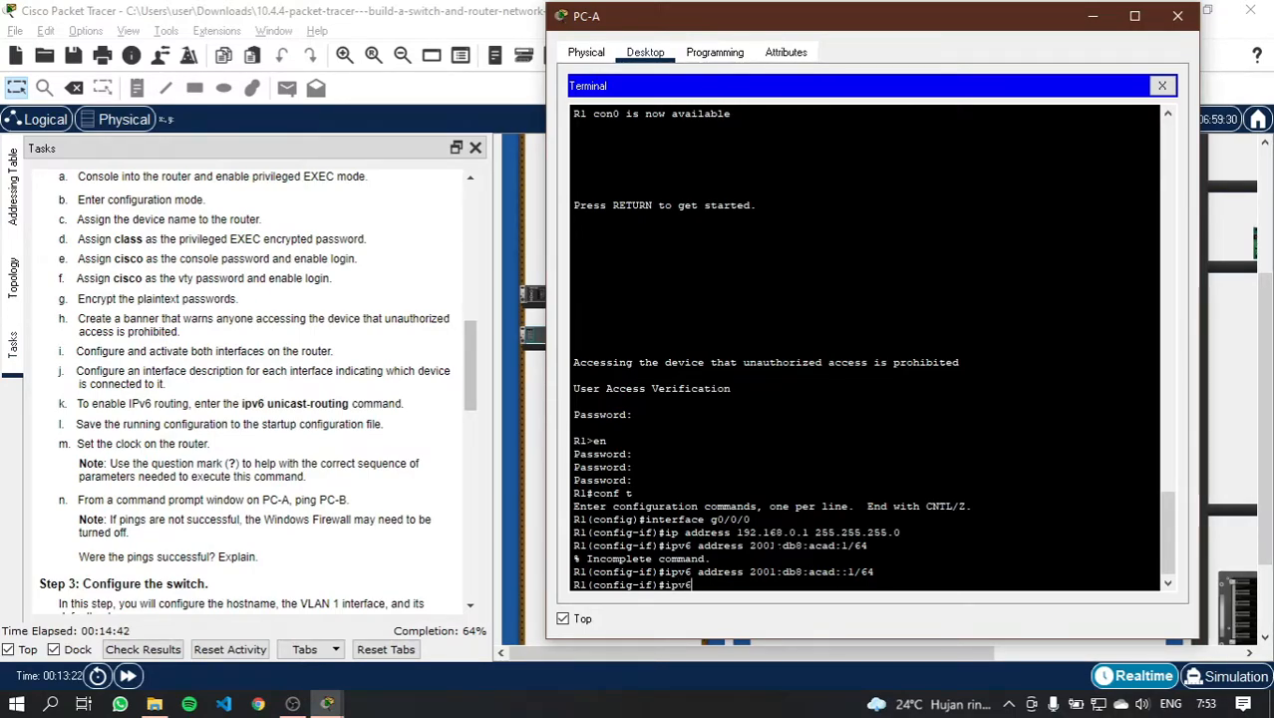
Step: Set fe80::1 as the IPv6 link-local address of R1's interface g0/0/0
text(dress fe80::1)
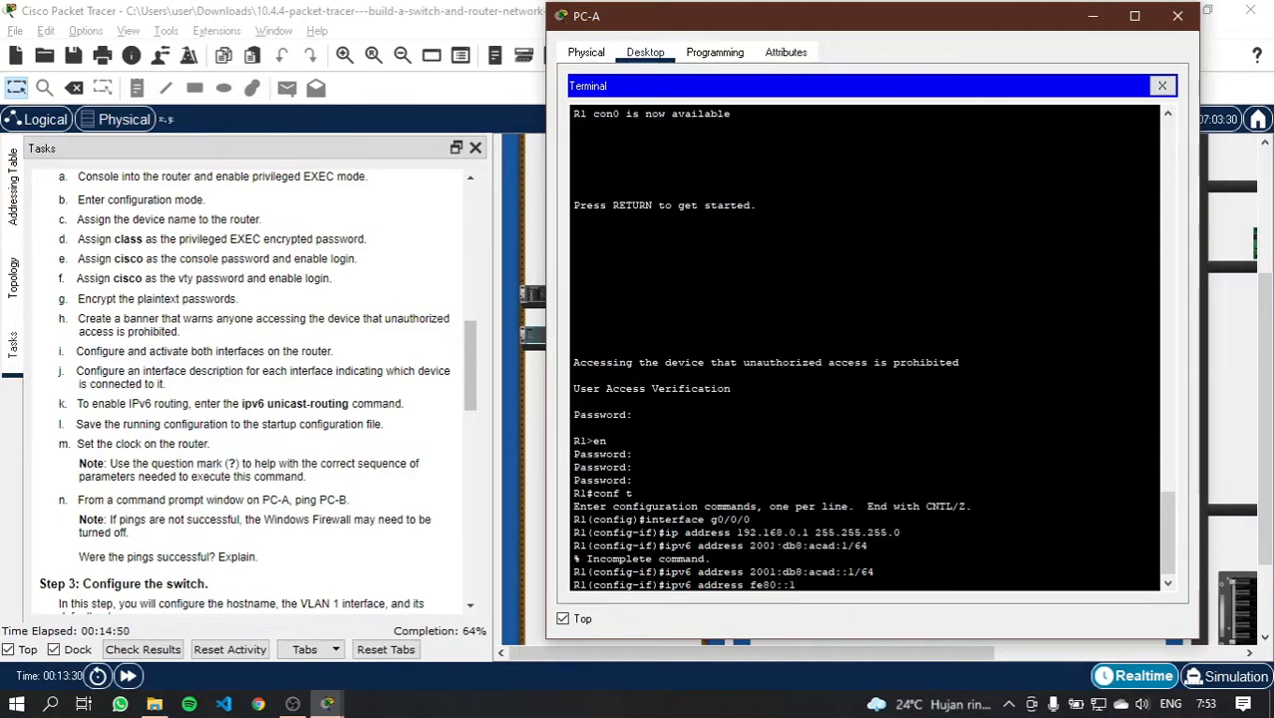
text( link)
key(Tab)
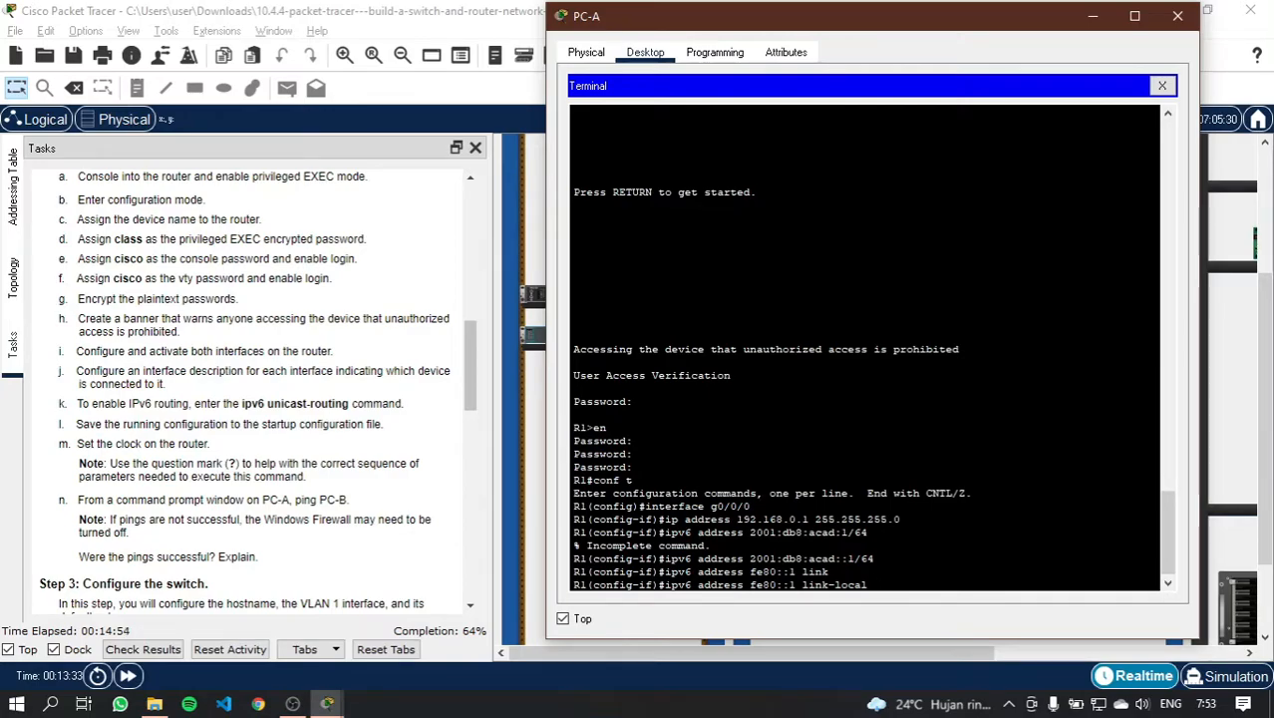
key(Return)
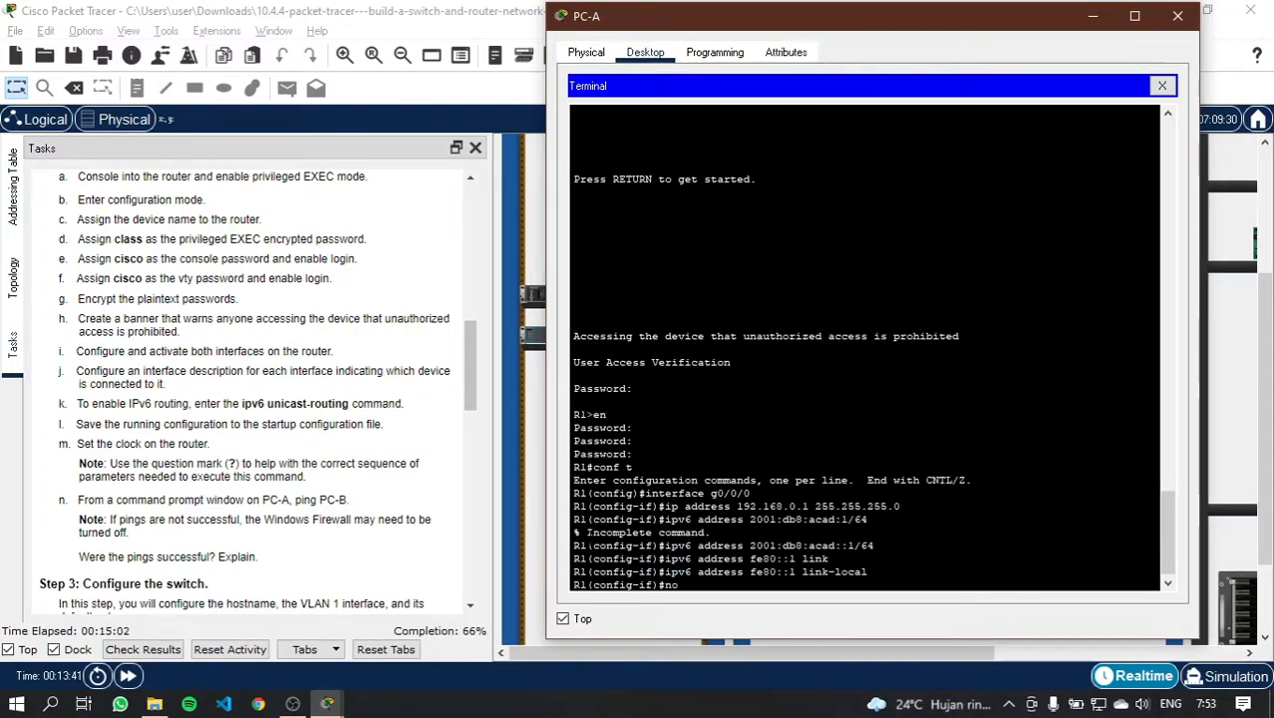
Step: Activate R1's interface g0/0/0 with no shutdown and return to global configuration mode
text(hut)
key(Return)
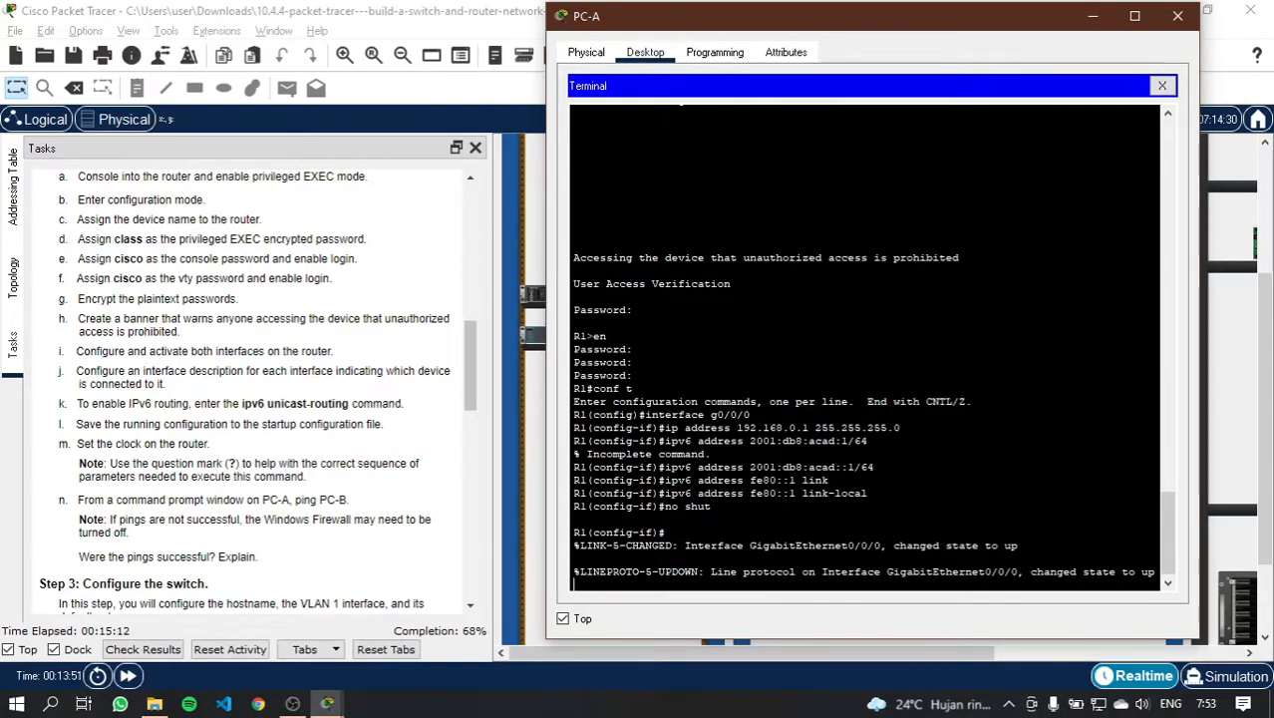
key(Return)
text(exit)
key(Return)
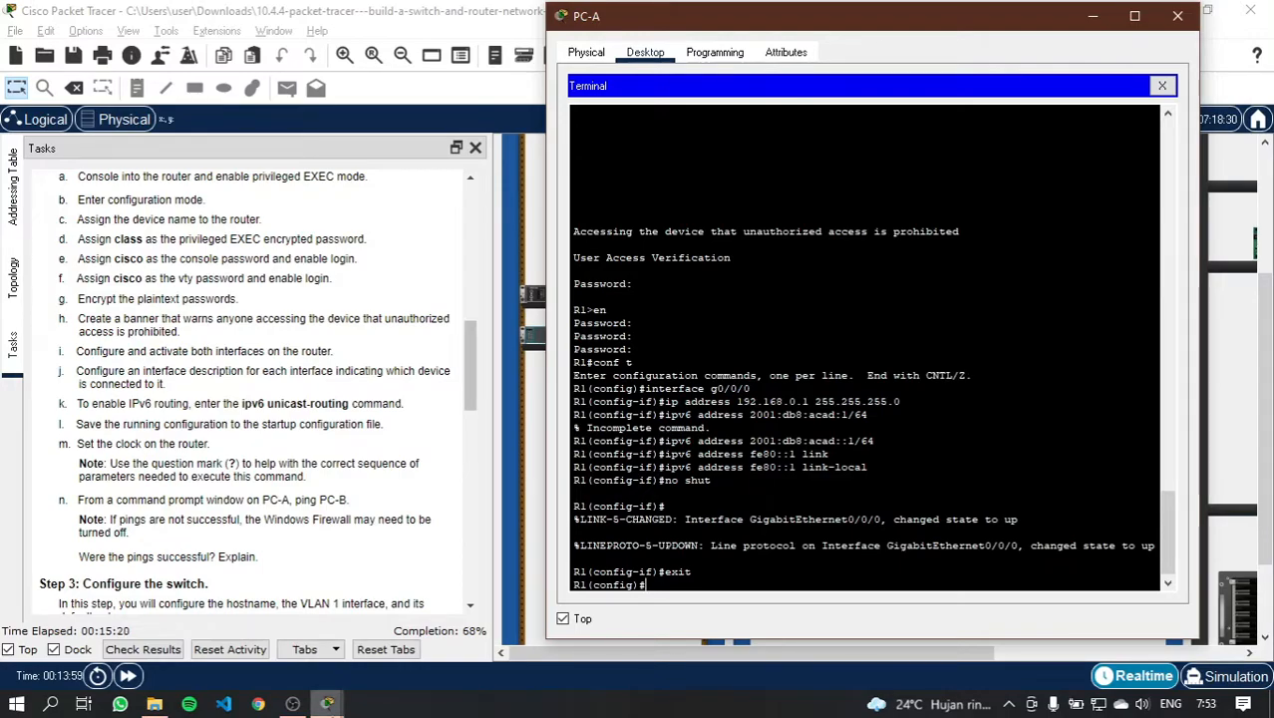
Step: Consulting the addressing table, assign IP address 192.168.1.1 with mask 255.255.255.0 to R1's interface g0/0/1
mouse_move(327, 704)
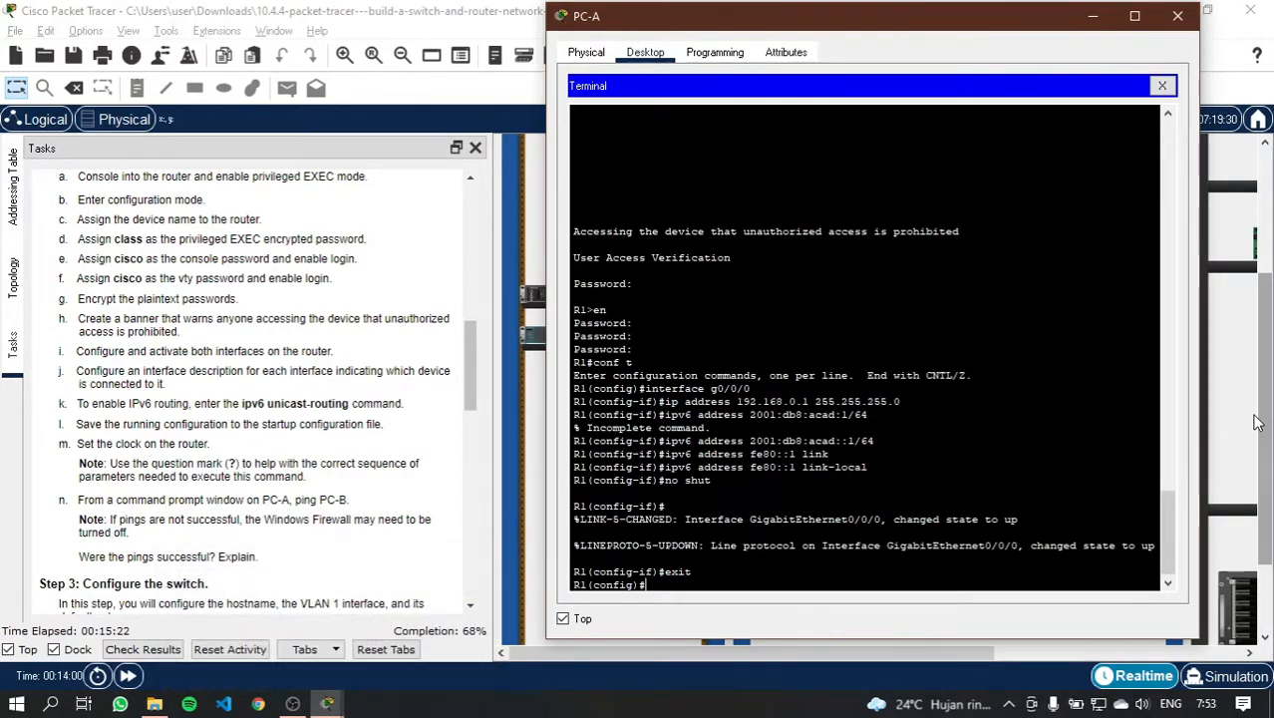
text(er)
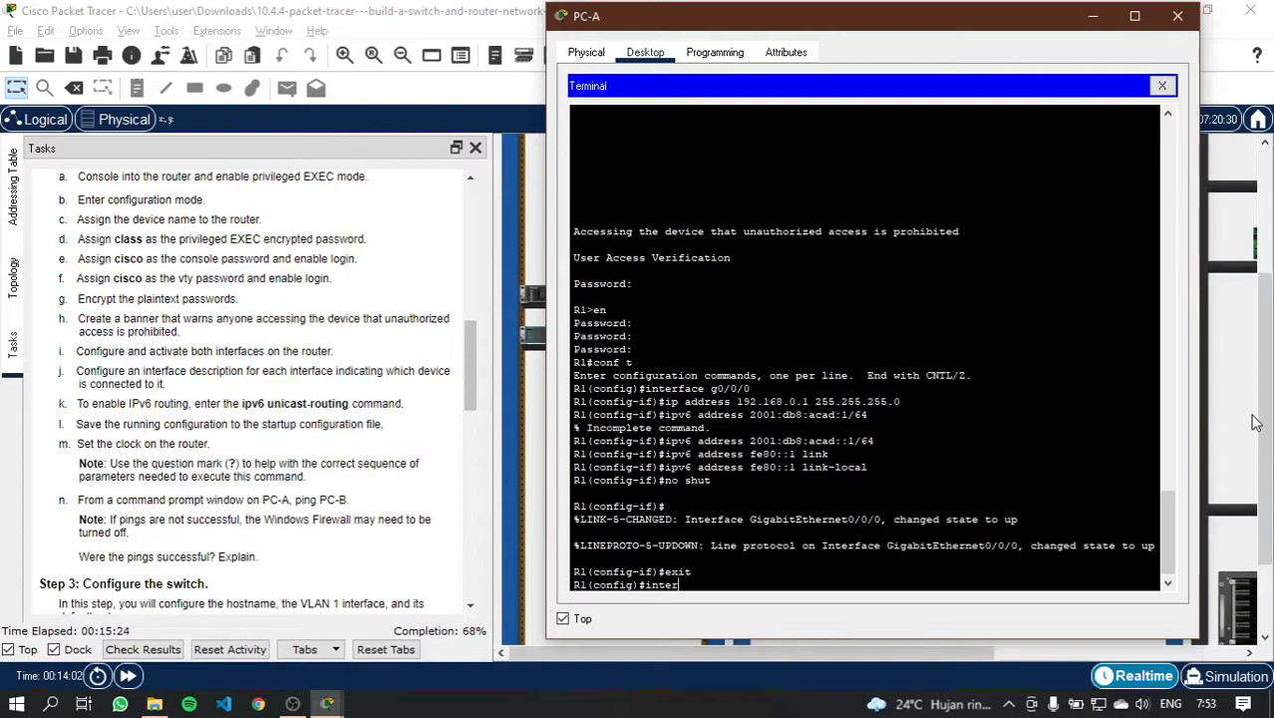
text(face g0/0/1)
key(Return)
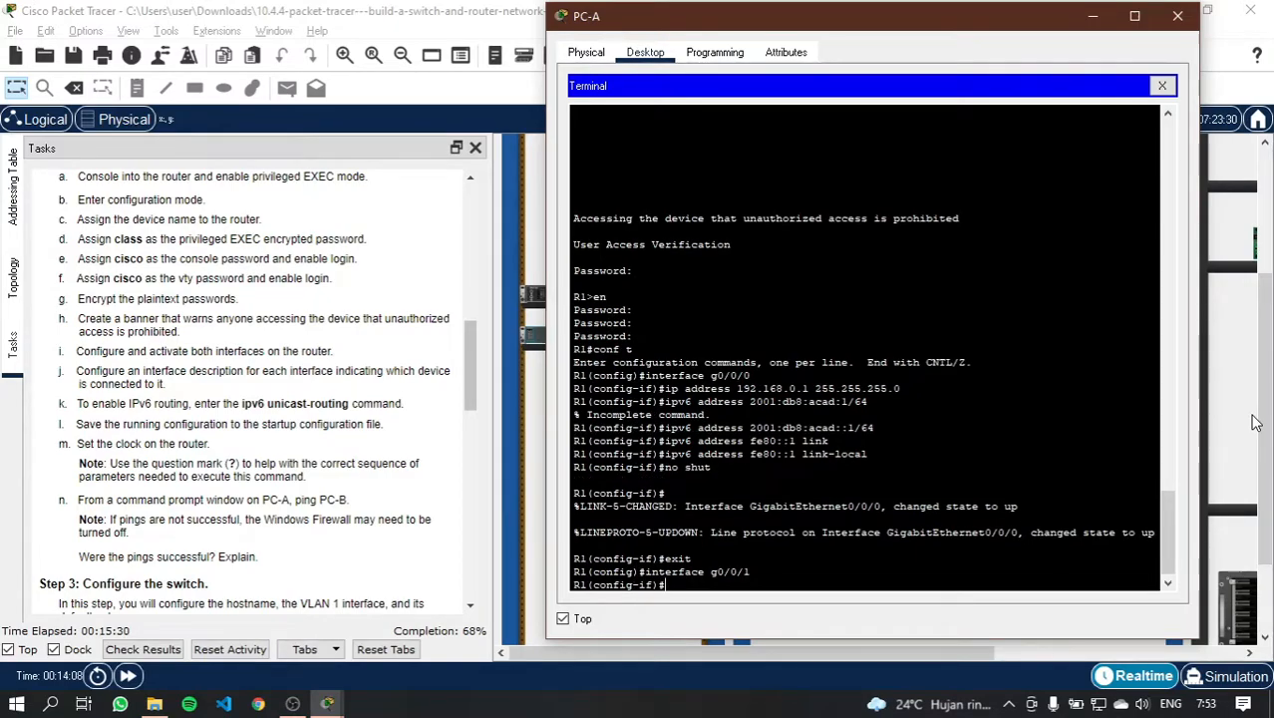
text(ip address 192.168.)
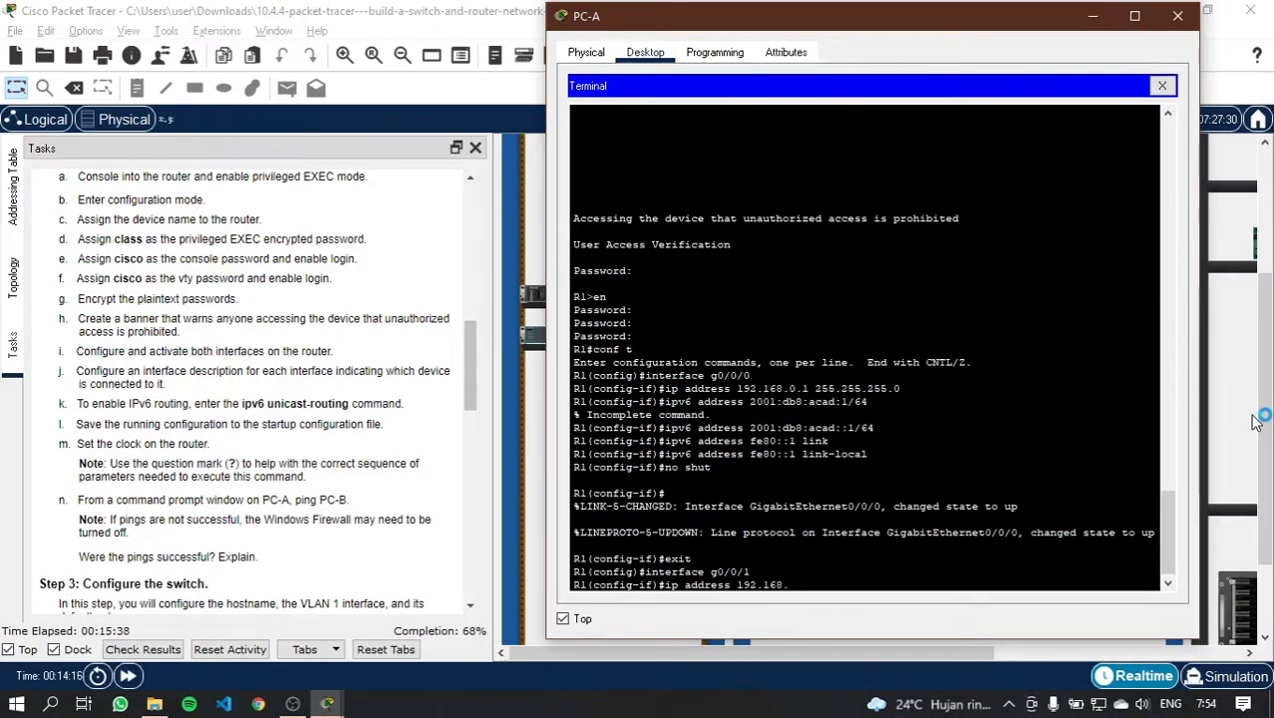
text(0.)
text(1)
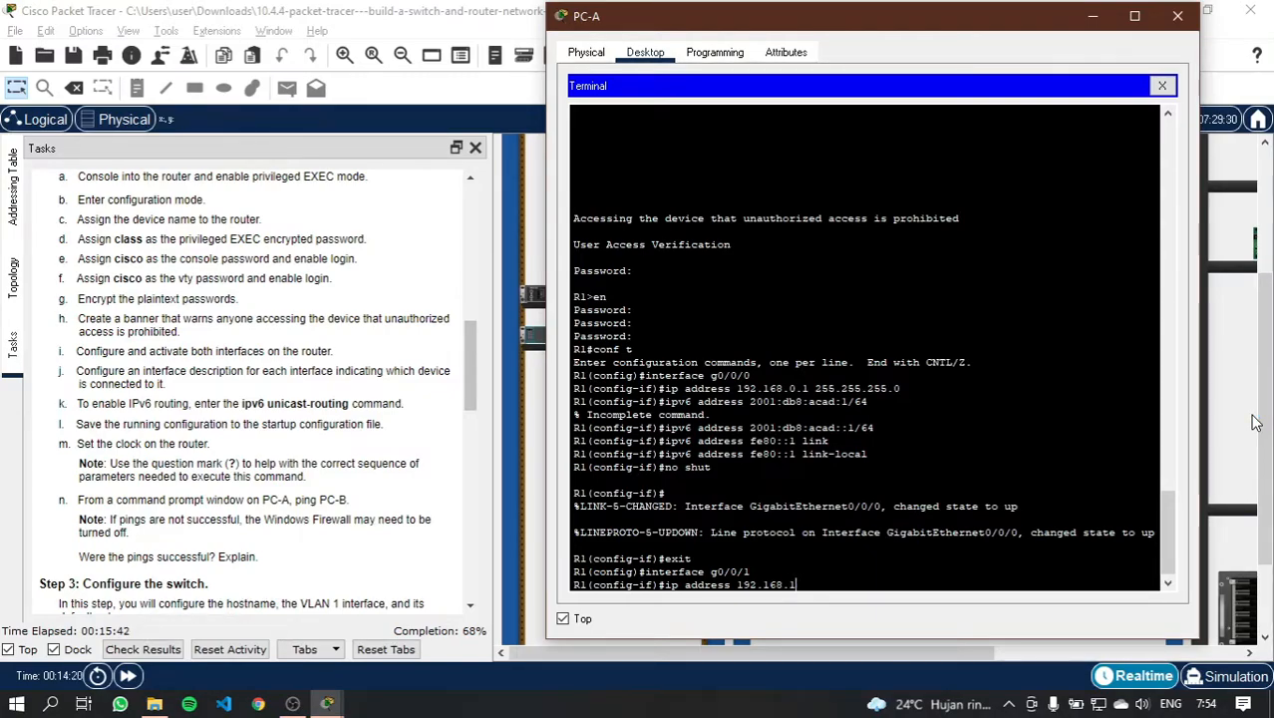
text(.3)
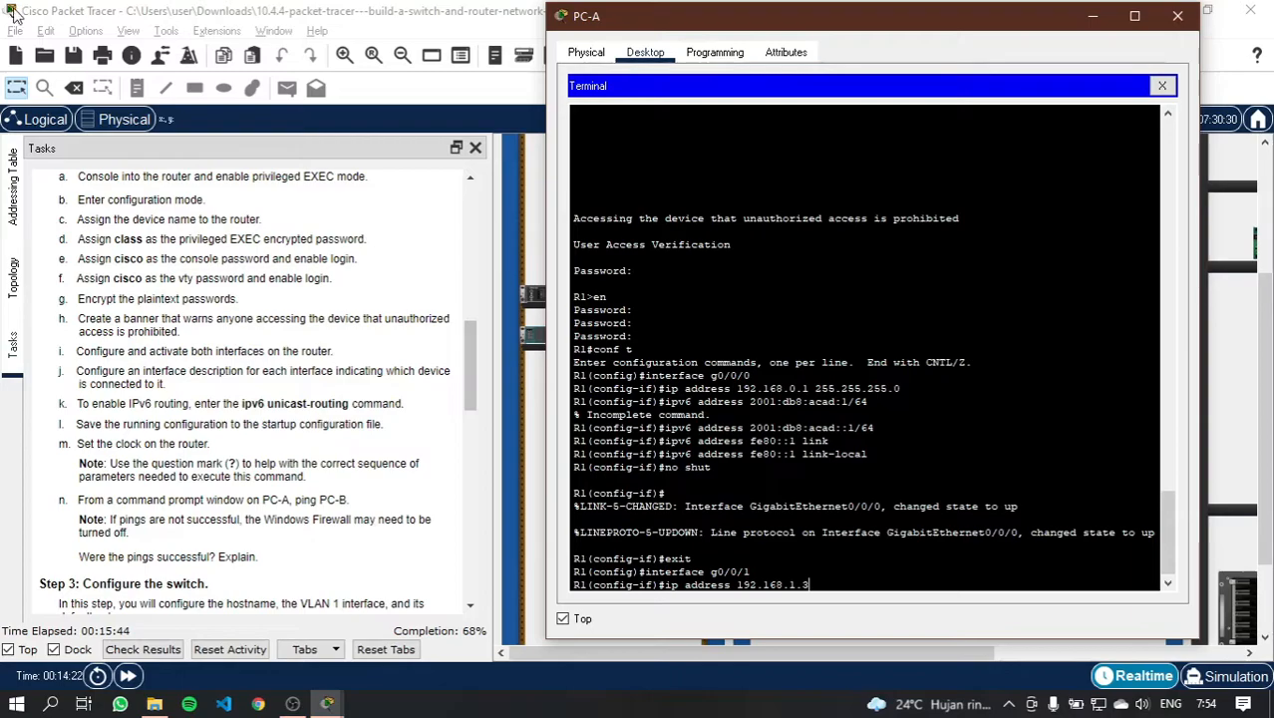
click(10, 210)
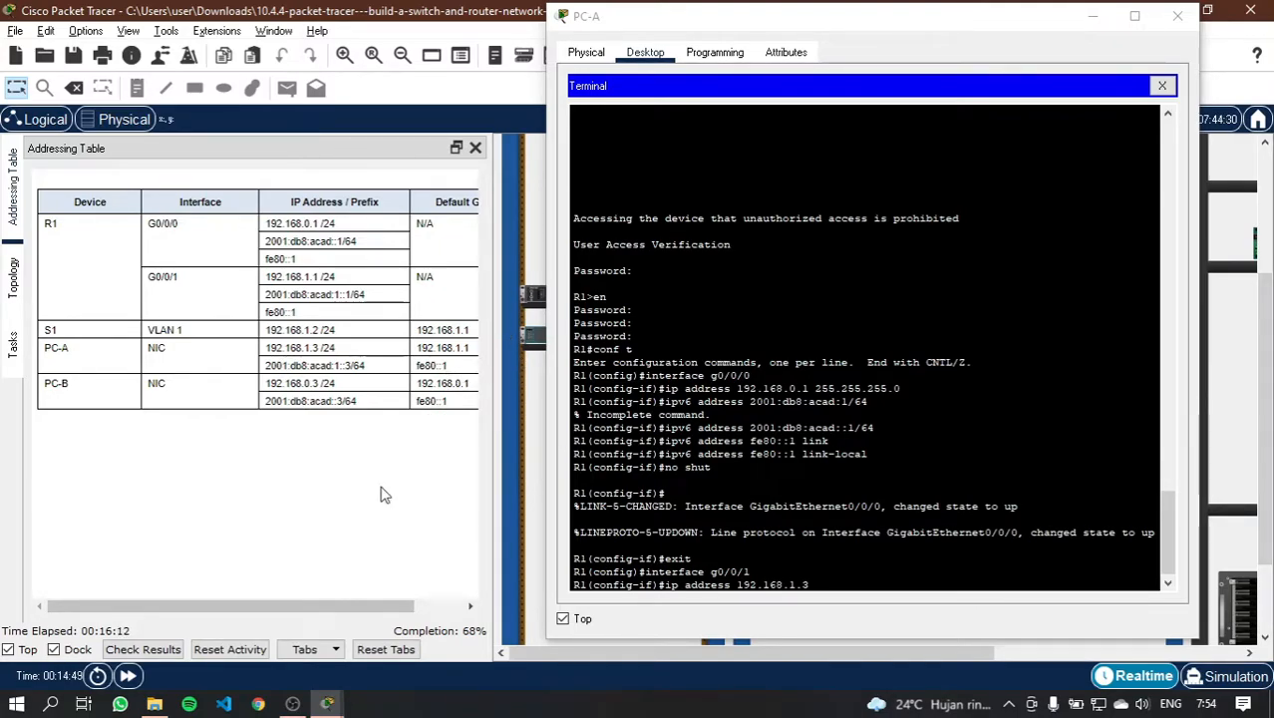
drag(356, 606, 386, 607)
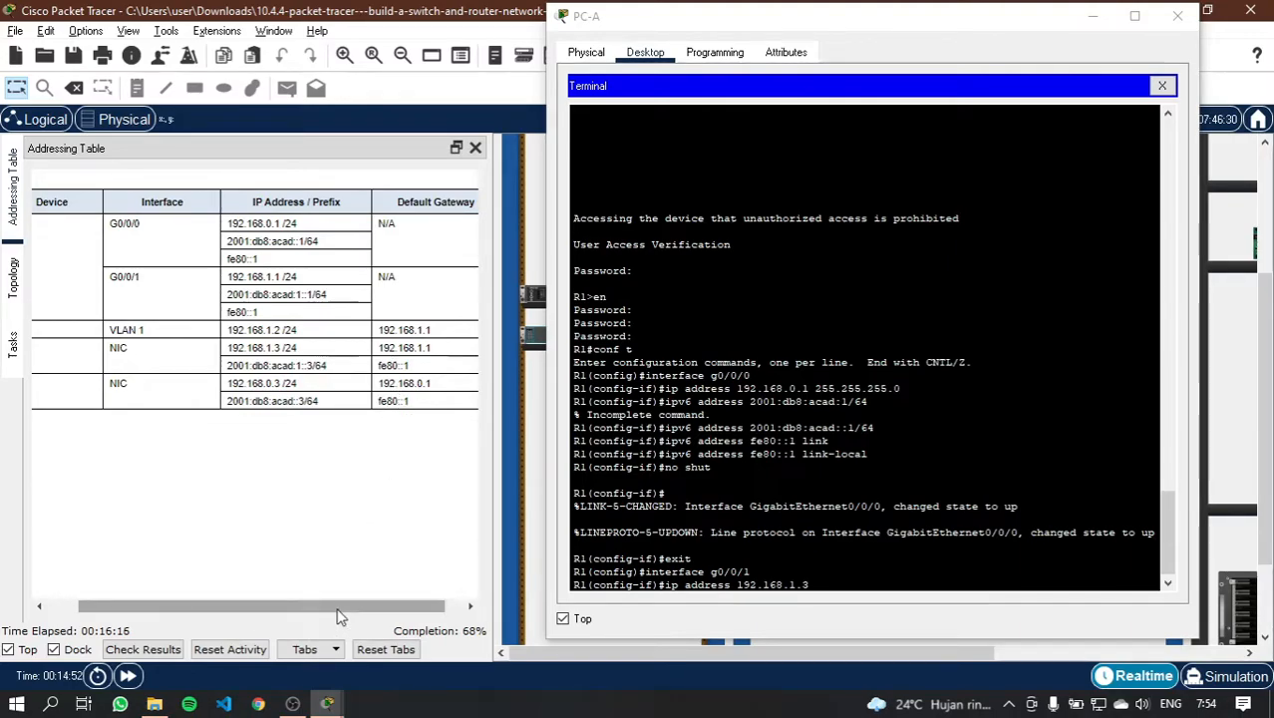
drag(334, 608, 215, 608)
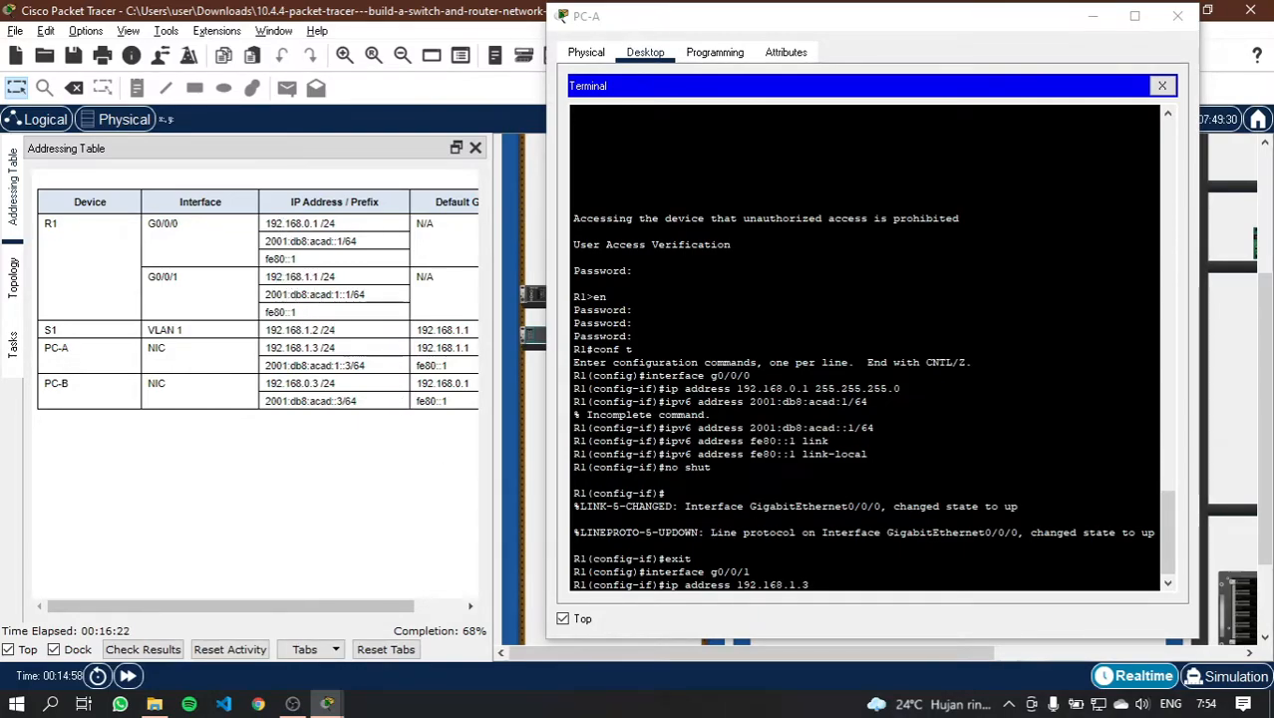
scroll(865, 398, down, 1)
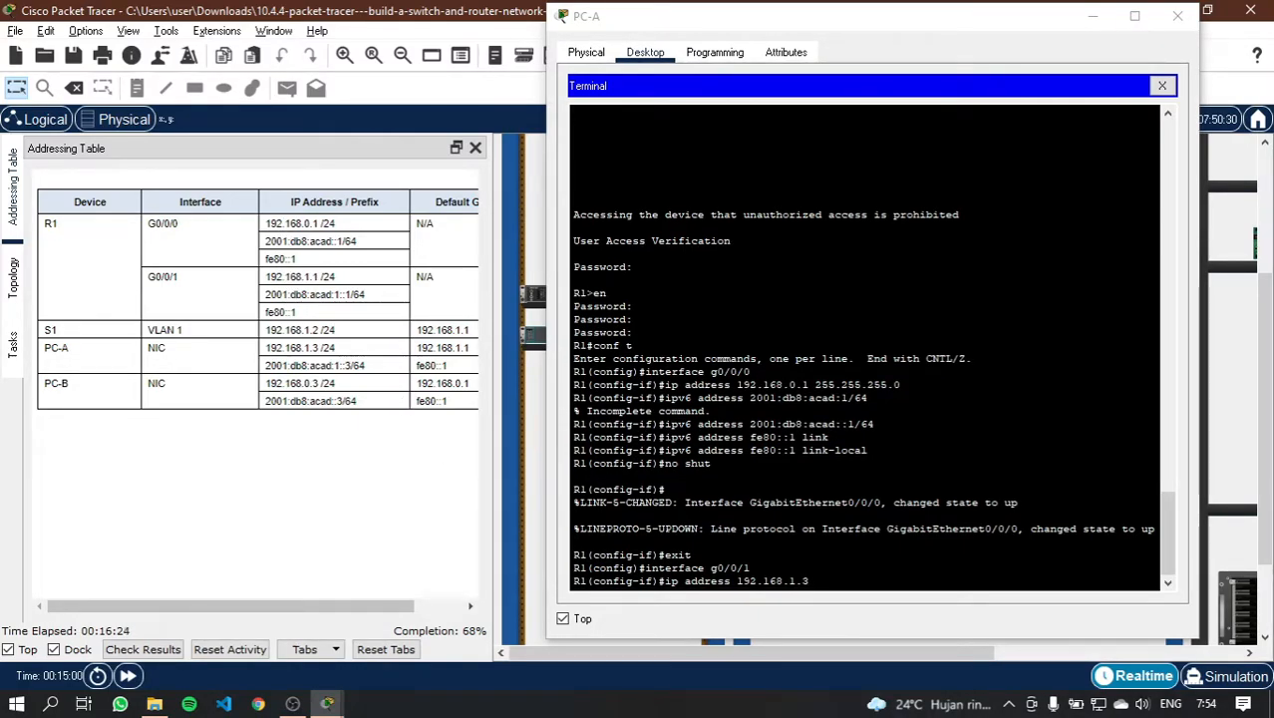
click(812, 581)
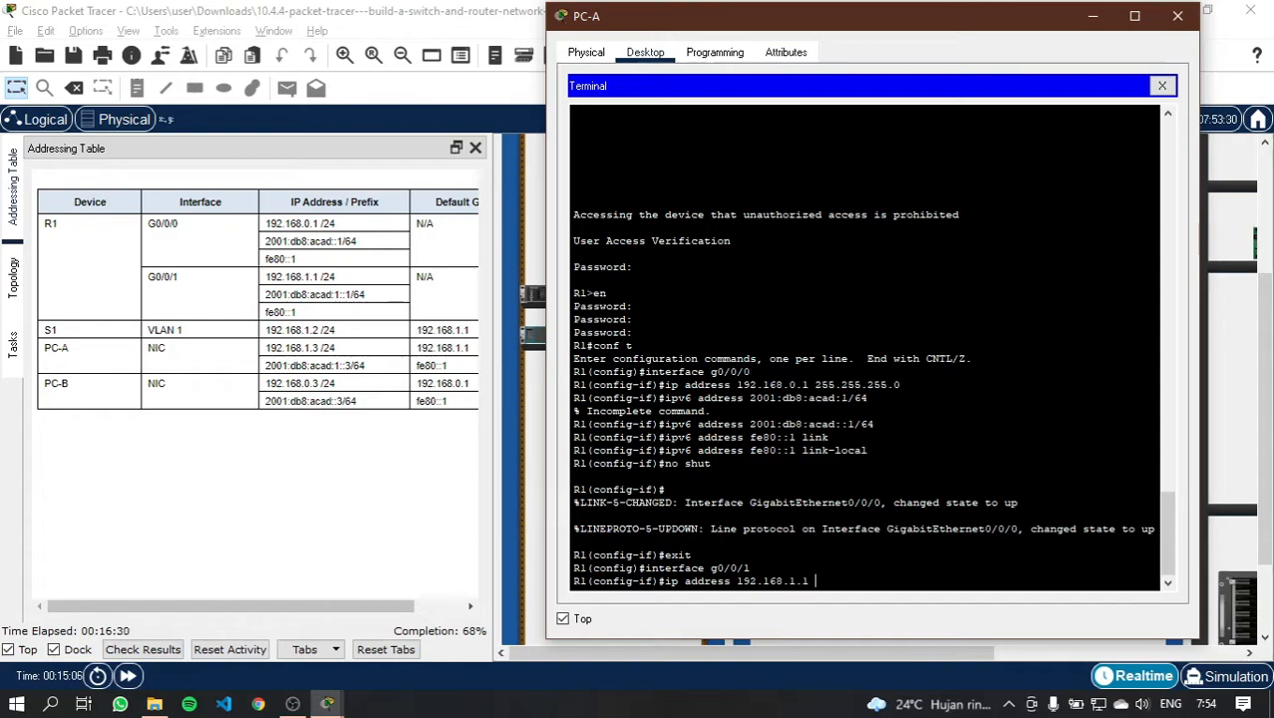
text(255.255.255.0)
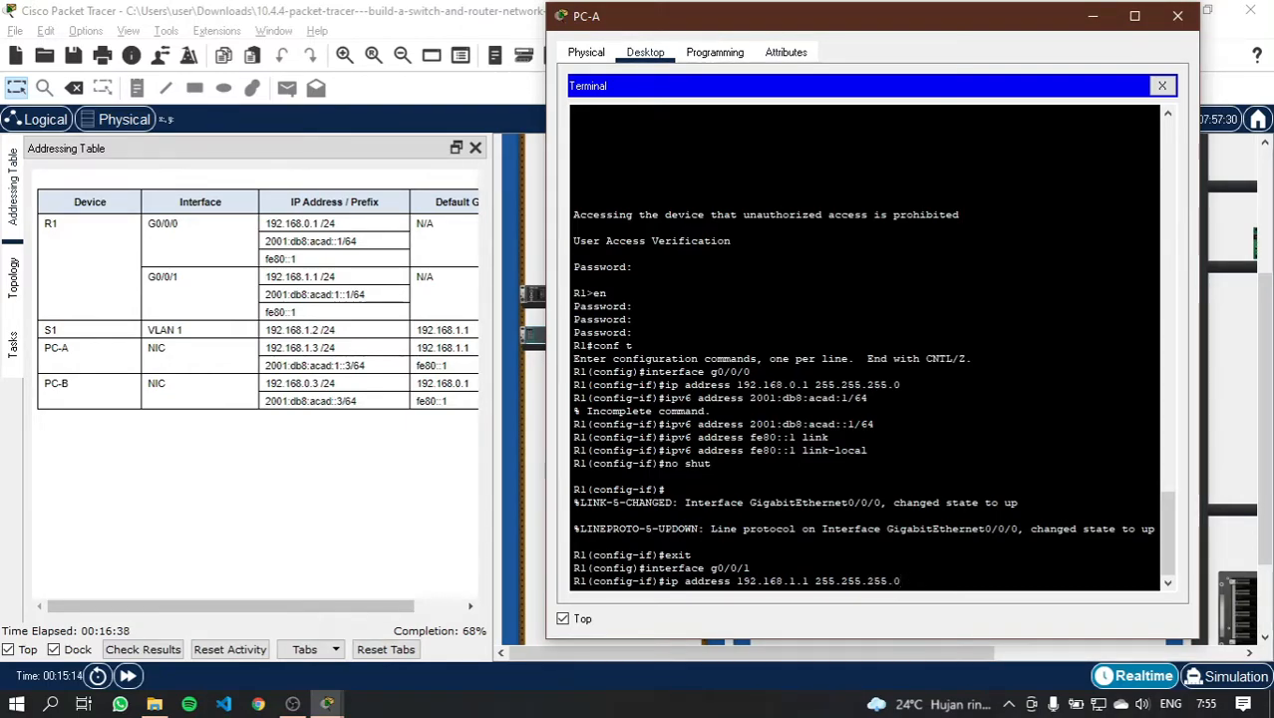
key(Return)
Step: Assign the IPv6 address 2001:db8:acad:1::1/64 to R1's interface g0/0/1
text(ip)
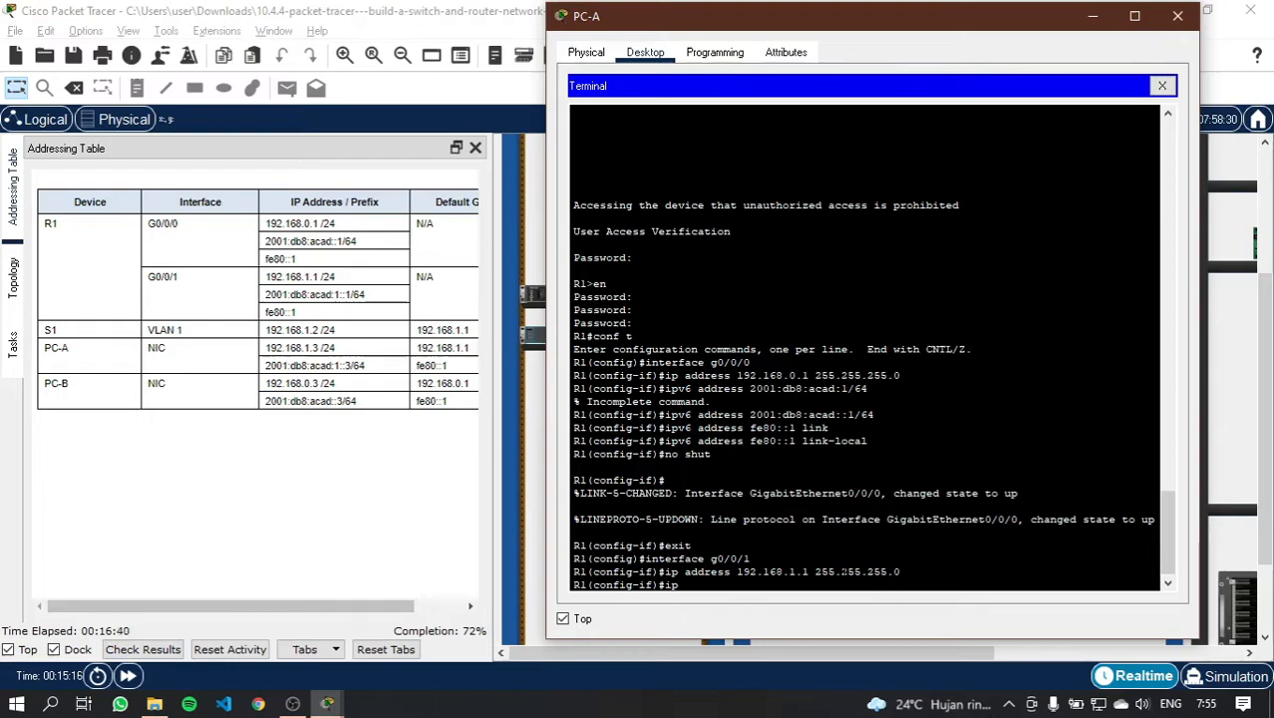
text(v6 address )
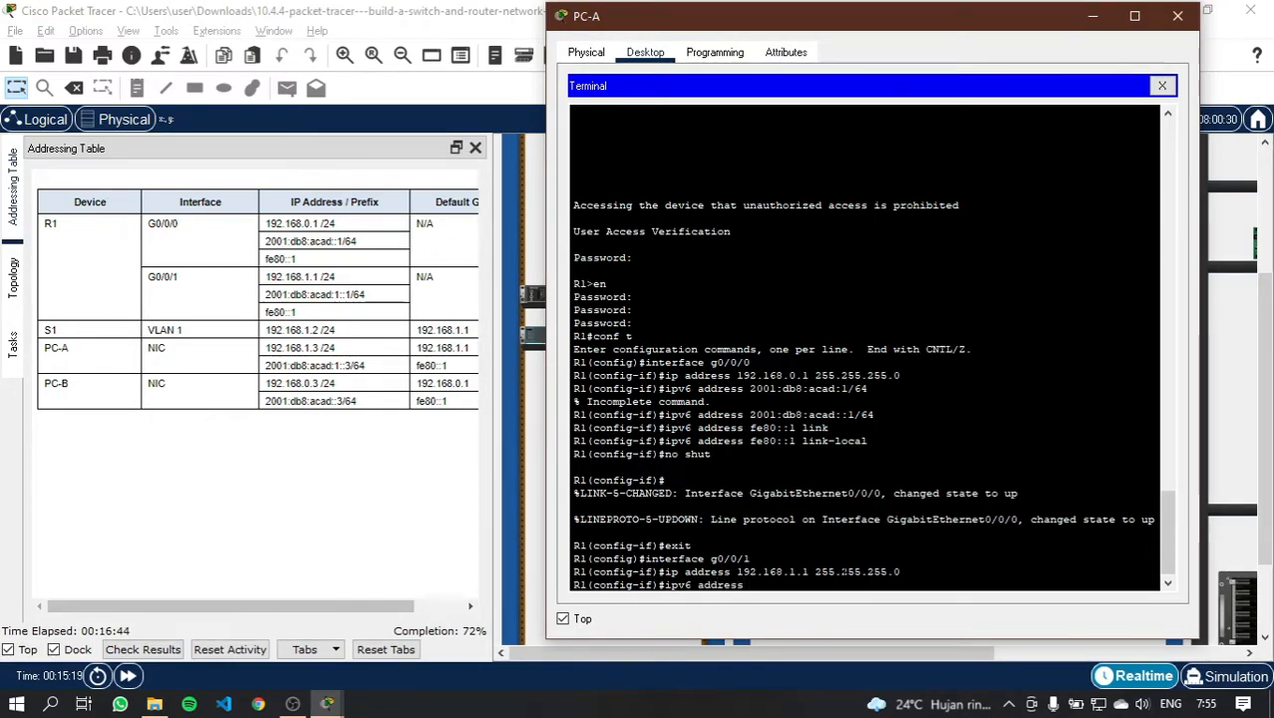
text(2001:db)
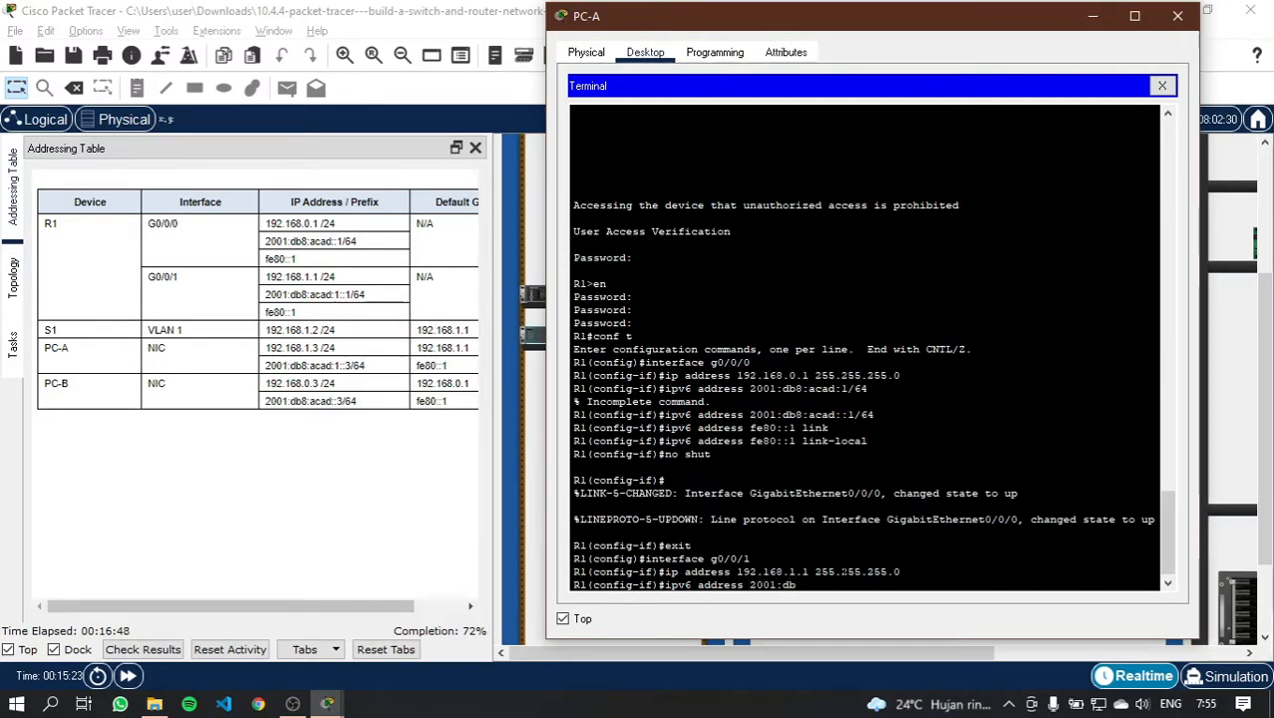
text(8:acad:1)
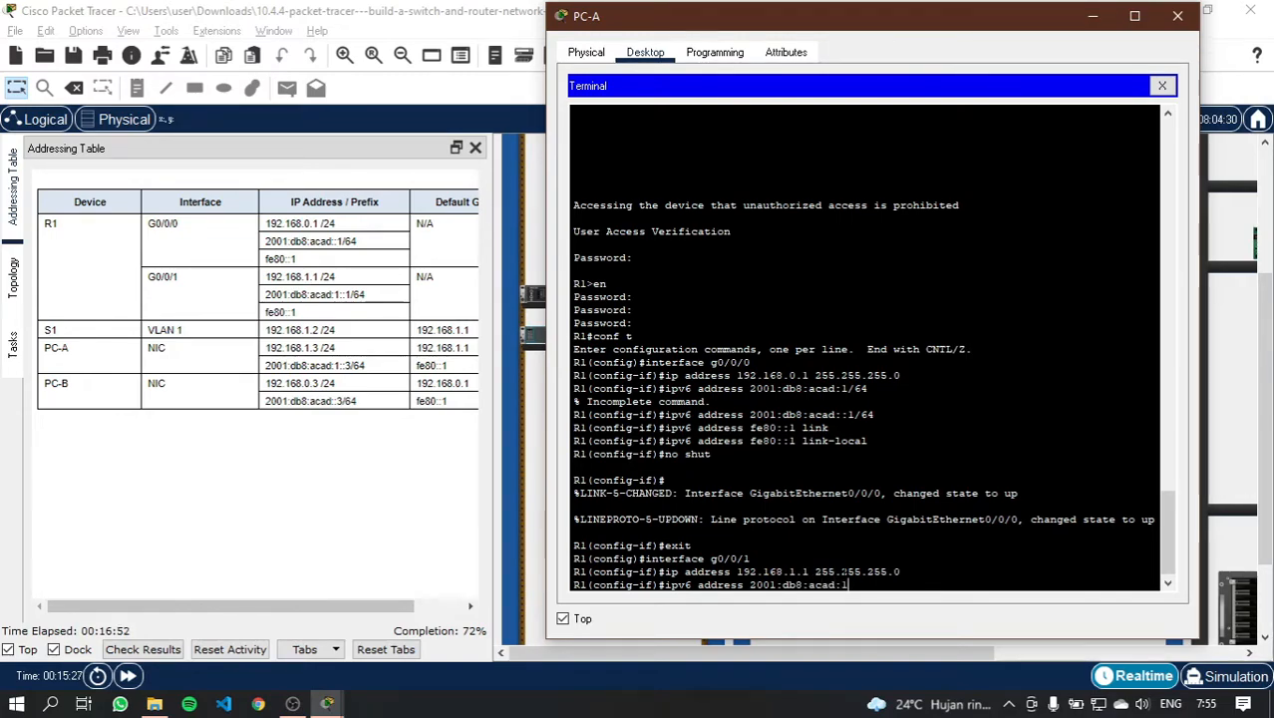
text(::1/64)
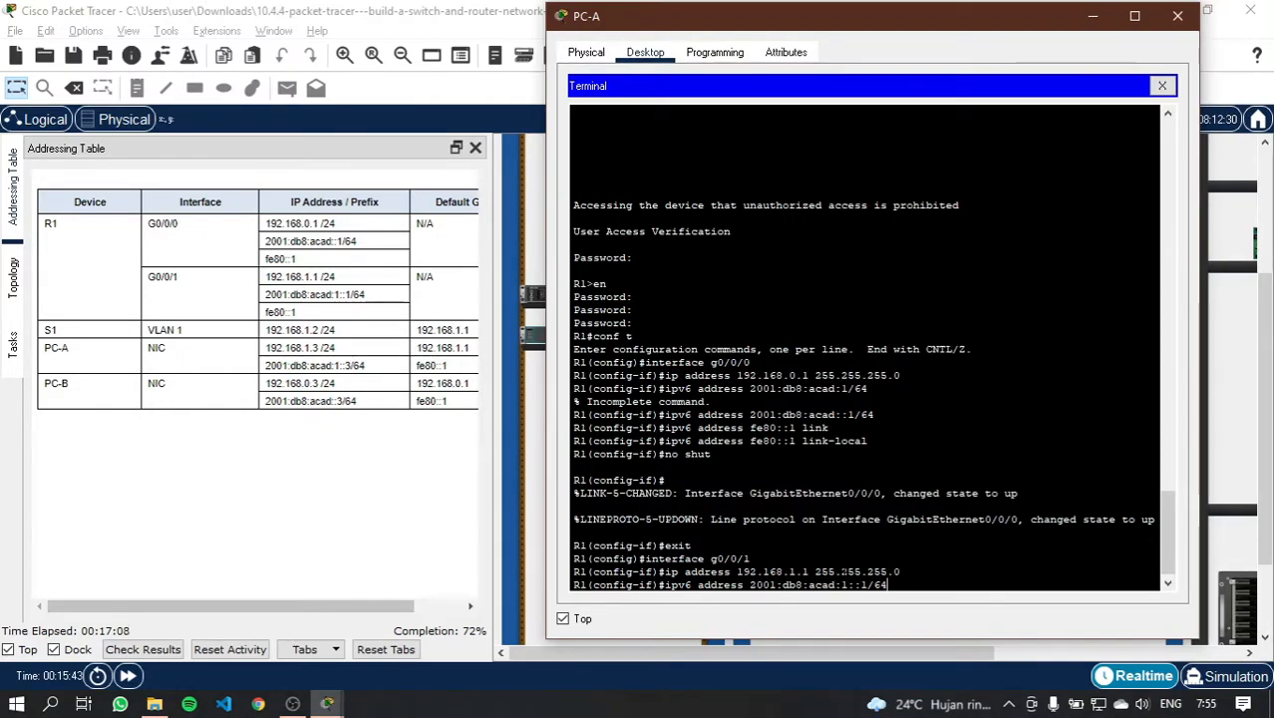
key(Return)
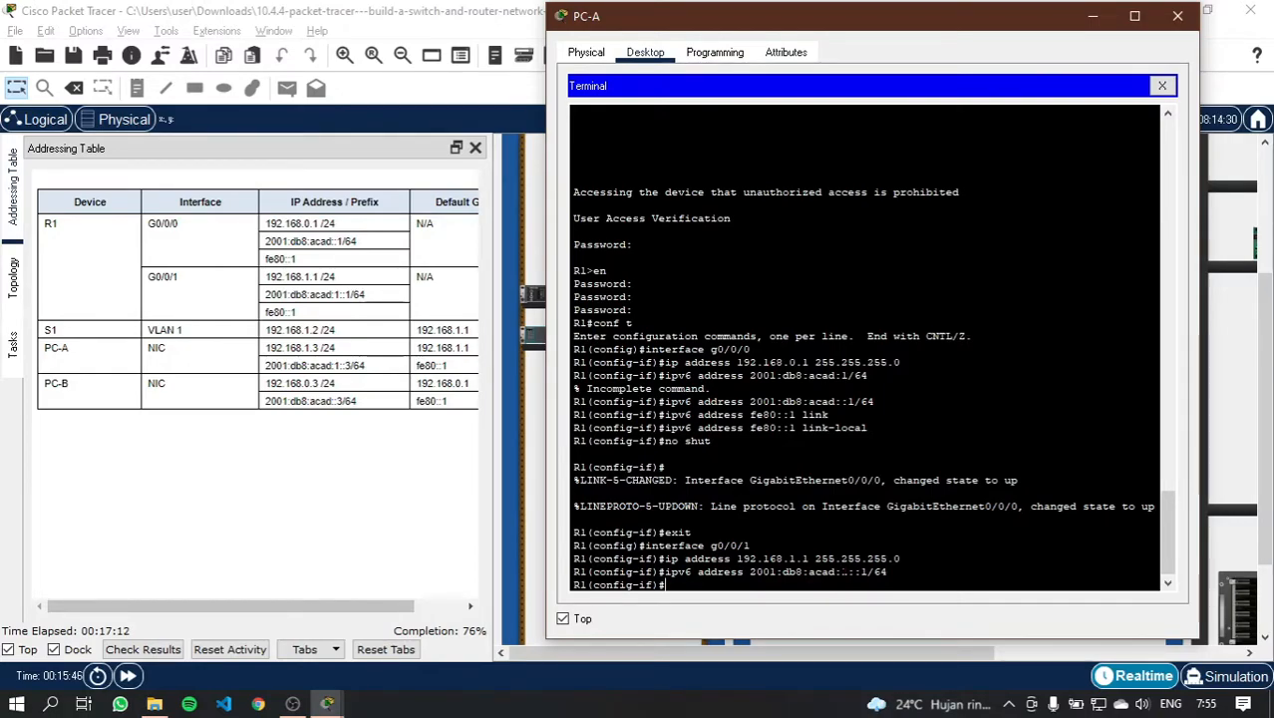
Step: Set fe80::1 as the link-local address of R1's interface g0/0/1 and activate the interface with no shutdown
text(ipv6 address fe80)
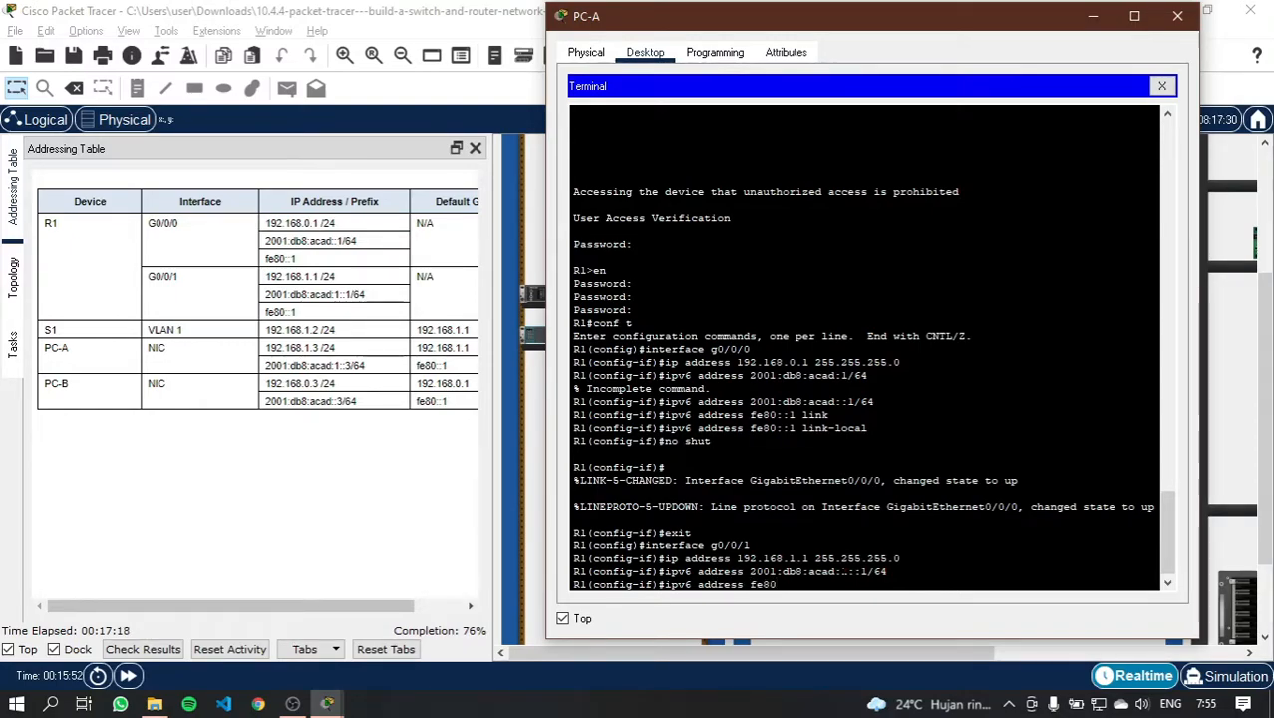
text(::1 l)
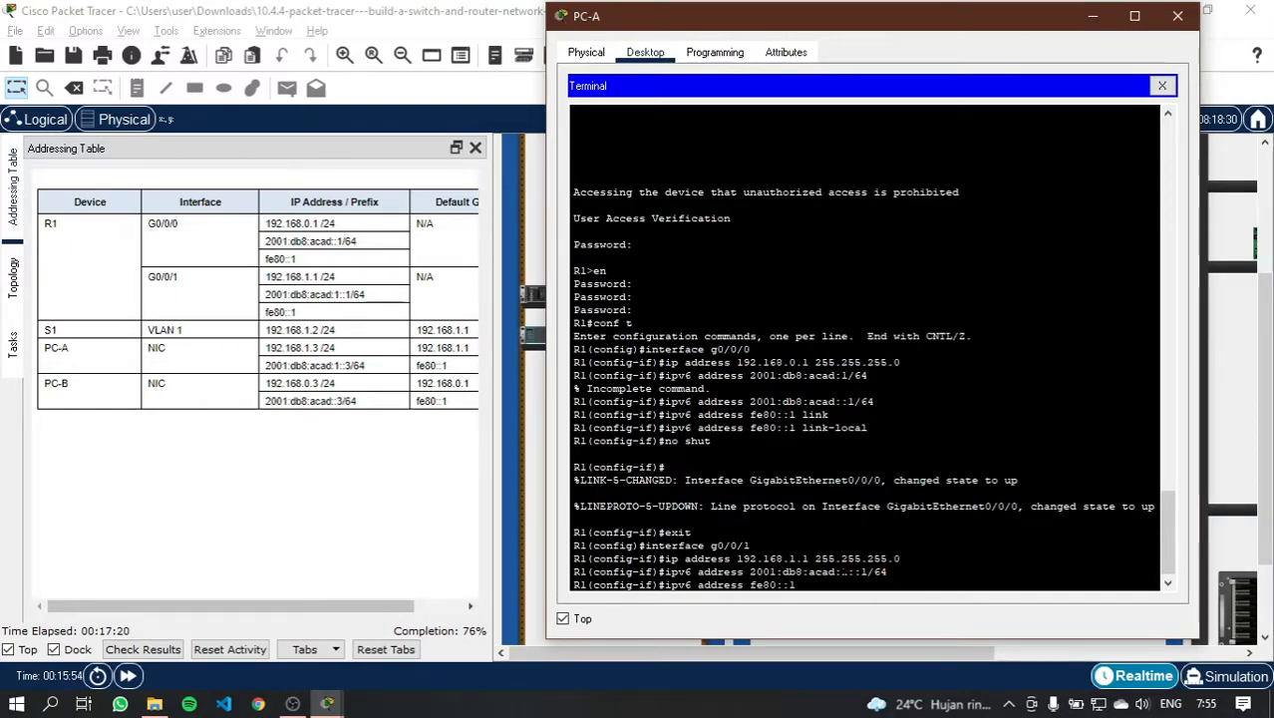
text(ink)
key(Tab)
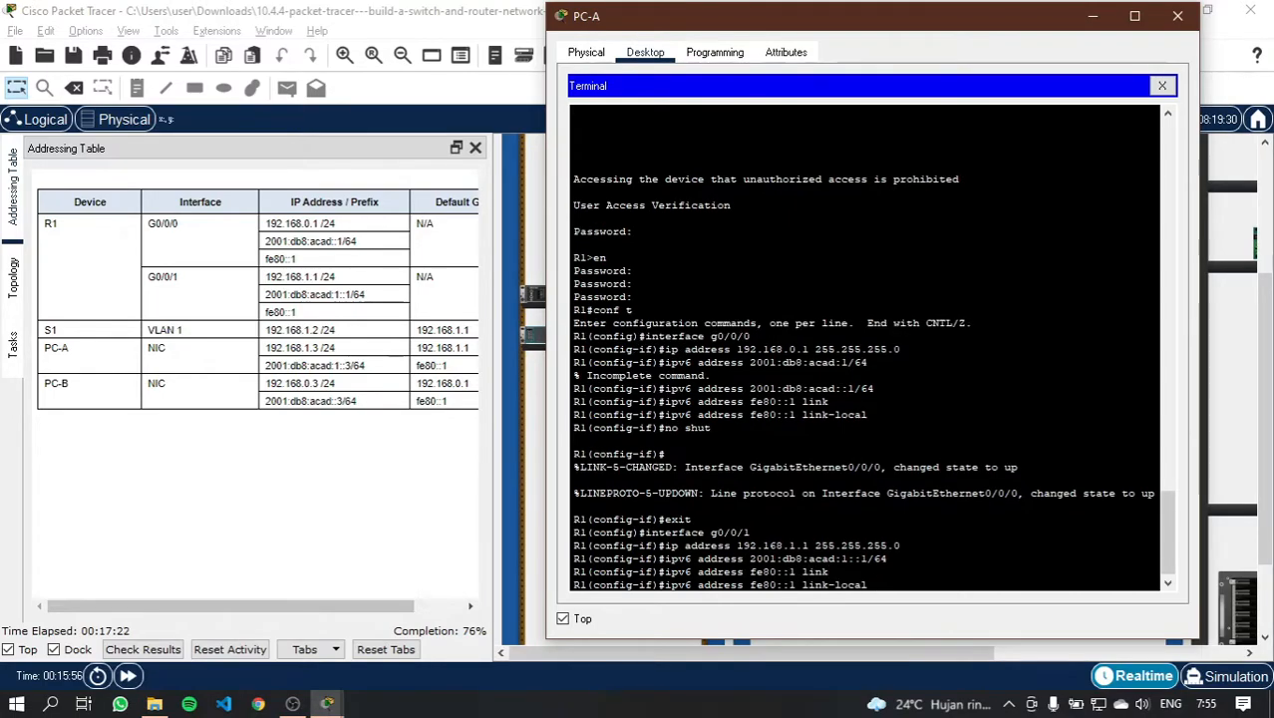
key(Return)
key(Return)
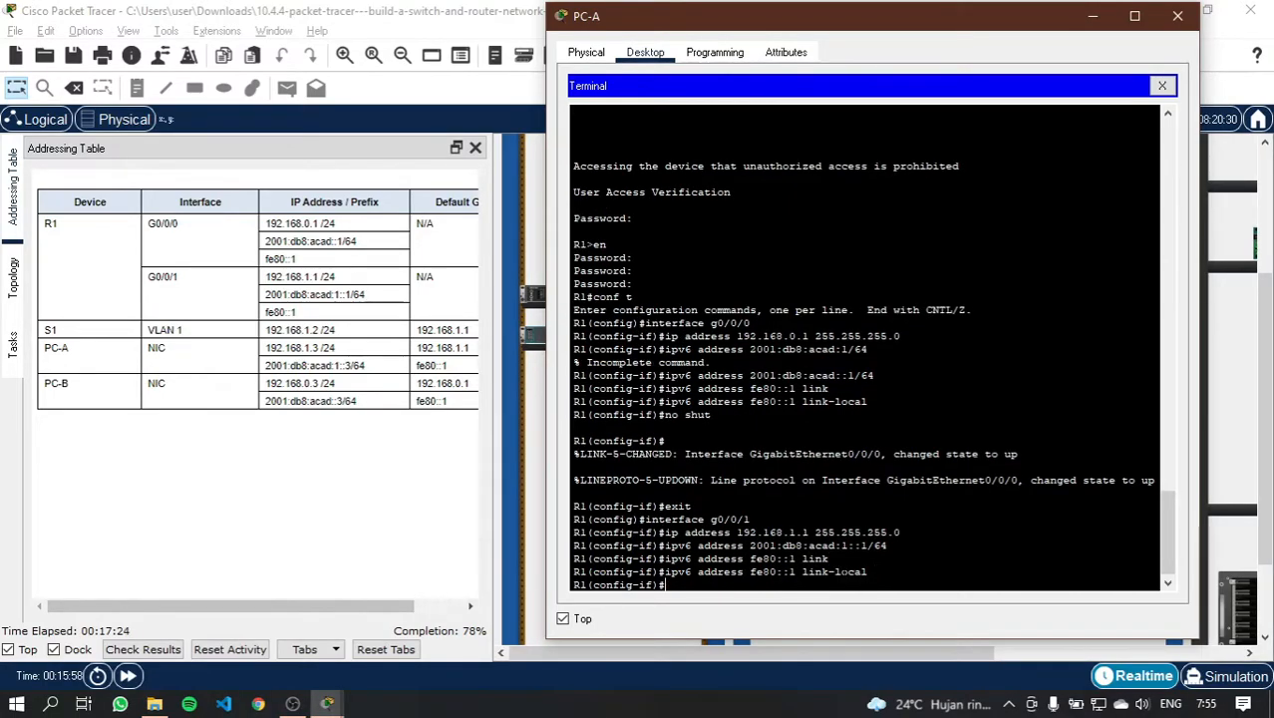
text(no shut)
key(Return)
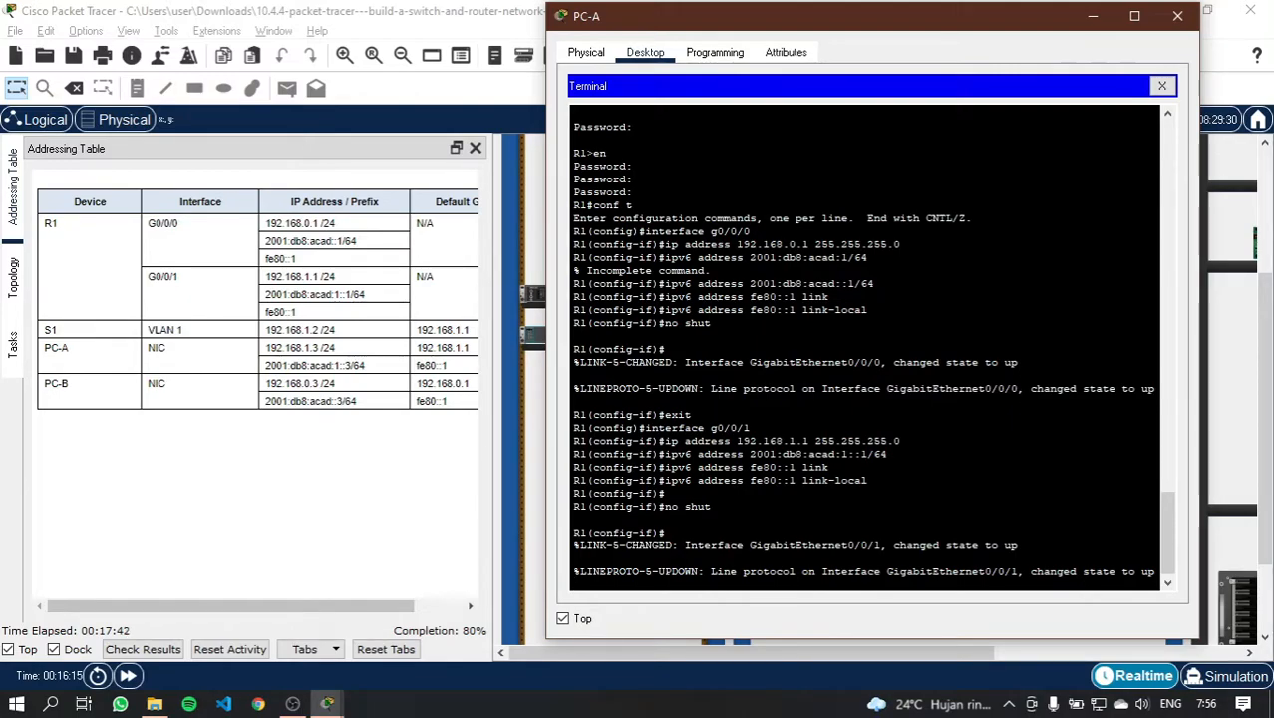
Step: Check the interface description task in the lab instructions and return R1 from g0/0/1 to global configuration mode
click(5, 360)
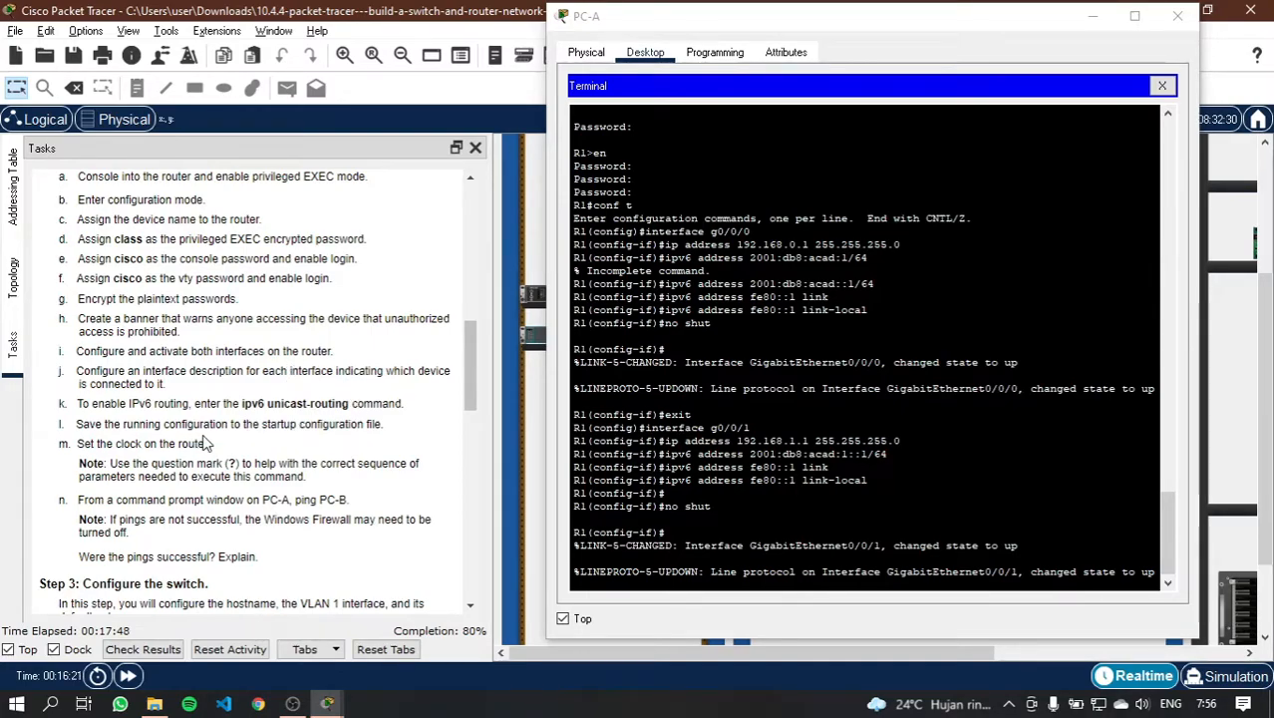
drag(78, 370, 139, 370)
click(140, 370)
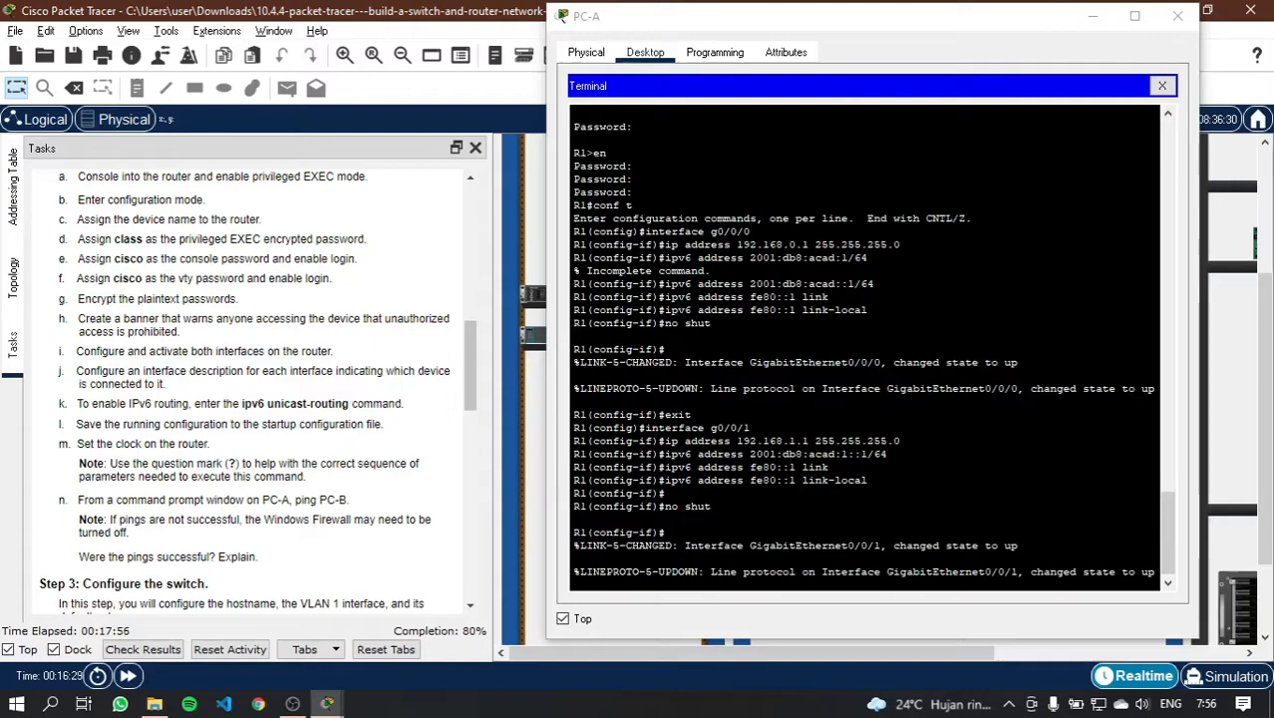
click(809, 448)
key(Return)
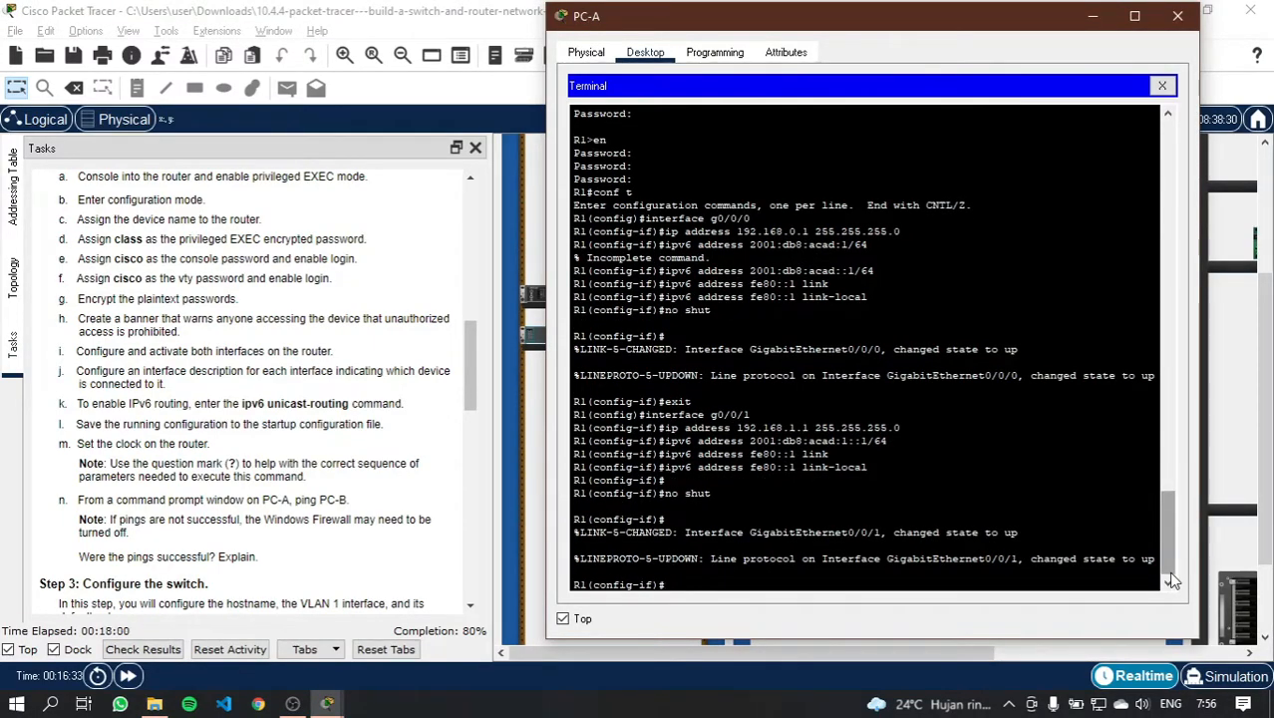
text(exit)
key(Return)
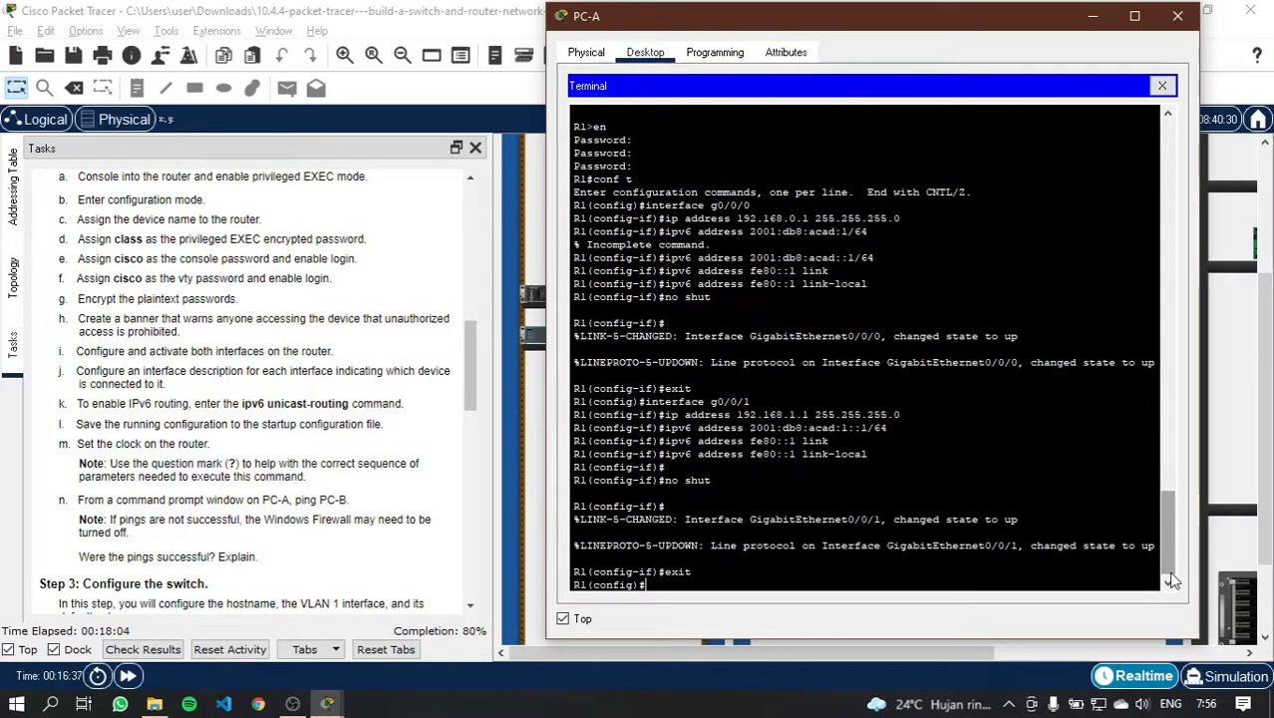
Step: Set the description of R1's interface g0/0/0 to "terhubung ke PC-B" and return to global configuration mode
key(Return)
text(interface)
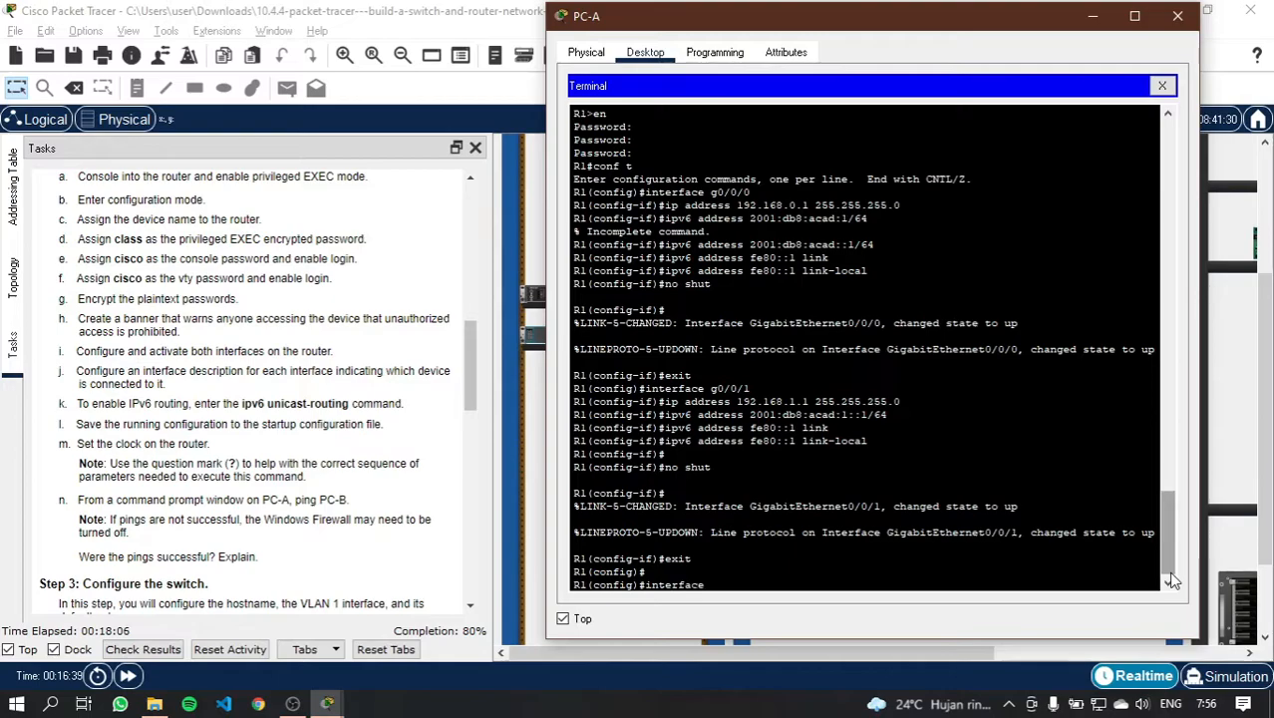
text( g0/0/0)
key(Return)
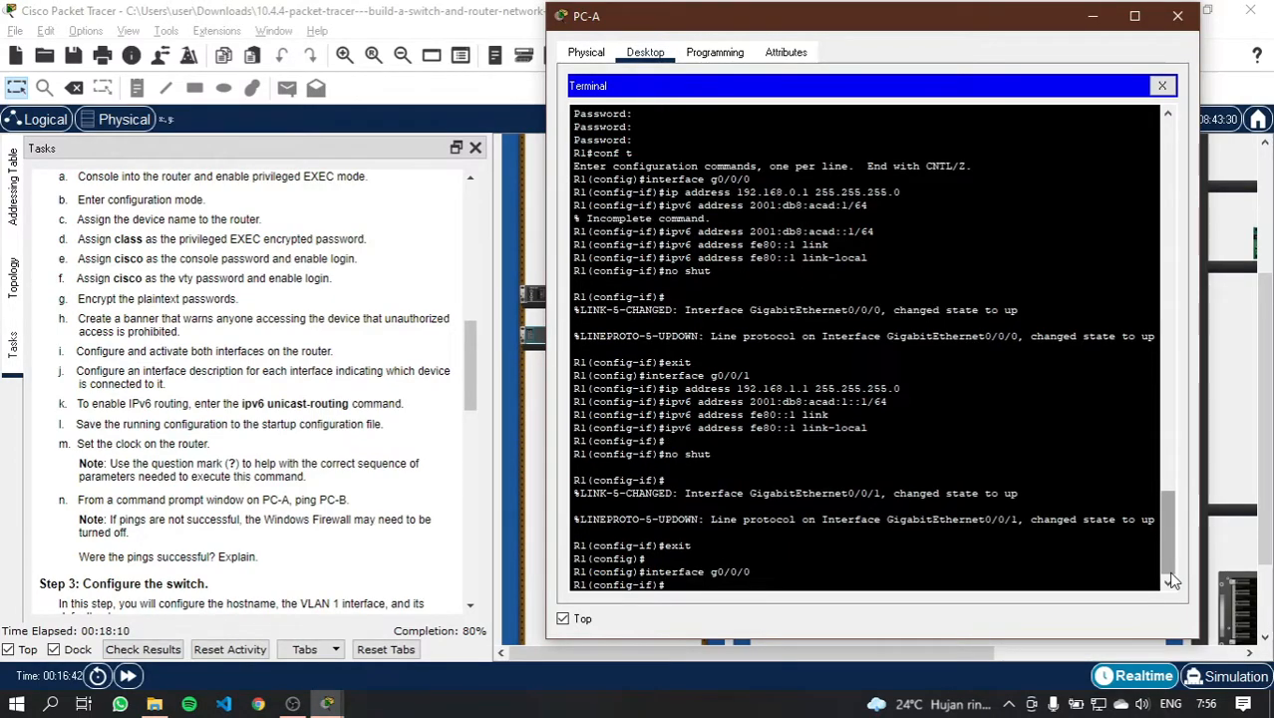
text(descrip)
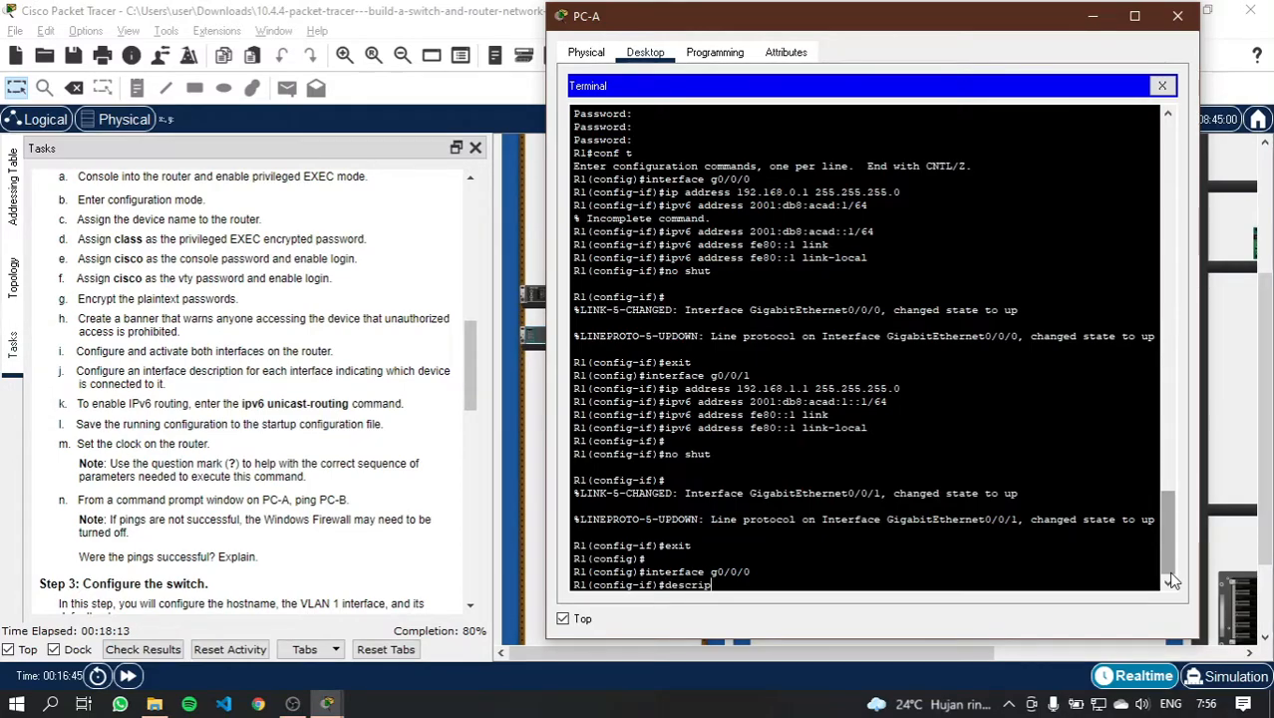
key(Tab)
text(terhubung ke PC-B)
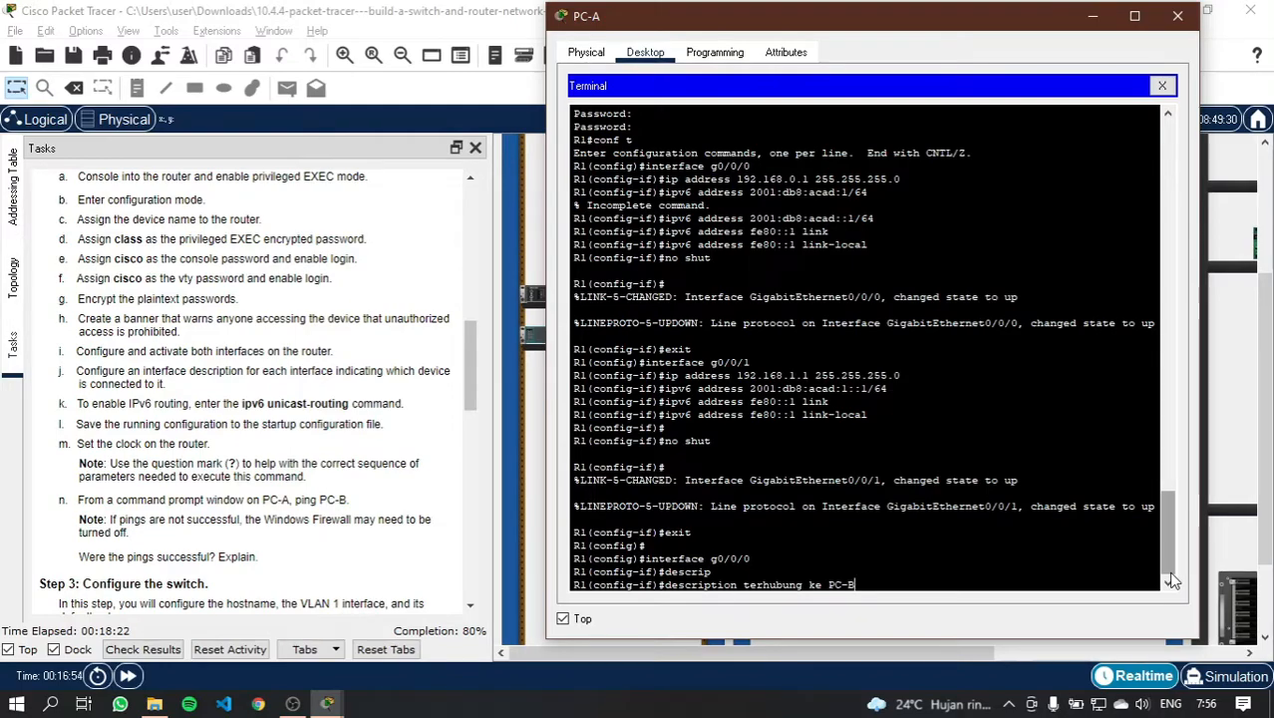
key(Return)
text(exit)
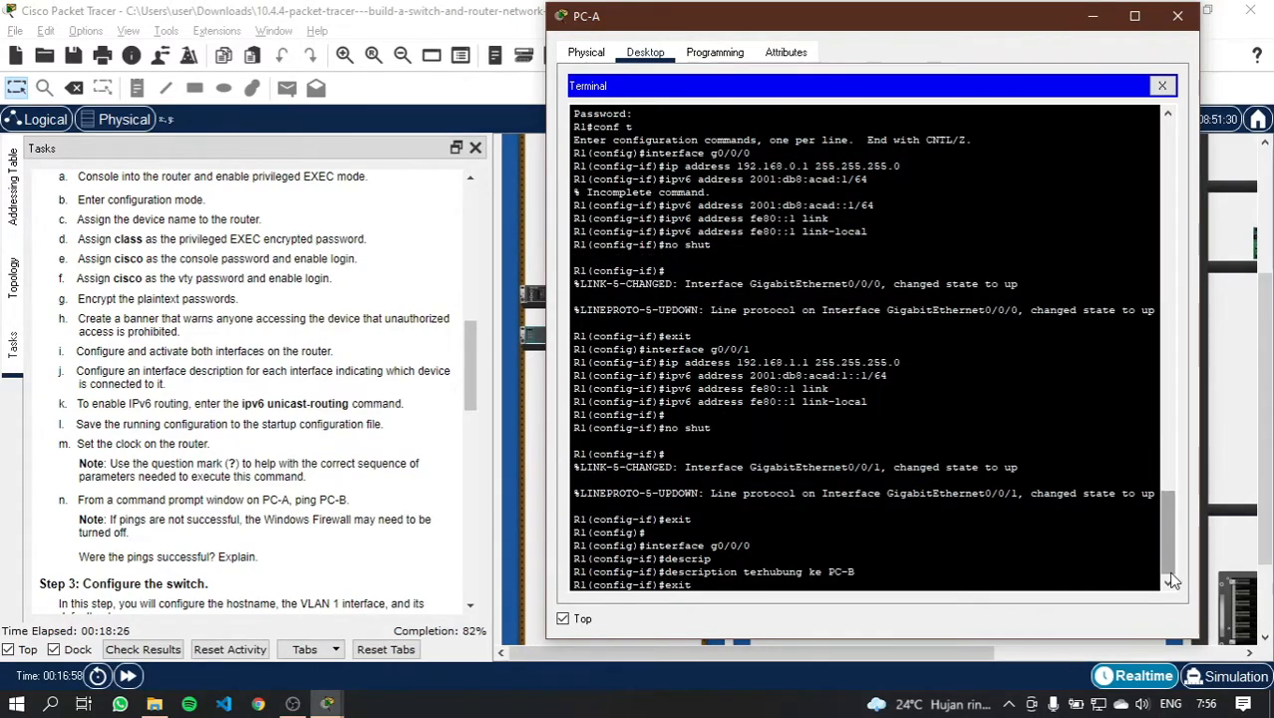
key(Return)
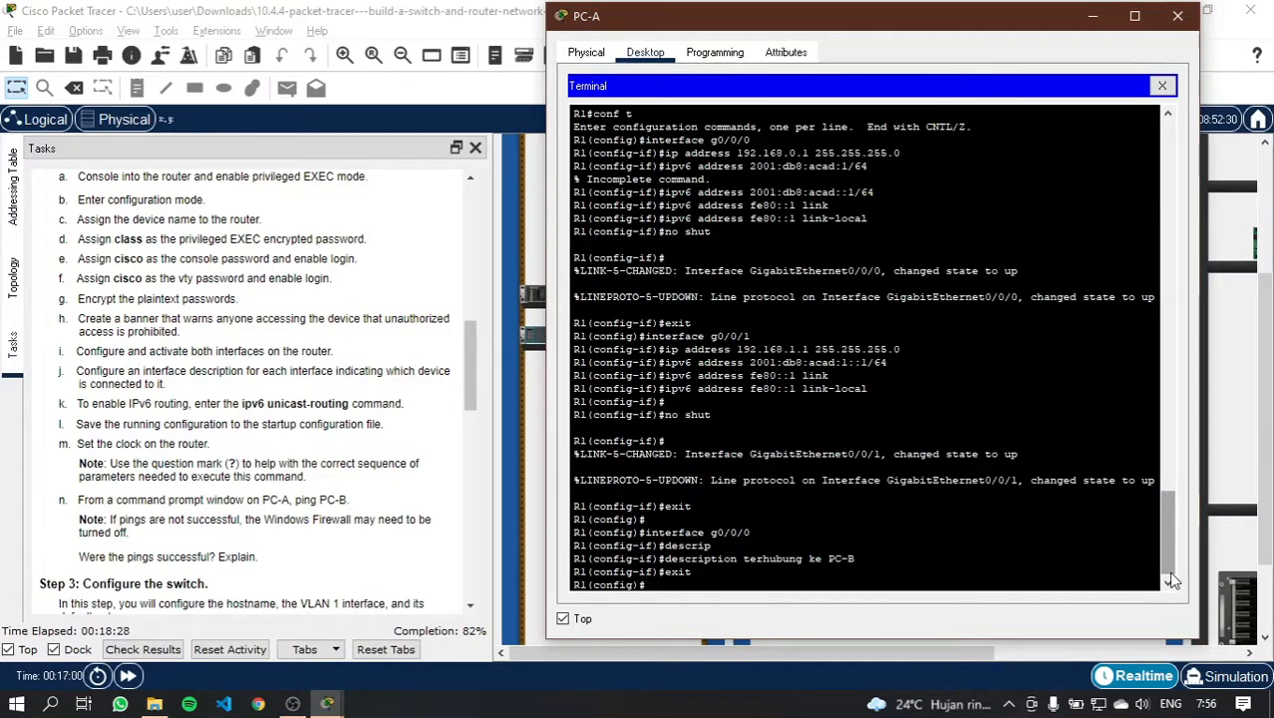
Step: Set the description of R1's interface g0/0/1 to "terhubung ke F0/5 S1" and return to global configuration mode
text(interface)
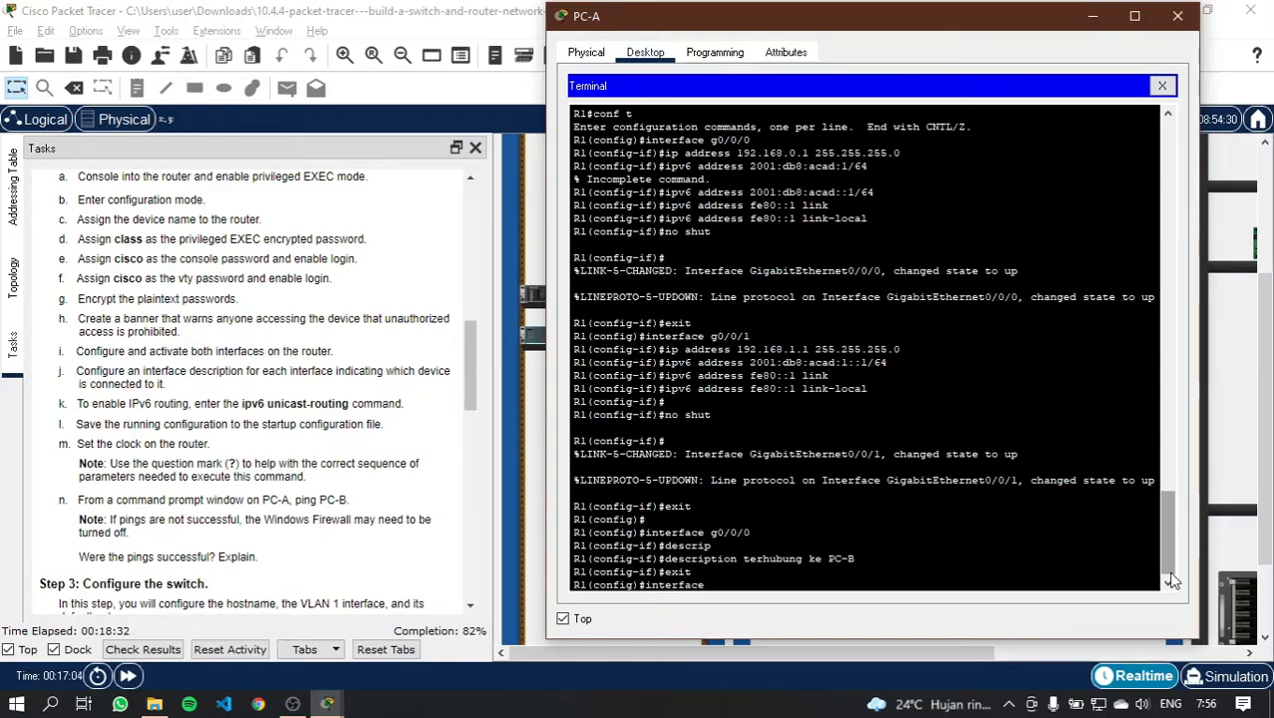
text( g0/0/1)
key(Return)
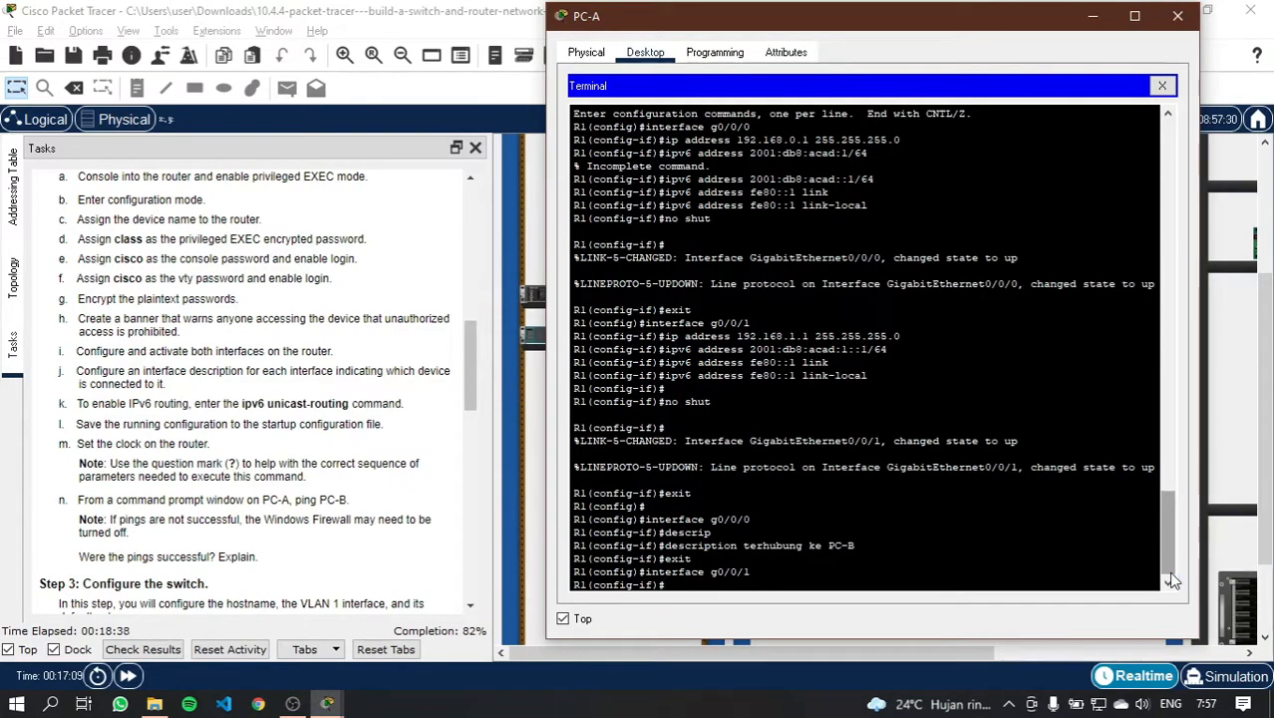
text(desc)
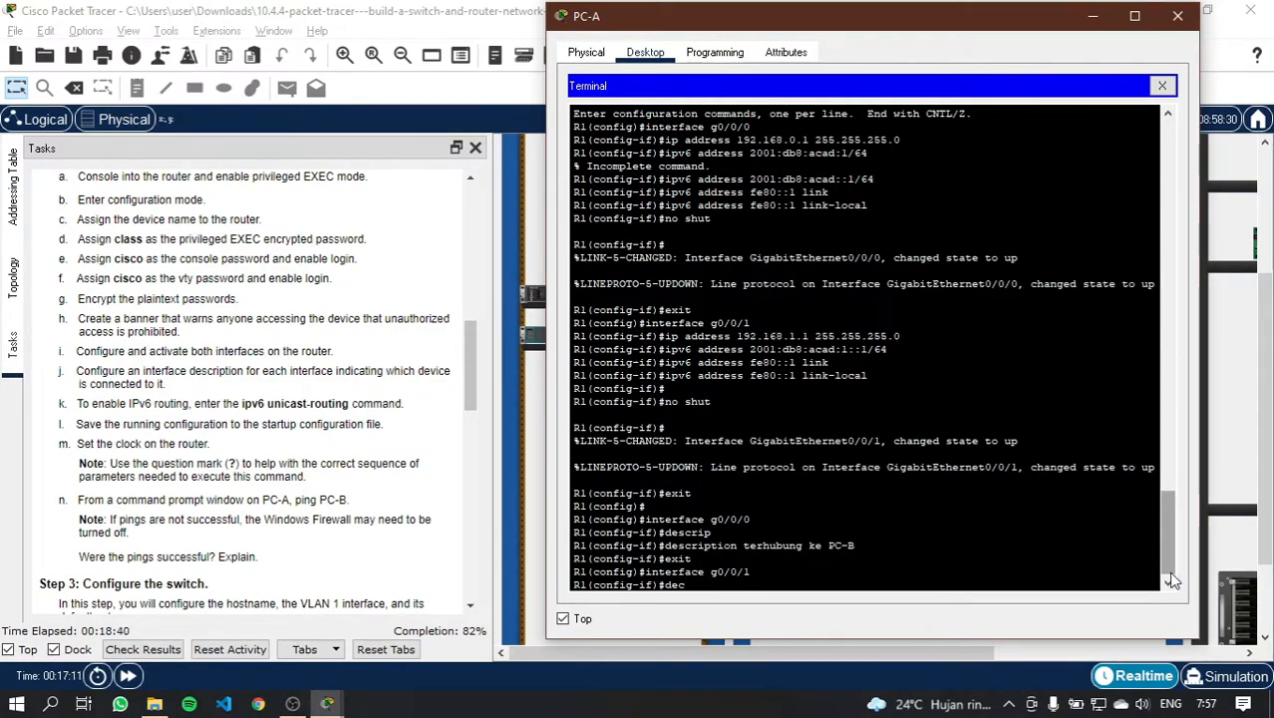
text(ription)
key(Tab)
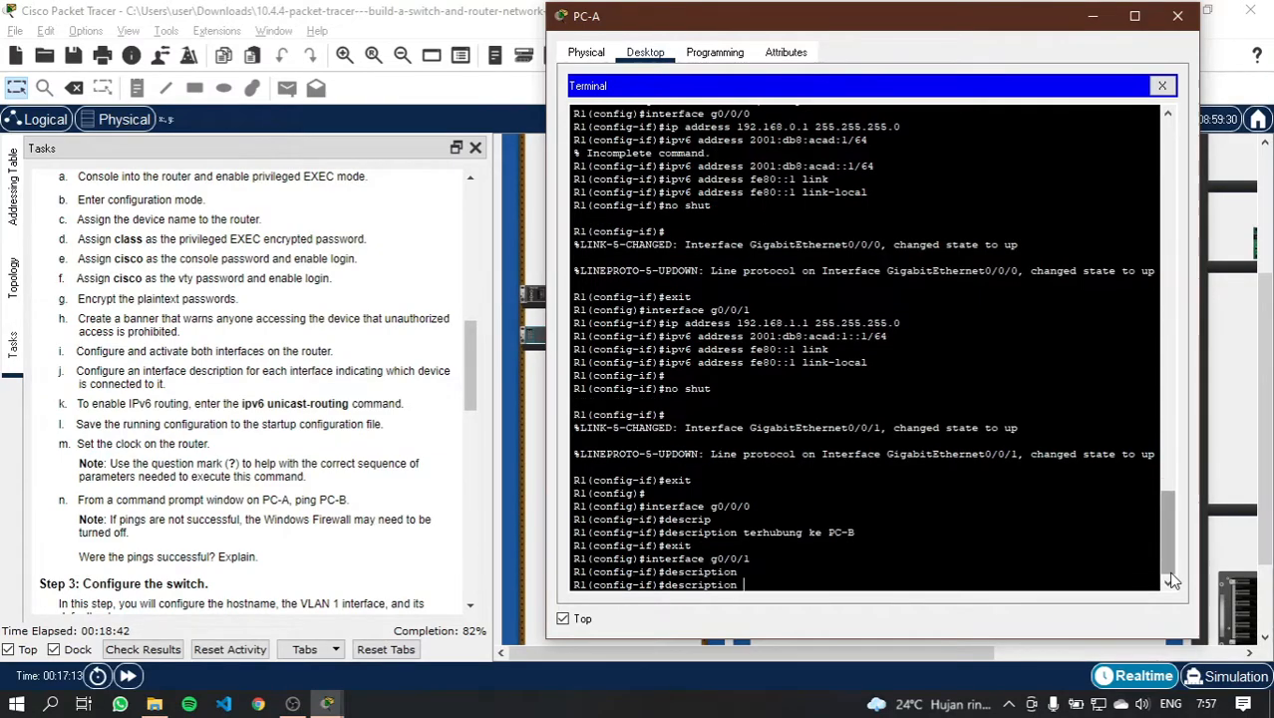
text(terhubung ke F0/s)
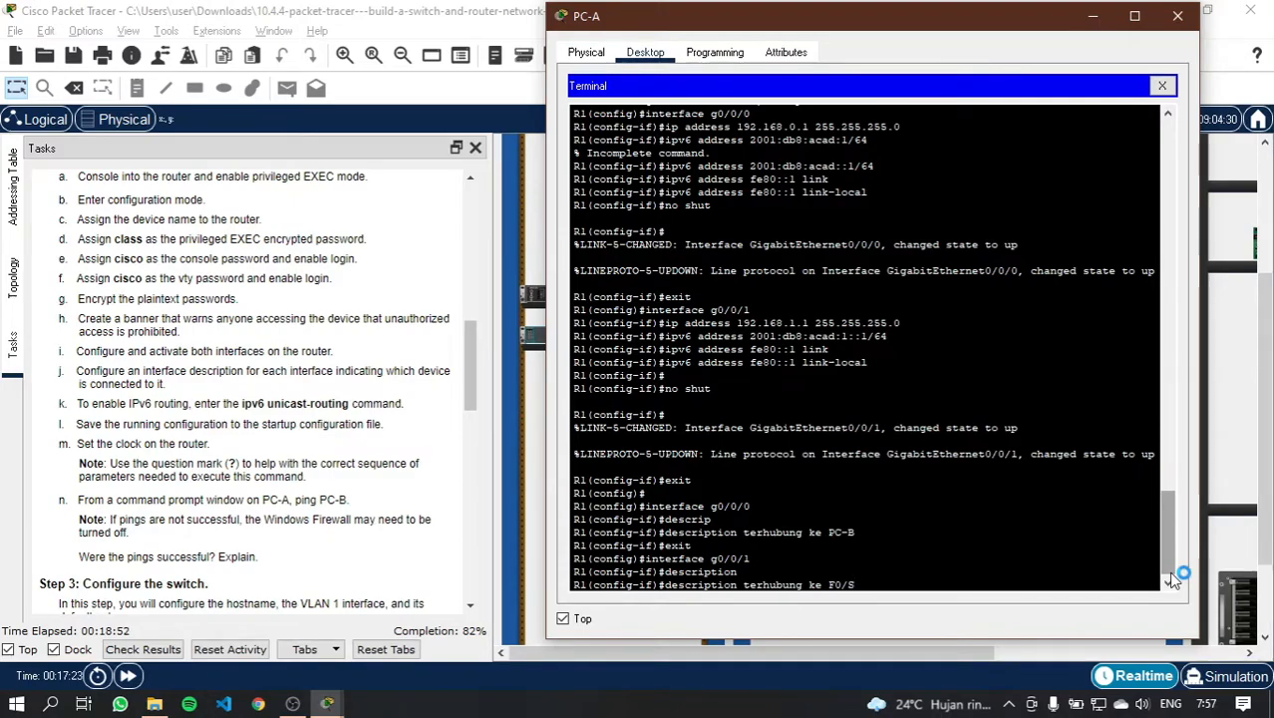
text( S1)
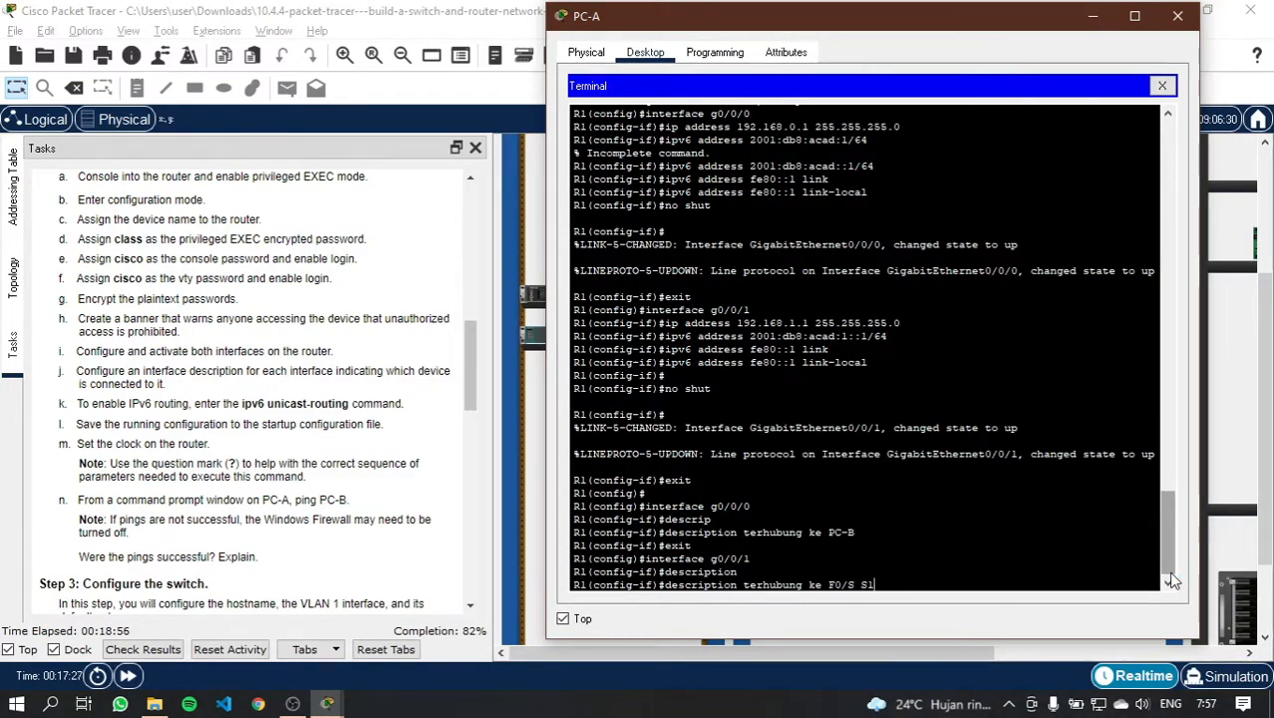
key(Left)
key(Left)
key(Left)
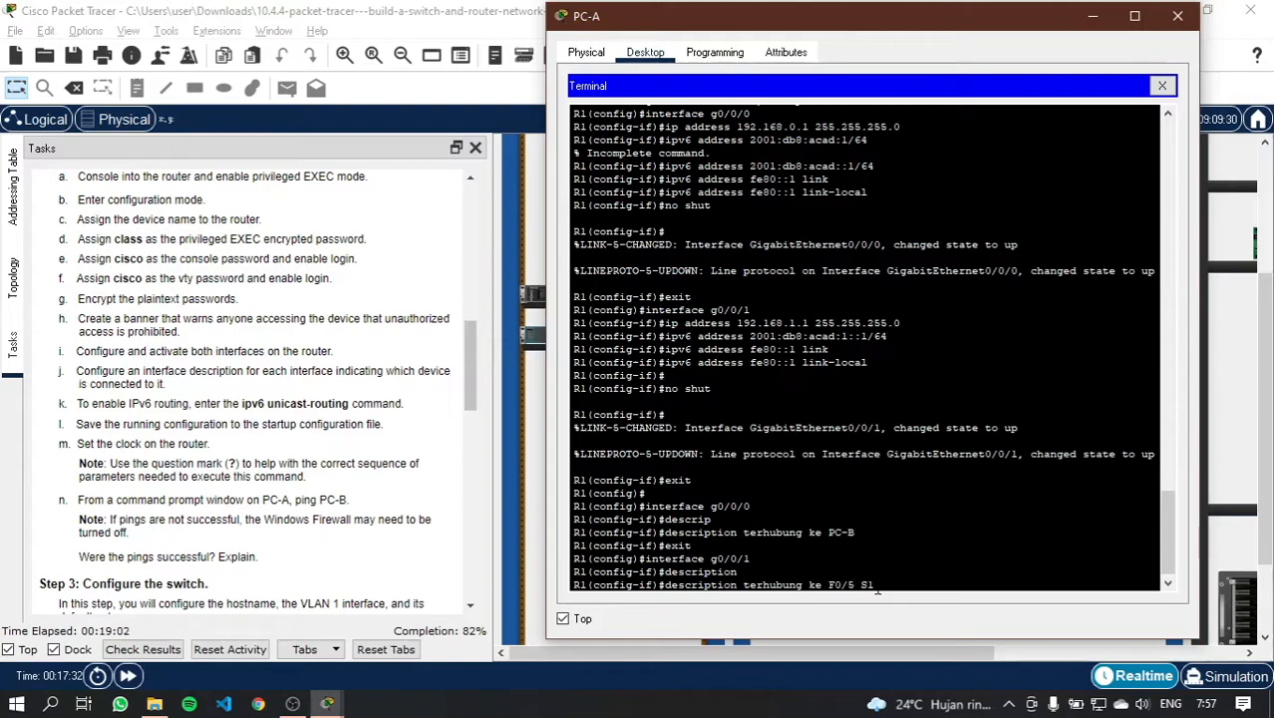
key(Return)
key(Return)
text(exit)
key(Return)
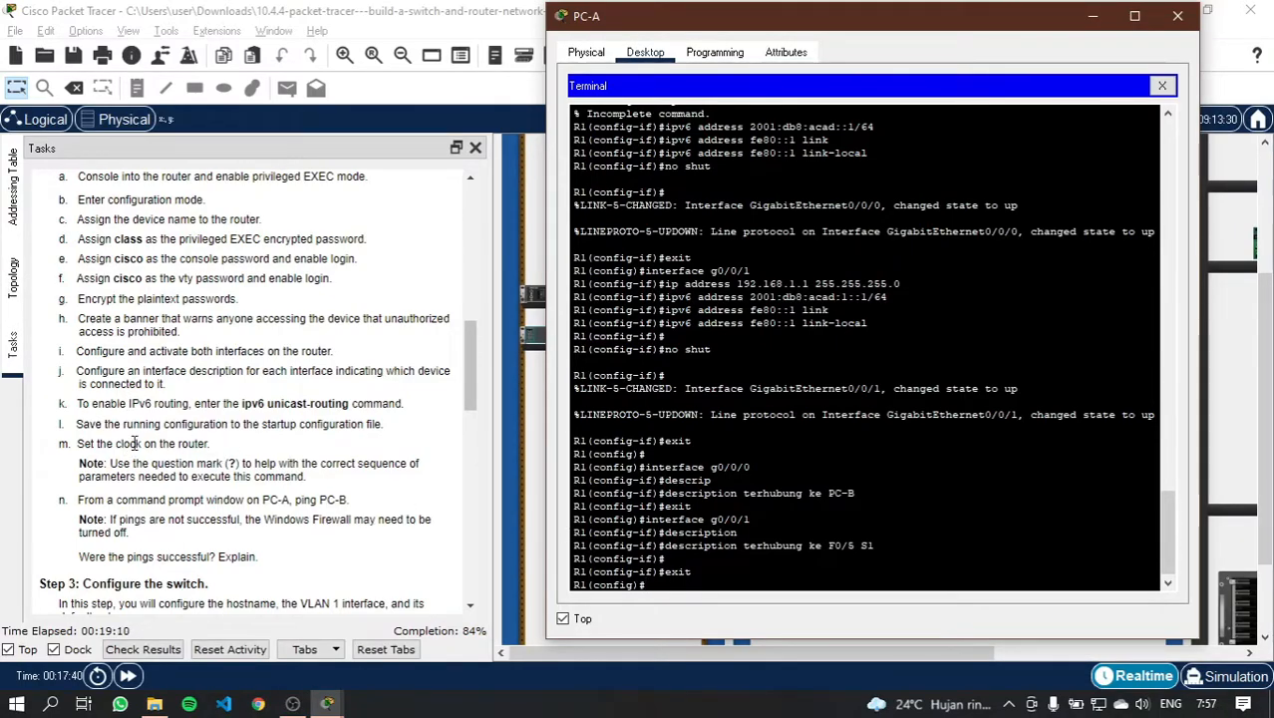
Step: Enable IPv6 routing on R1 with the ipv6 unicast-routing command
click(167, 405)
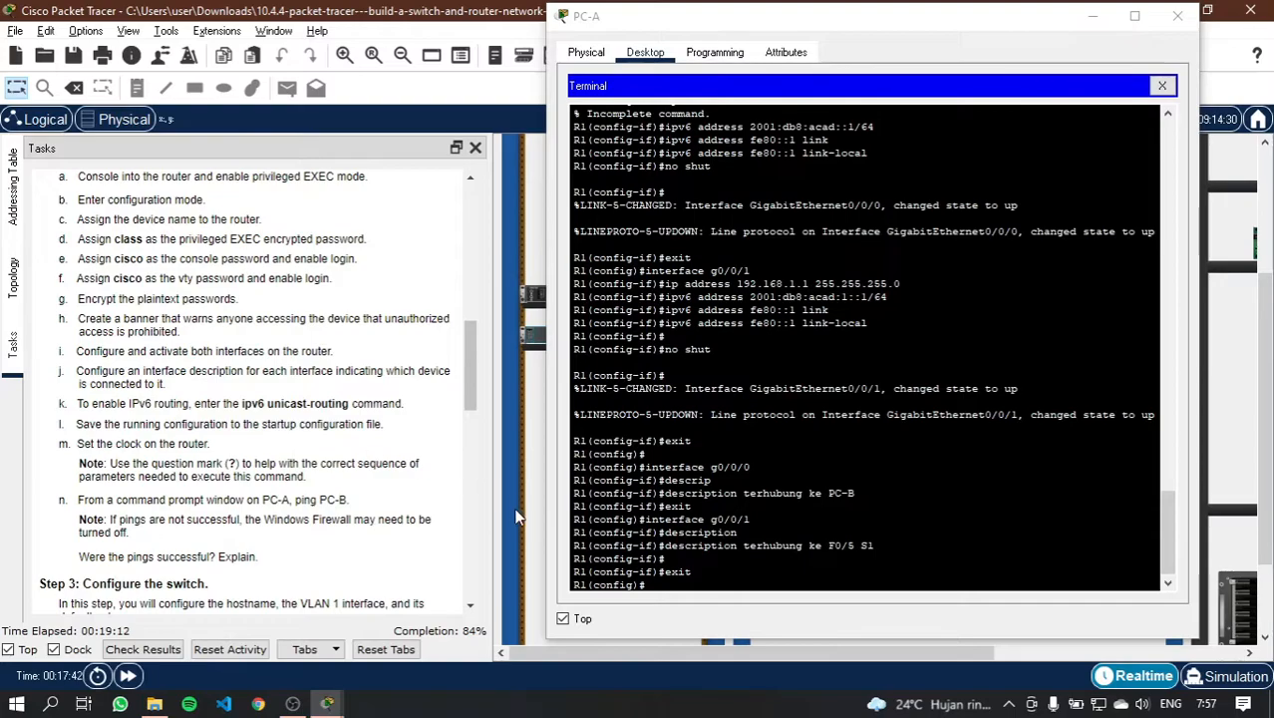
click(676, 590)
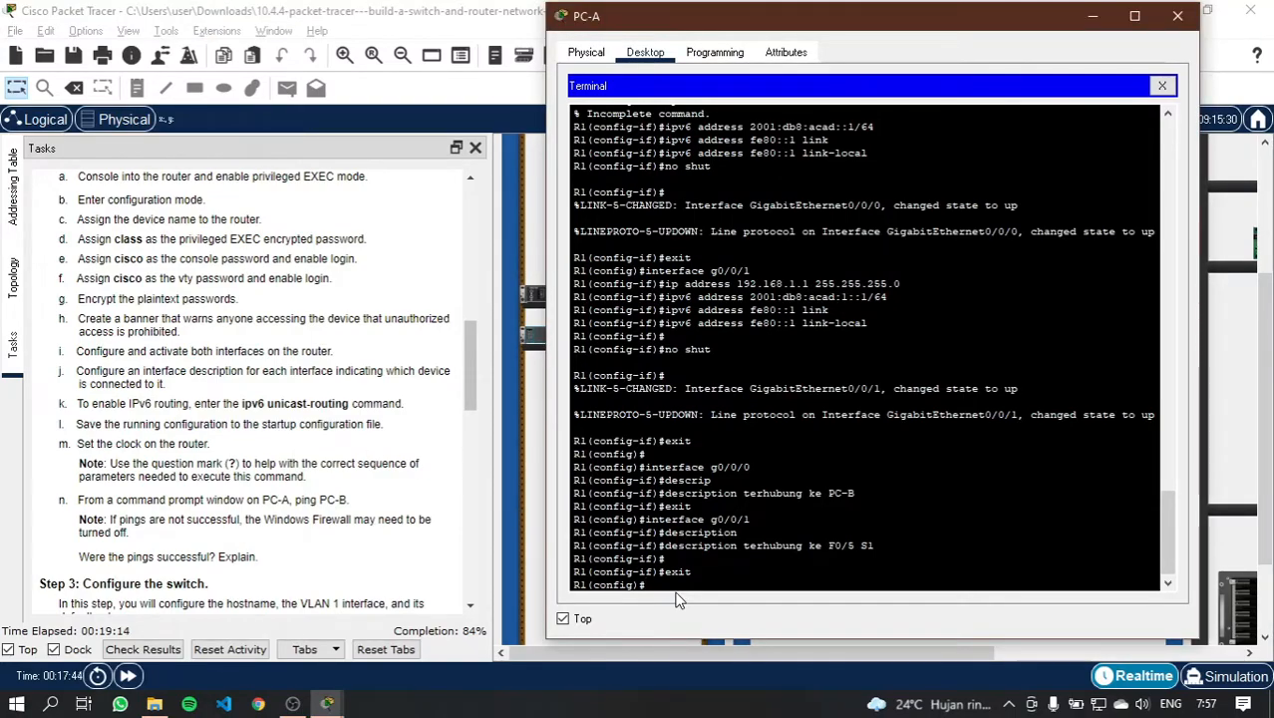
key(Return)
text(ipv)
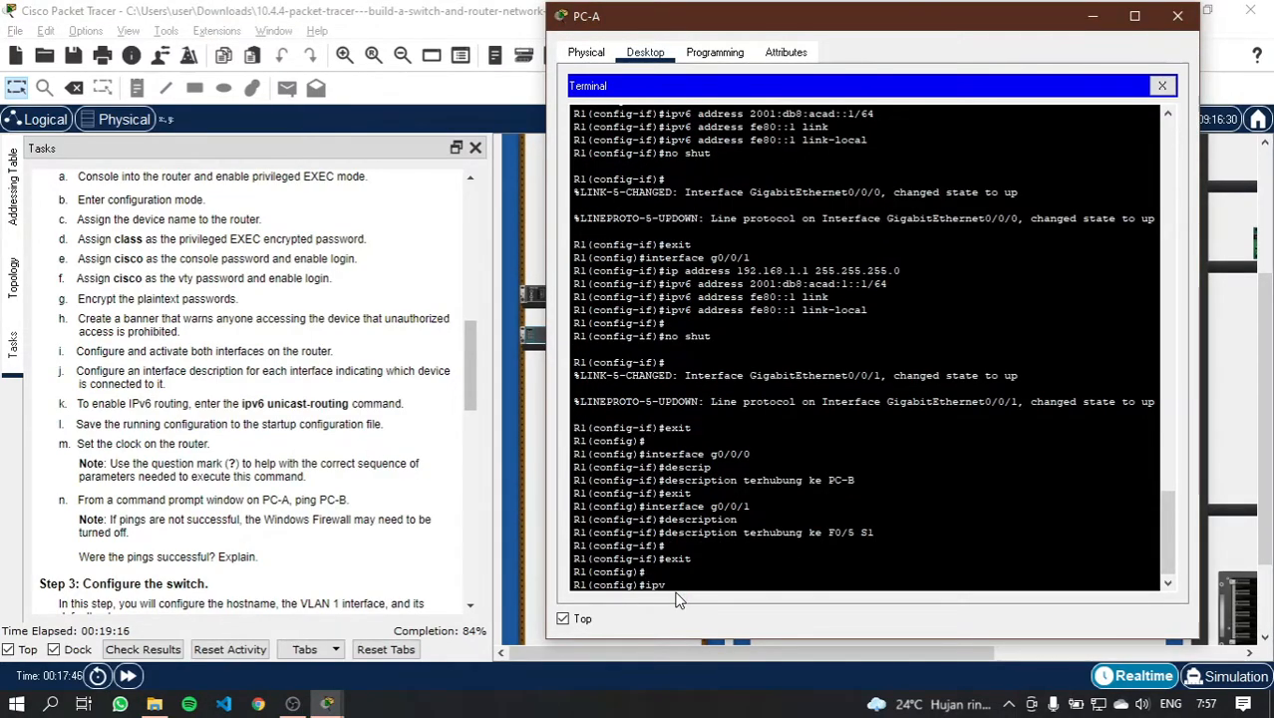
text(6 uni)
key(Tab)
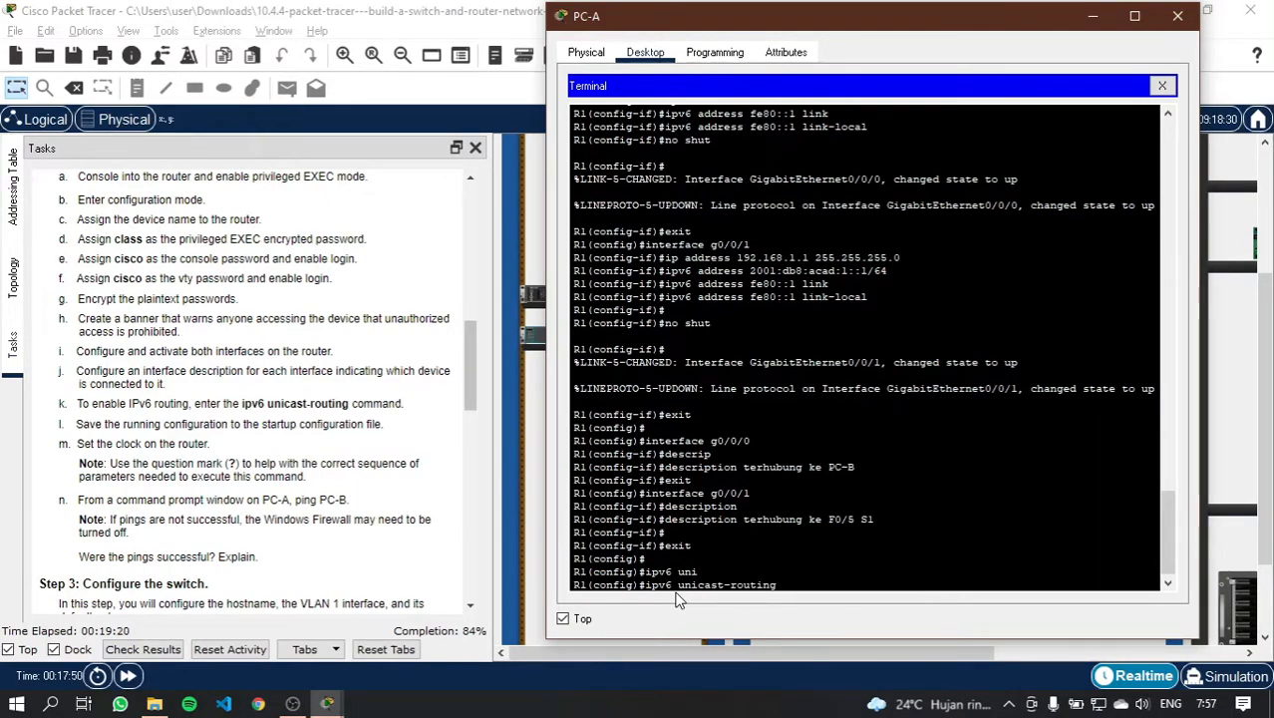
key(Return)
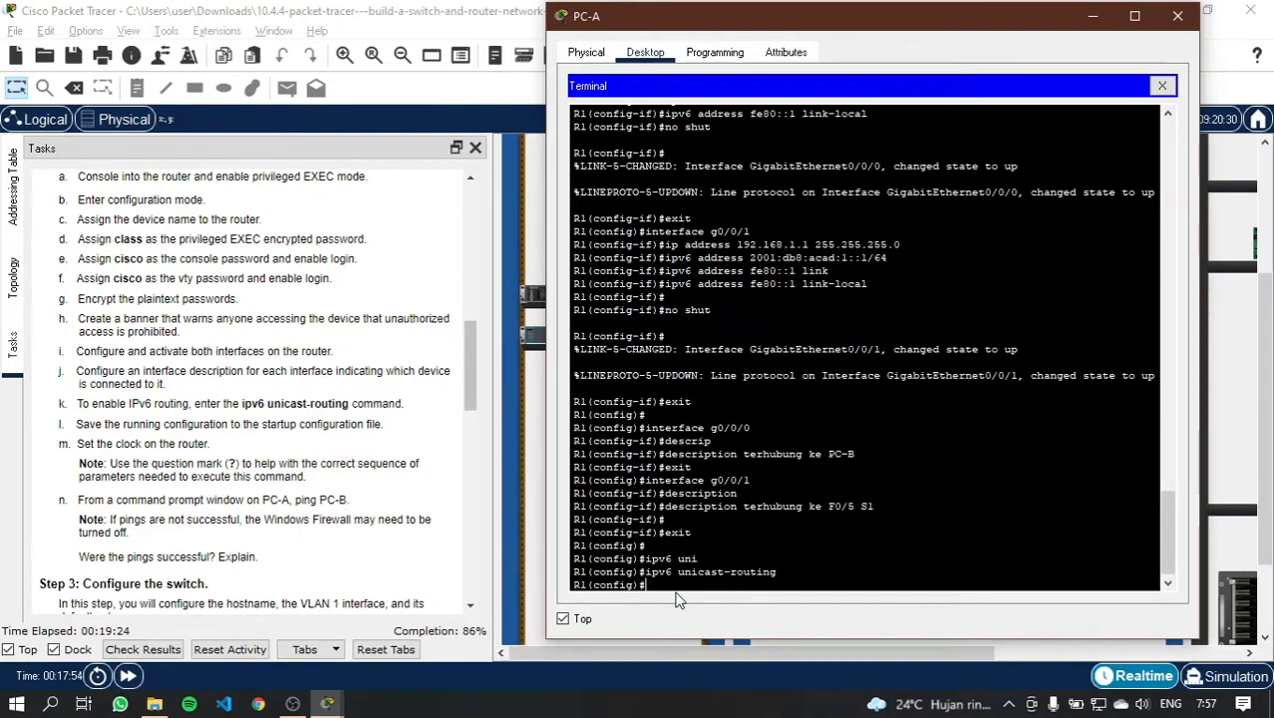
Step: Leave global configuration mode and save R1's running configuration to startup-config, accepting the default destination filename
key(Return)
text(exit)
key(Return)
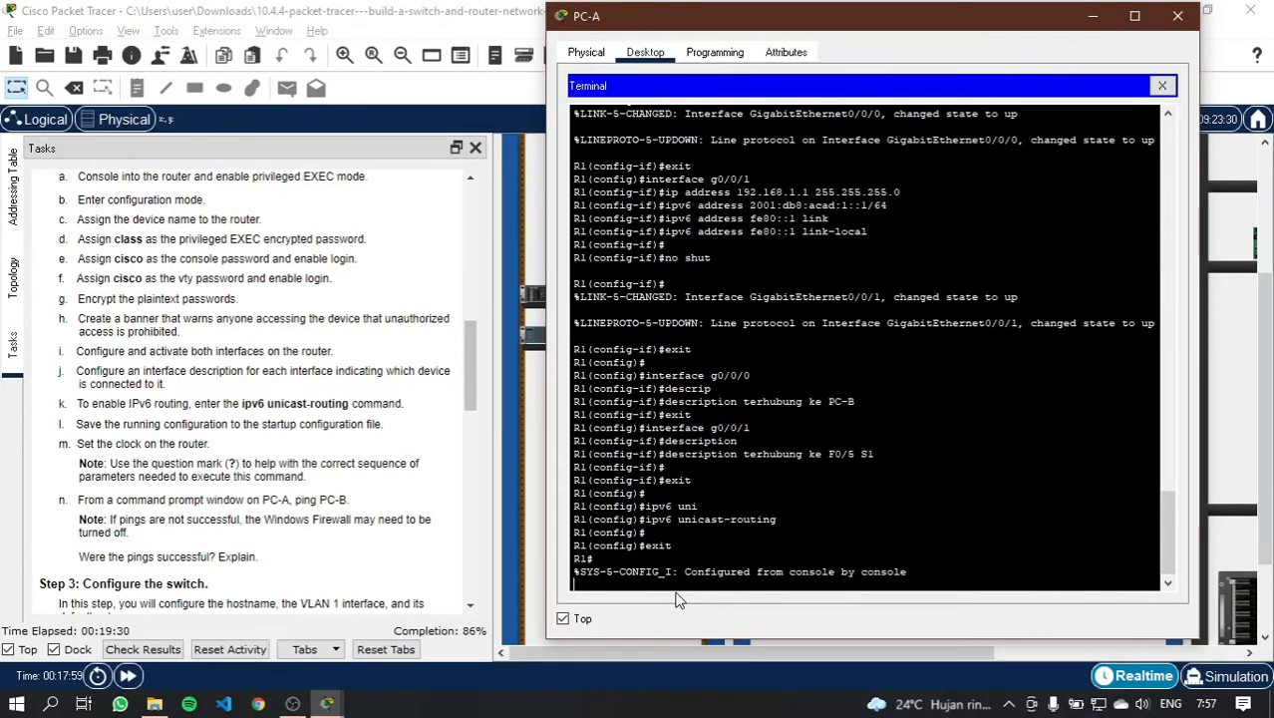
key(Return)
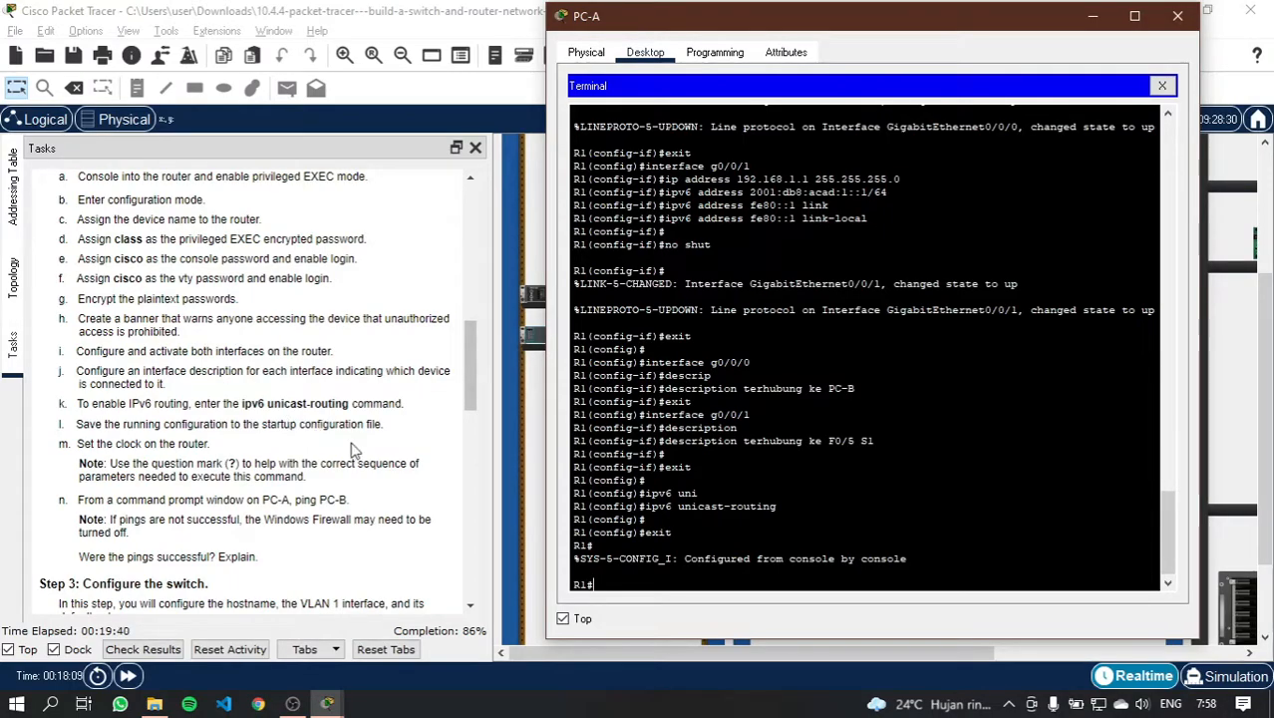
text(py)
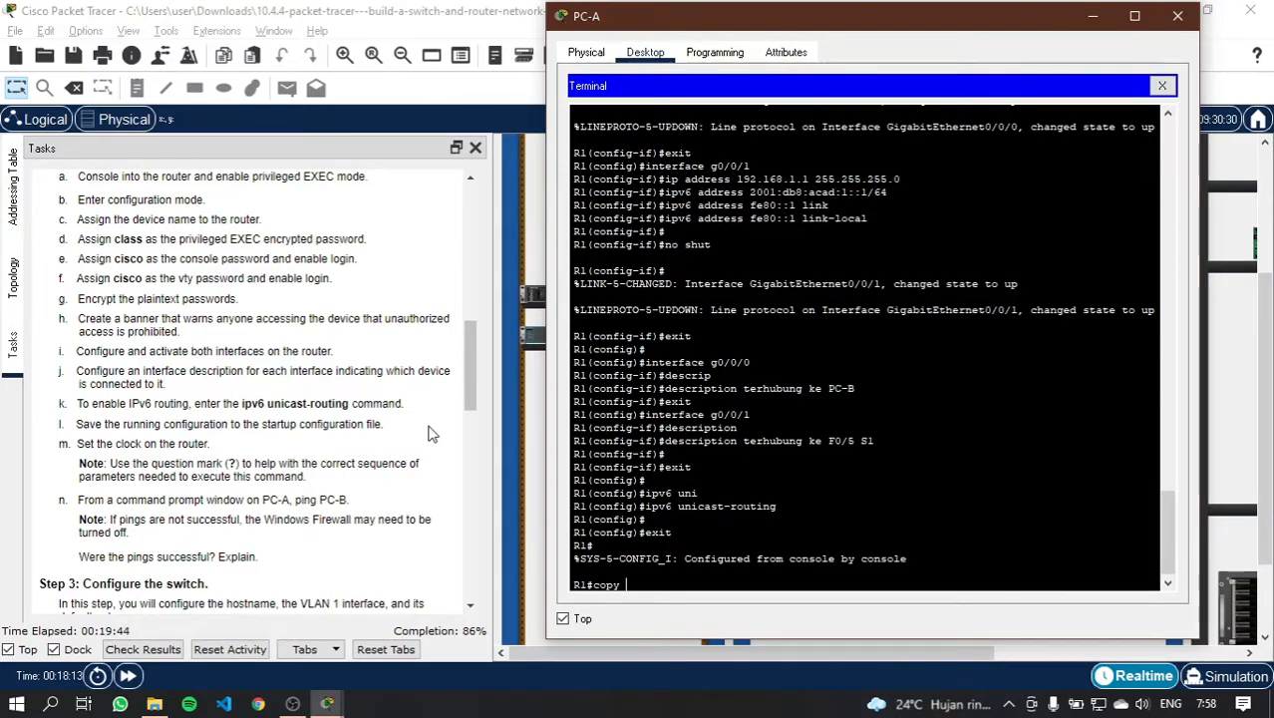
key(Tab)
text(ru)
key(Tab)
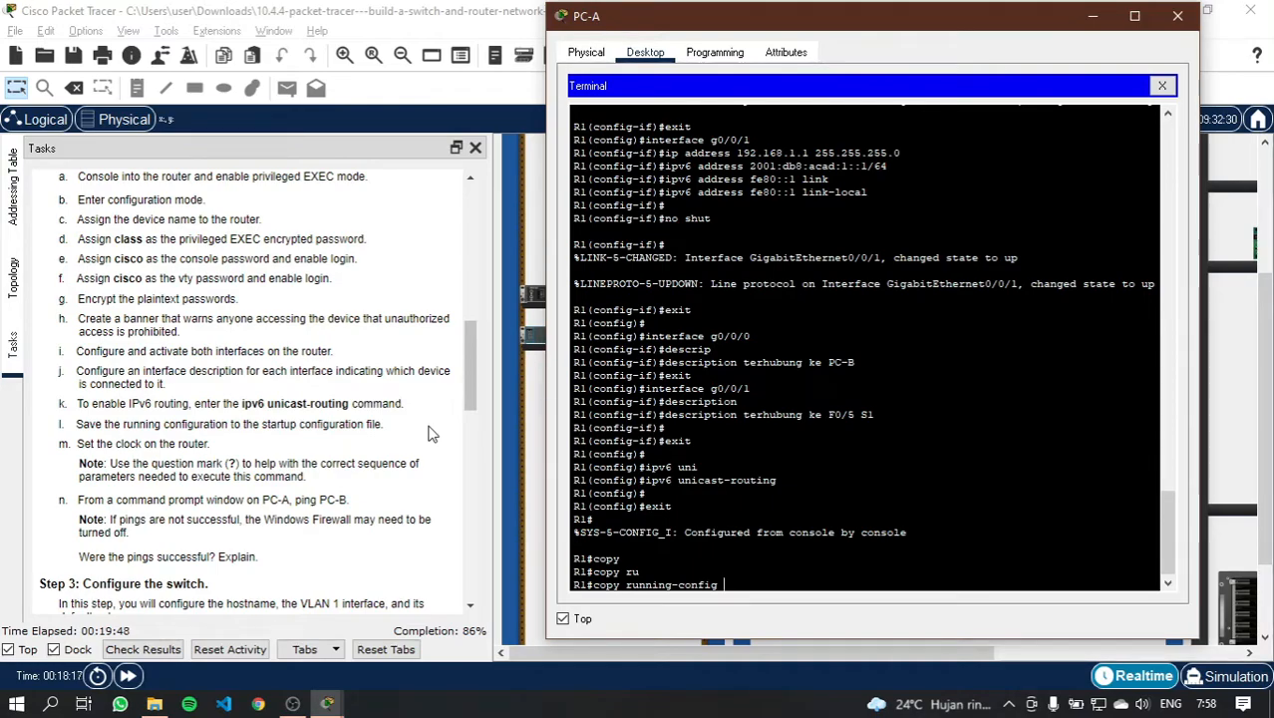
text(start)
key(Tab)
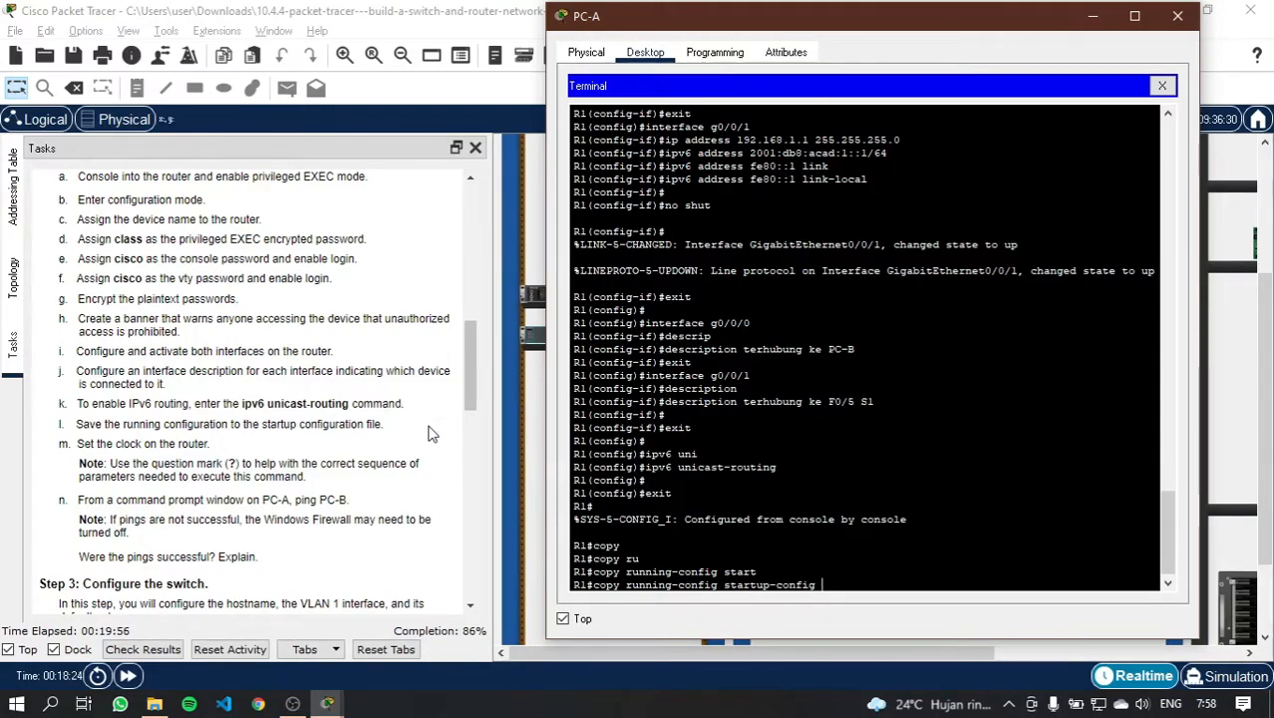
key(Return)
key(Return)
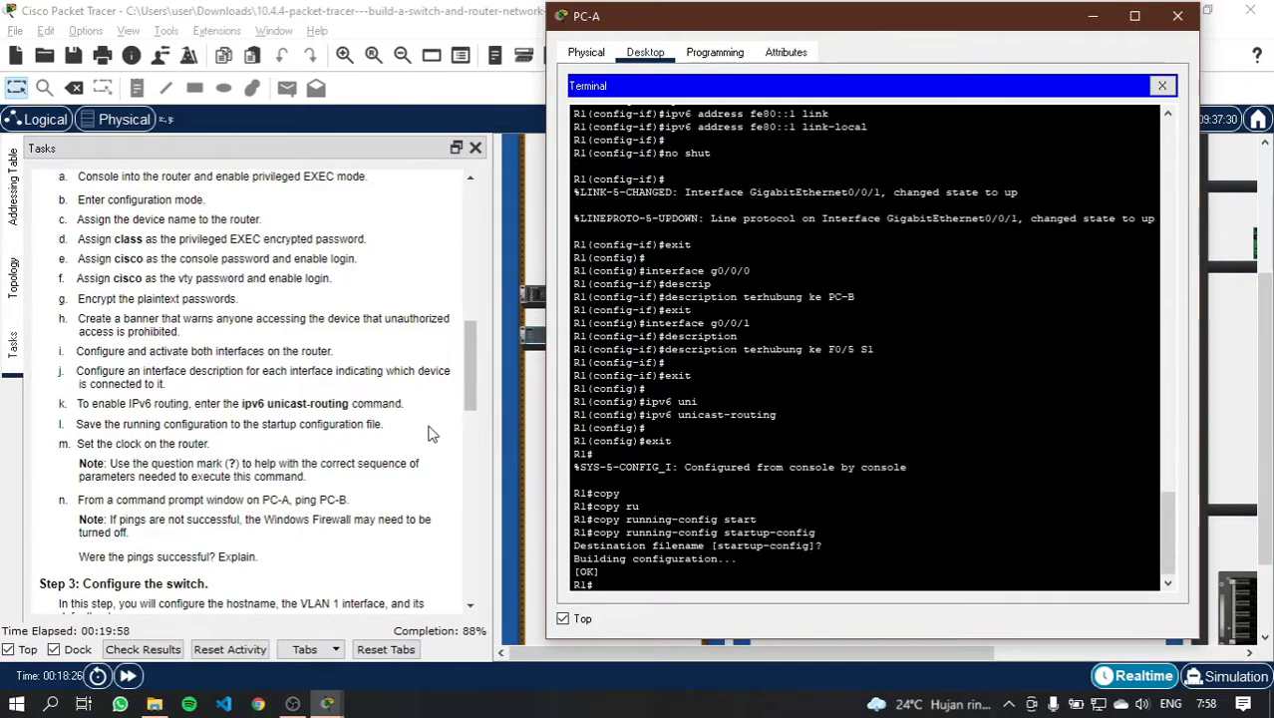
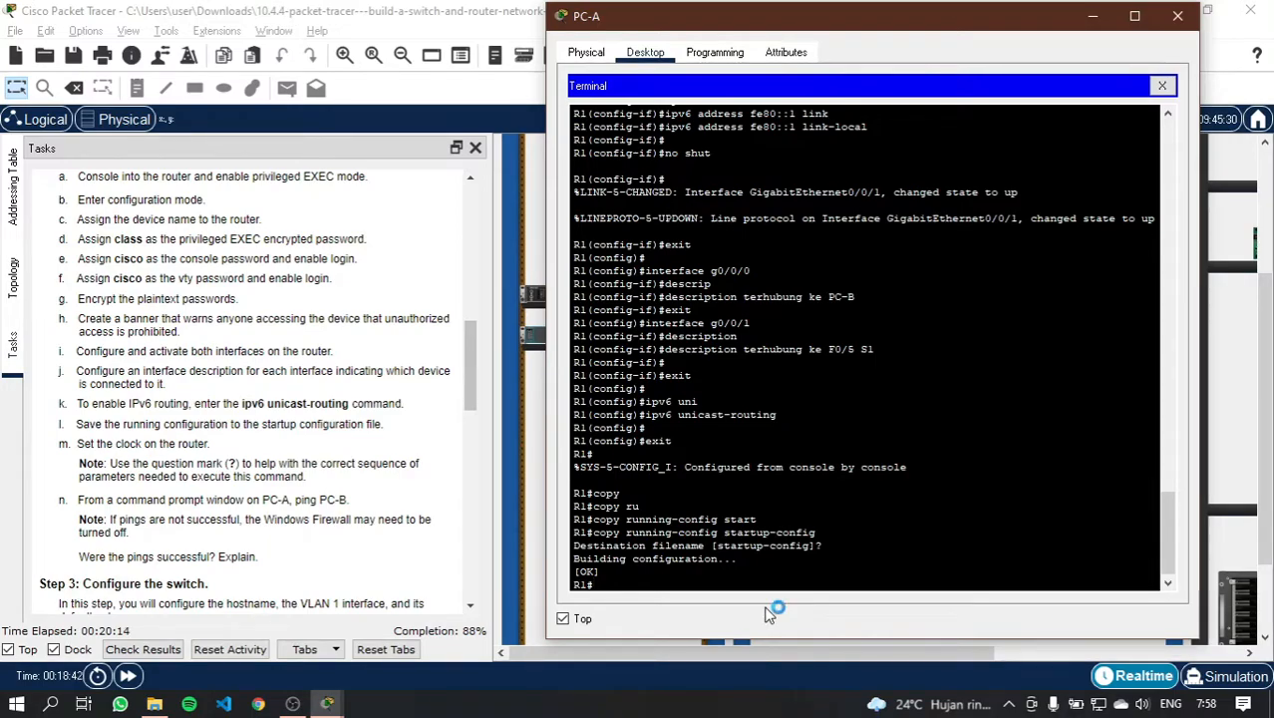
Step: Try to set R1's clock with the command clock set 08:00:00
key(Return)
key(Return)
text(clo)
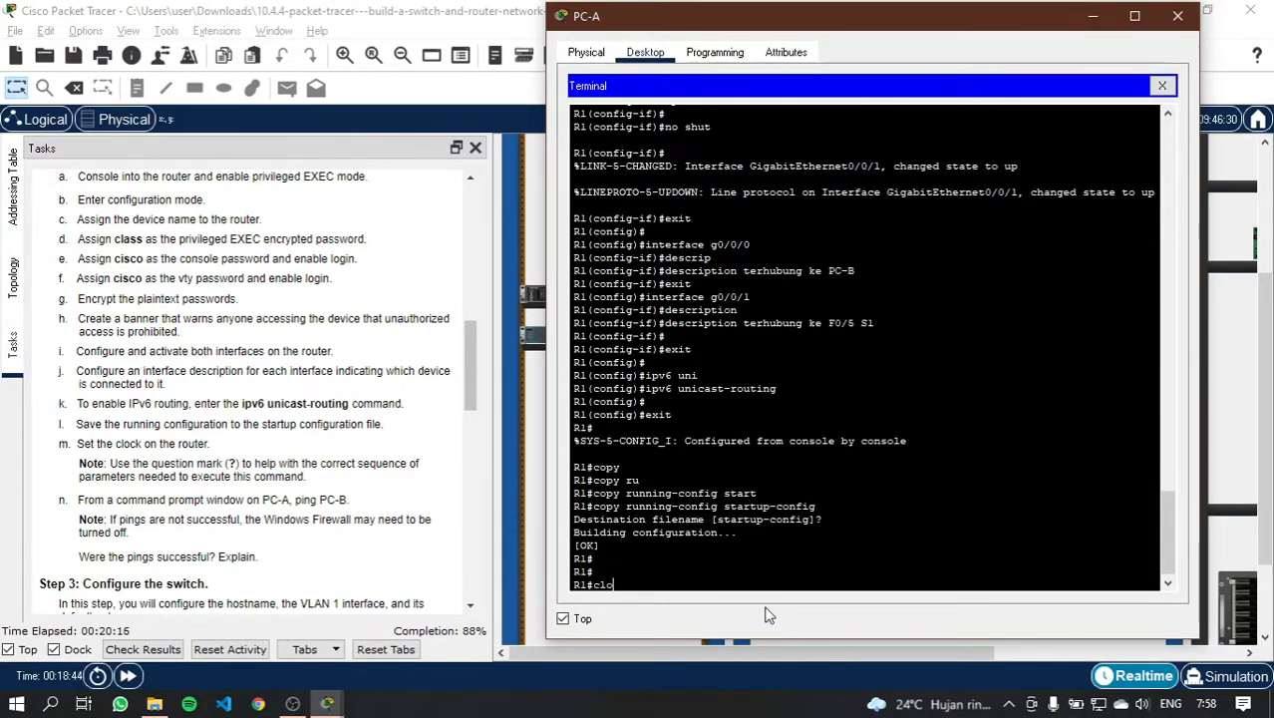
key(Tab)
text(set)
key(Tab)
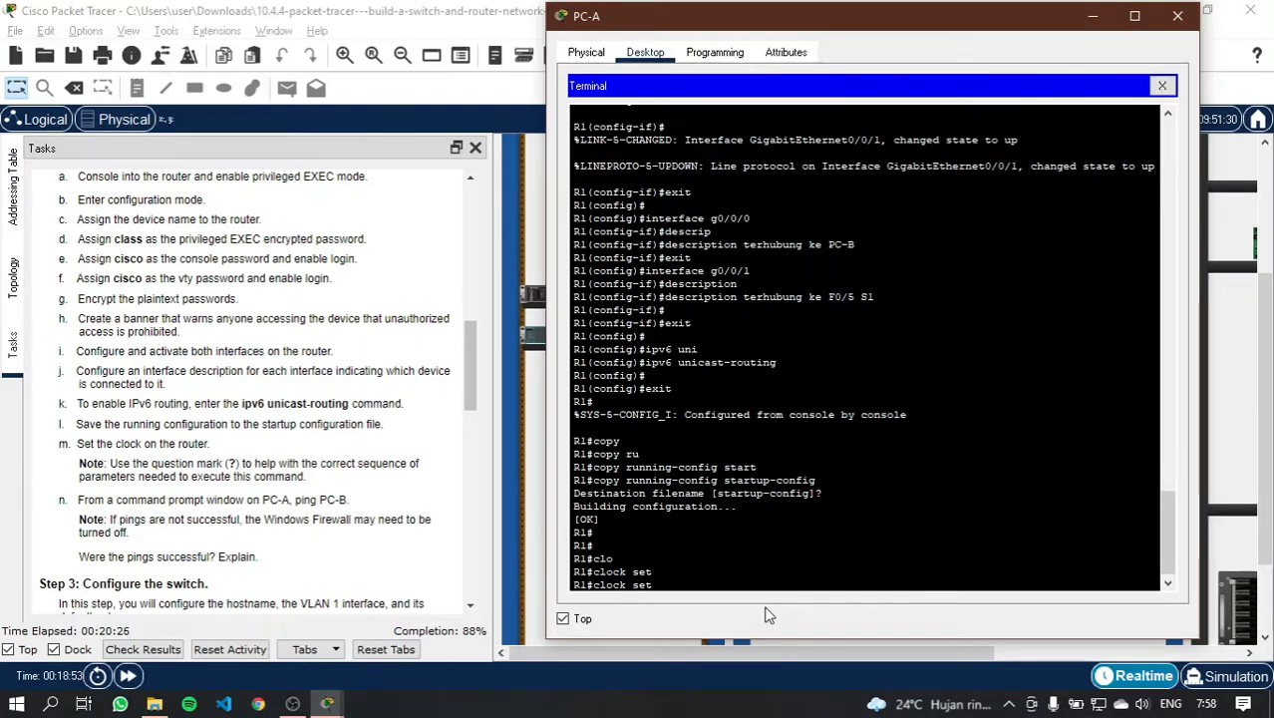
text(13:)
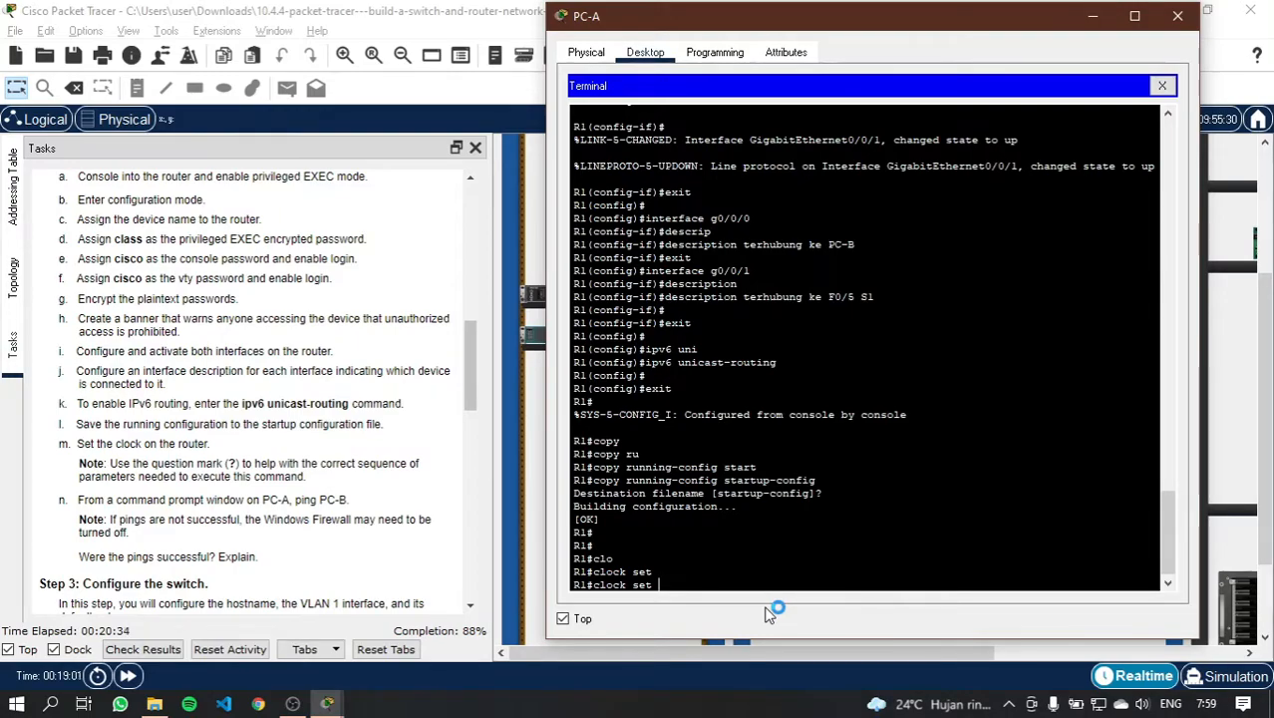
text(08:0)
key(BackSpace)
key(BackSpace)
text(:0:0)
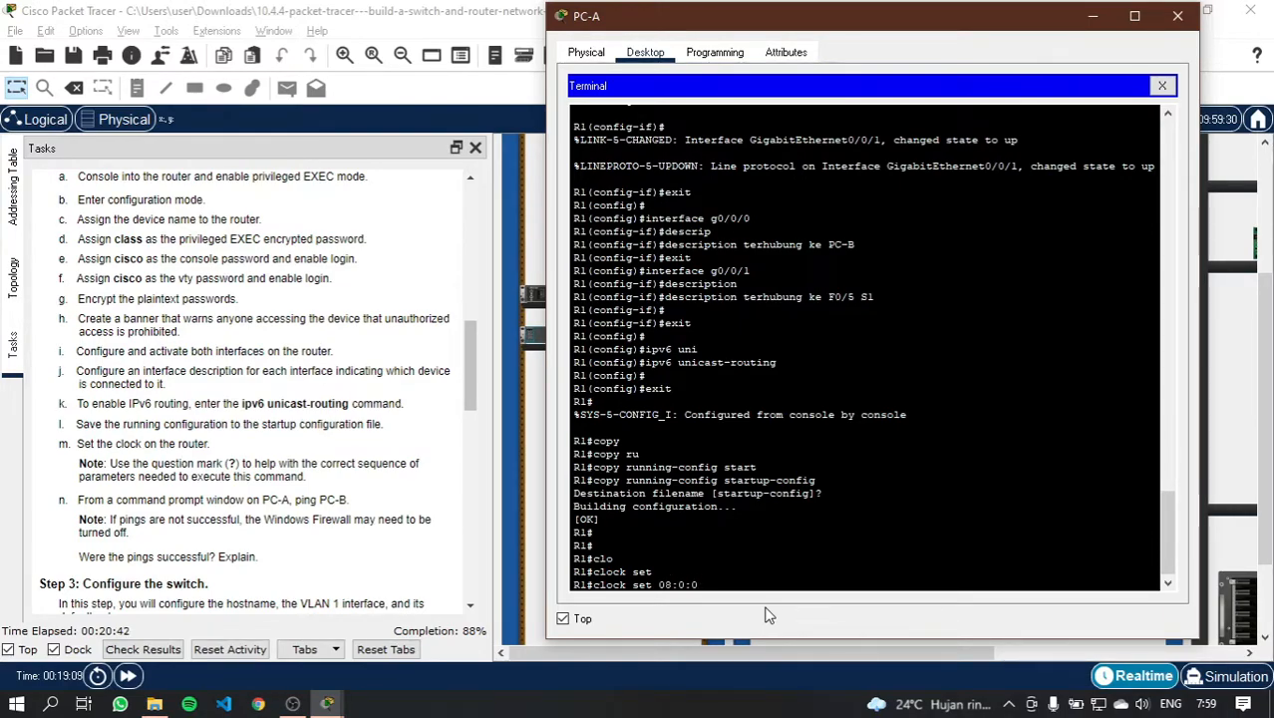
key(BackSpace)
text(0:)
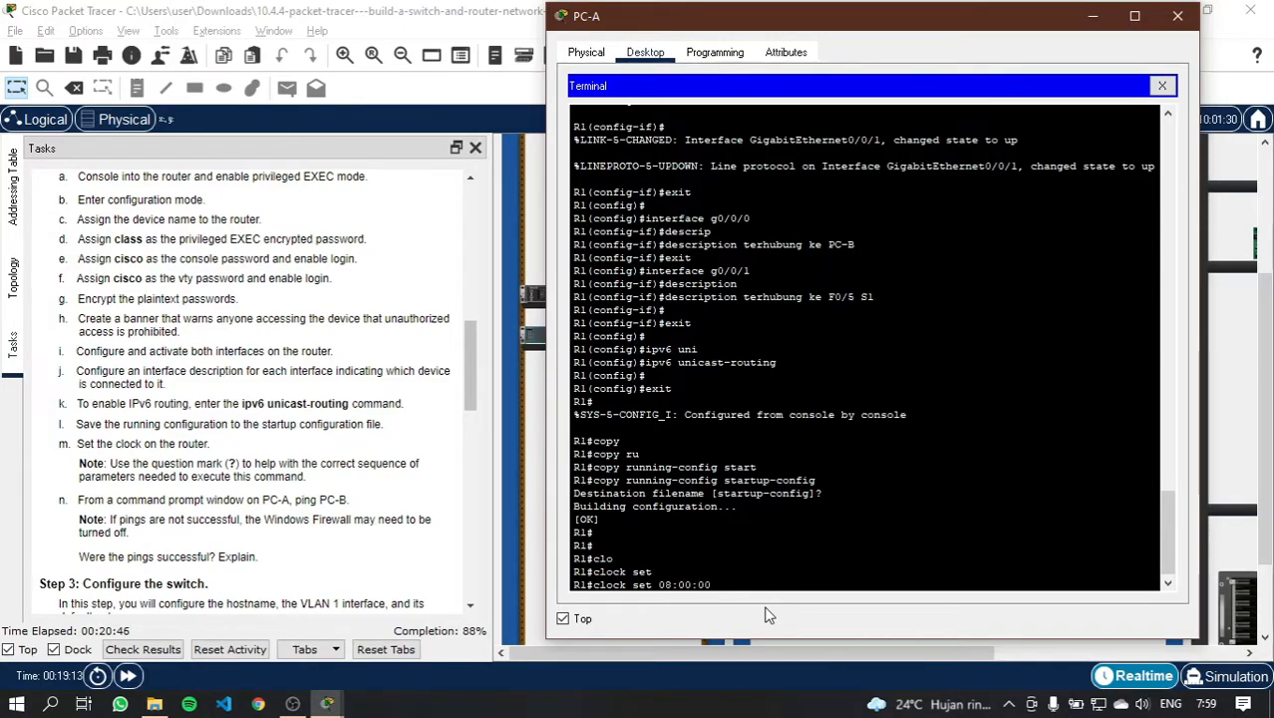
key(Return)
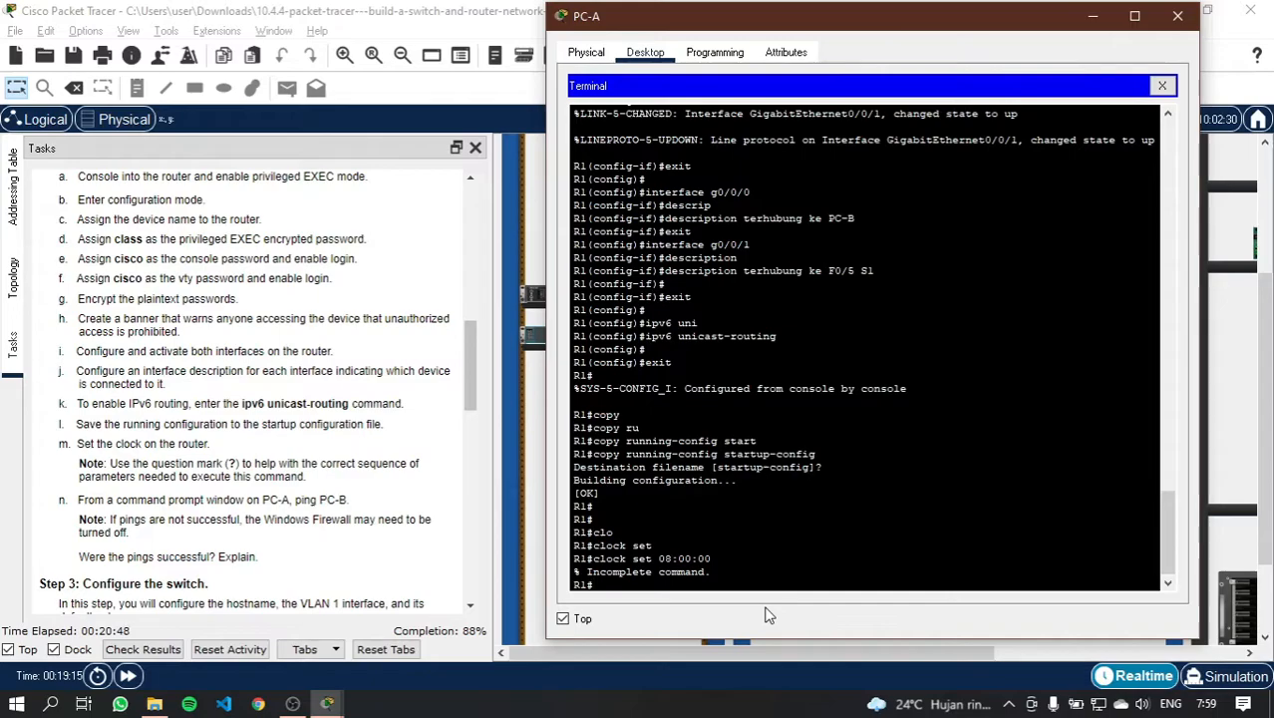
Step: Query which parameters follow clock set 08:00:00 on R1, and look up today's date in the system calendar
key(Return)
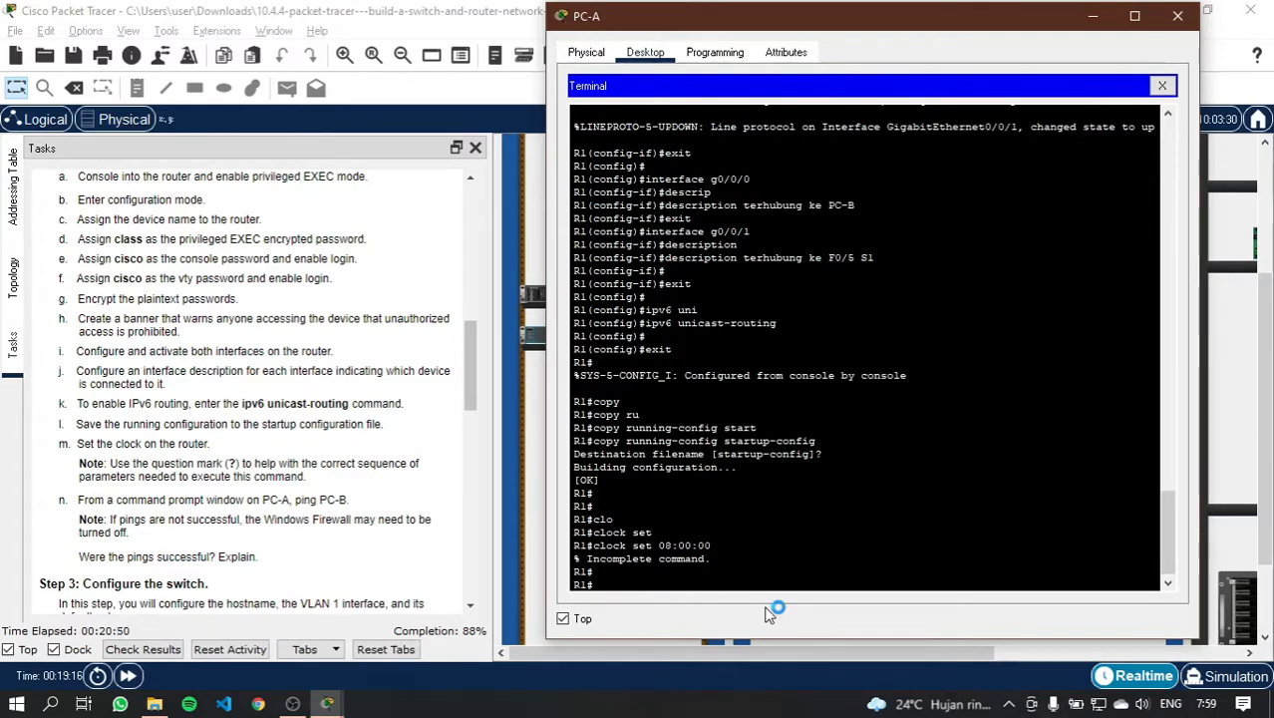
key(Up)
text(?)
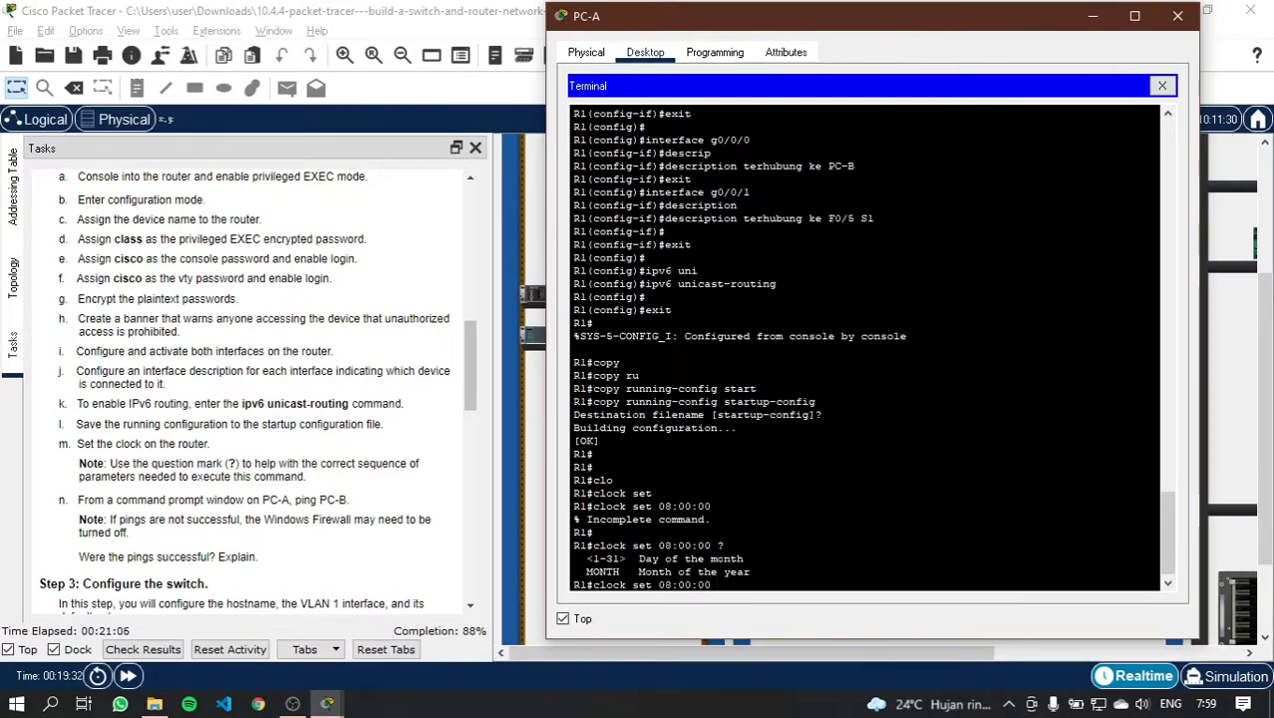
click(1203, 710)
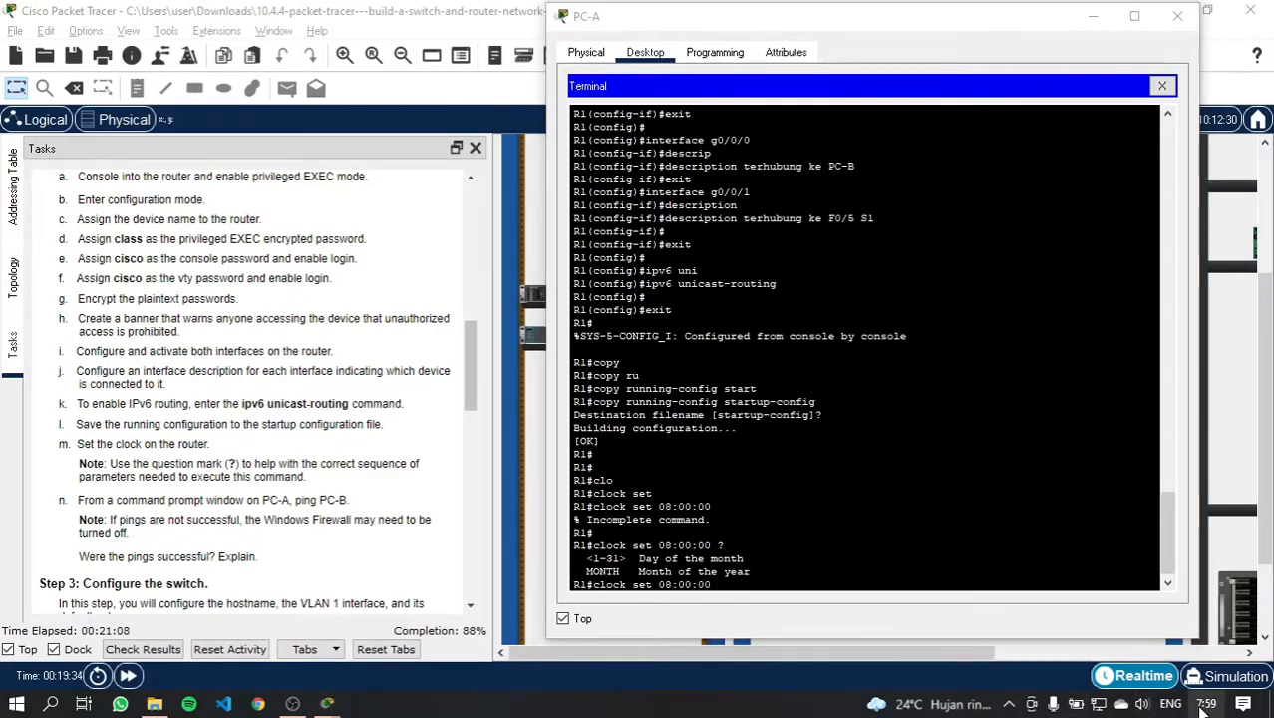
click(1204, 709)
click(1205, 710)
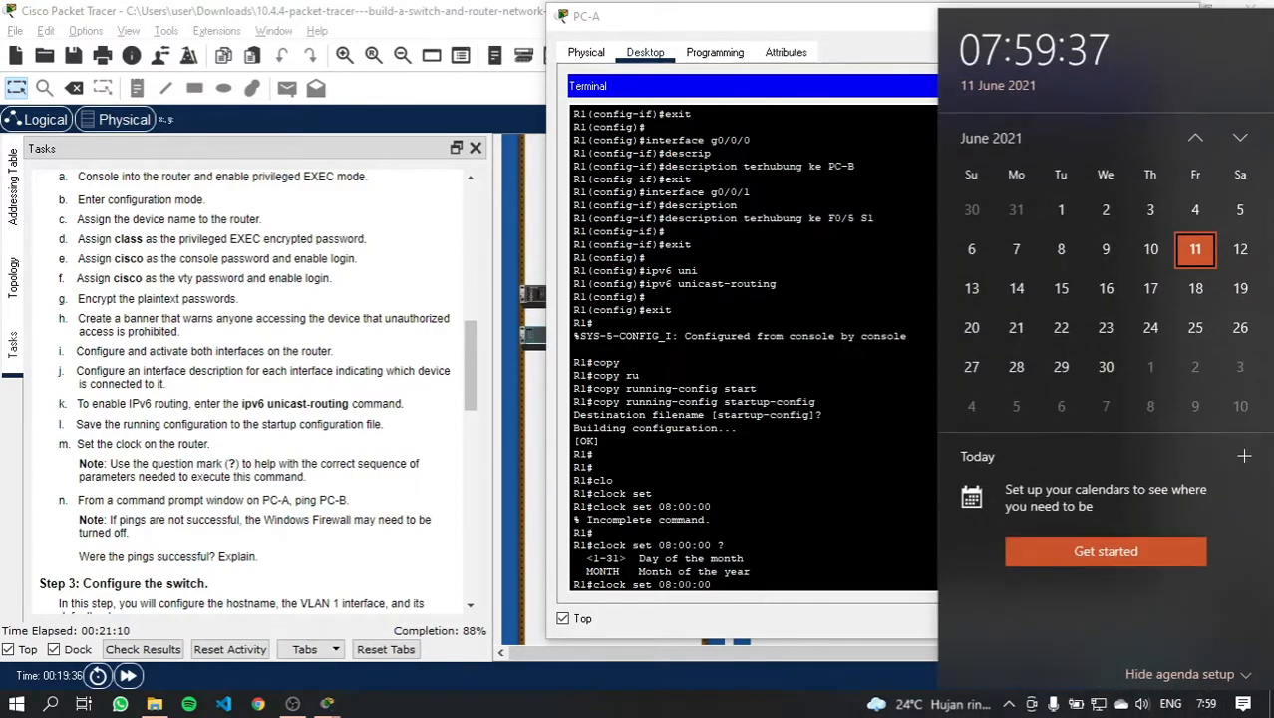
Step: Set R1's clock to 08:00:00 on 11 June 2021, using the command help for the year parameter
click(731, 588)
text(11 juni)
key(BackSpace)
key(BackSpace)
key(BackSpace)
key(BackSpace)
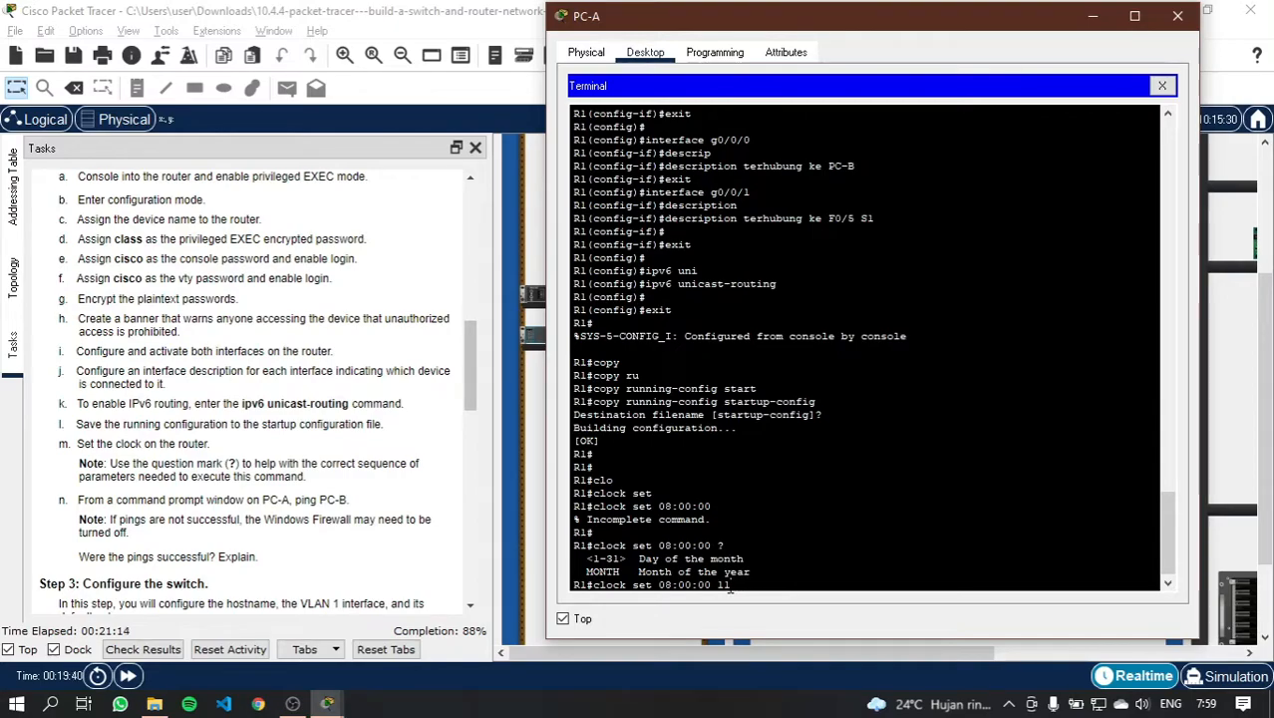
text(June)
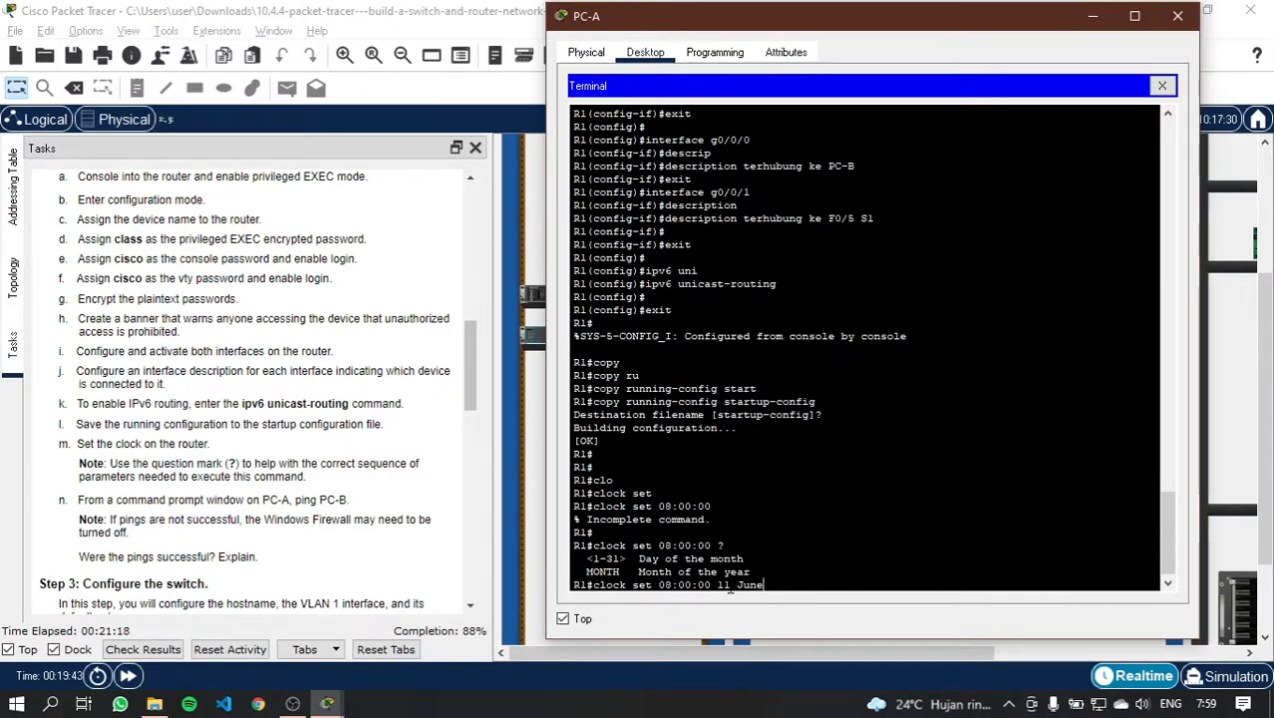
text(?)
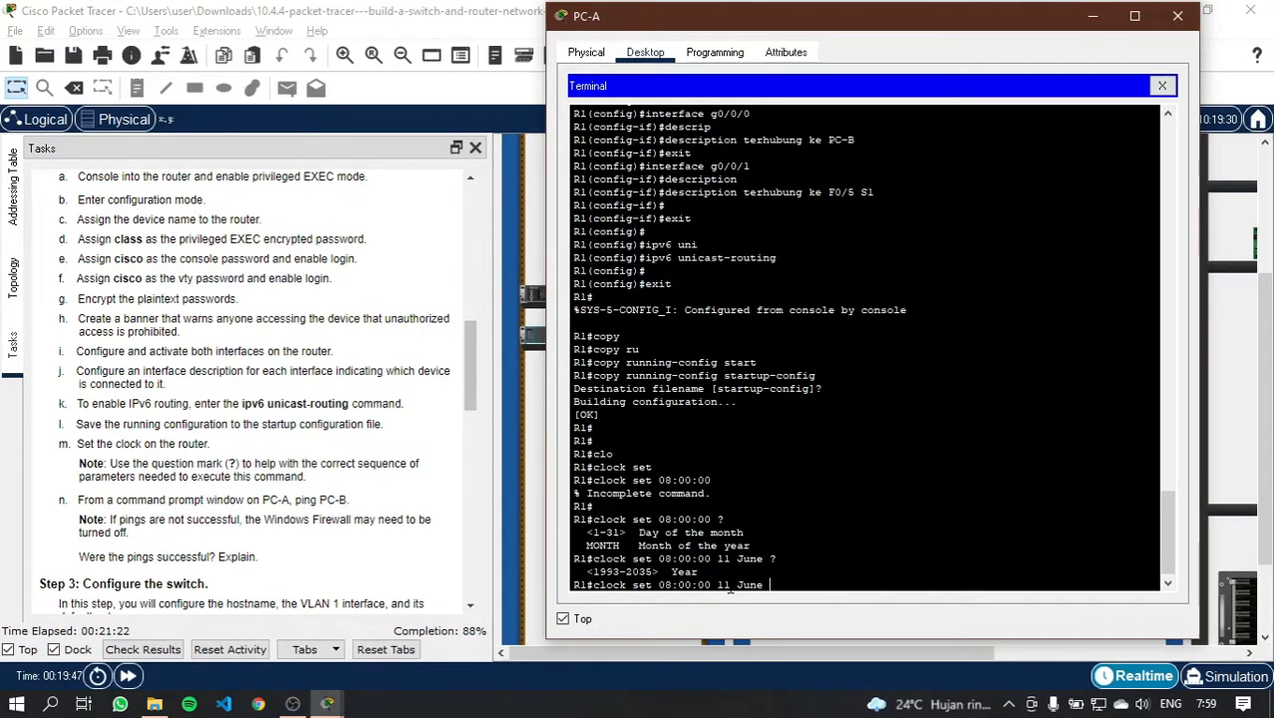
text(2021?)
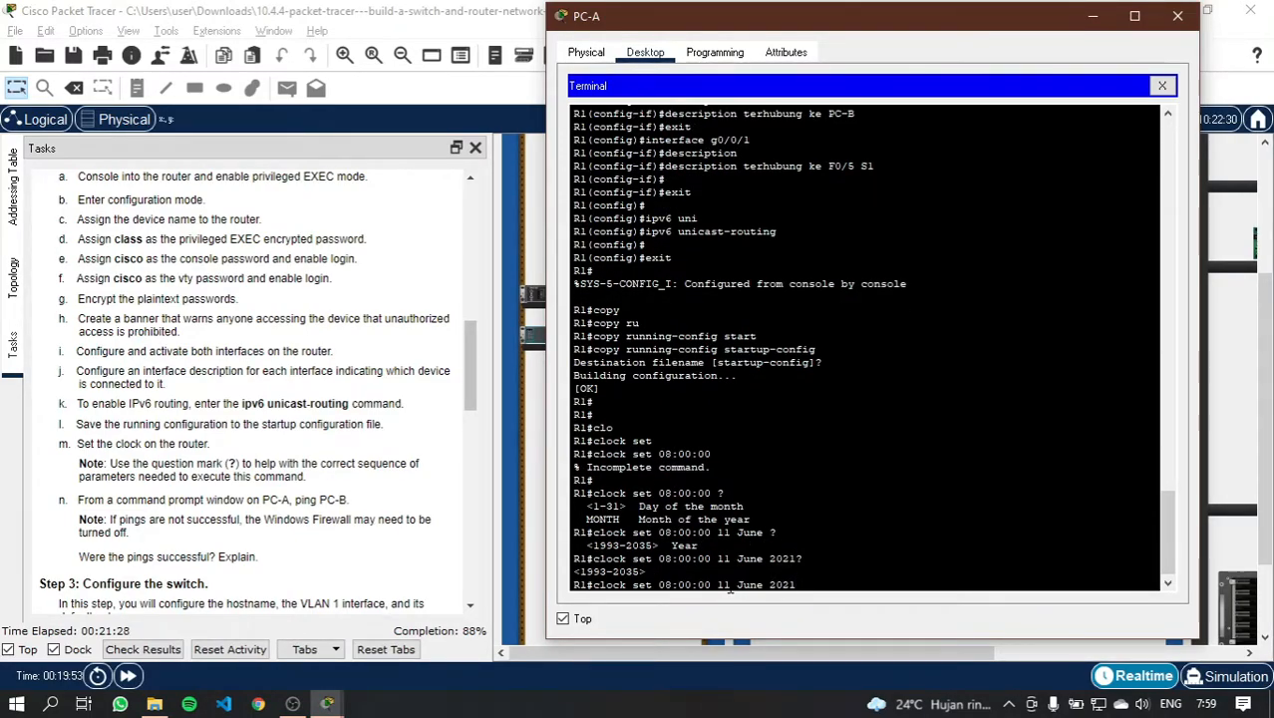
key(Return)
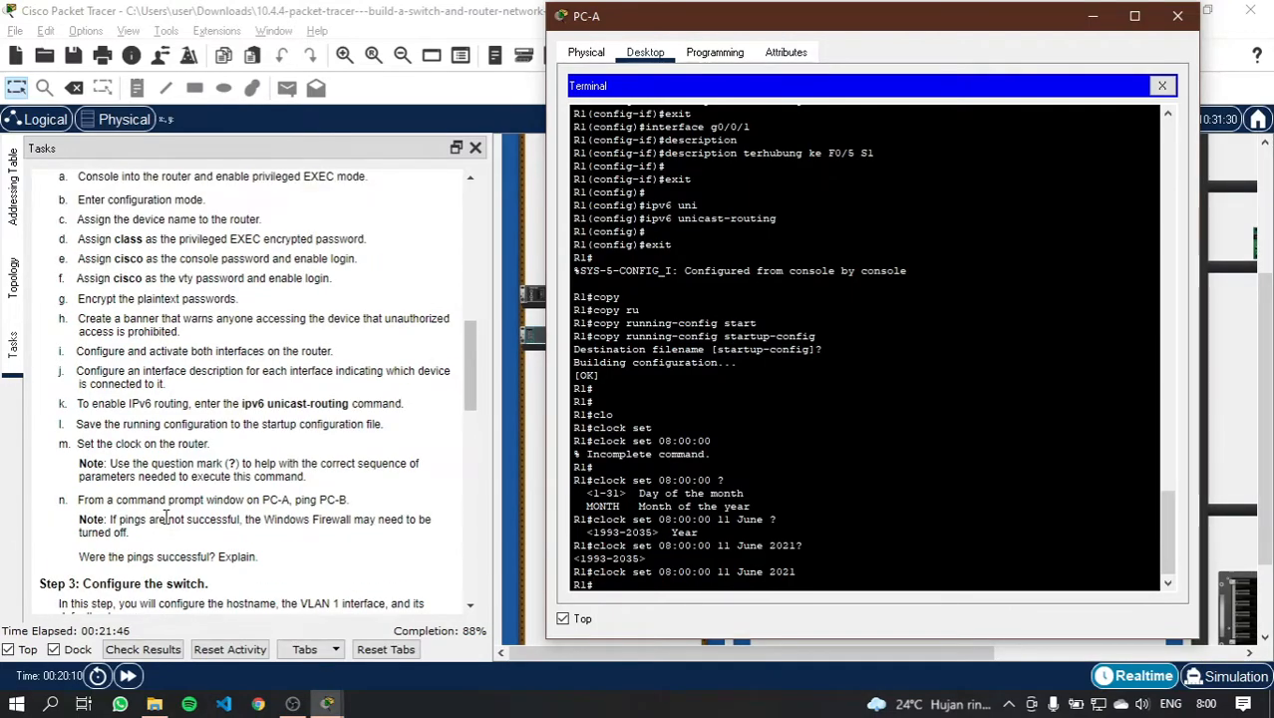
Step: Ping PC-B at 192.168.0.3 twice from PC-A's command prompt, then close the PC-A window
scroll(165, 517, down, 1)
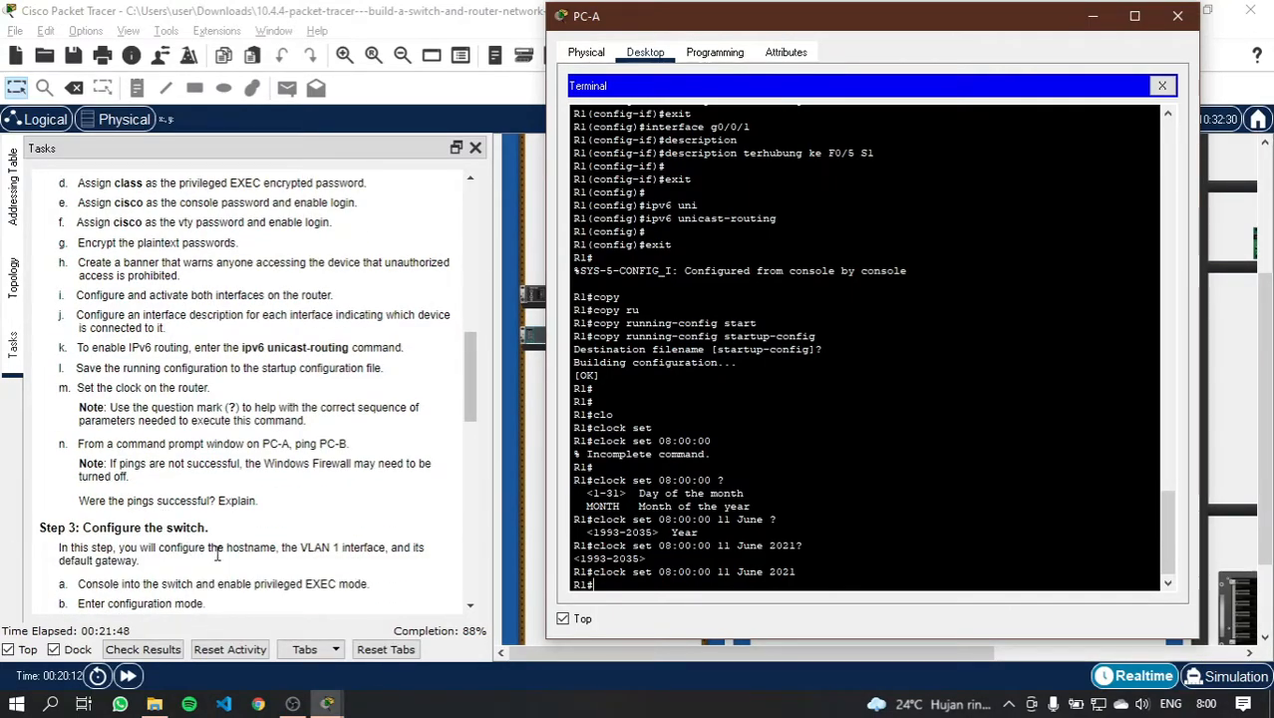
click(1177, 16)
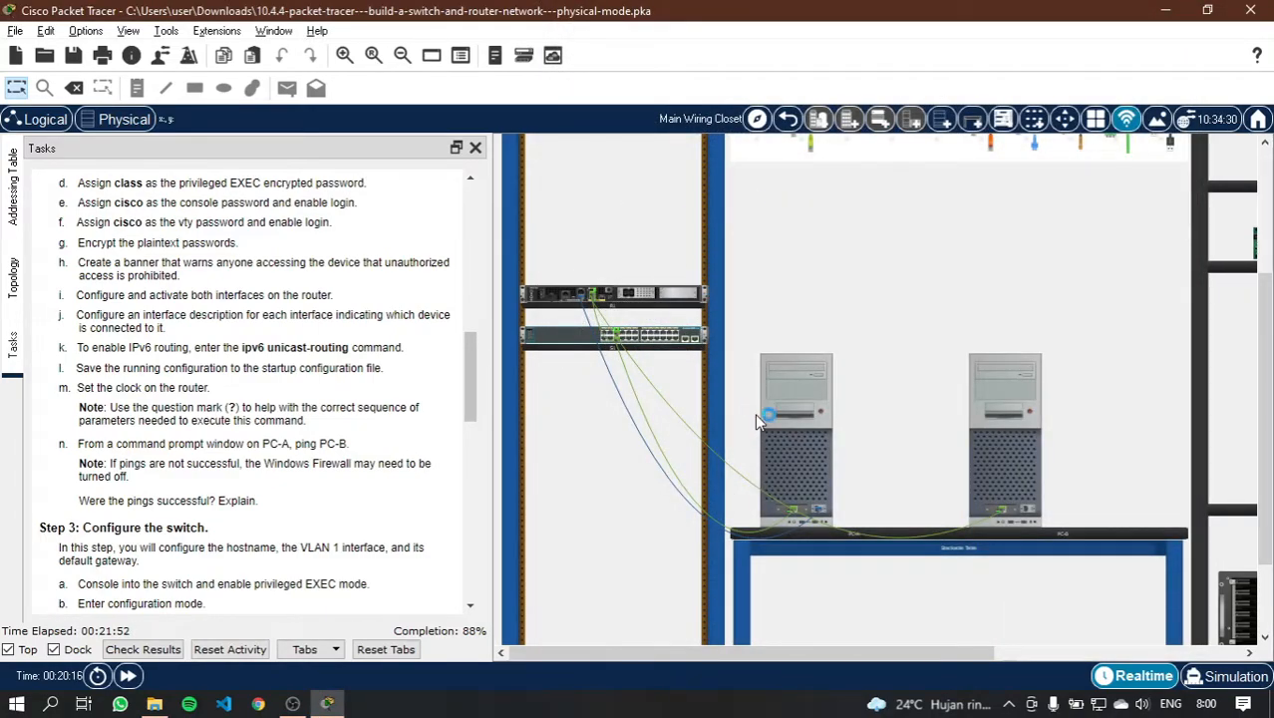
click(797, 459)
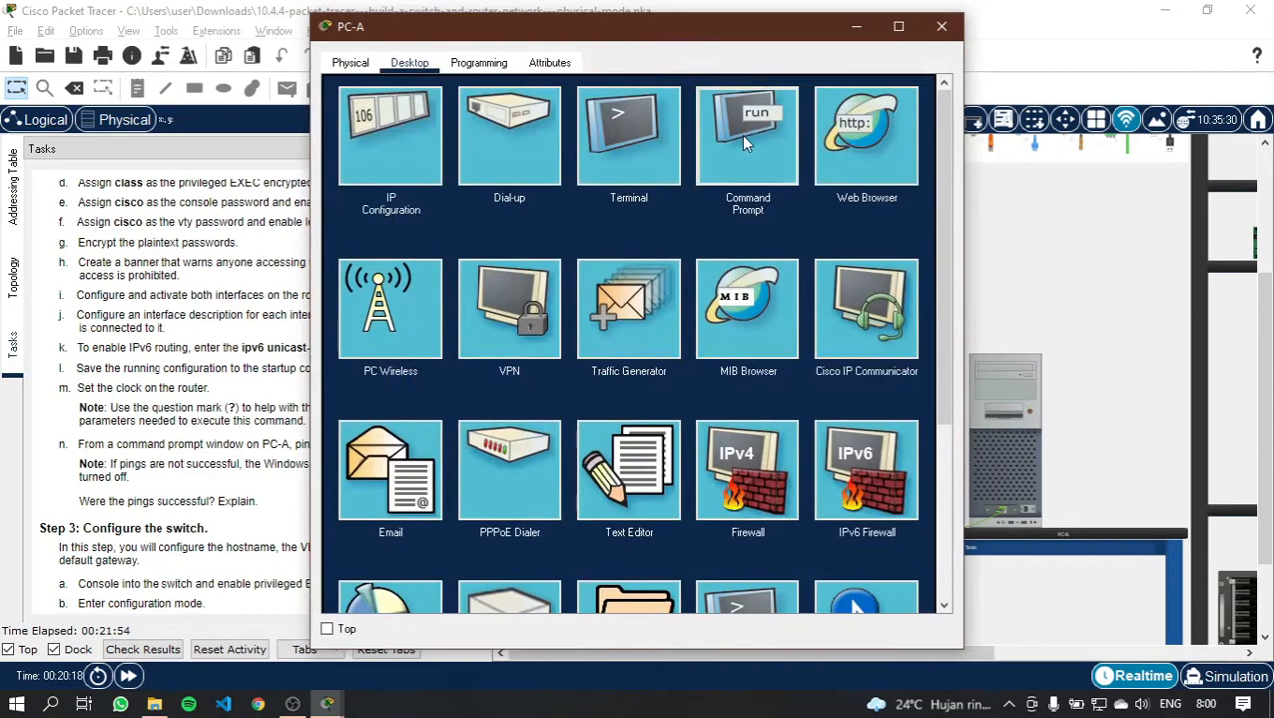
click(741, 135)
key(Up)
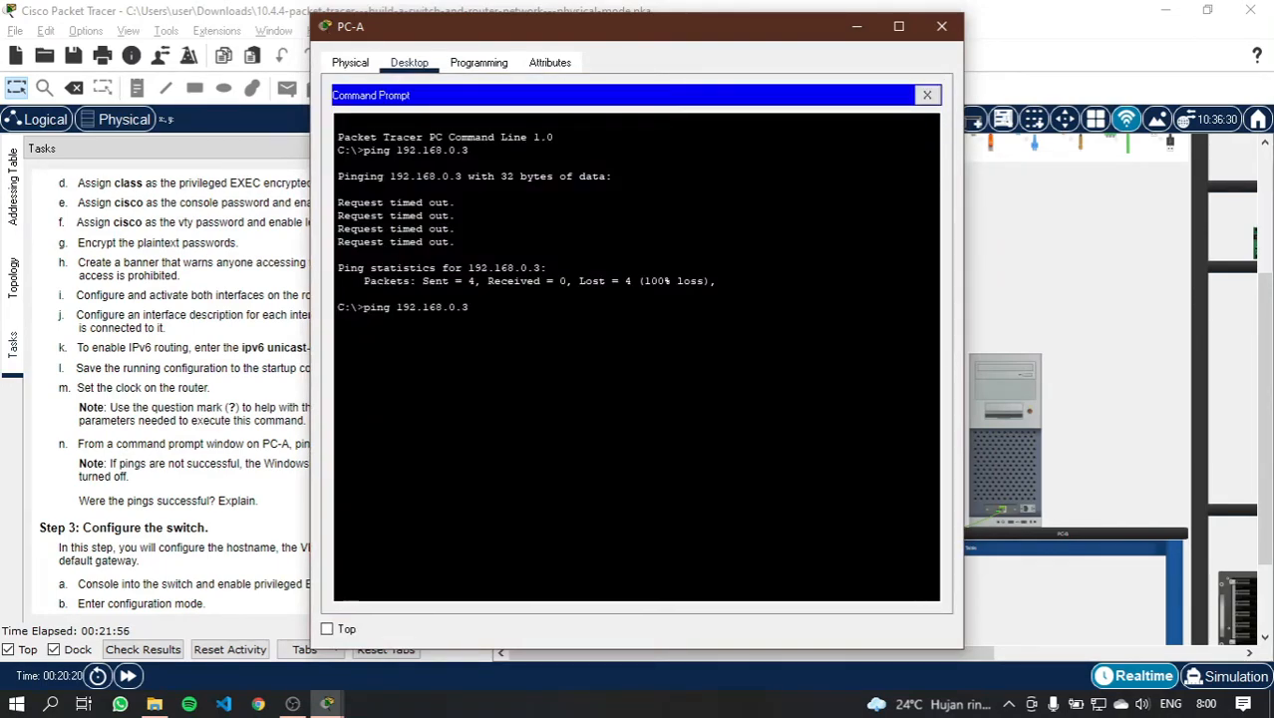
key(Return)
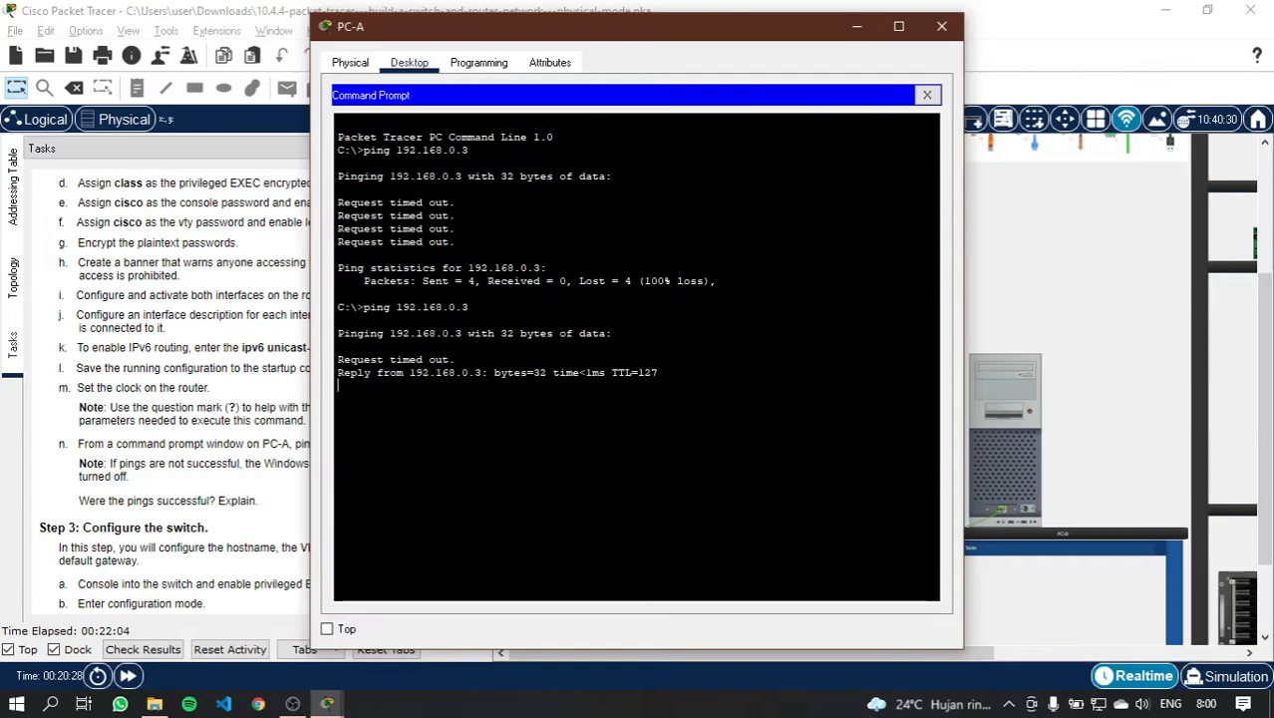
drag(509, 30, 609, 18)
key(Up)
key(Return)
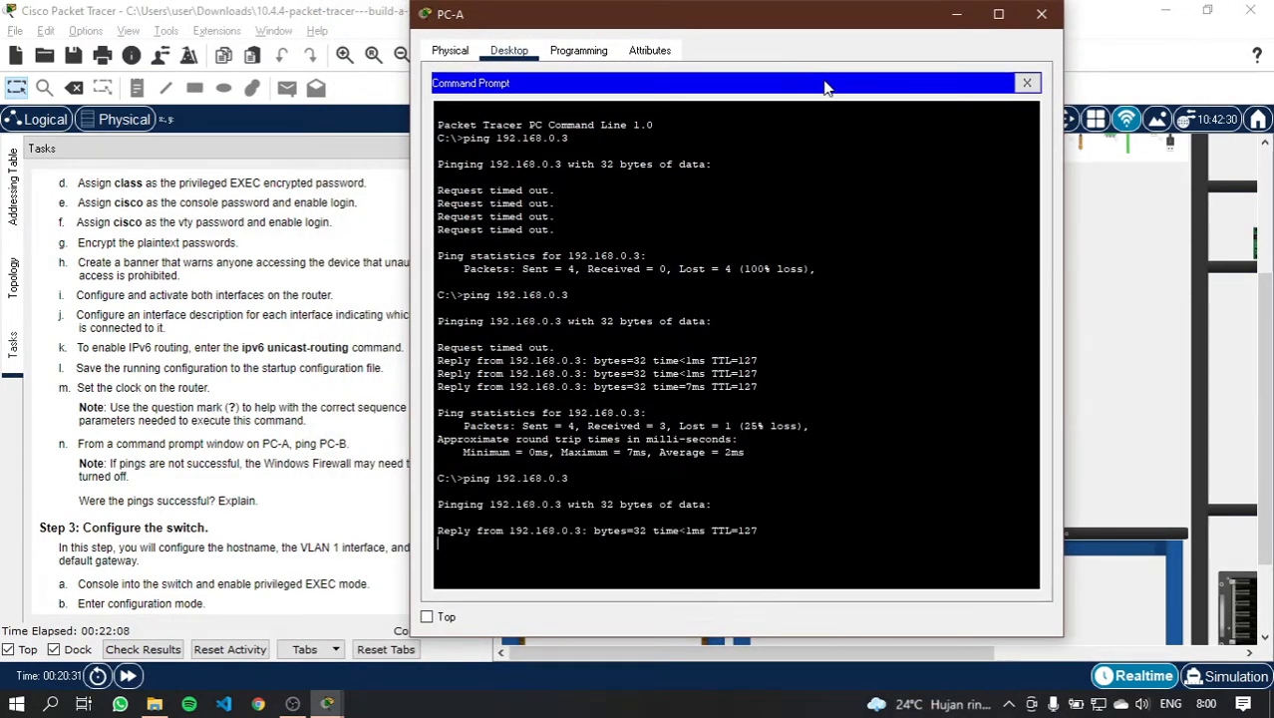
click(1052, 25)
Step: Connect a console cable from PC-B's serial port to the Console port on the rear of switch S1
scroll(393, 457, down, 3)
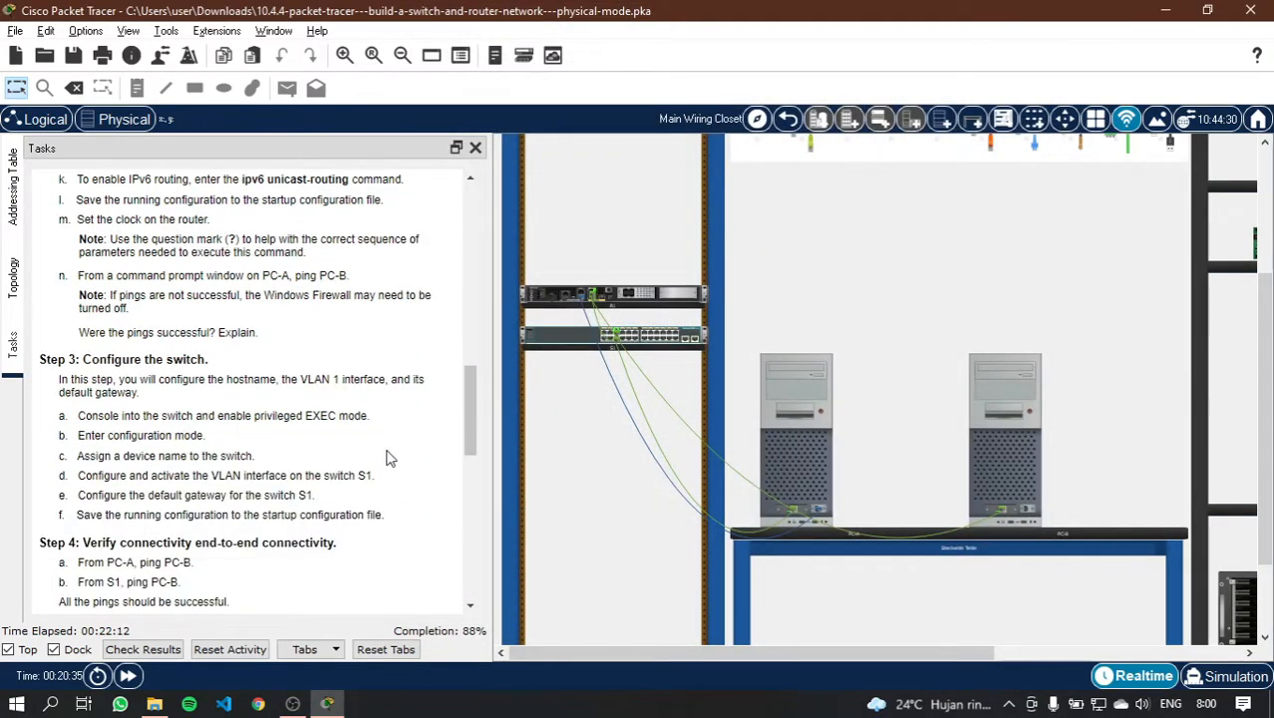
scroll(394, 460, up, 1)
scroll(881, 269, up, 2)
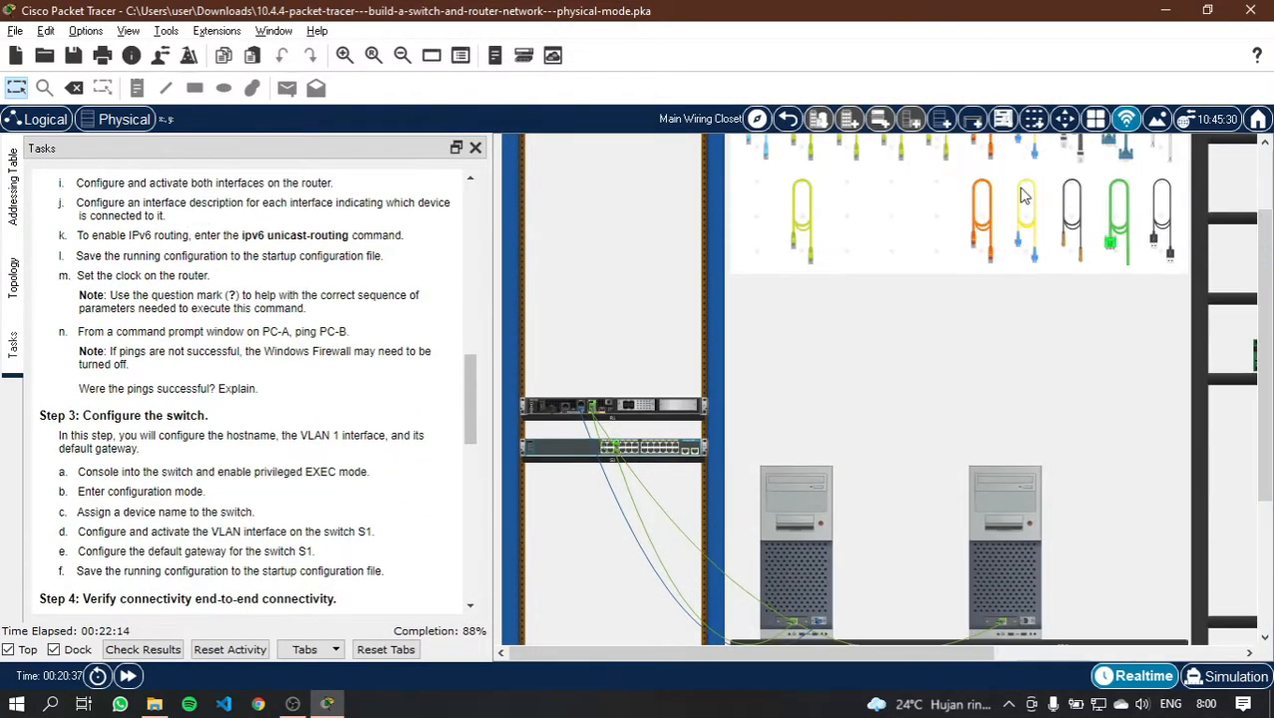
click(761, 149)
scroll(924, 395, down, 1)
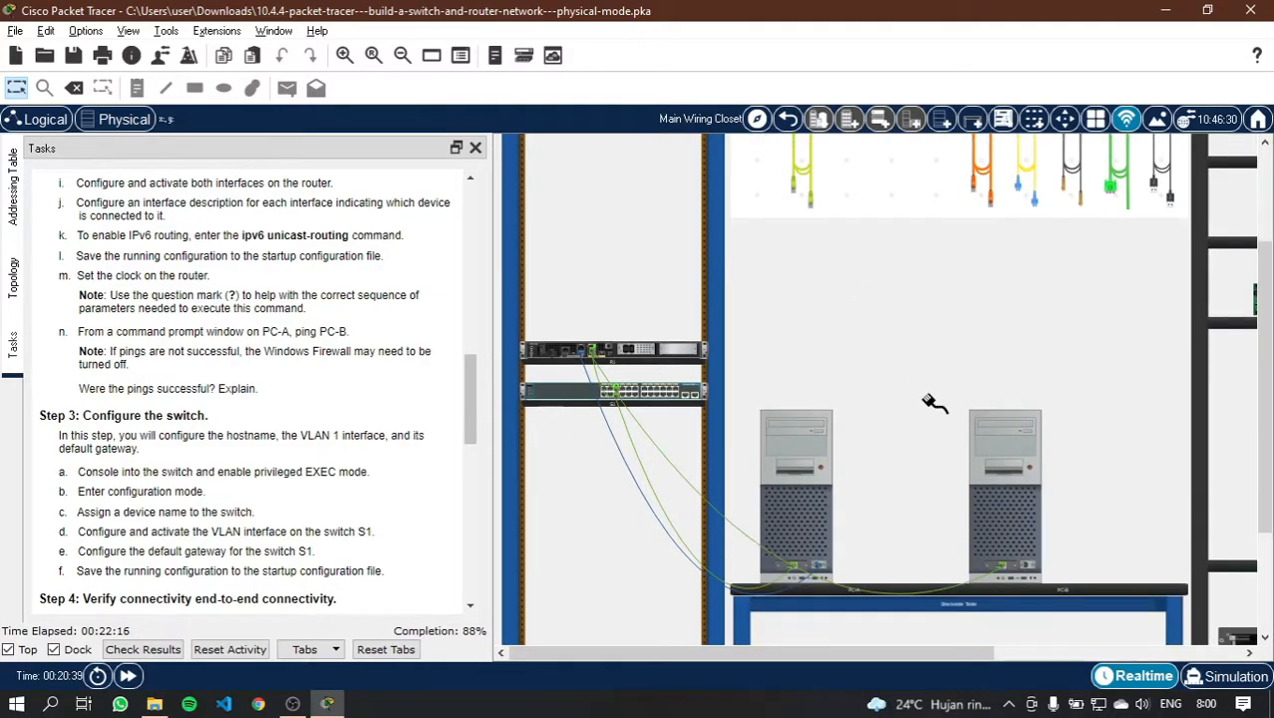
right_click(578, 401)
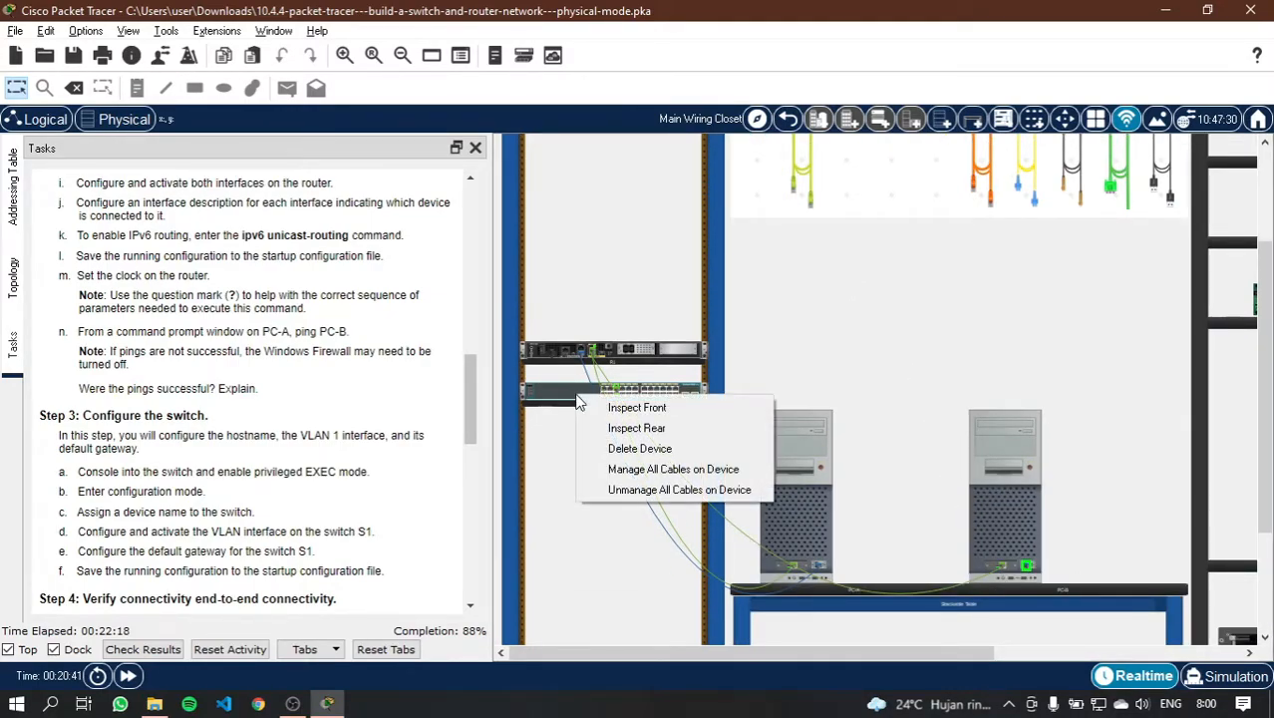
click(635, 429)
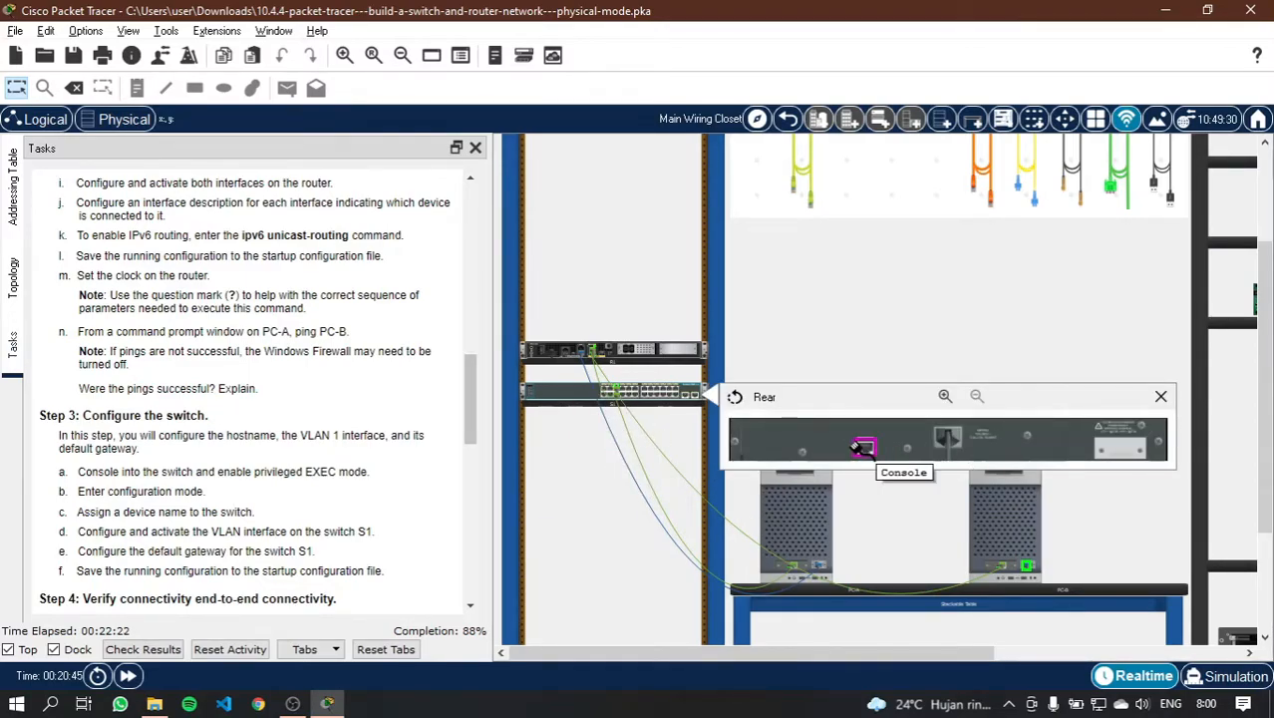
click(871, 449)
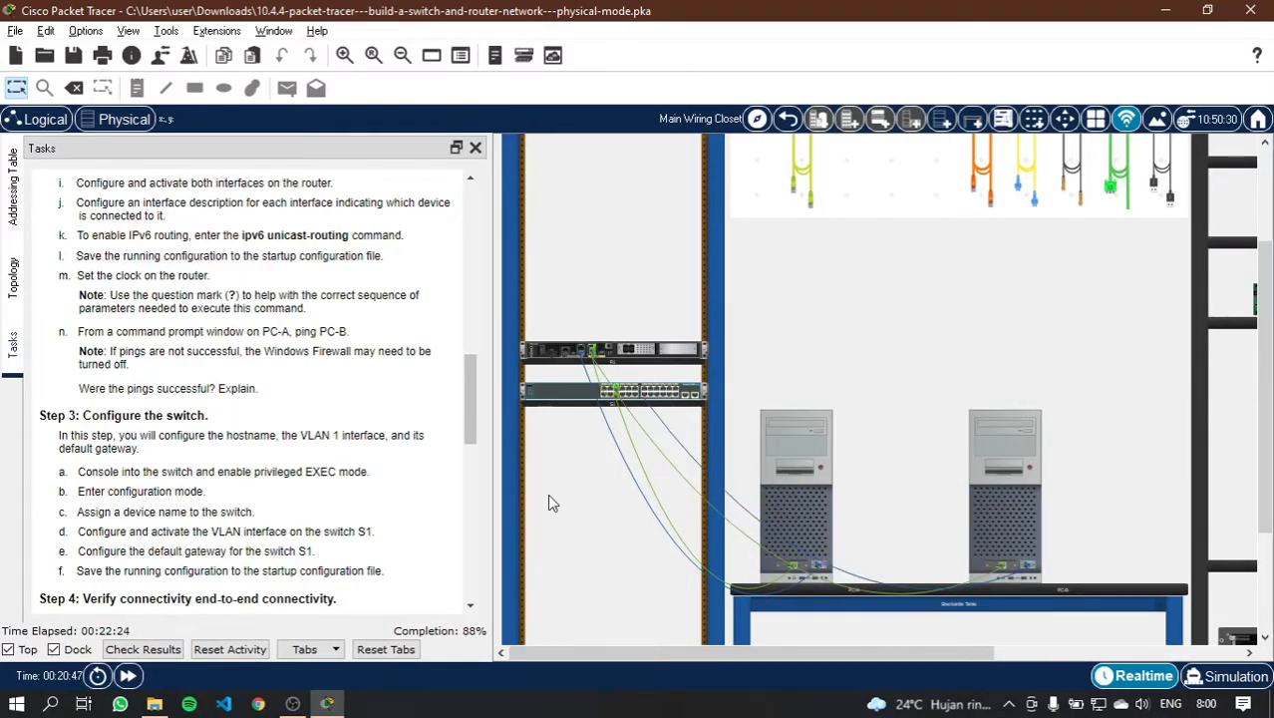
Step: Open a terminal session on PC-B with the default connection settings and bring up the switch's command prompt
scroll(347, 521, down, 1)
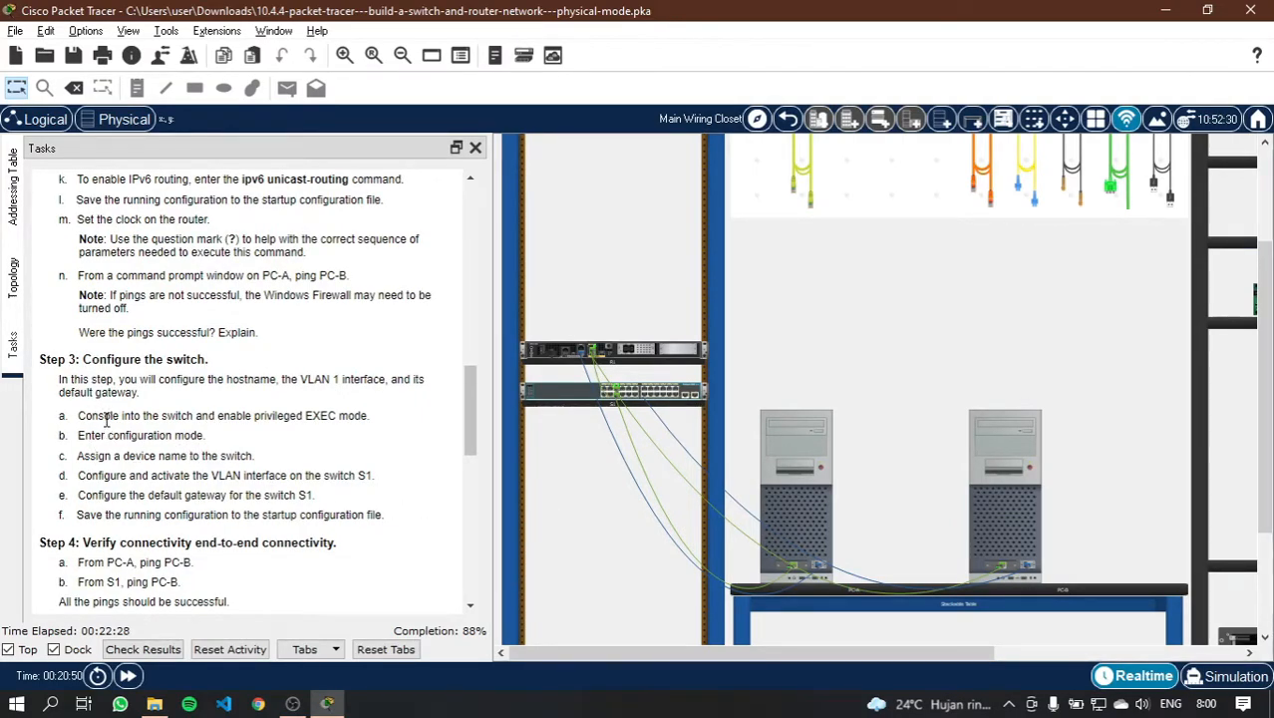
click(1007, 502)
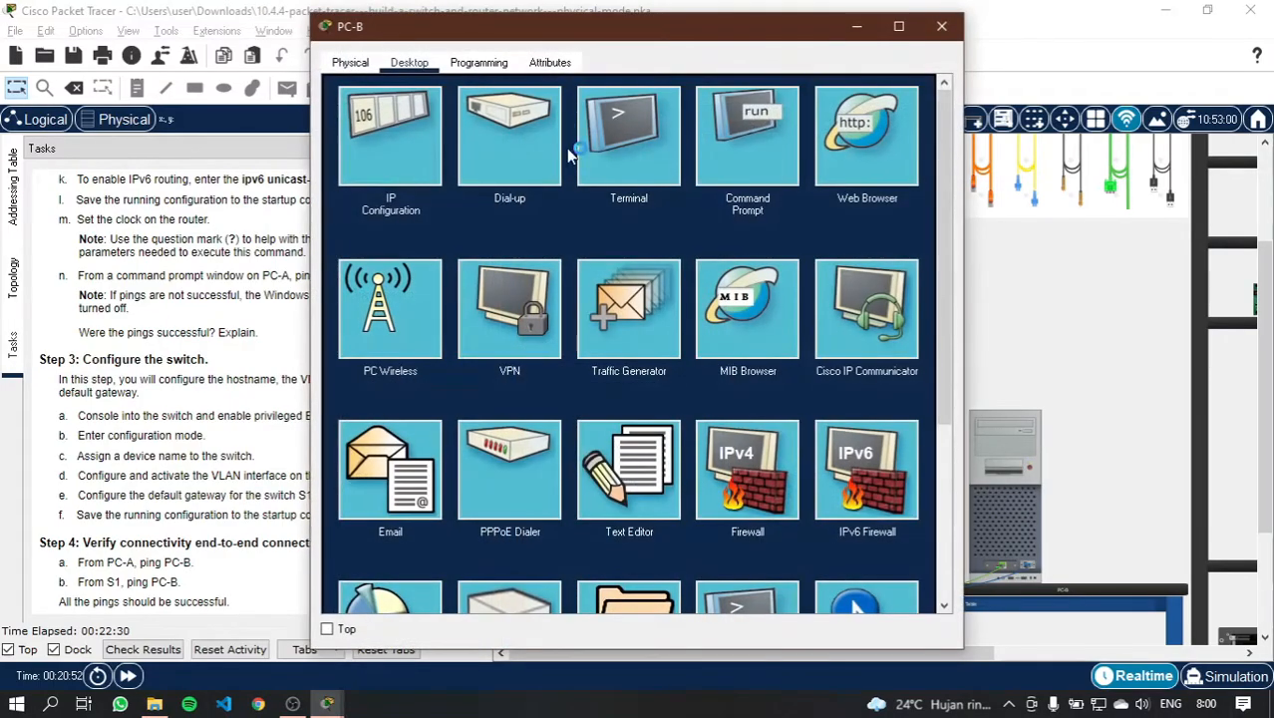
click(626, 160)
click(902, 268)
drag(635, 41, 831, 43)
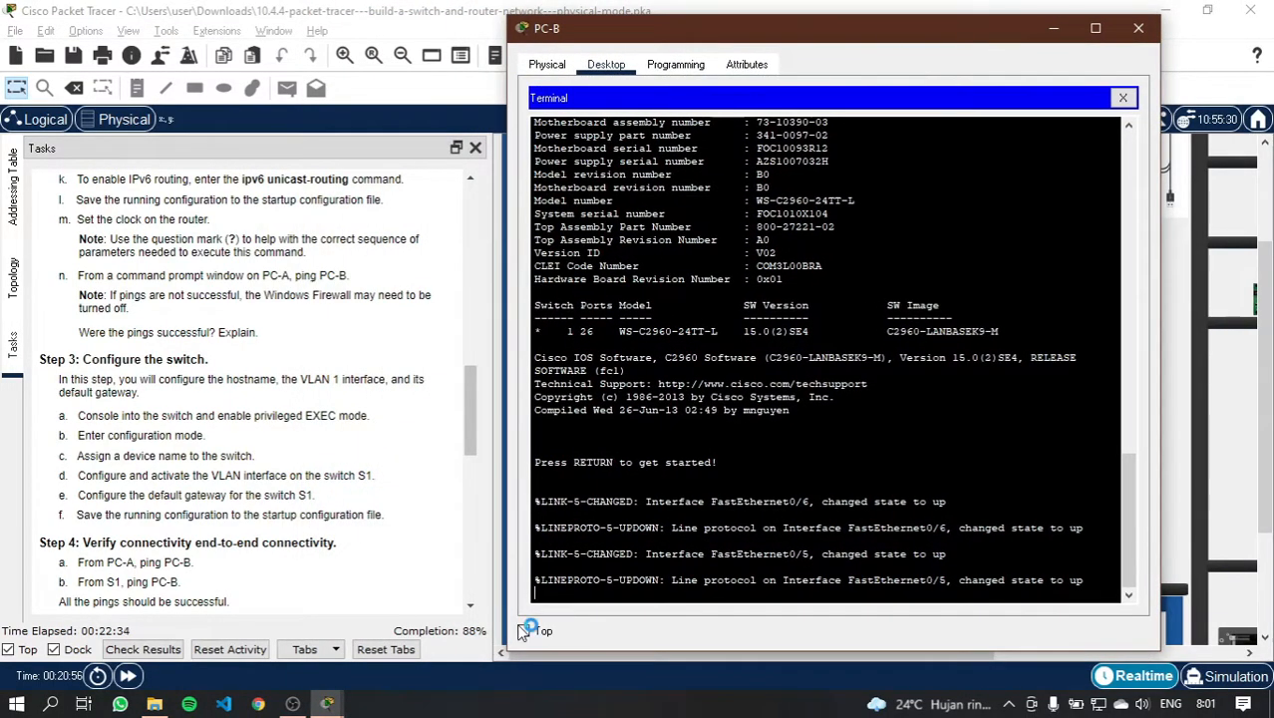
click(768, 558)
key(Return)
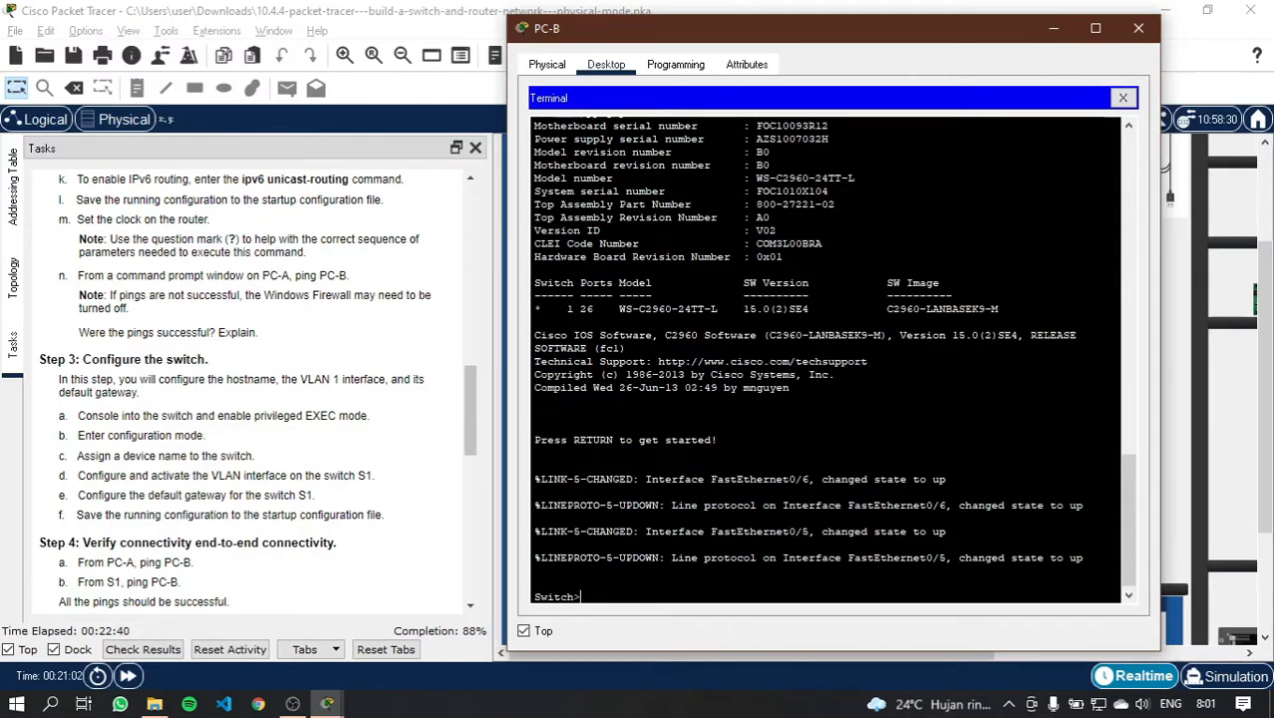
Step: Enter privileged EXEC and global configuration mode on the switch and set its hostname to S1
text(en)
key(Return)
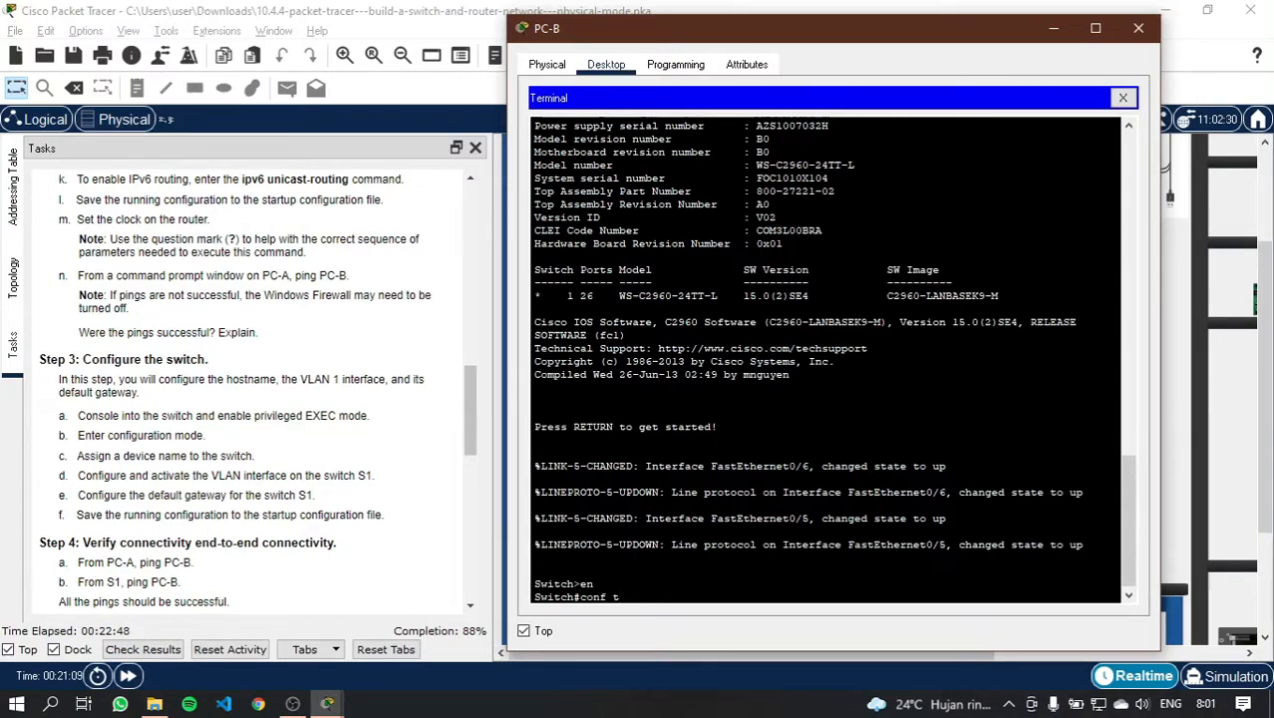
key(Return)
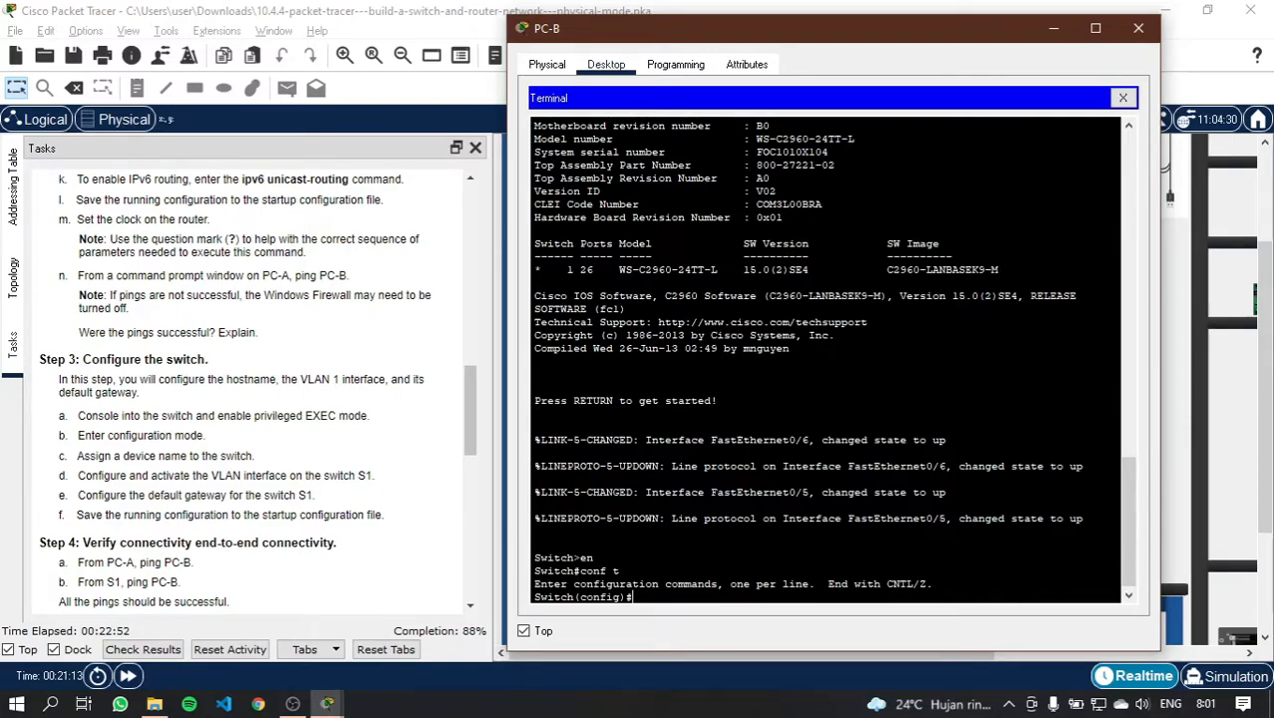
text(hostname S1)
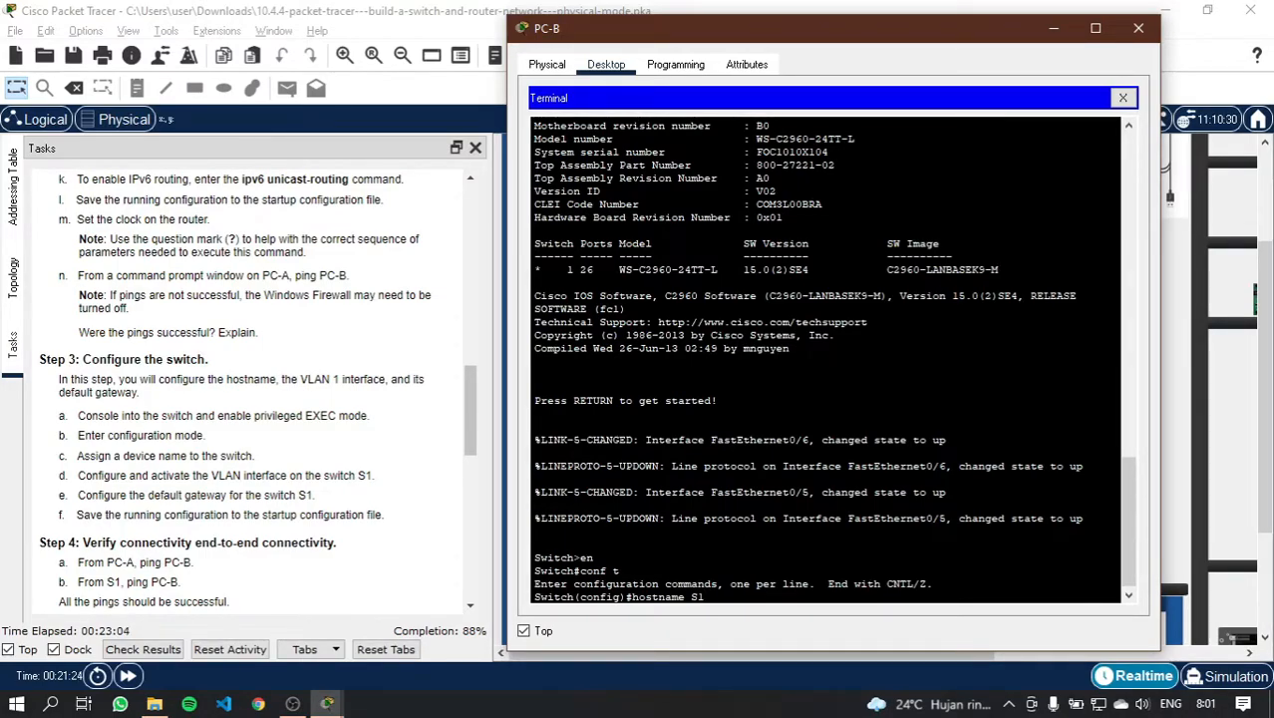
key(Return)
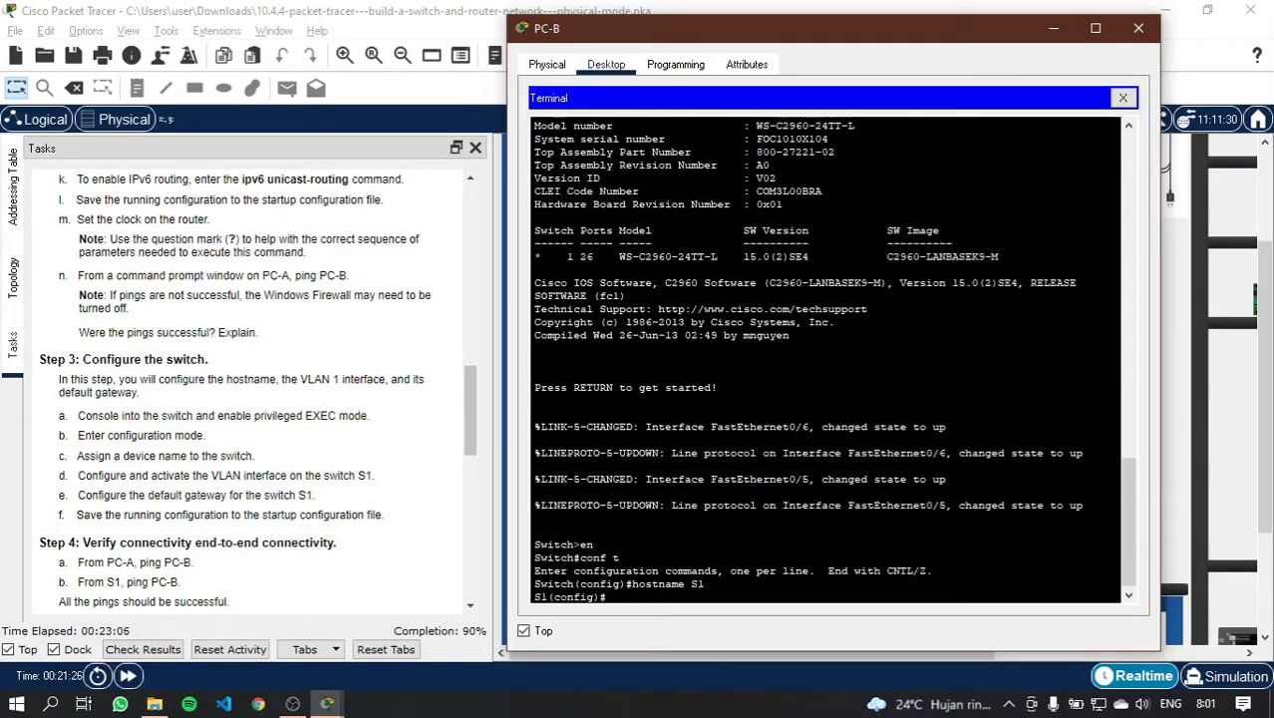
Step: Enter configuration for interface VLAN 1 on S1 and assign it the IP address 192.168.1.2 with subnet mask 255.255.255.0
text(interface)
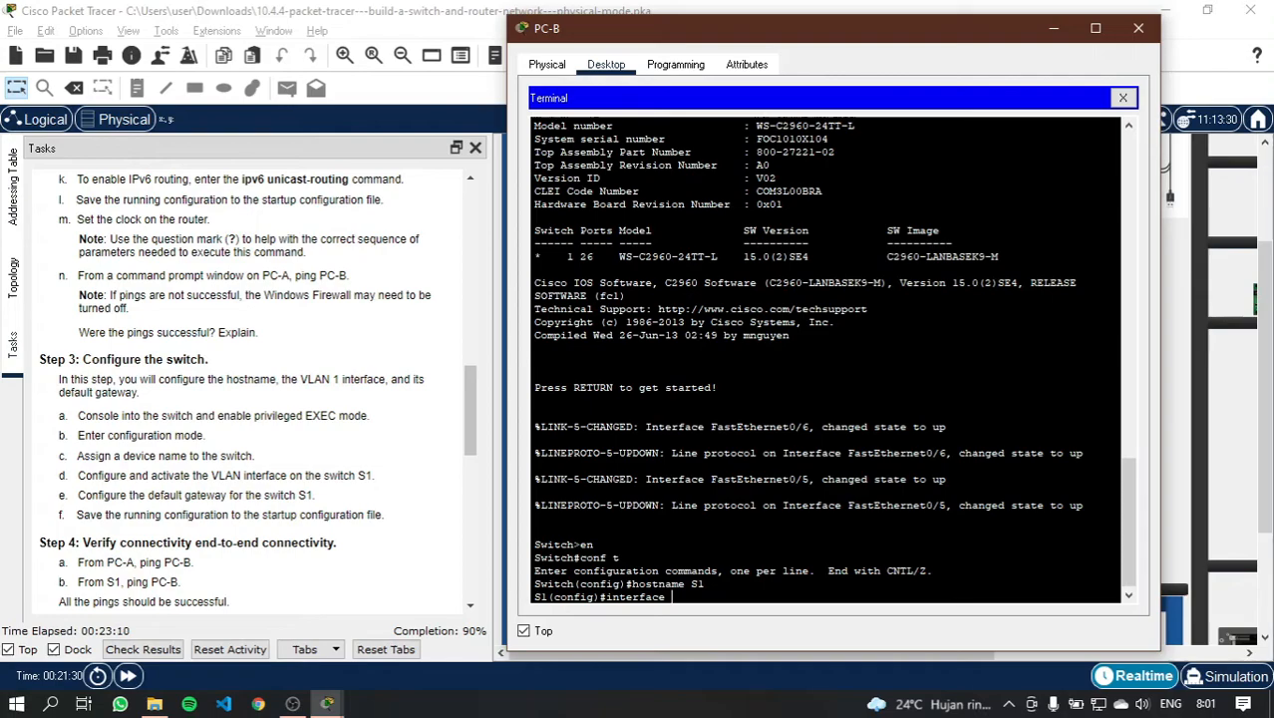
text( v)
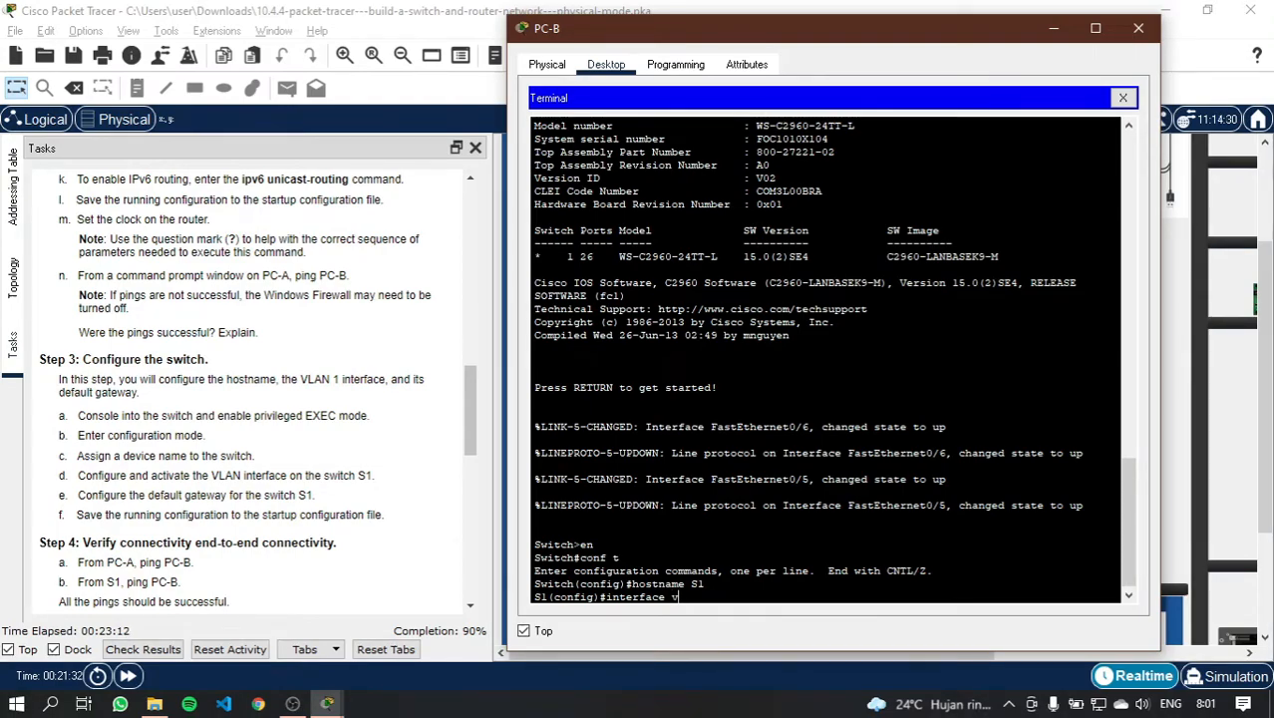
key(Tab)
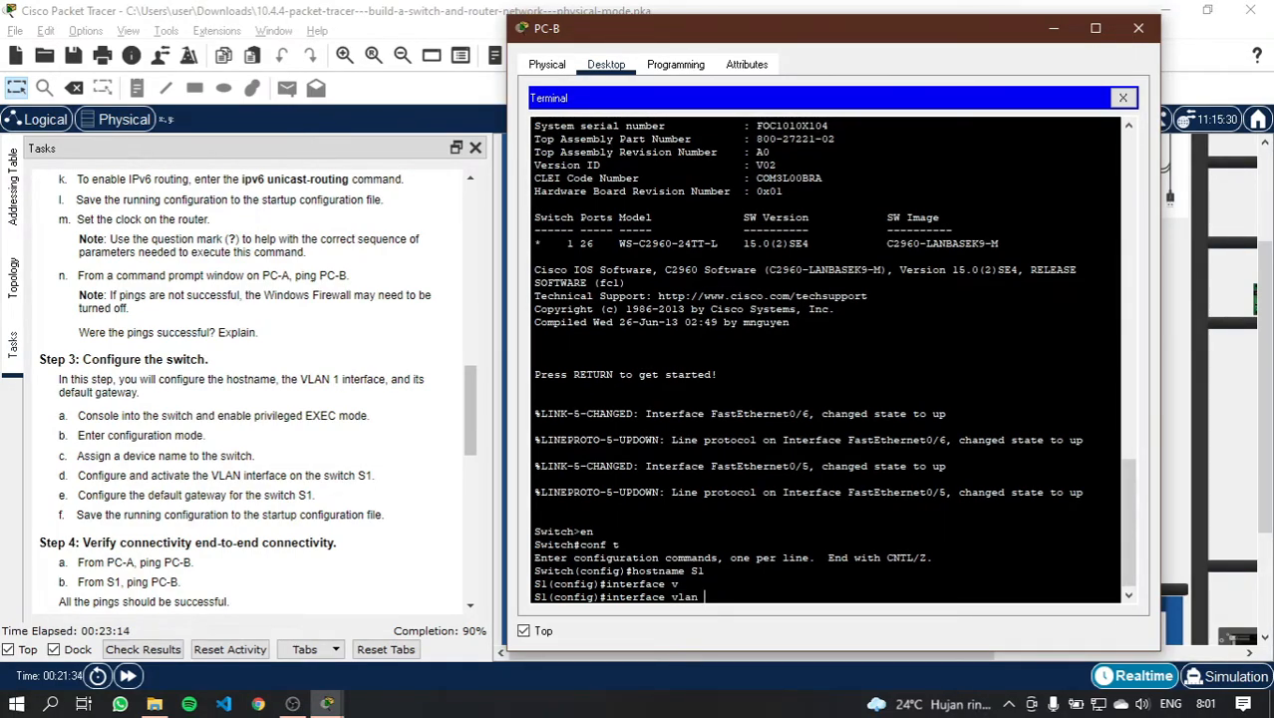
text(1)
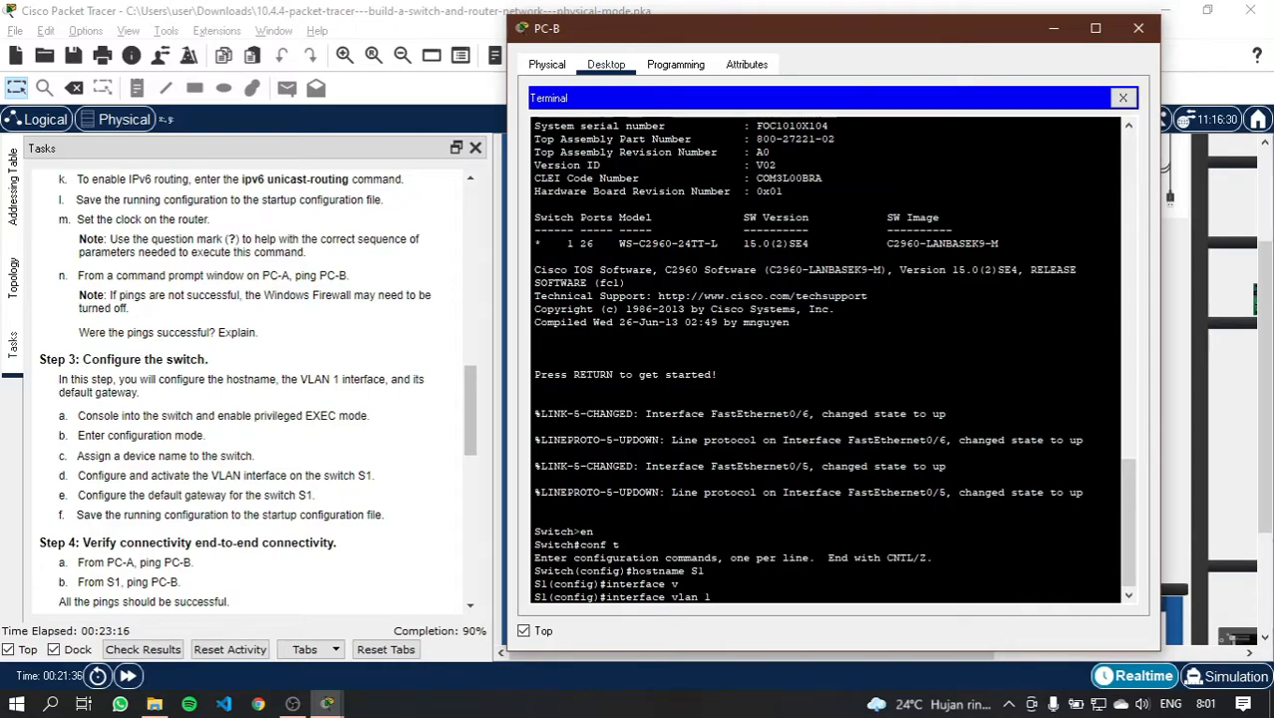
key(Return)
text(ip address)
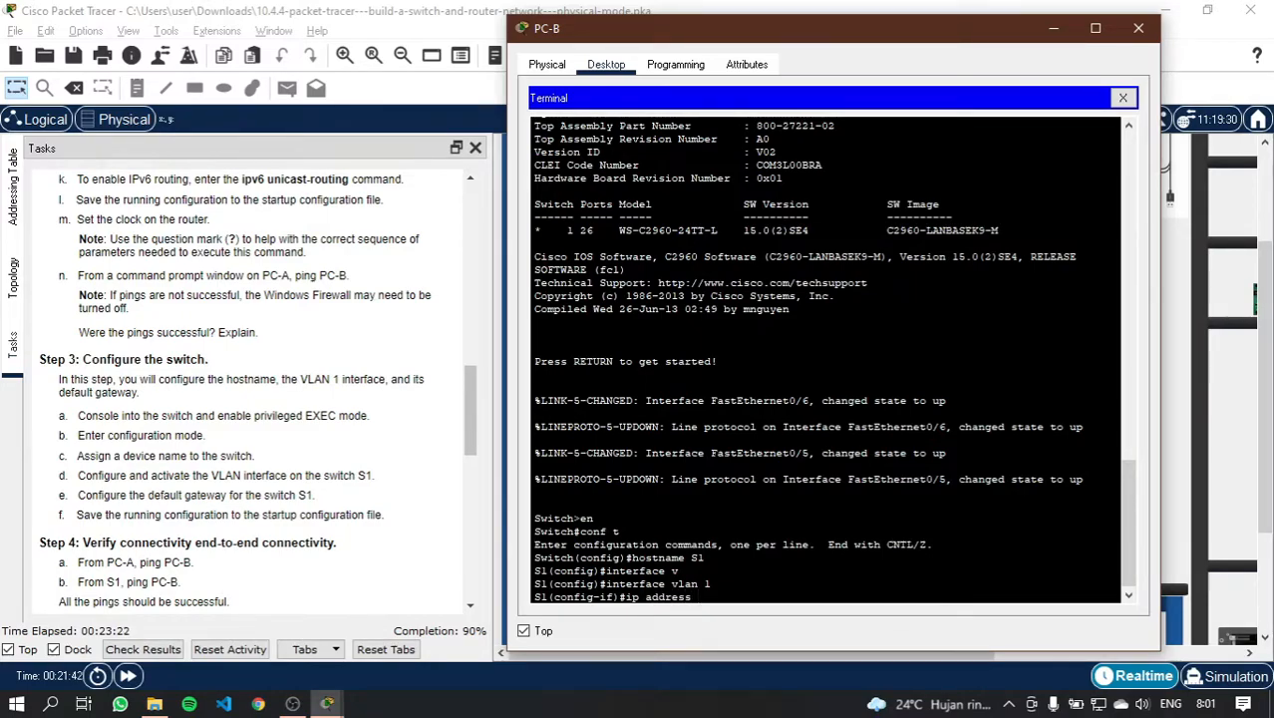
click(13, 203)
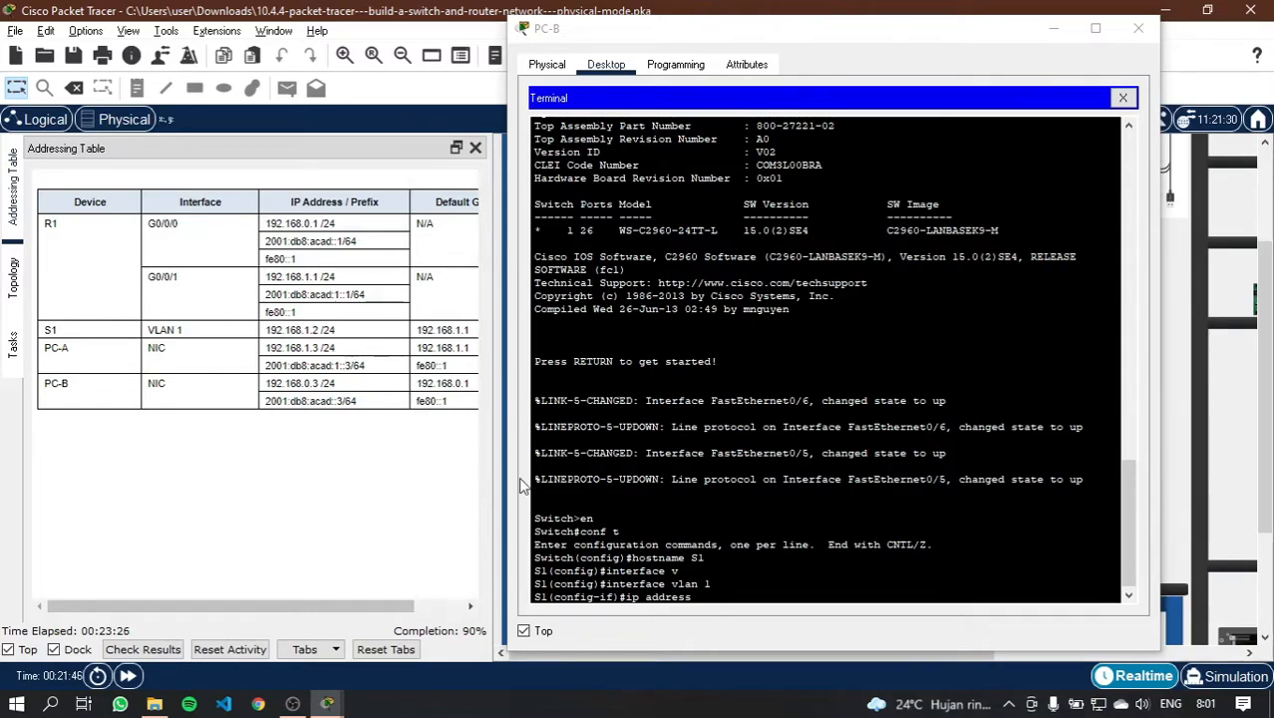
click(728, 606)
text(192)
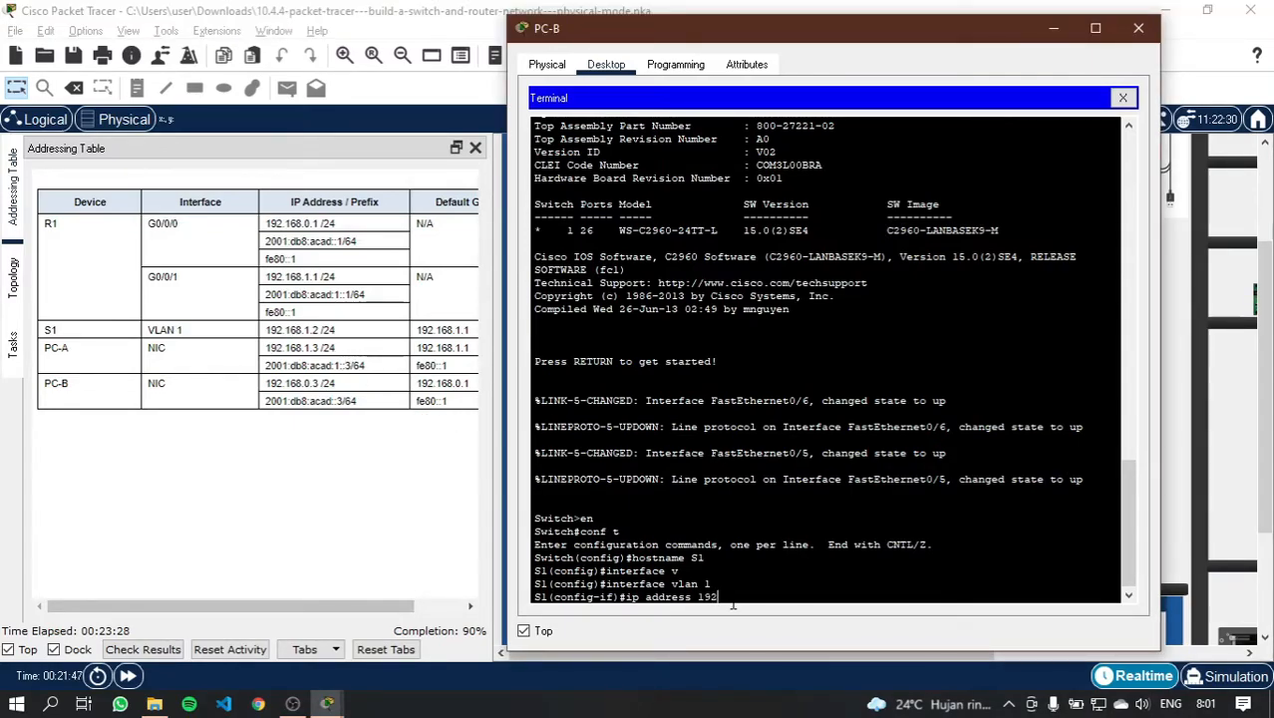
text(.168.1.2 255.255.255.0)
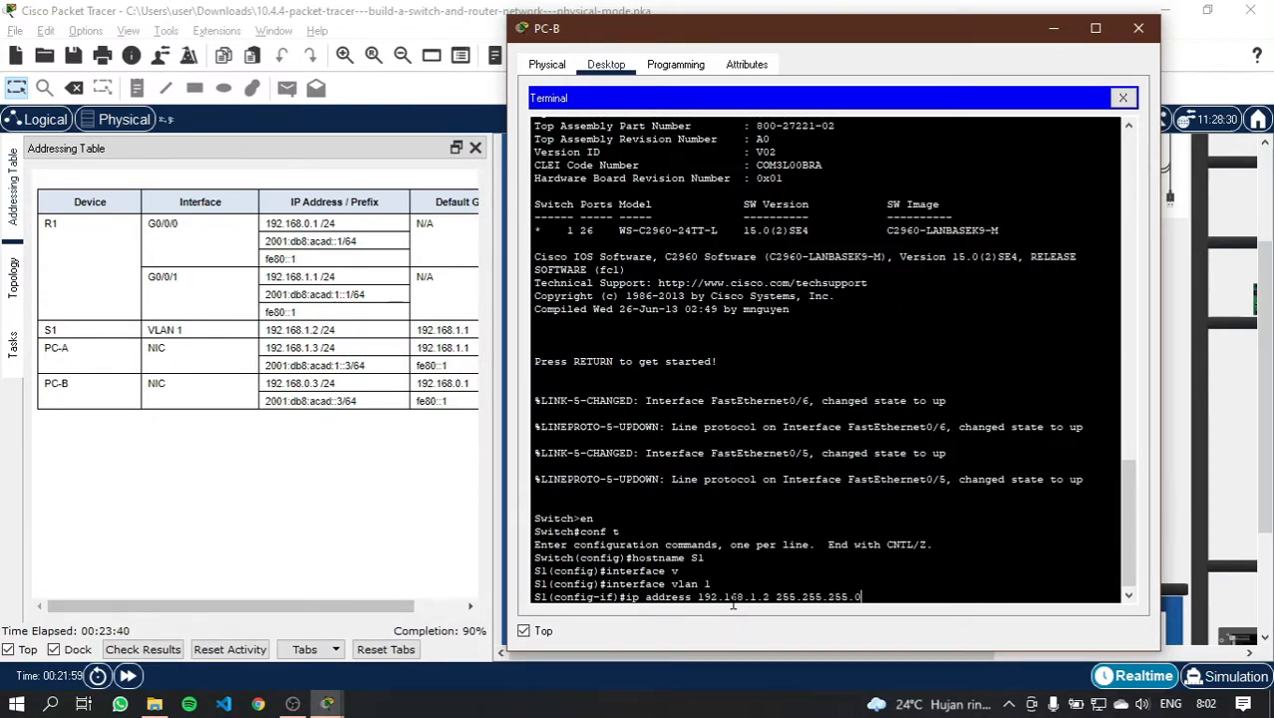
key(Return)
Step: Activate the VLAN 1 interface with no shut and return to global configuration mode
text(no)
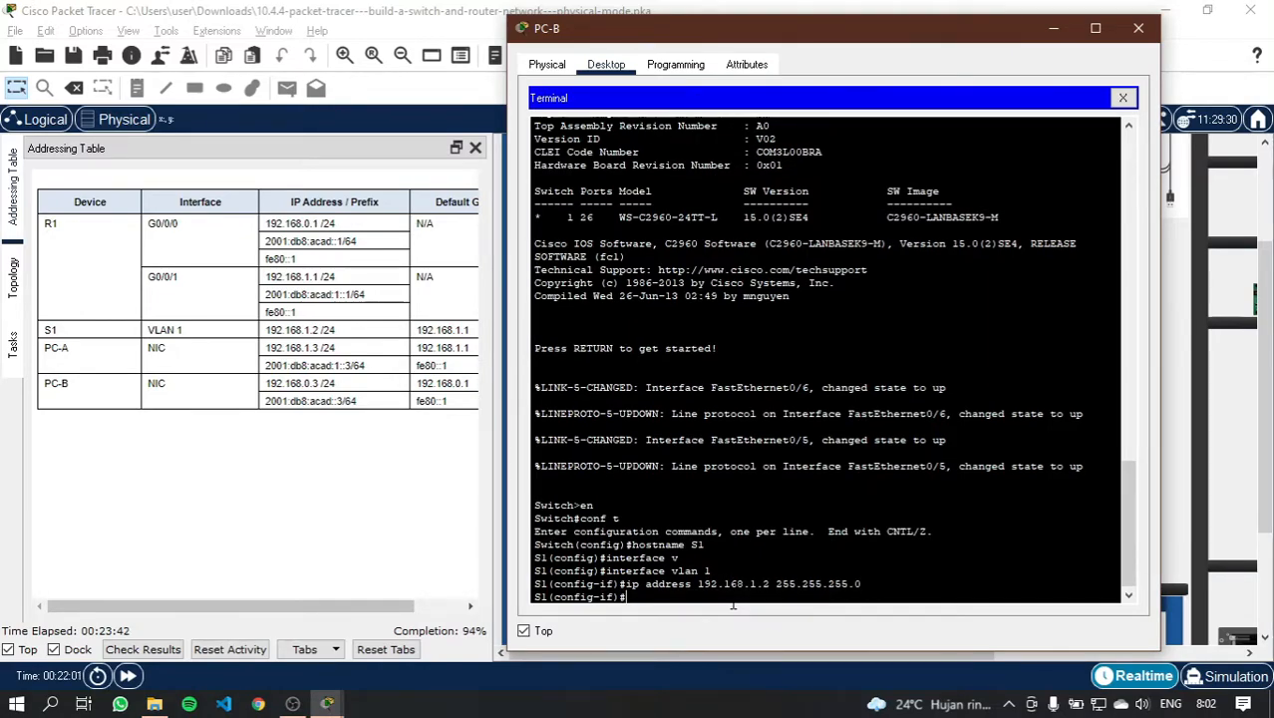
text( shut)
key(Return)
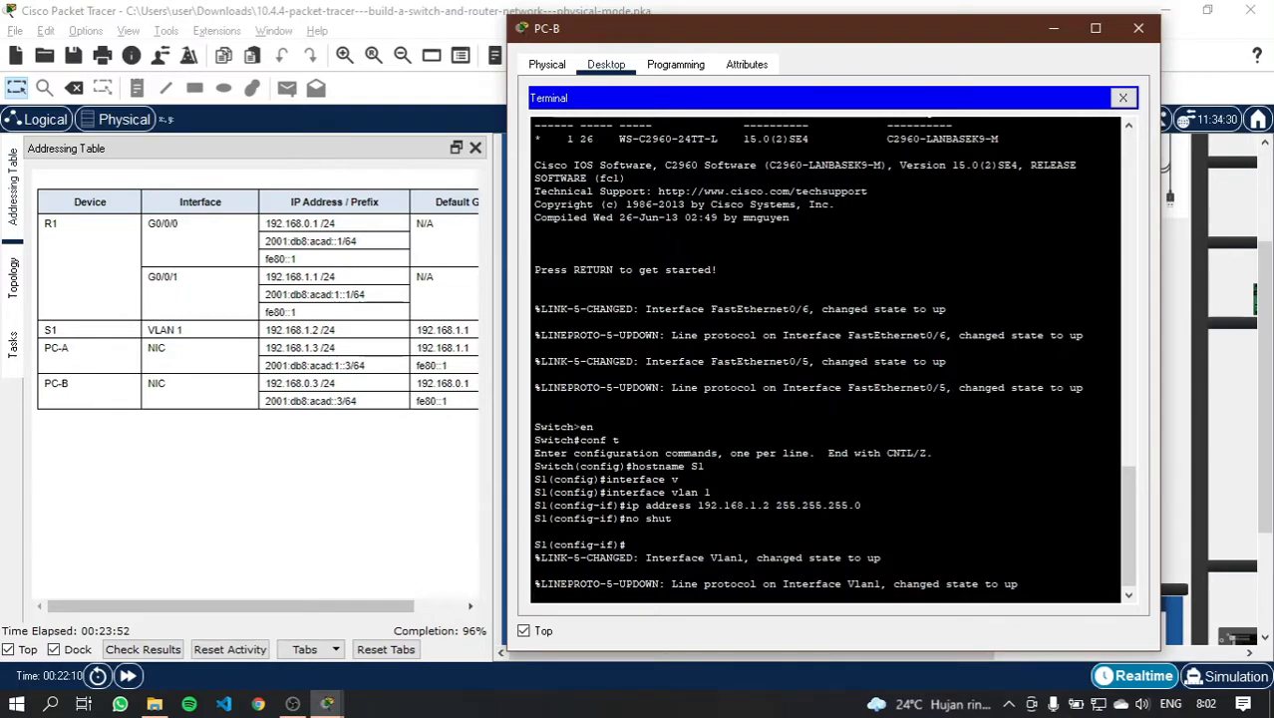
key(Return)
text(exit)
key(Return)
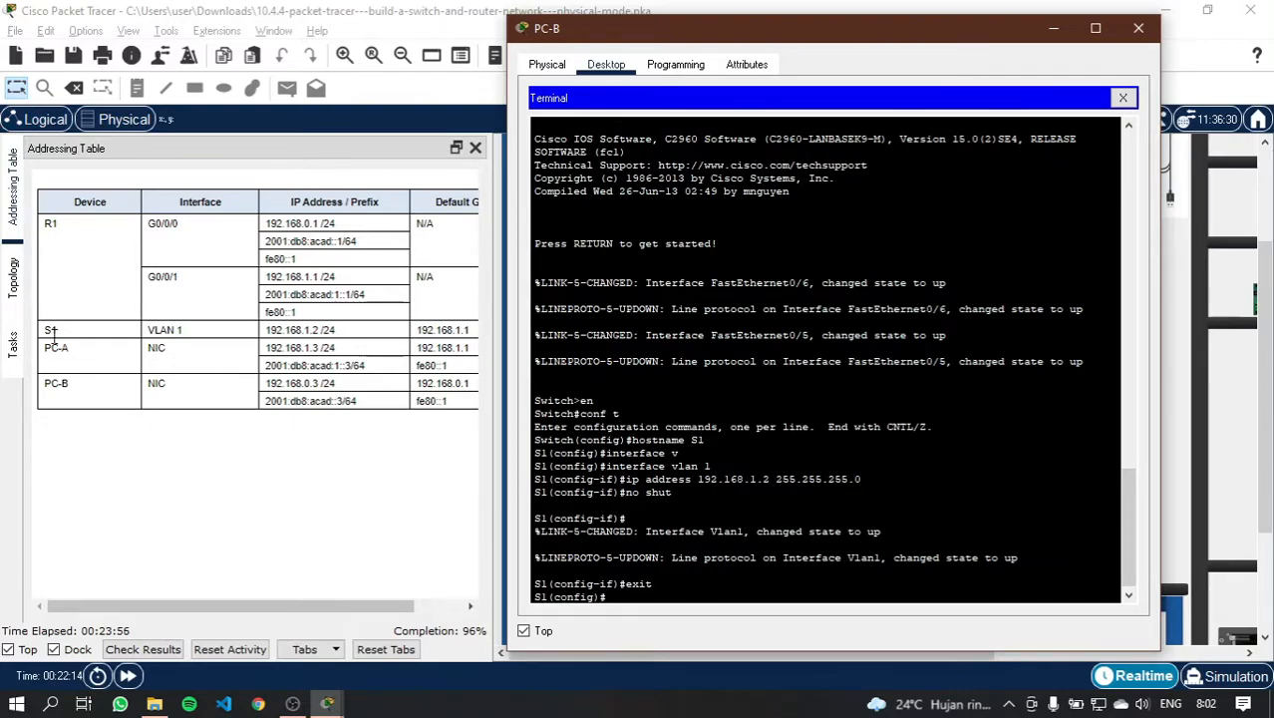
Step: Set the default gateway of switch S1 to 192.168.1.1, as called for in the switch configuration tasks
click(13, 345)
scroll(240, 485, down, 1)
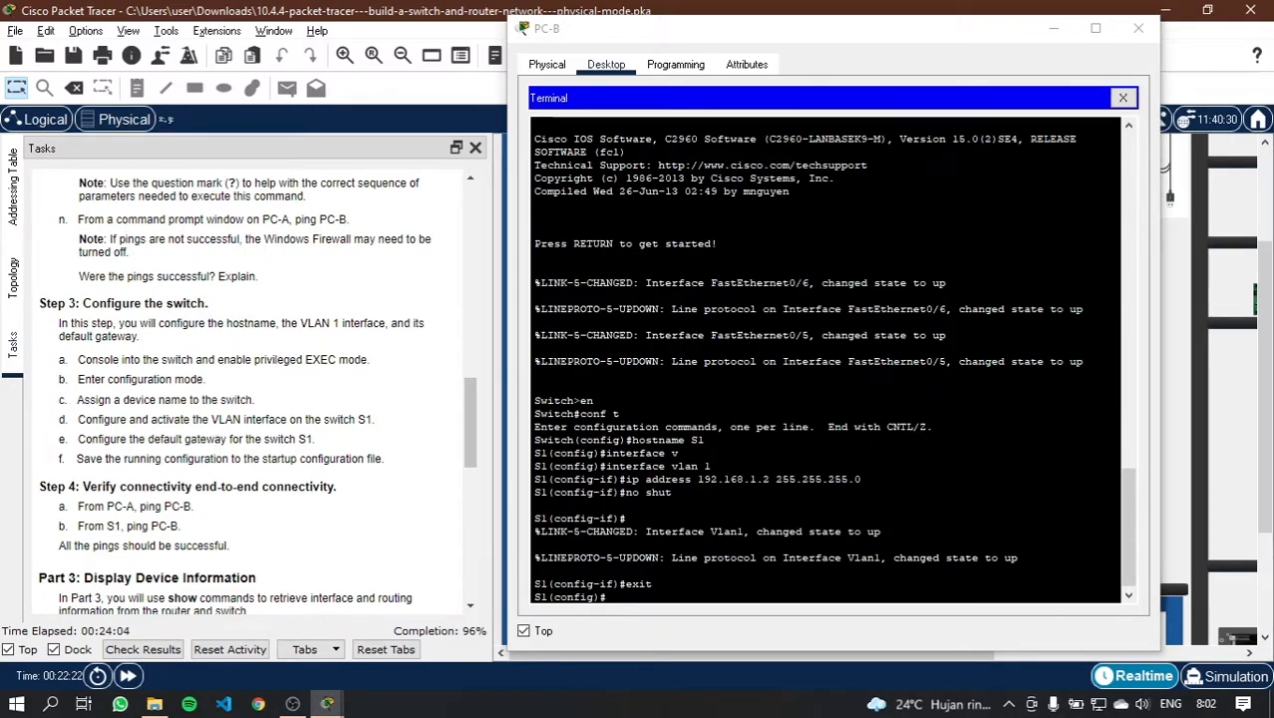
click(626, 601)
text(ip defau)
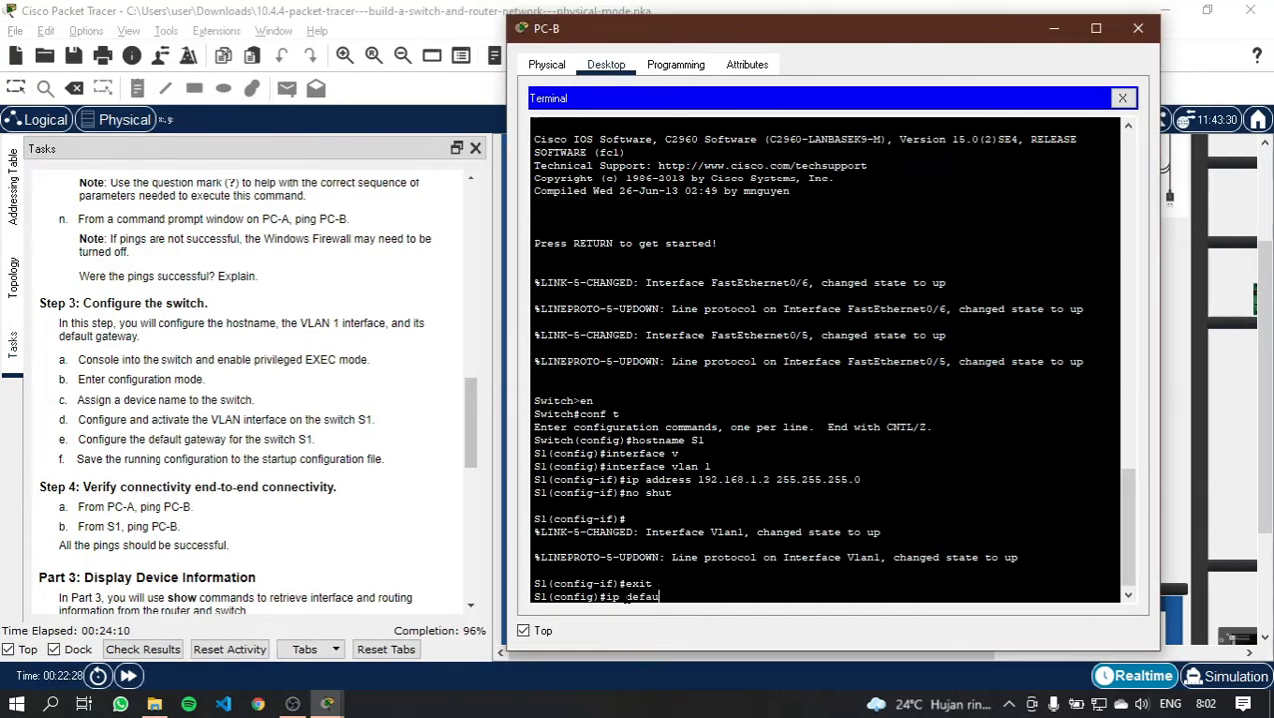
key(Tab)
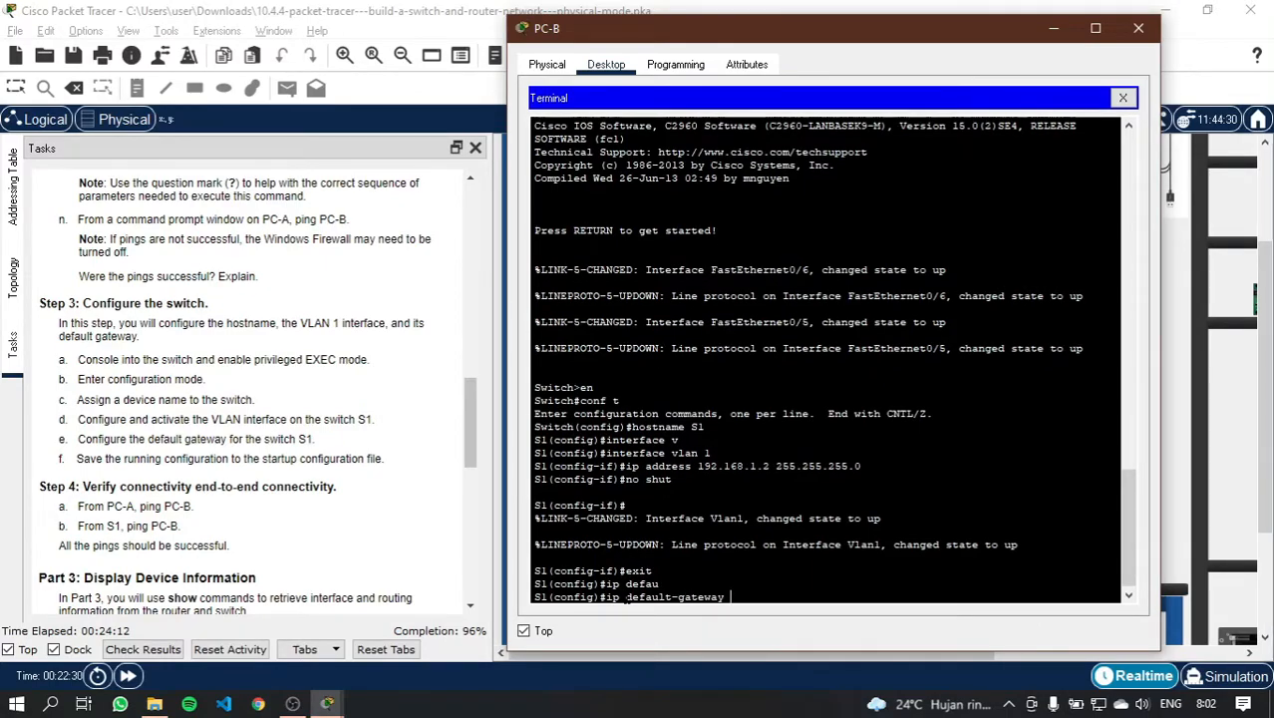
text(192.168.1.1)
key(Return)
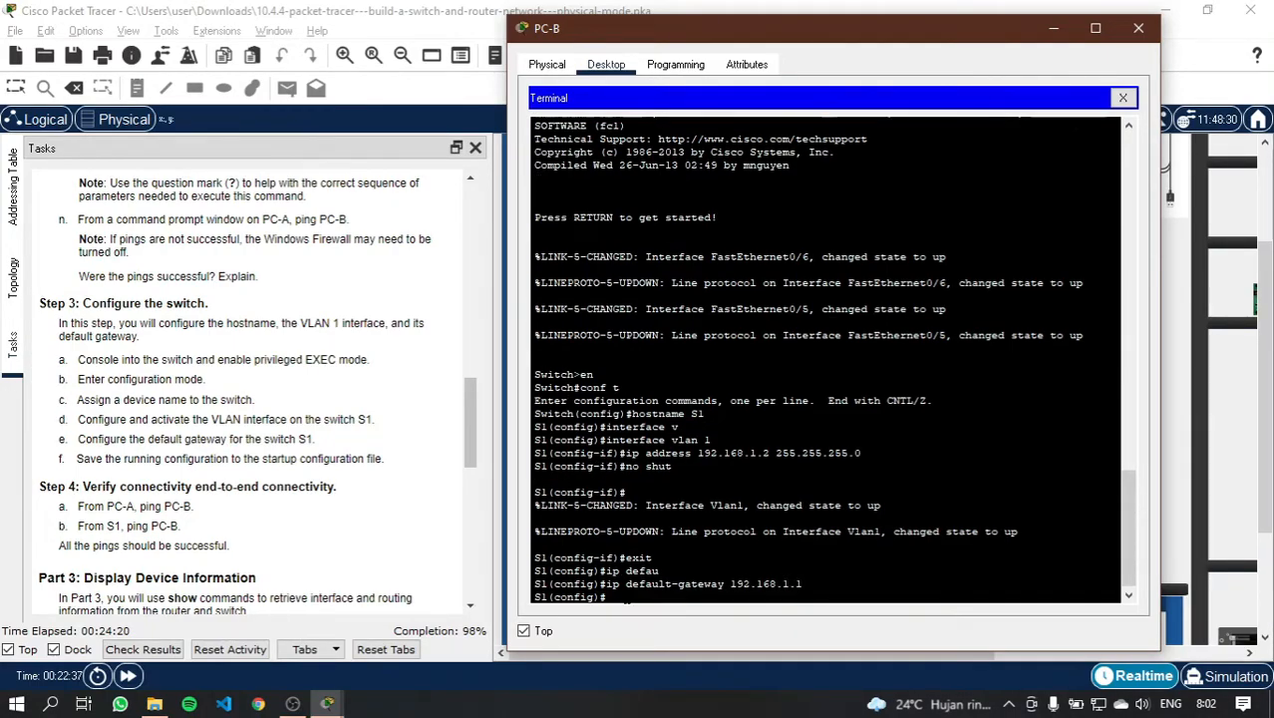
key(Return)
Step: Exit global configuration mode and save S1's running configuration to the startup configuration, accepting the default destination filename
text(exit)
key(Return)
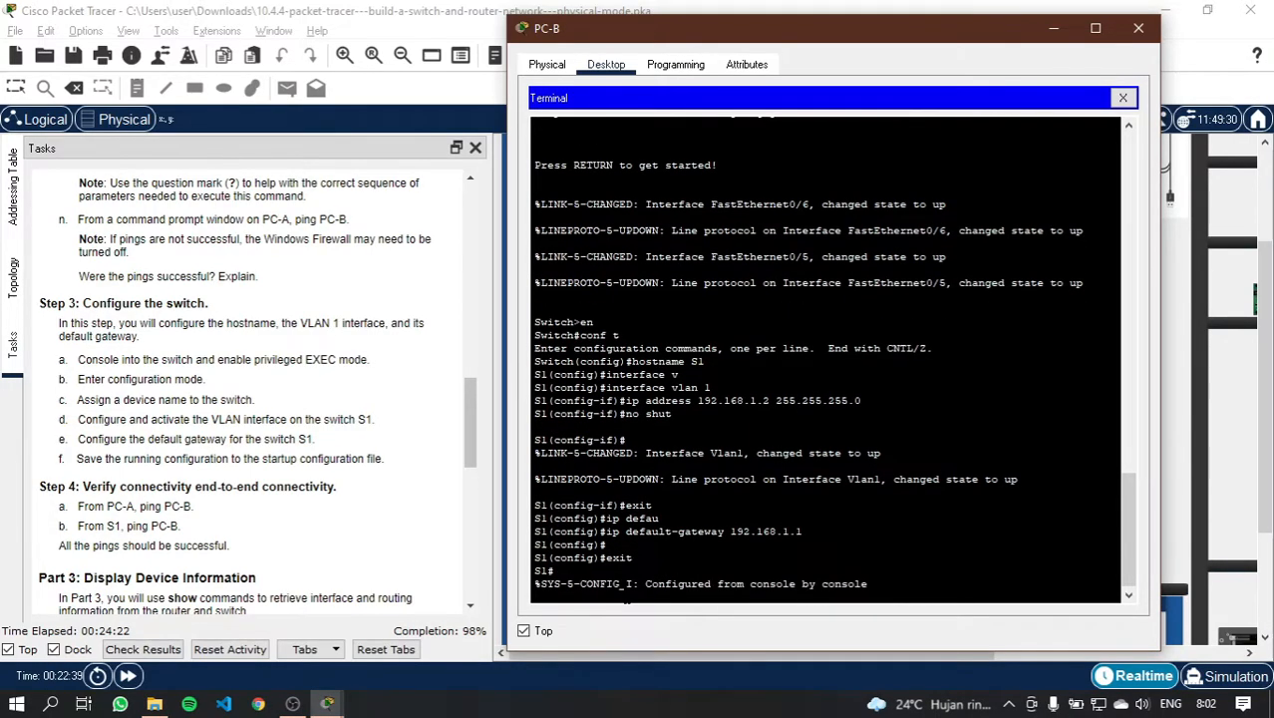
key(Return)
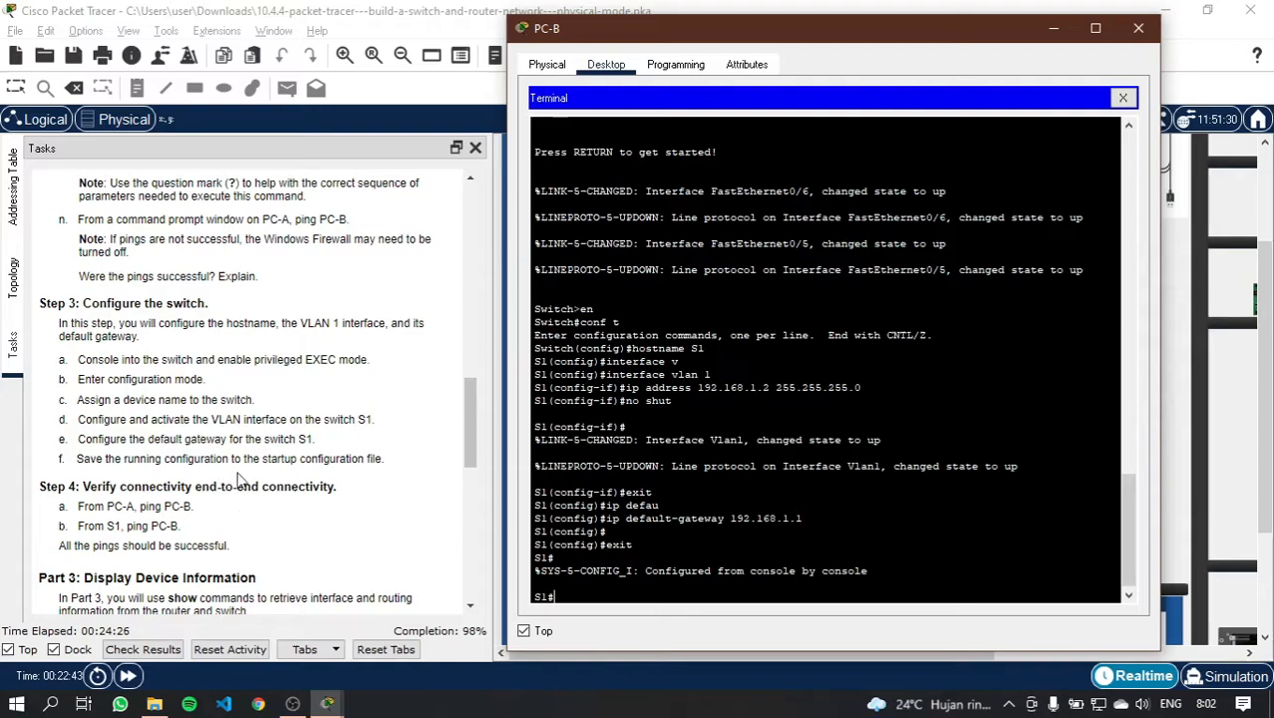
text(py runnin)
key(Tab)
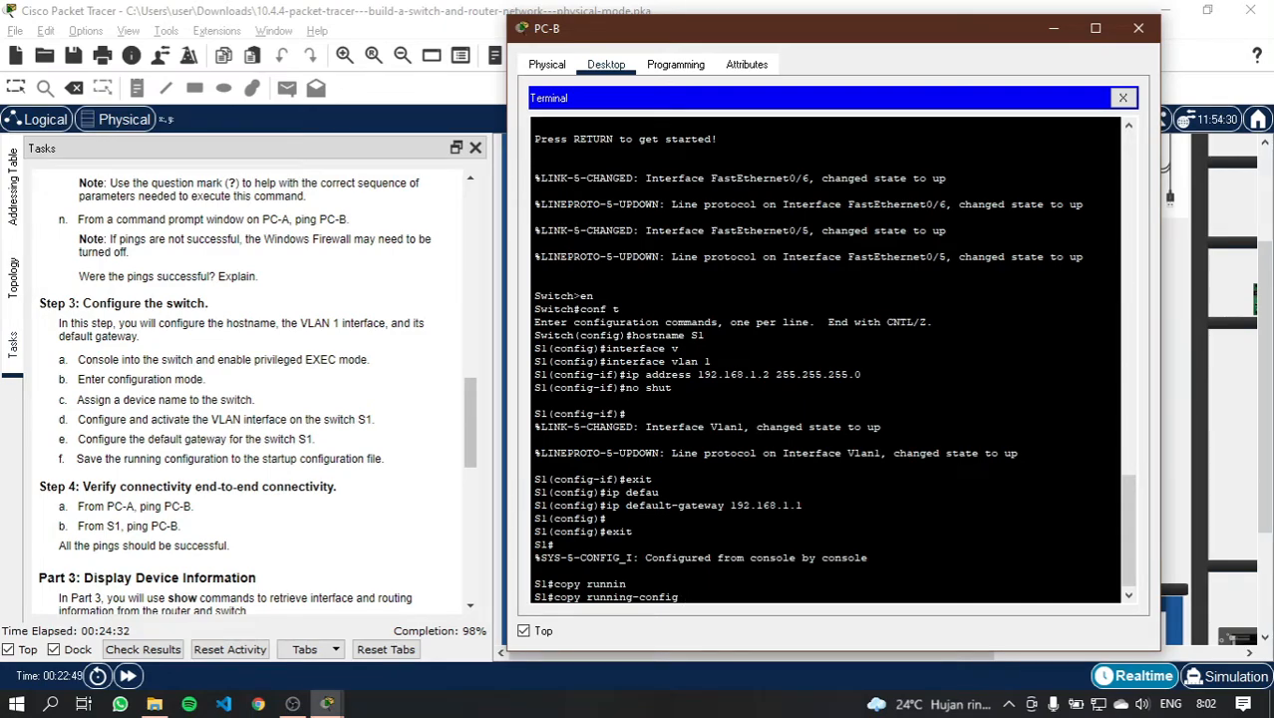
text(star)
key(Tab)
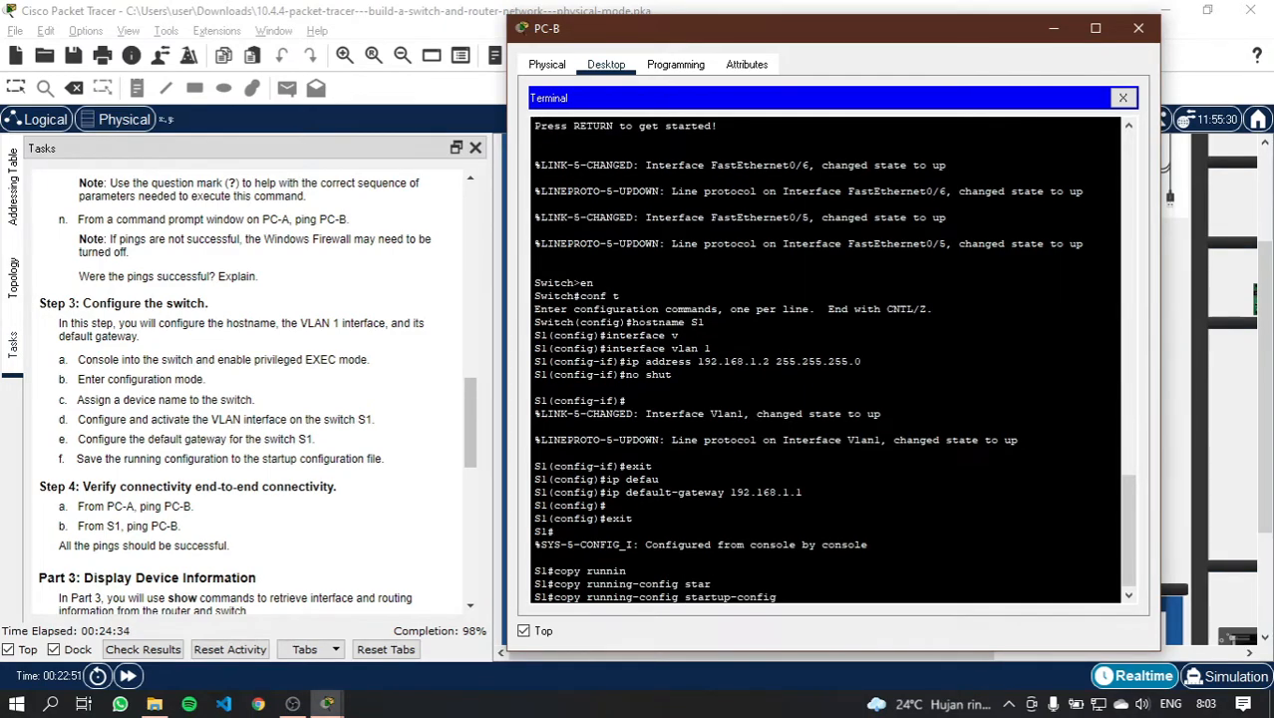
key(Return)
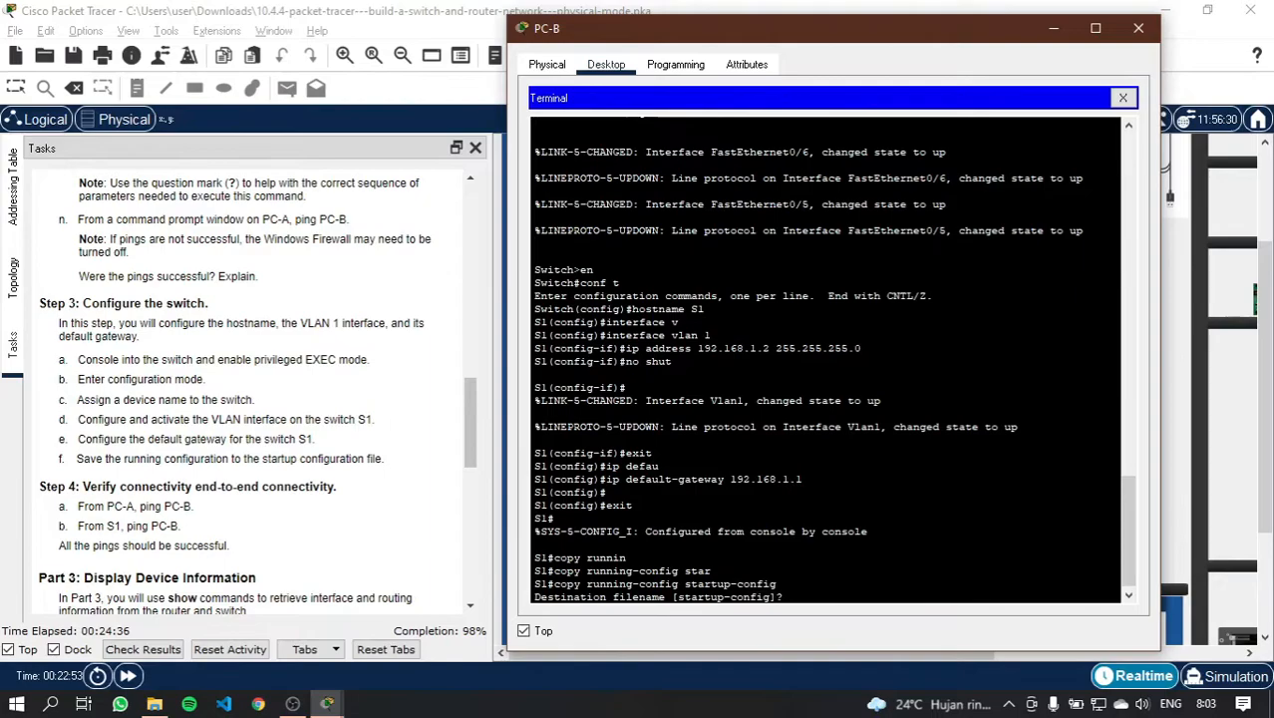
key(Return)
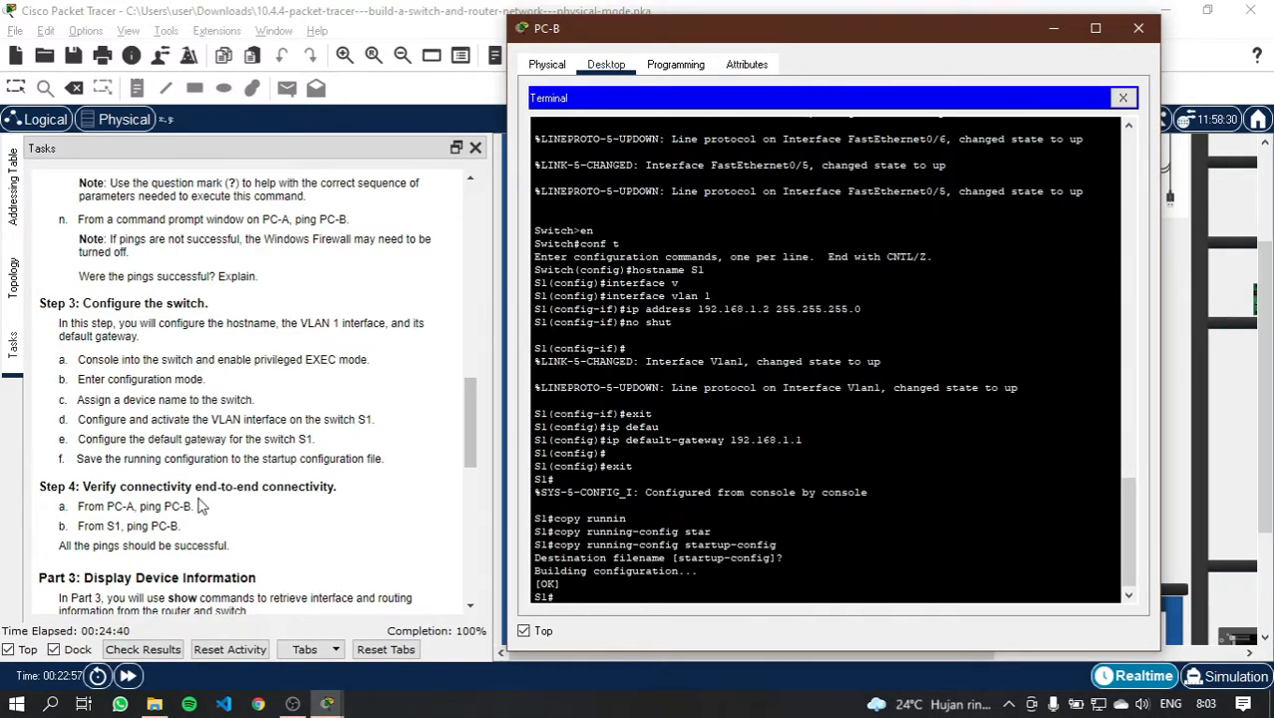
Step: Close the PC-B window, ping PC-B at 192.168.0.3 from PC-A's command prompt, and close the PC-A window
scroll(163, 477, down, 2)
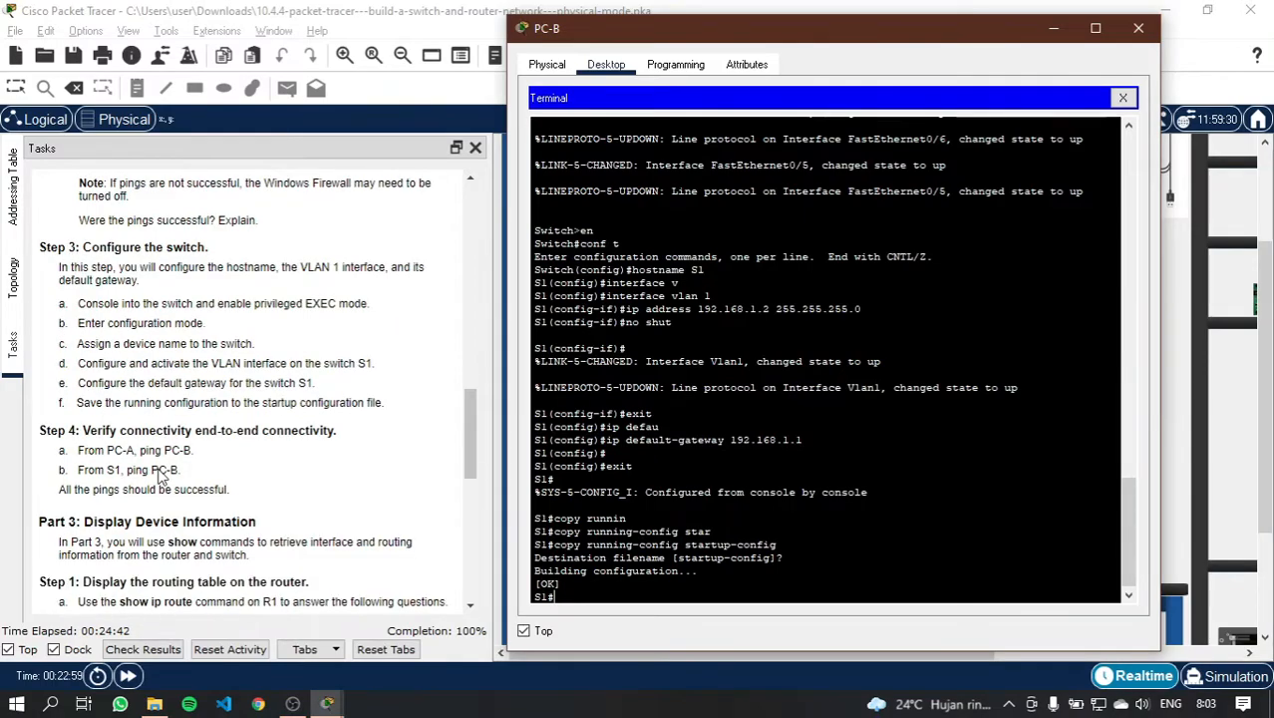
click(1138, 29)
scroll(982, 339, up, 1)
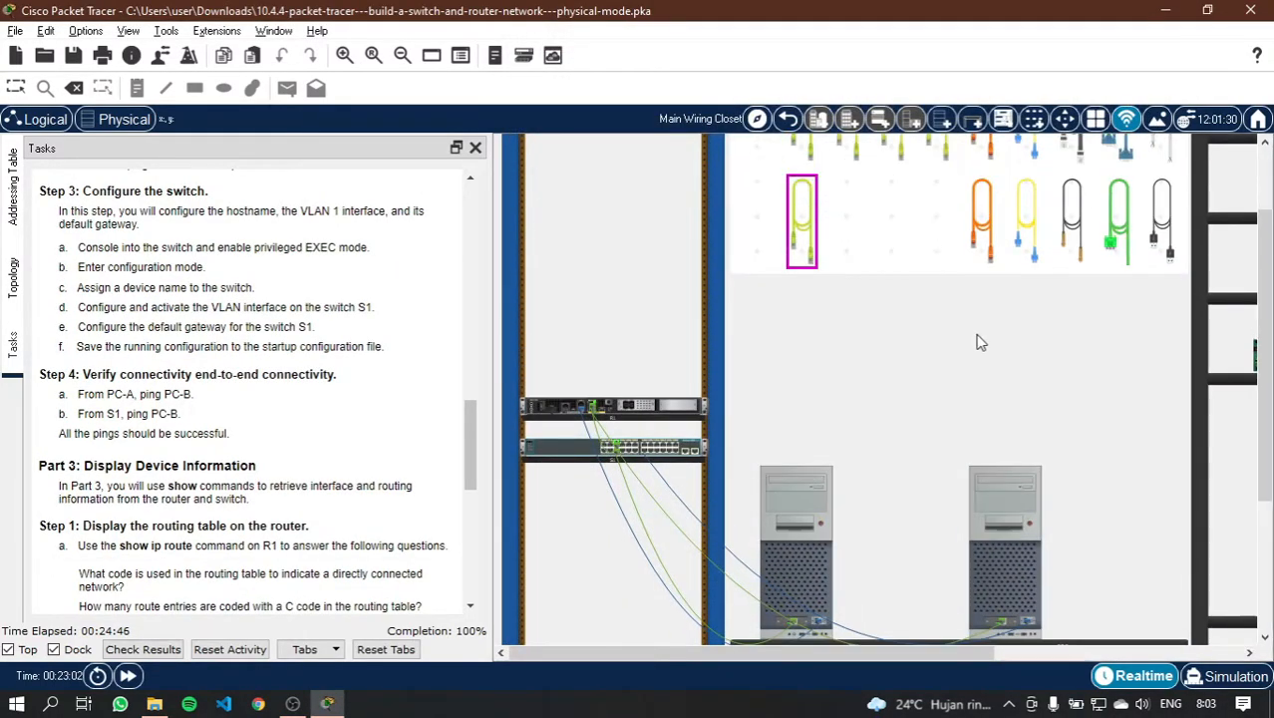
scroll(982, 339, down, 2)
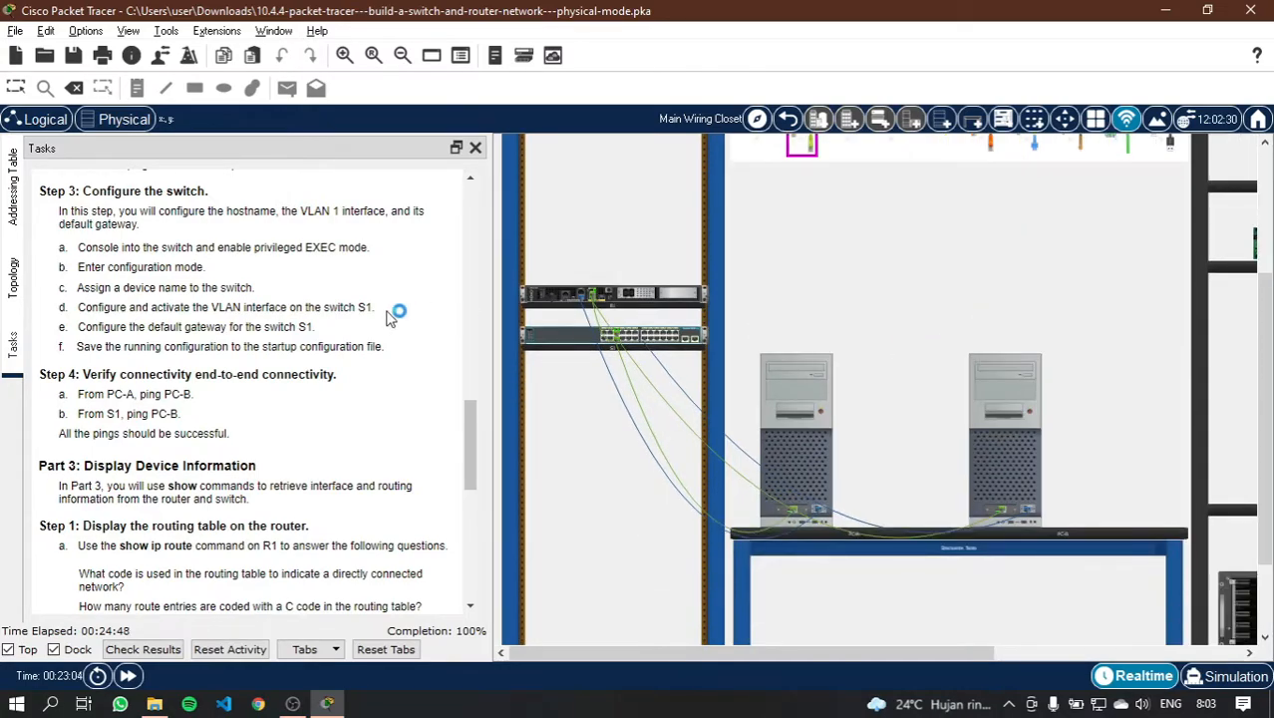
scroll(166, 394, down, 1)
scroll(166, 394, up, 1)
click(779, 414)
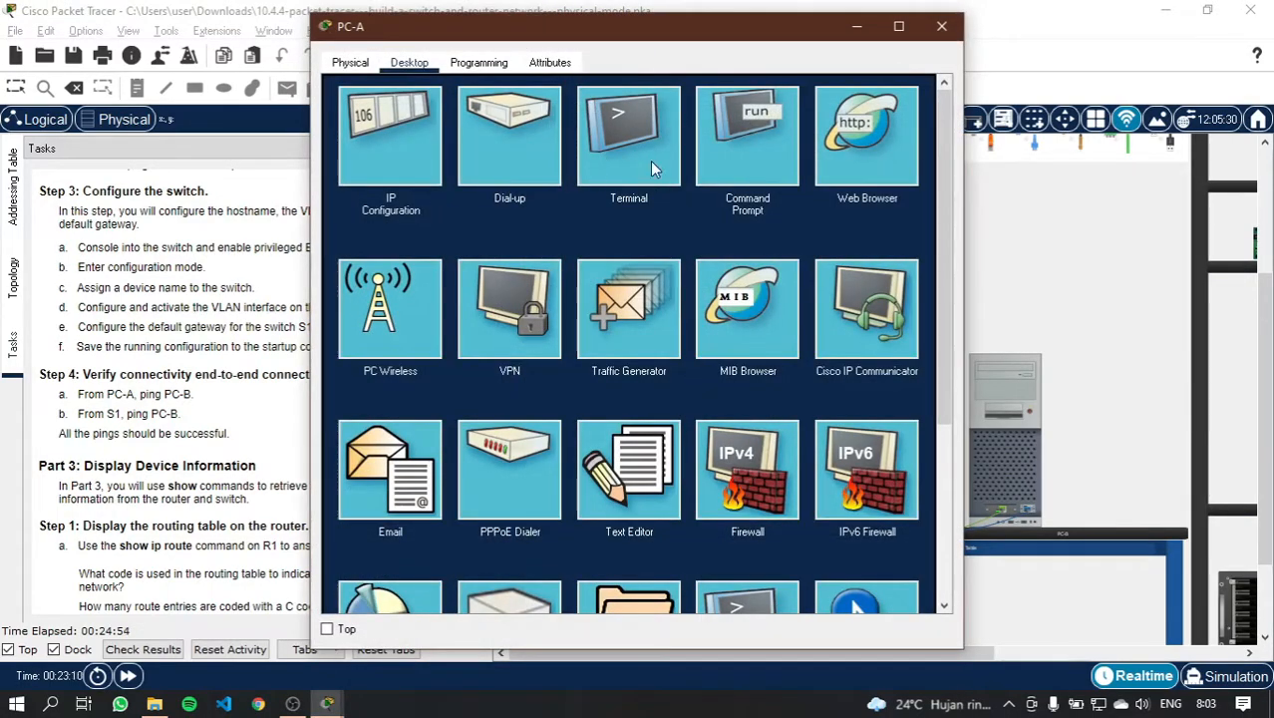
click(769, 141)
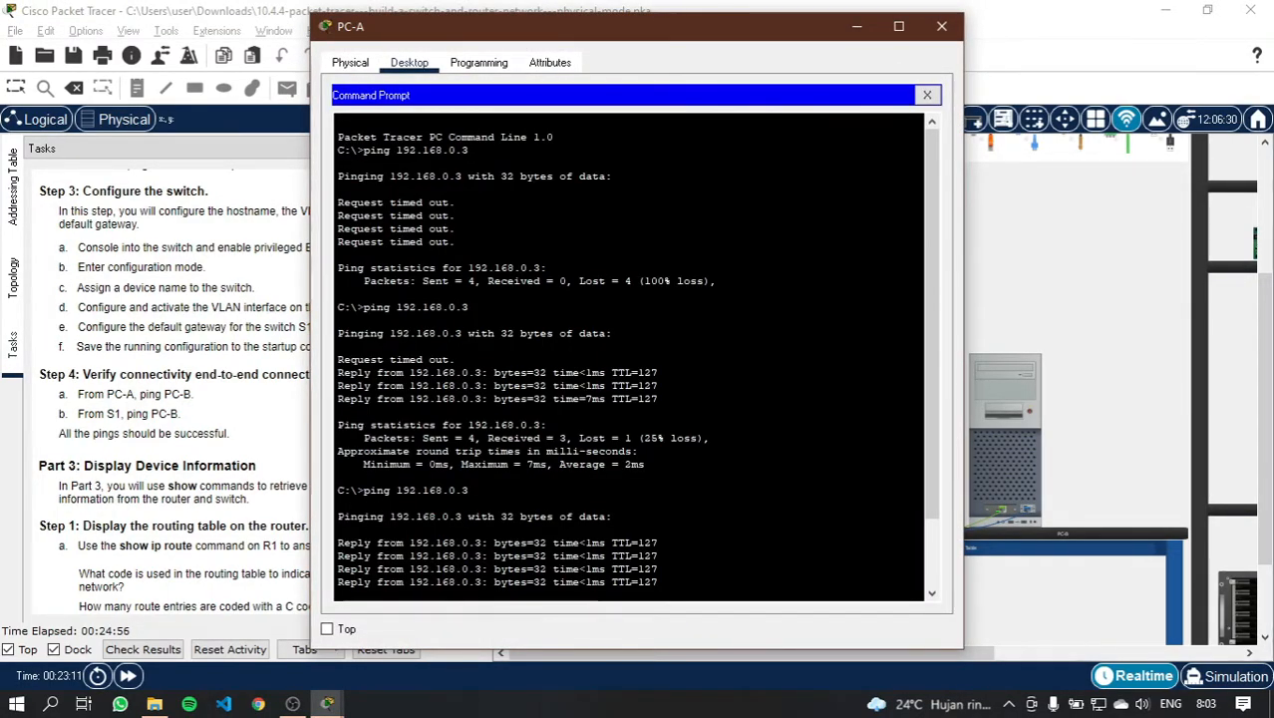
key(Up)
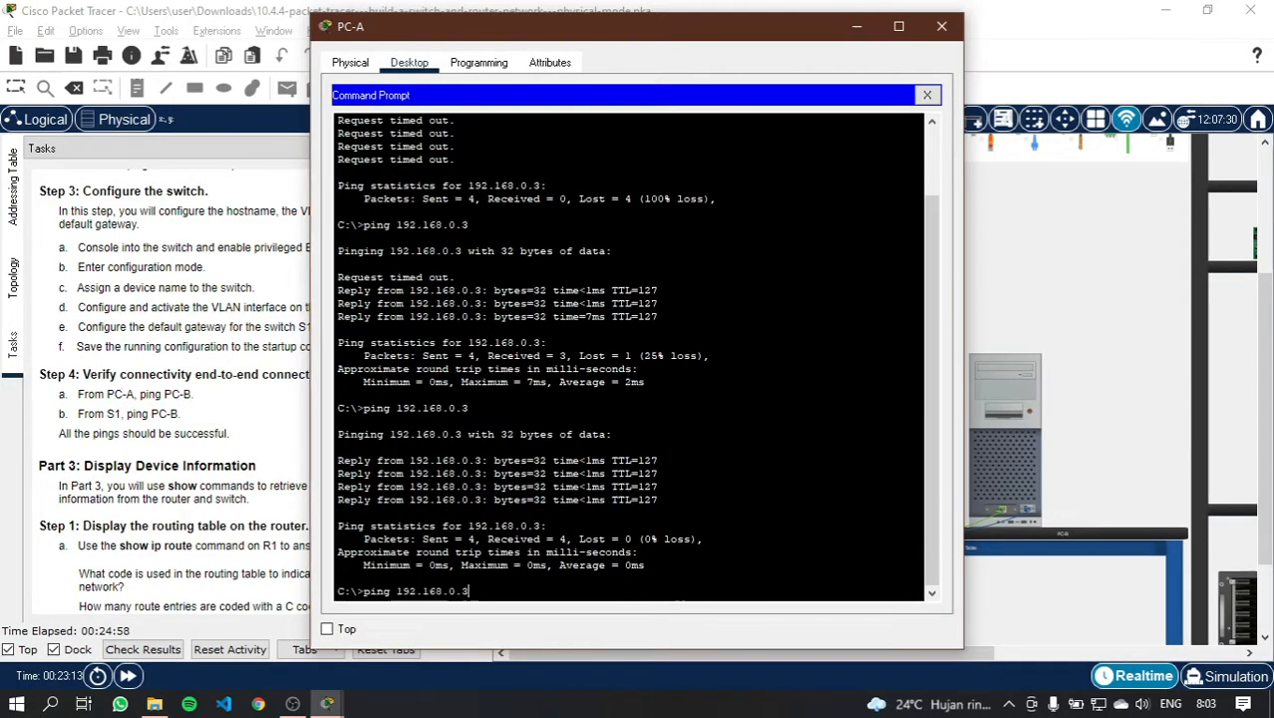
key(Return)
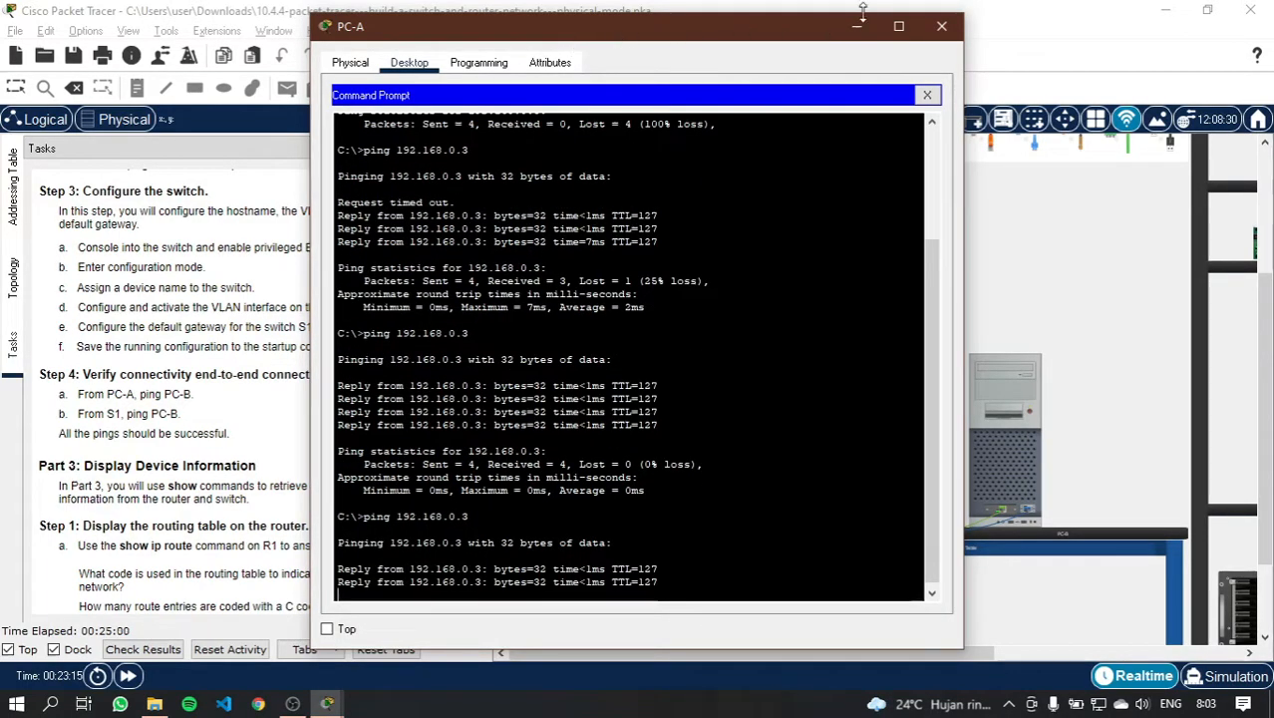
click(941, 26)
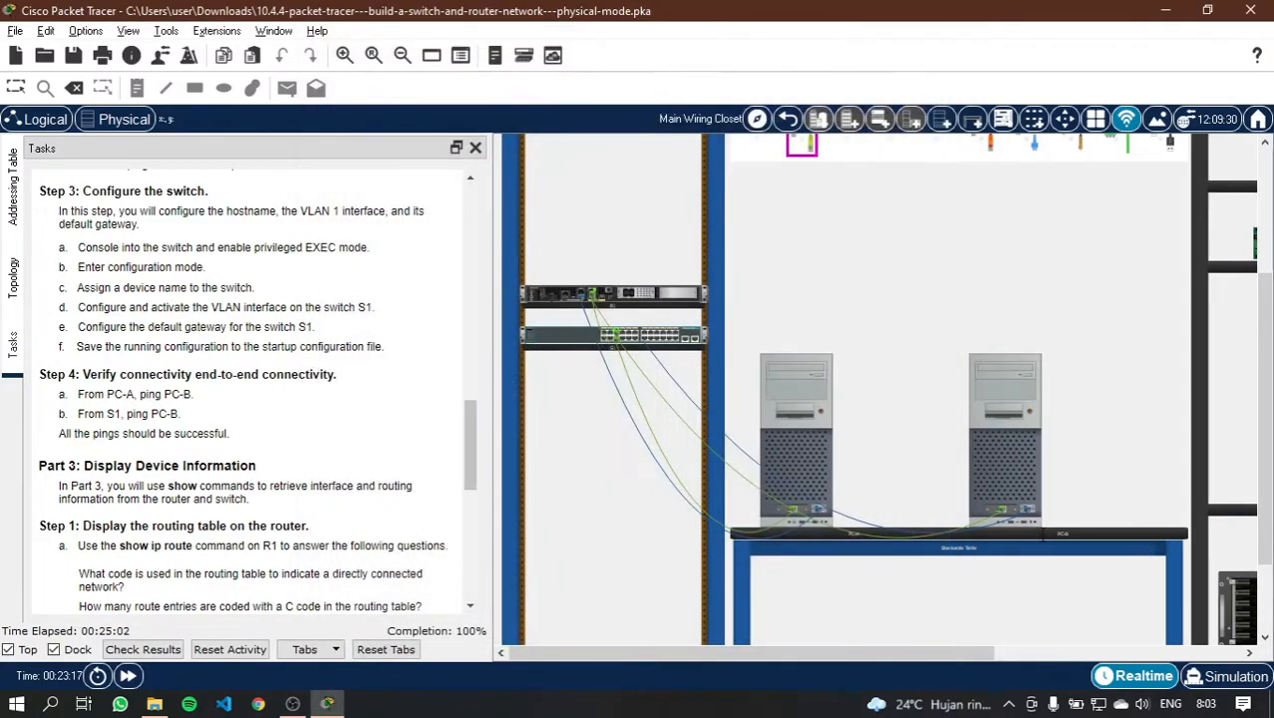
click(1010, 469)
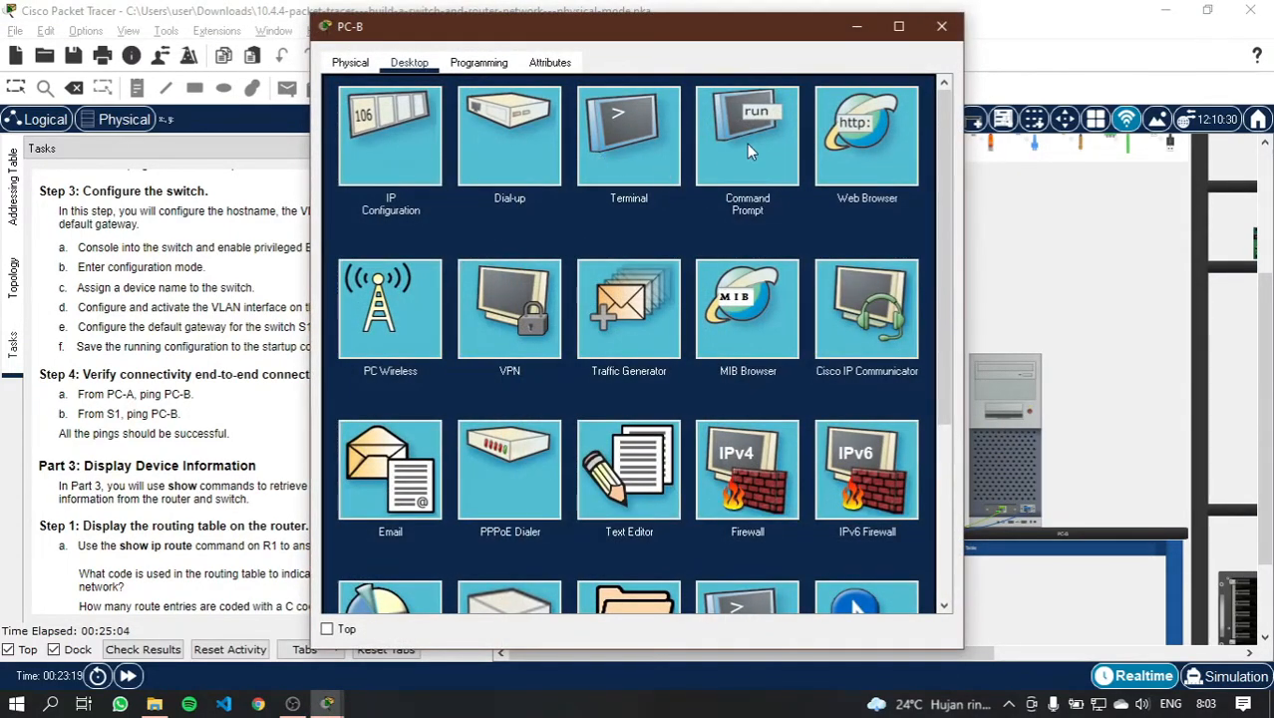
click(747, 140)
click(941, 26)
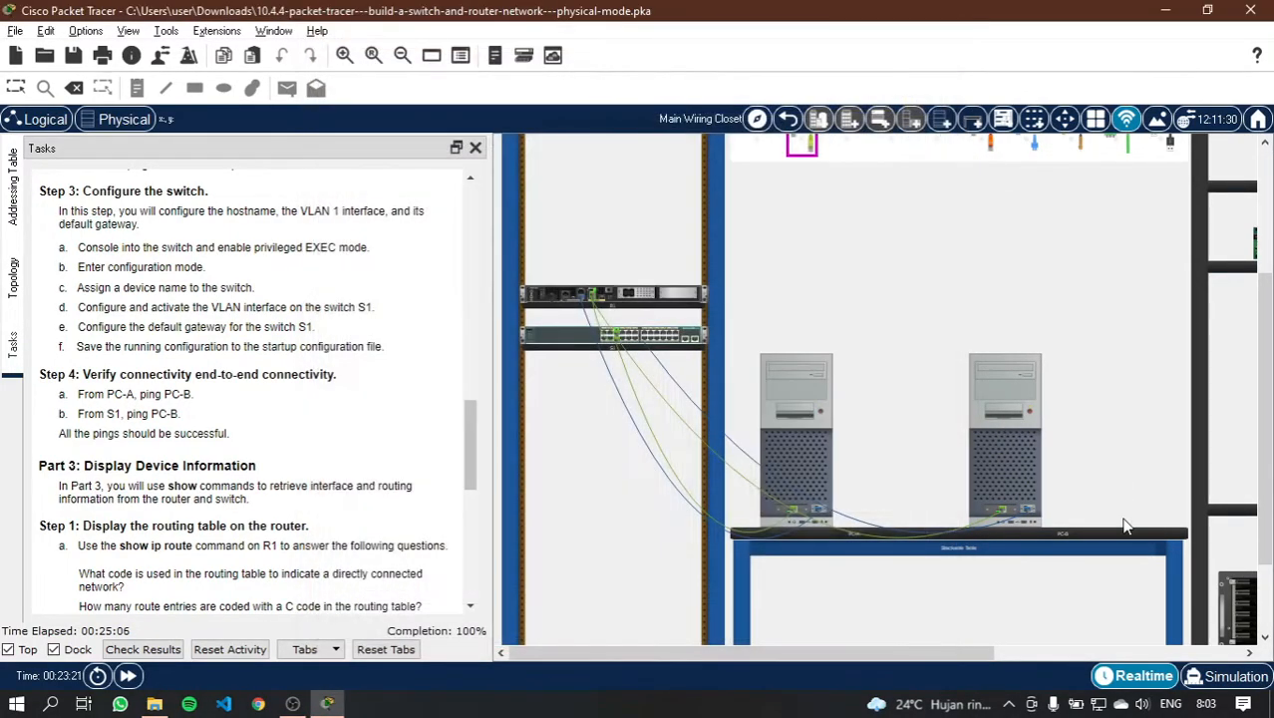
Step: Open a terminal session on PC-B to switch S1's console, keeping the default port settings
click(1037, 480)
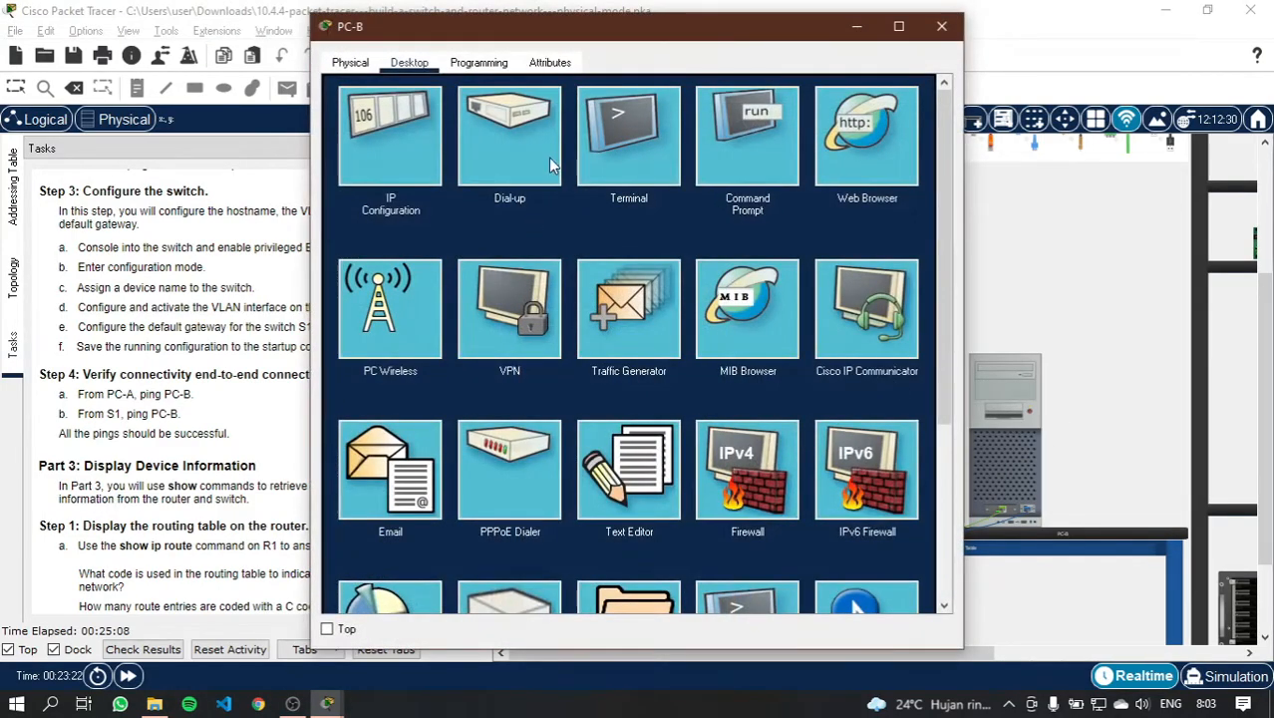
click(615, 158)
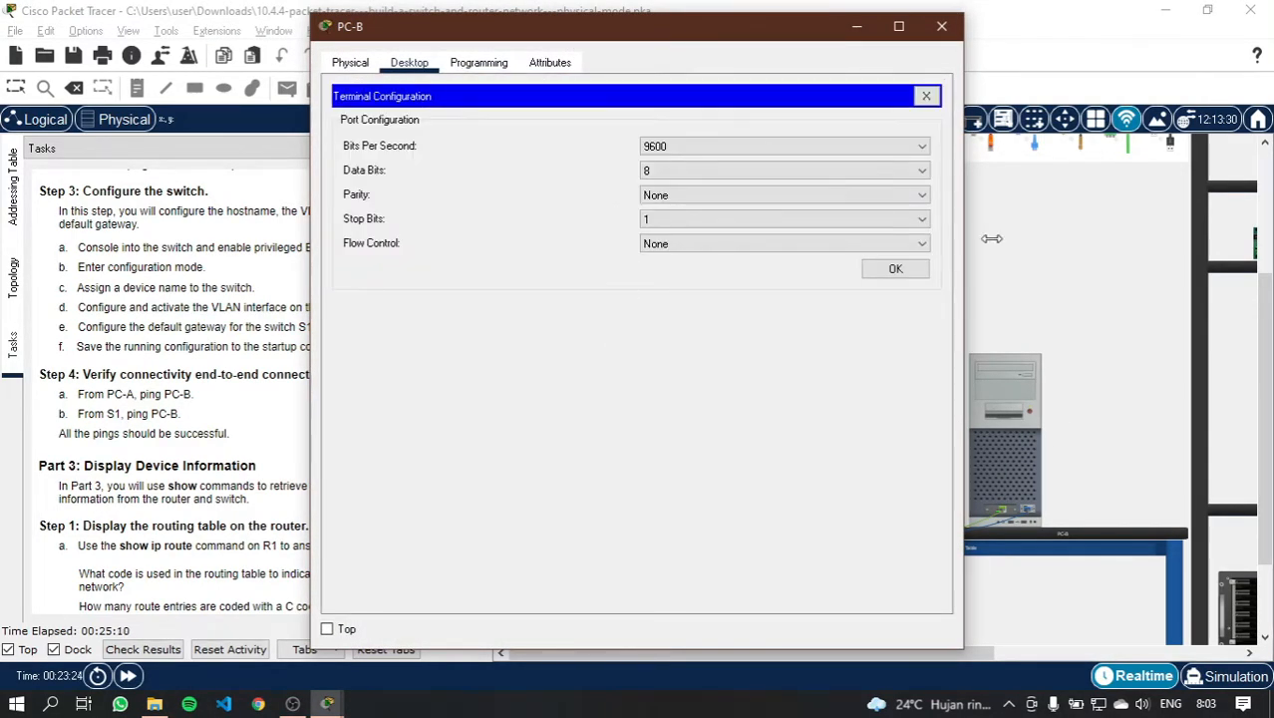
click(892, 268)
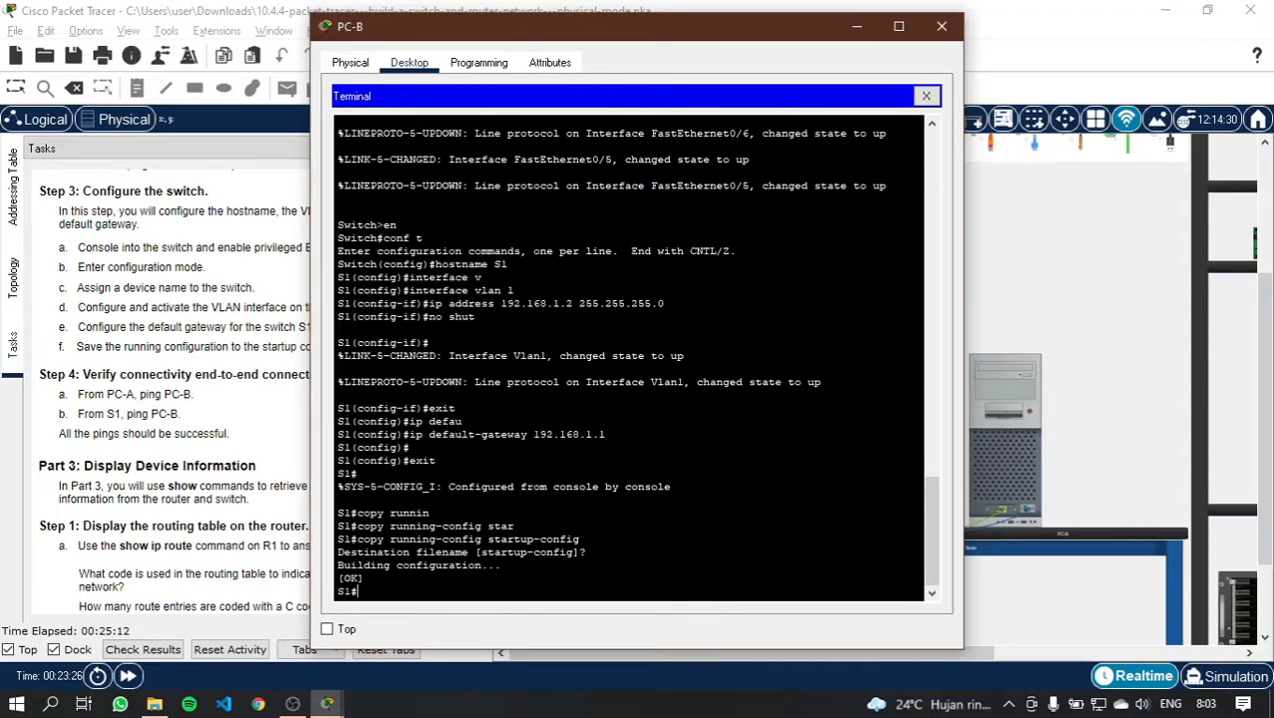
Step: Ping PC-B at 192.168.0.3 from switch S1, consulting the addressing table for the address, and close the PC-B window
text(ping 192.168)
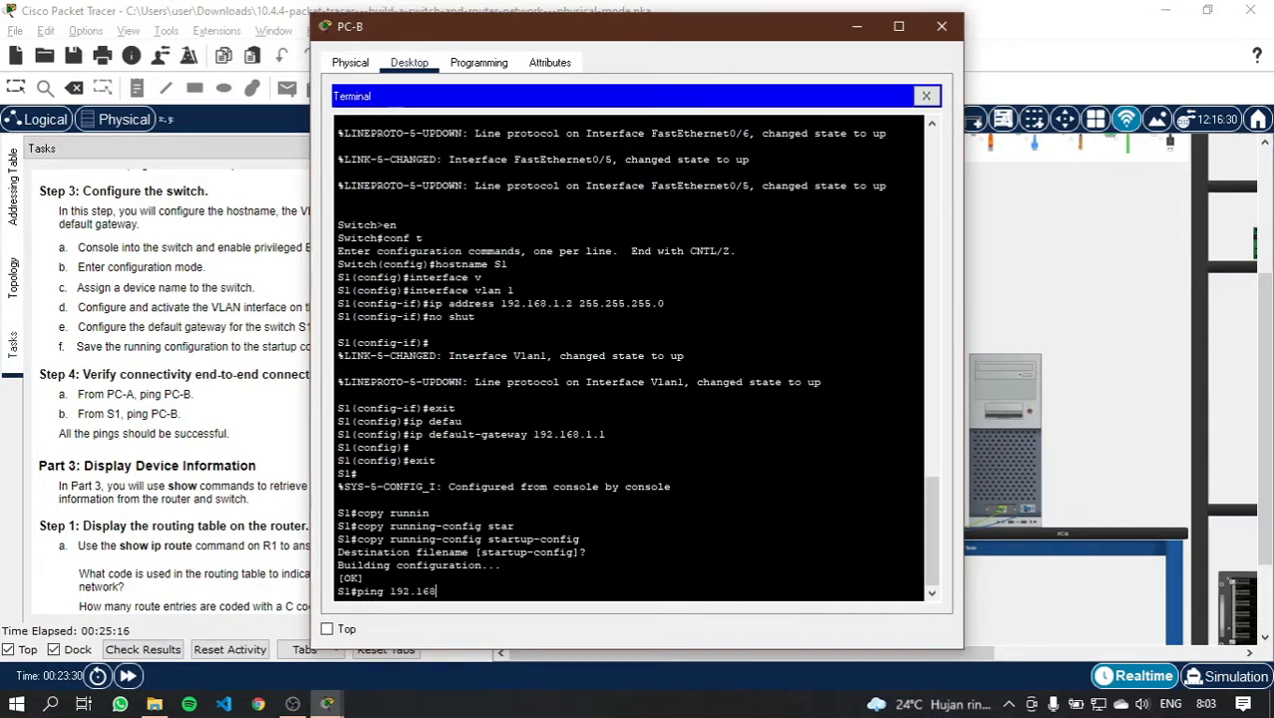
text(.)
click(14, 287)
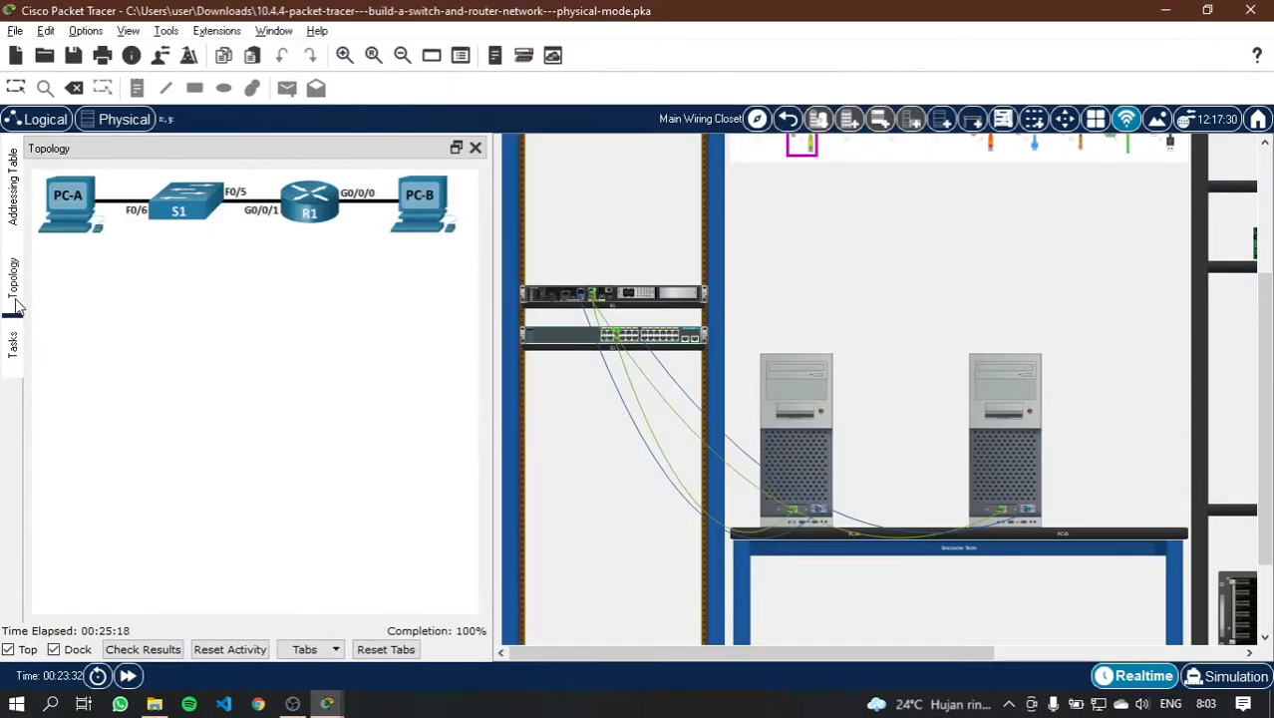
click(14, 214)
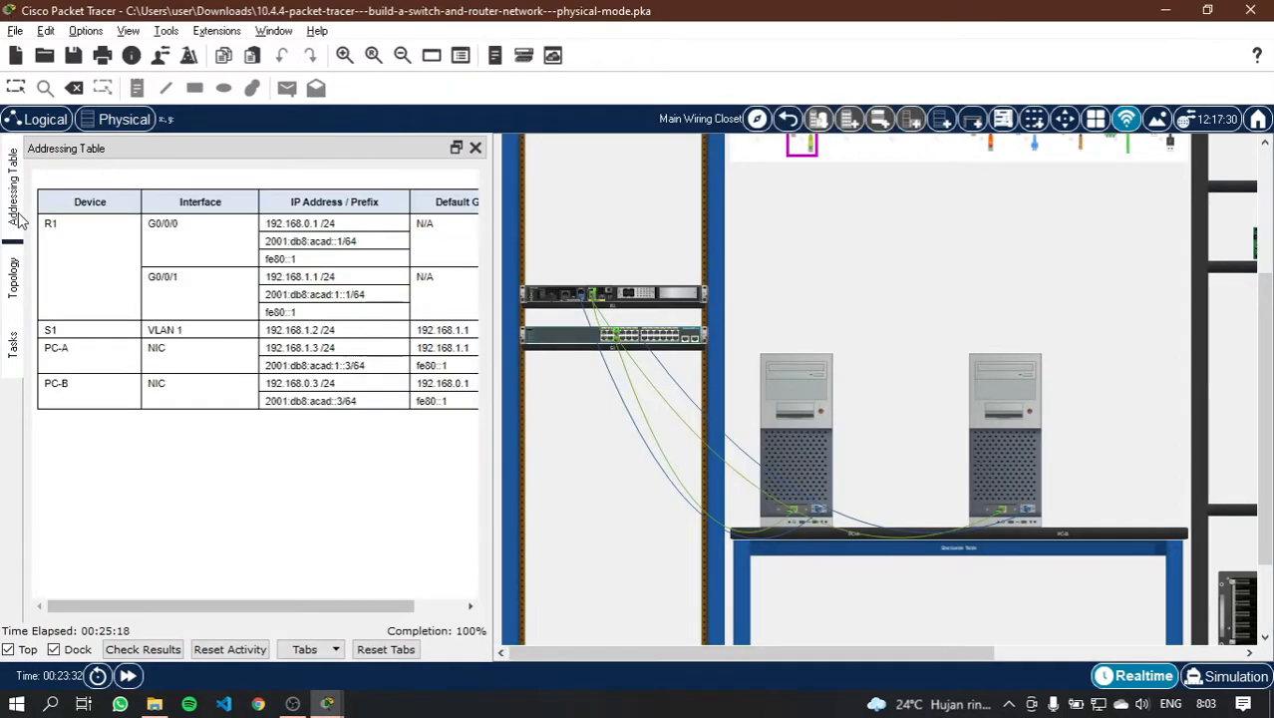
click(11, 337)
mouse_move(327, 704)
click(427, 613)
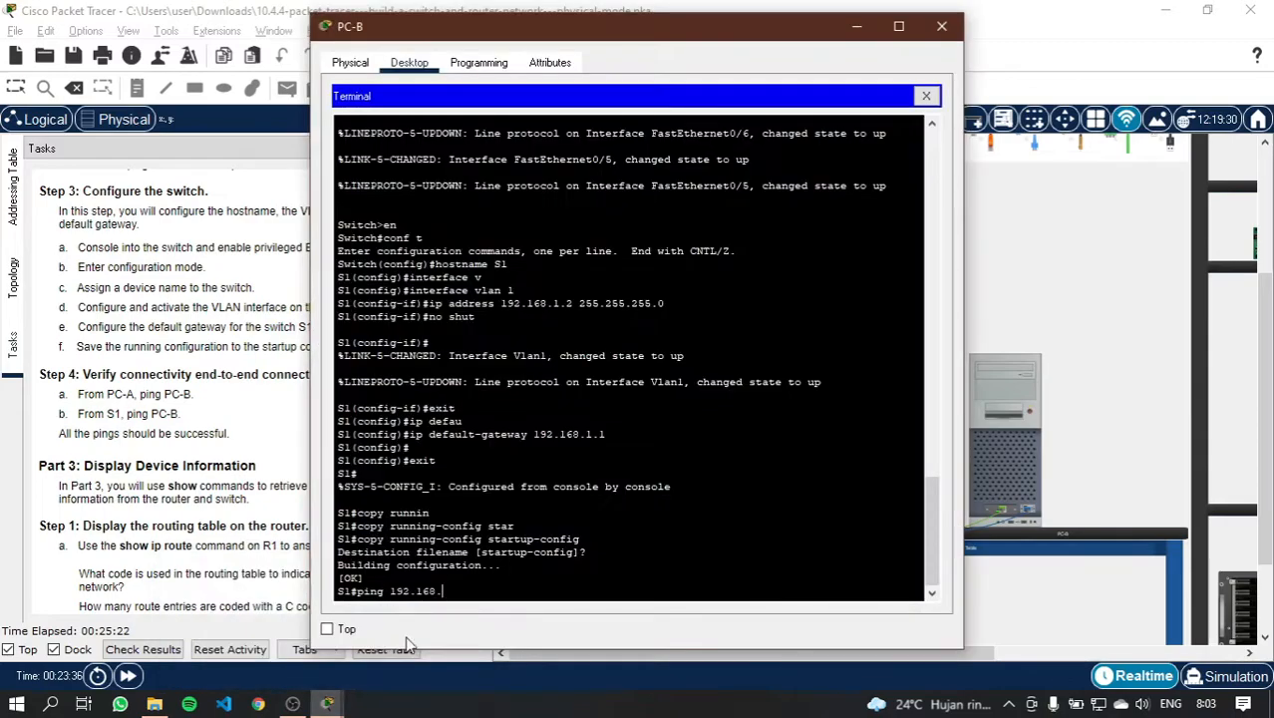
text(0.3)
key(Return)
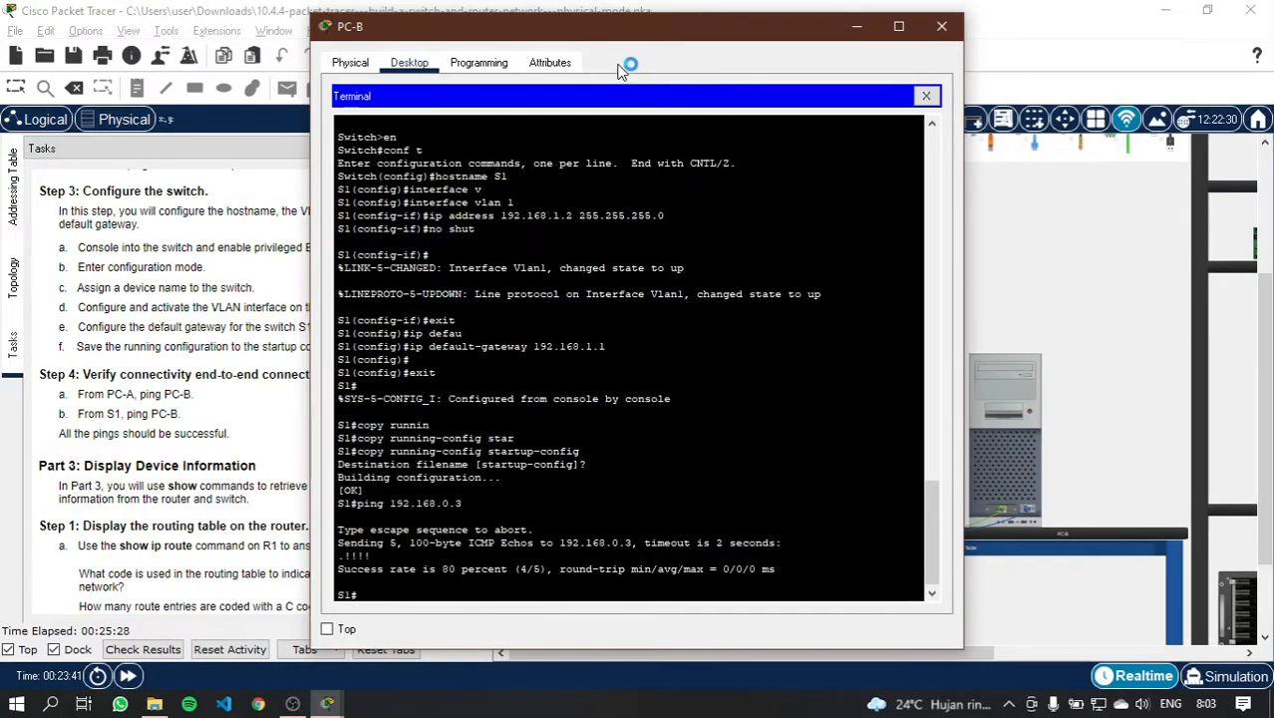
drag(649, 33, 796, 22)
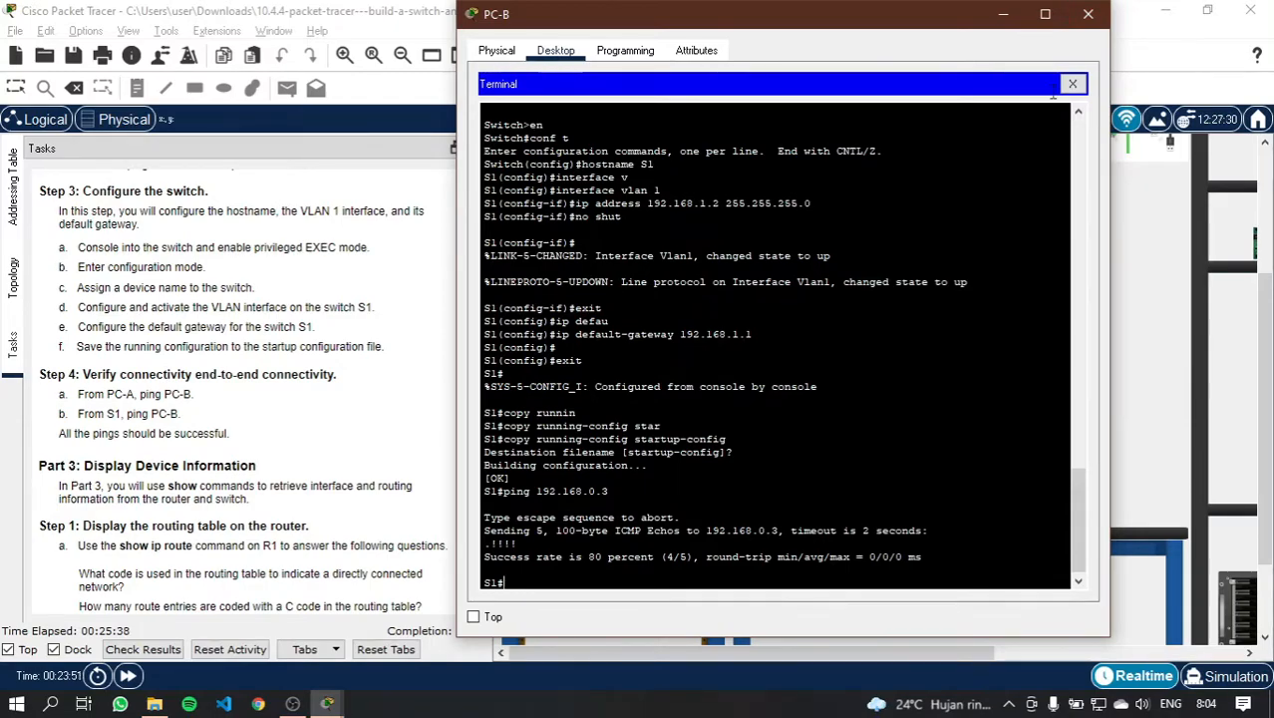
click(1087, 14)
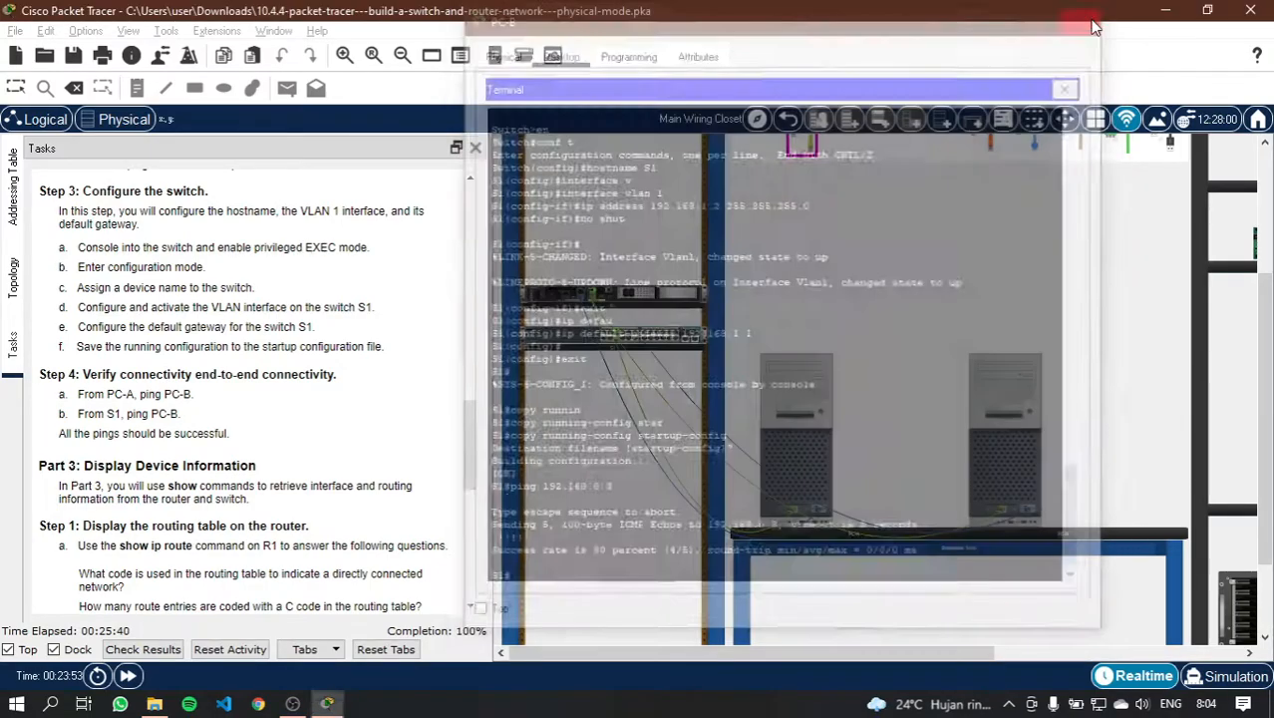
Step: Check the activity results, review all assessment items for PC-A, PC-B, R1 and S1, and close the results
scroll(406, 520, down, 3)
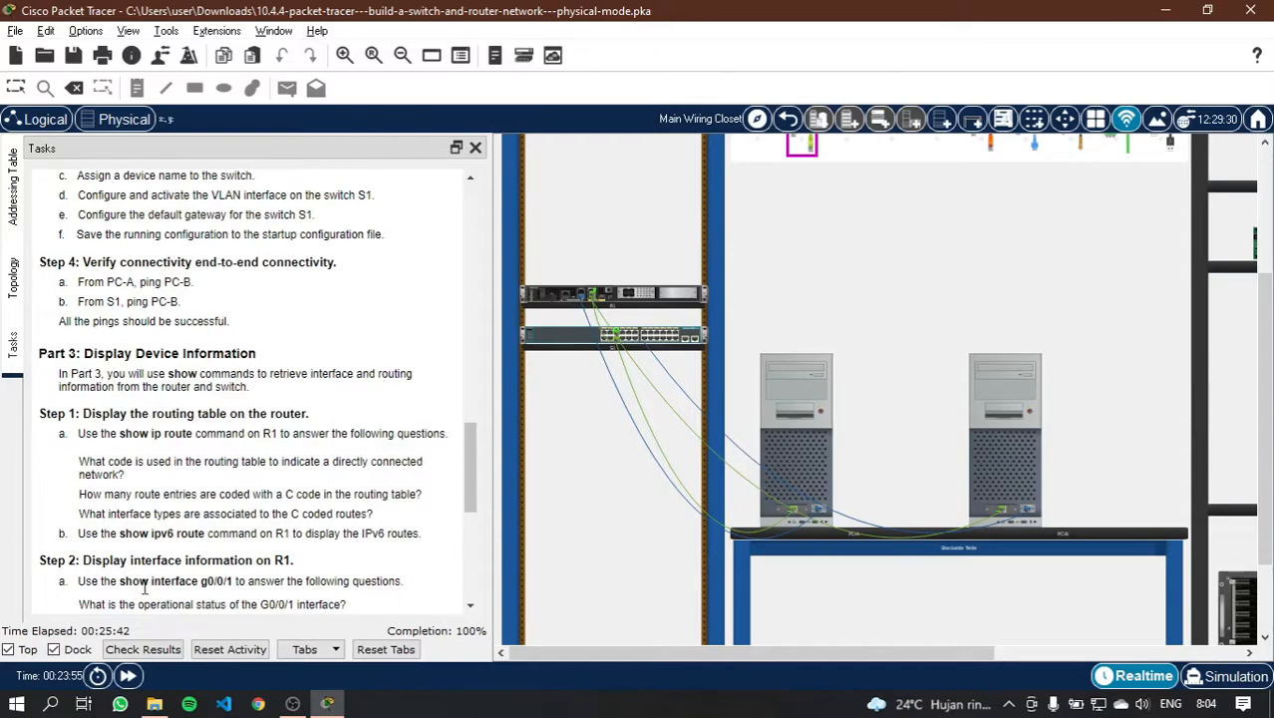
click(154, 653)
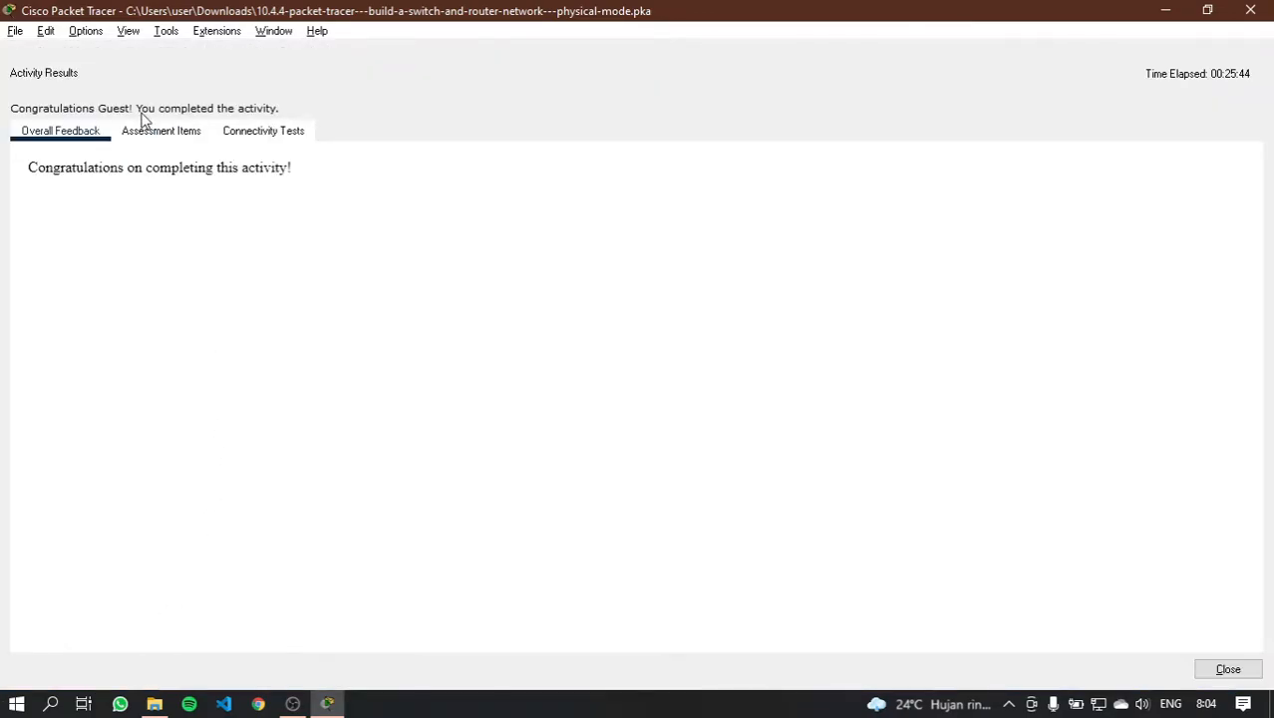
click(163, 134)
scroll(210, 330, down, 15)
scroll(210, 330, up, 7)
scroll(219, 368, up, 7)
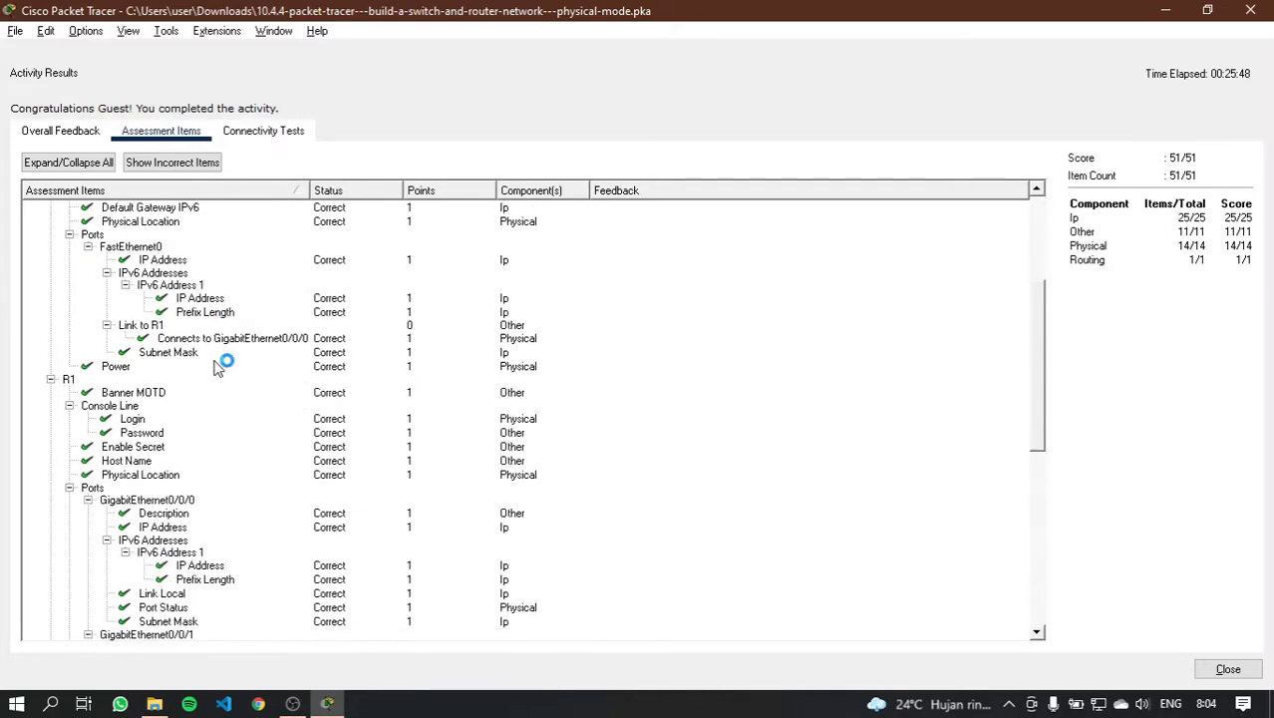
scroll(218, 368, down, 14)
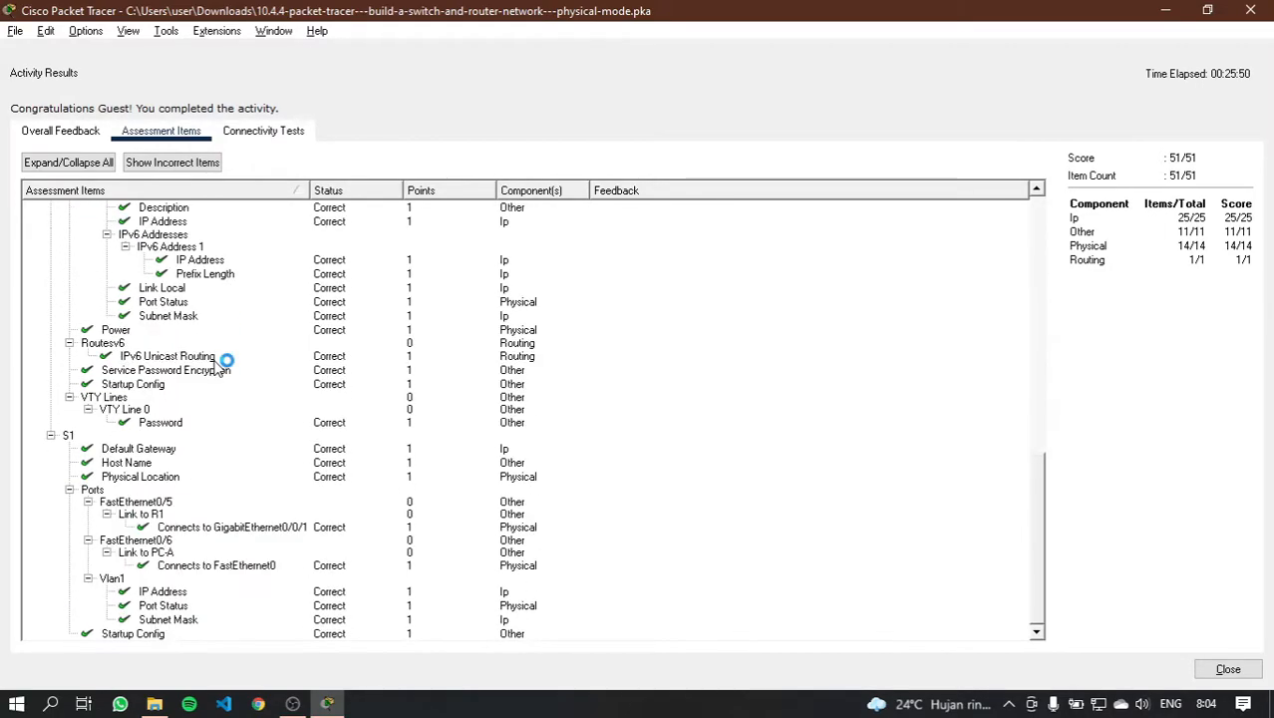
scroll(218, 368, up, 8)
scroll(219, 368, up, 8)
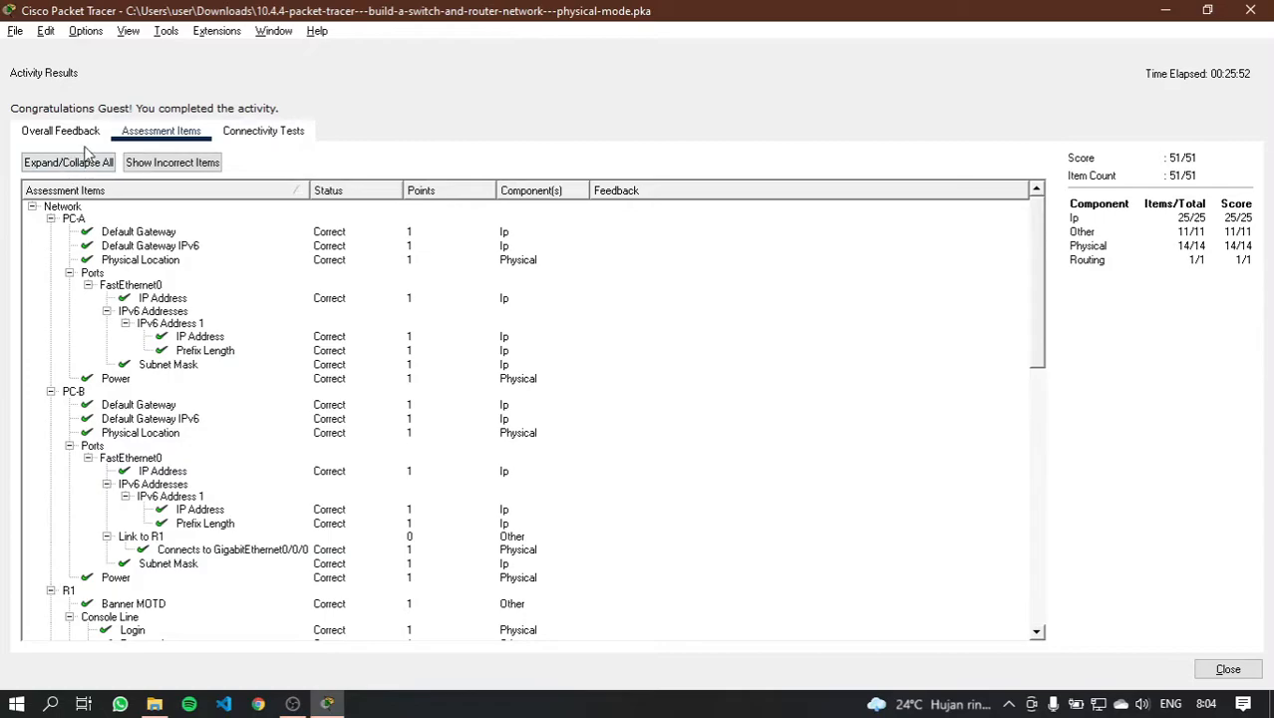
click(1250, 10)
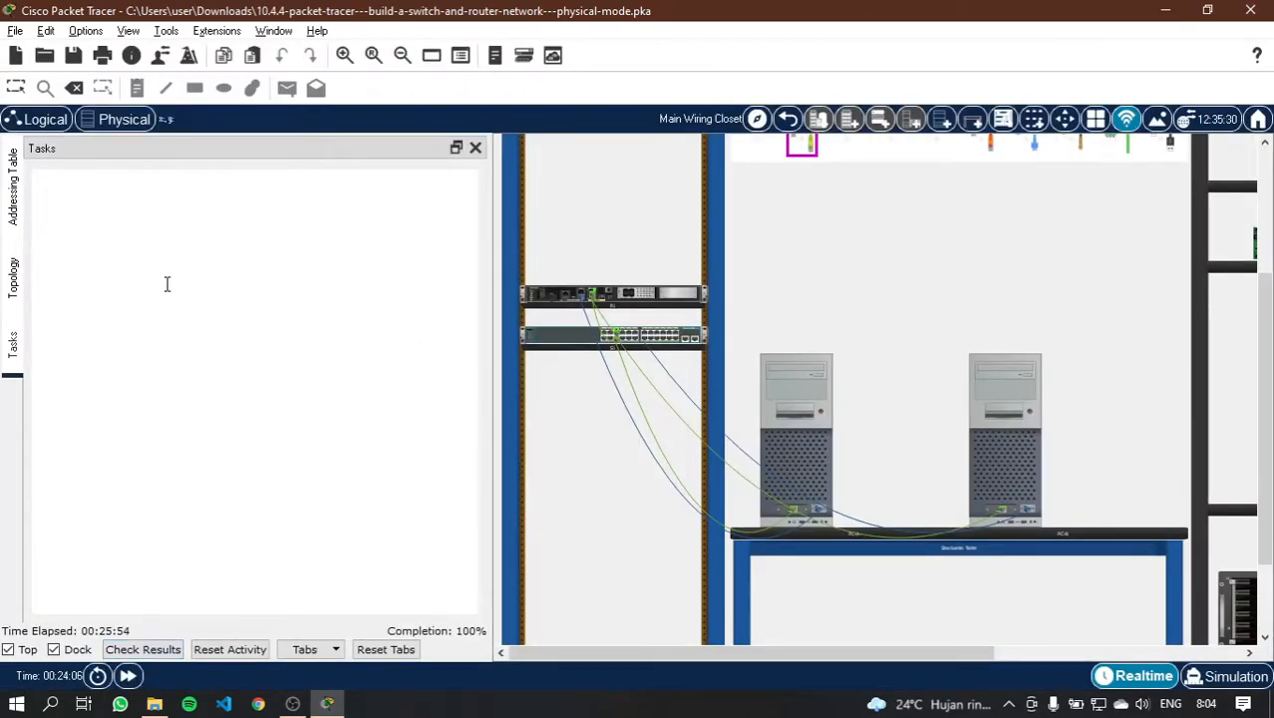
Step: Read through the Part 3 tasks on displaying device information, focusing on the routing table questions for R1
scroll(349, 455, down, 15)
scroll(349, 455, down, 4)
scroll(327, 456, up, 1)
scroll(179, 349, down, 8)
scroll(180, 349, up, 10)
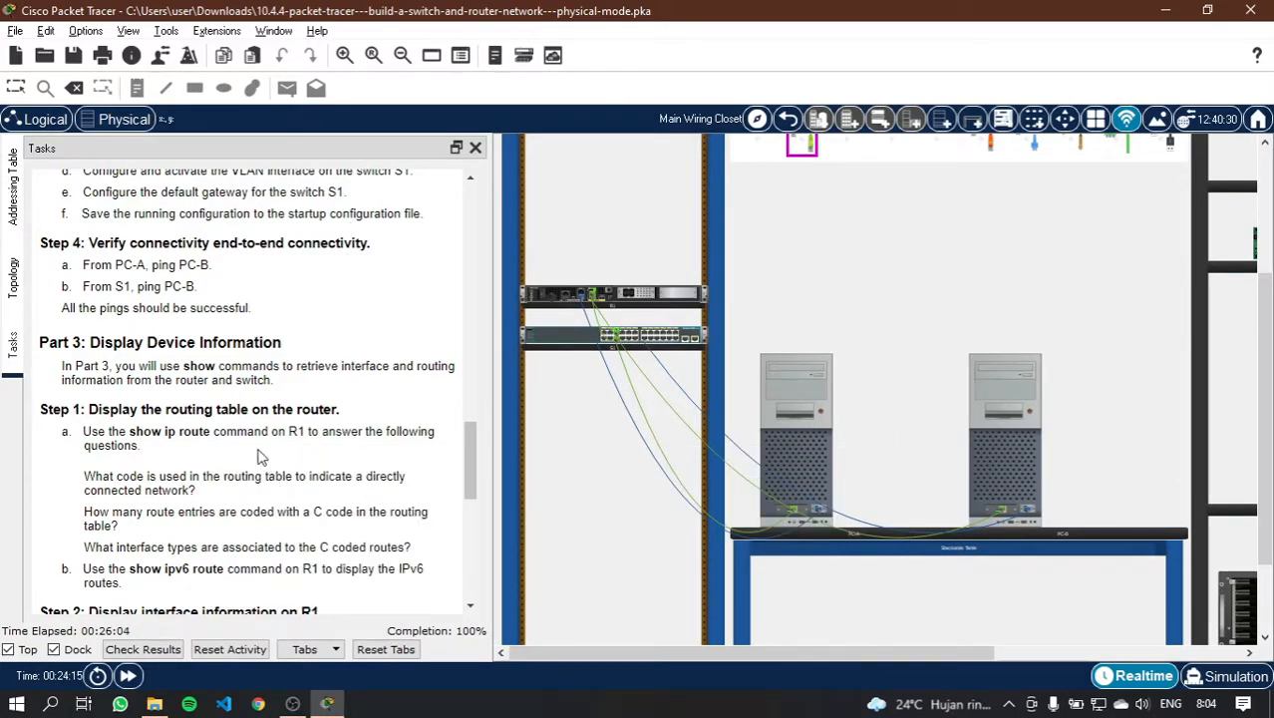
scroll(269, 464, up, 1)
scroll(285, 476, down, 2)
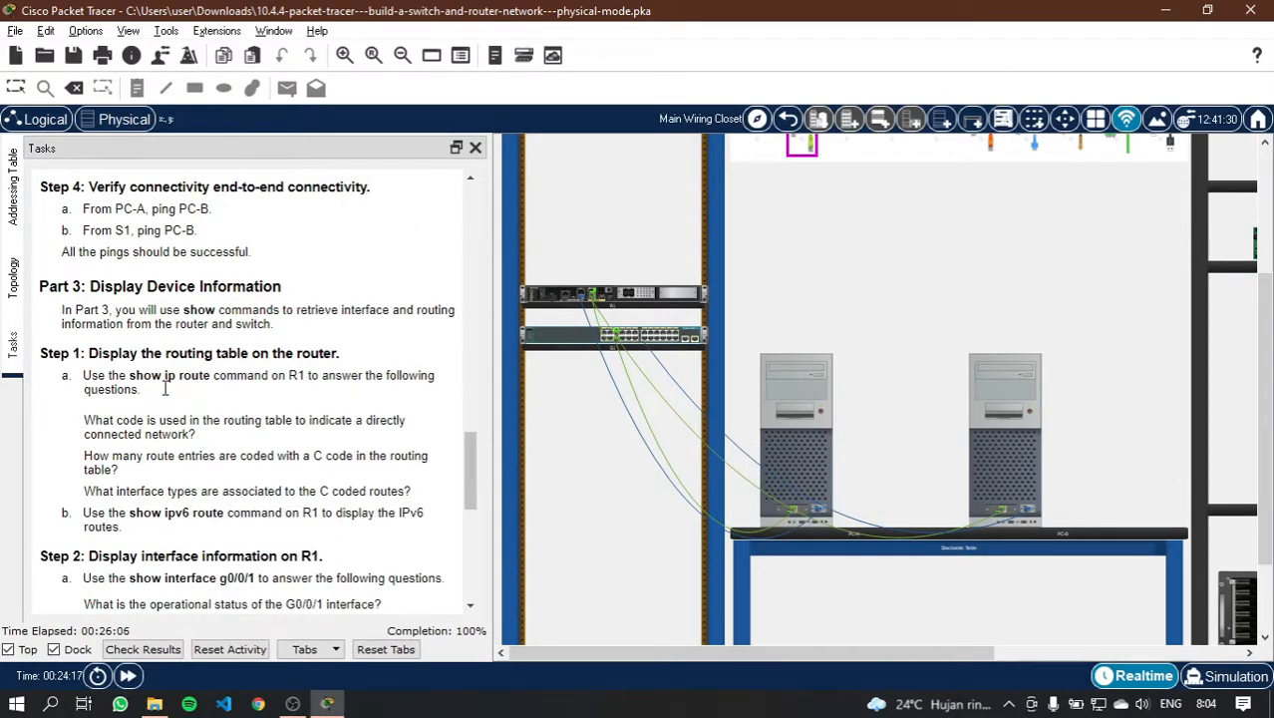
scroll(113, 389, down, 1)
scroll(145, 324, up, 1)
Step: Open a terminal session on PC-A to router R1's console with the default port settings, keeping the task instructions readable
mouse_move(832, 429)
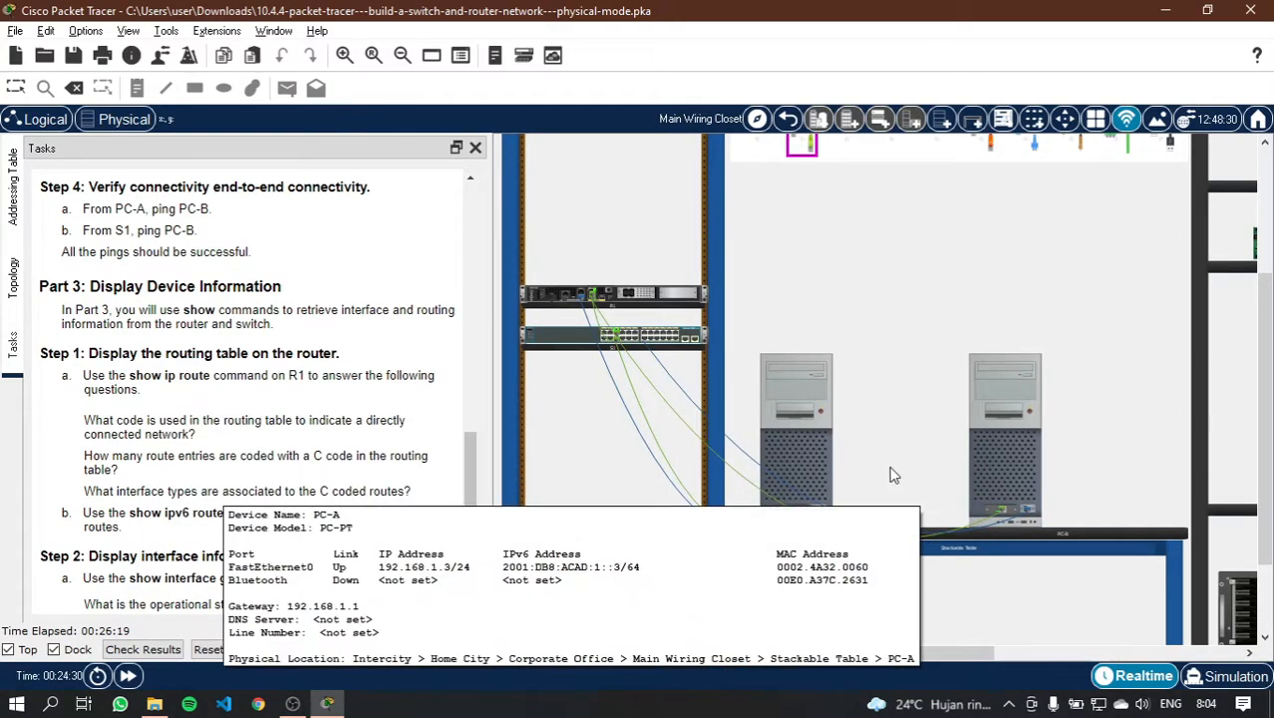
click(790, 428)
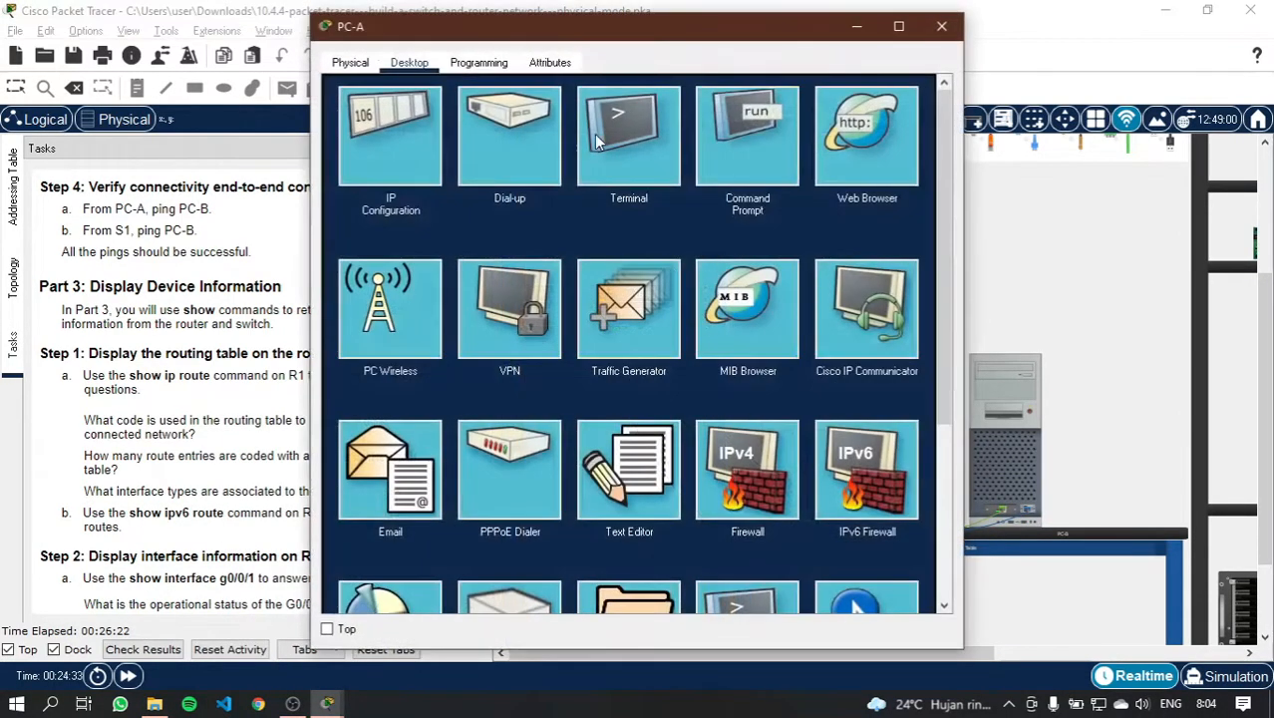
drag(670, 32, 796, 42)
click(753, 128)
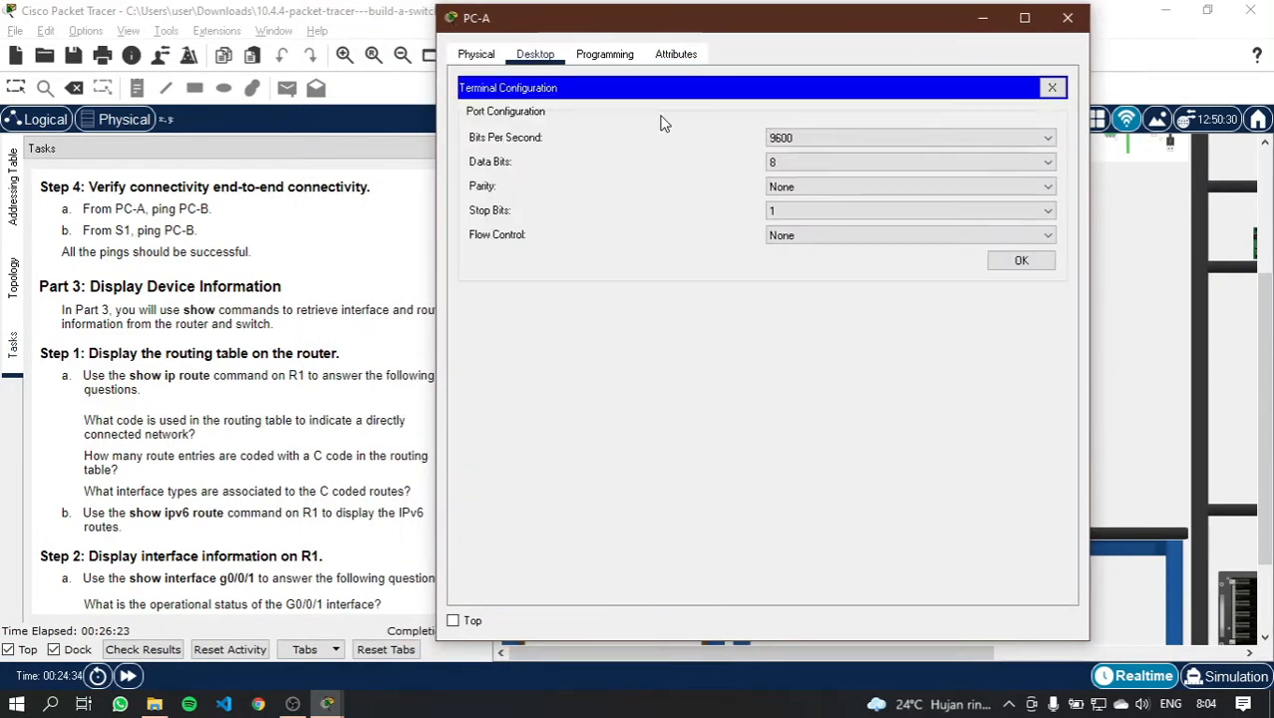
click(1001, 259)
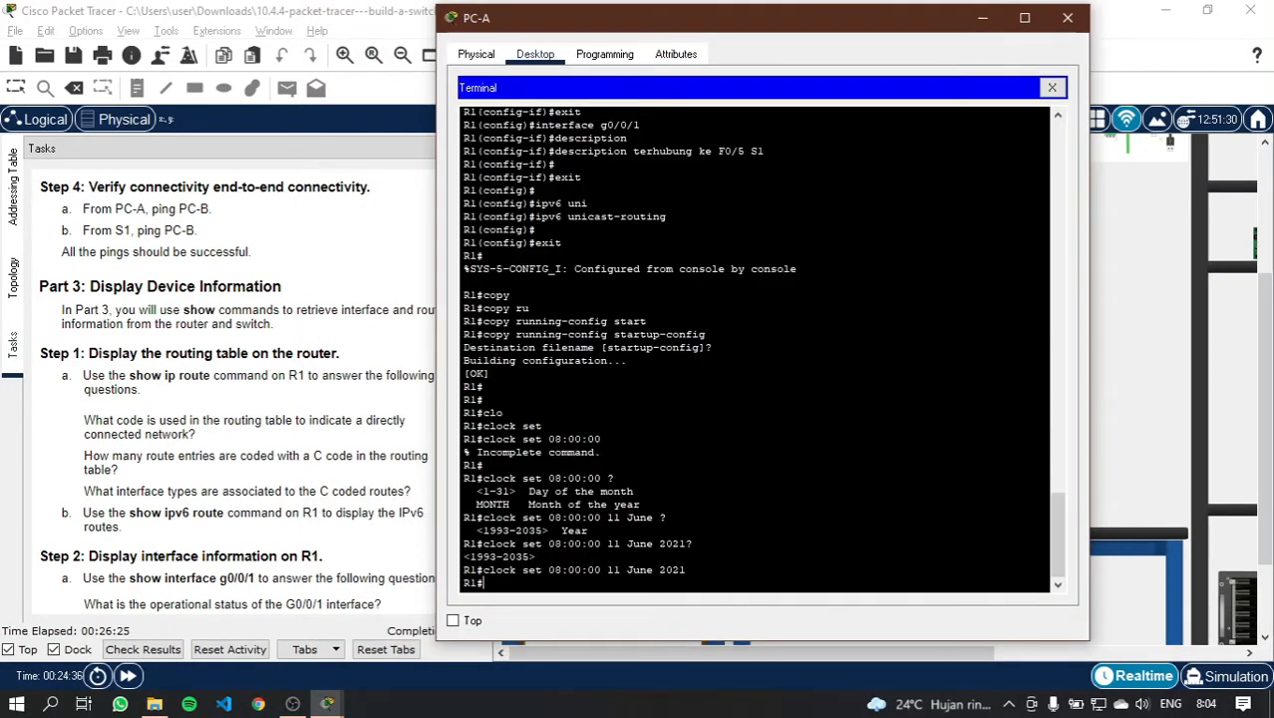
Step: List the options available for the show ip command on R1
text(shot)
key(BackSpace)
key(BackSpace)
key(BackSpace)
text(w)
key(Tab)
text(ip)
key(Tab)
text(con)
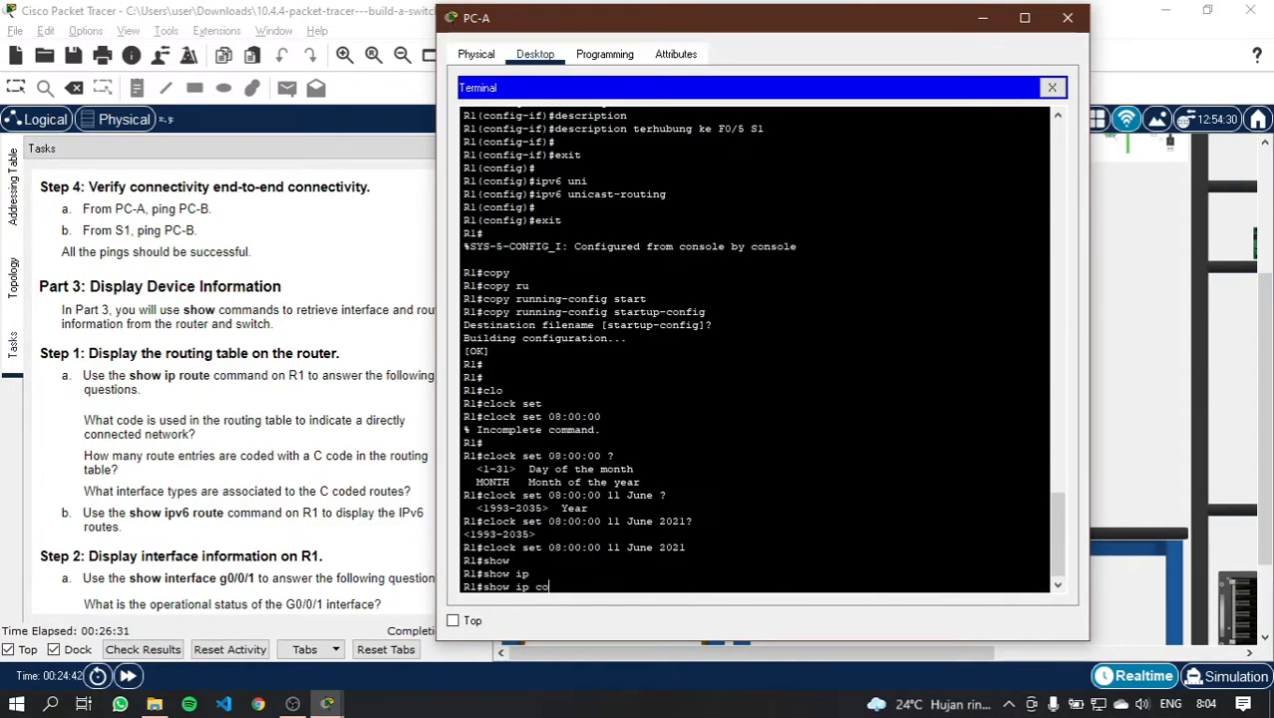
key(Tab)
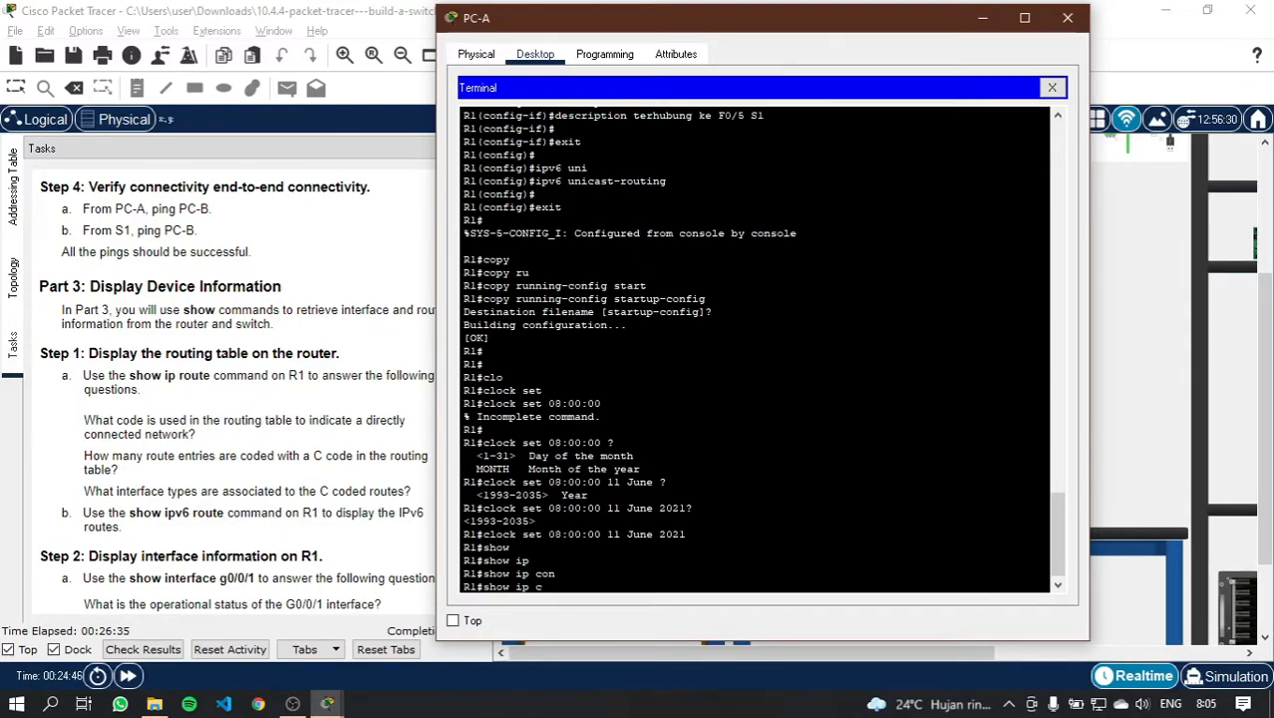
key(Return)
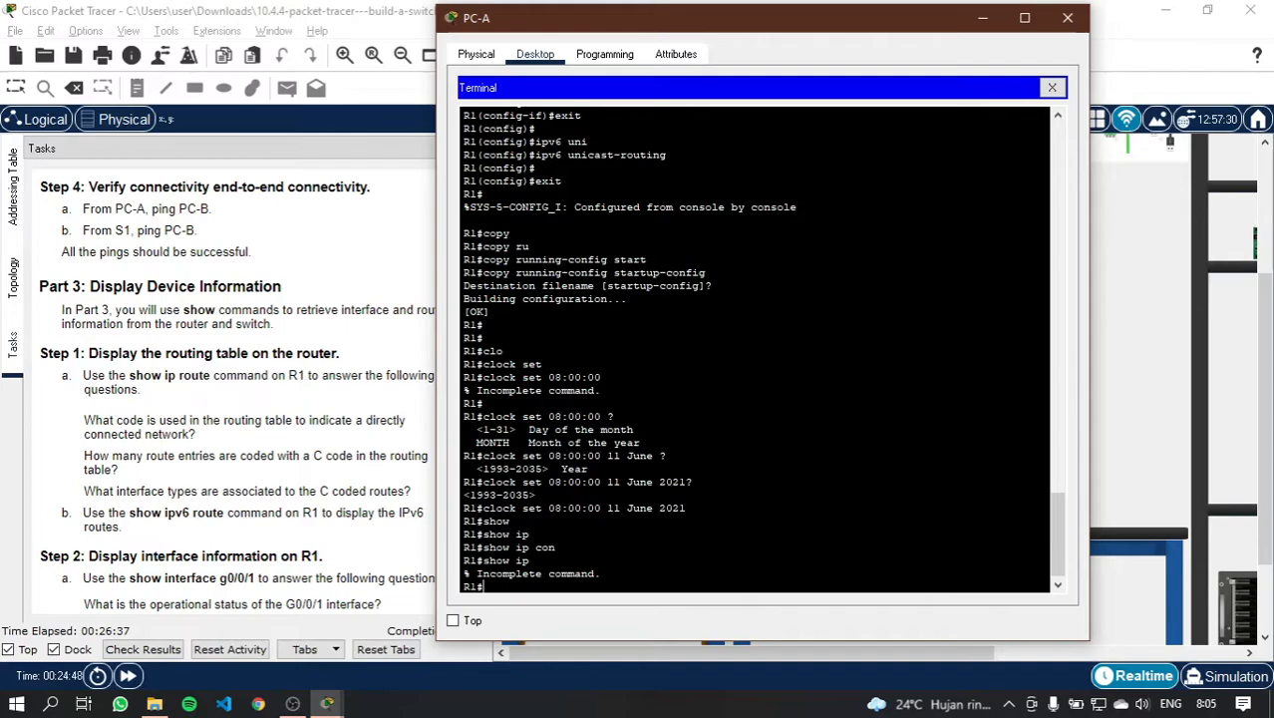
text(show ip ?)
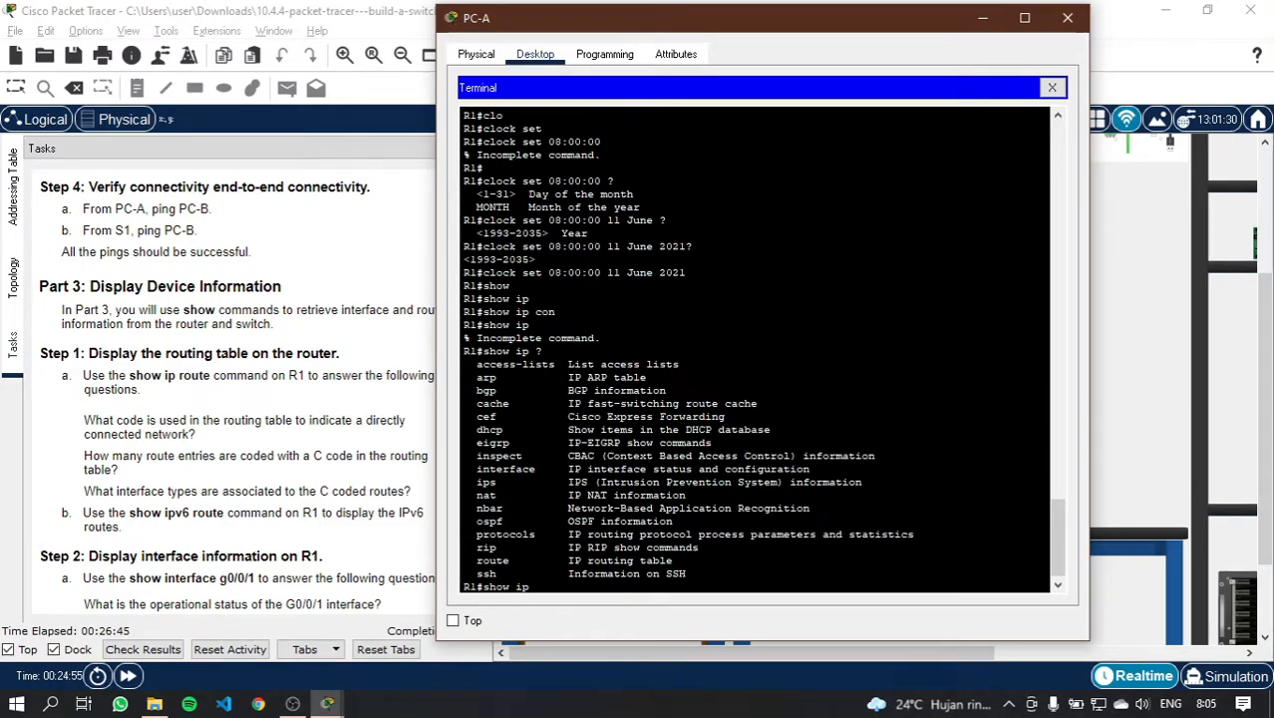
Step: Display R1's IPv4 routing table with show ip route
text(show i)
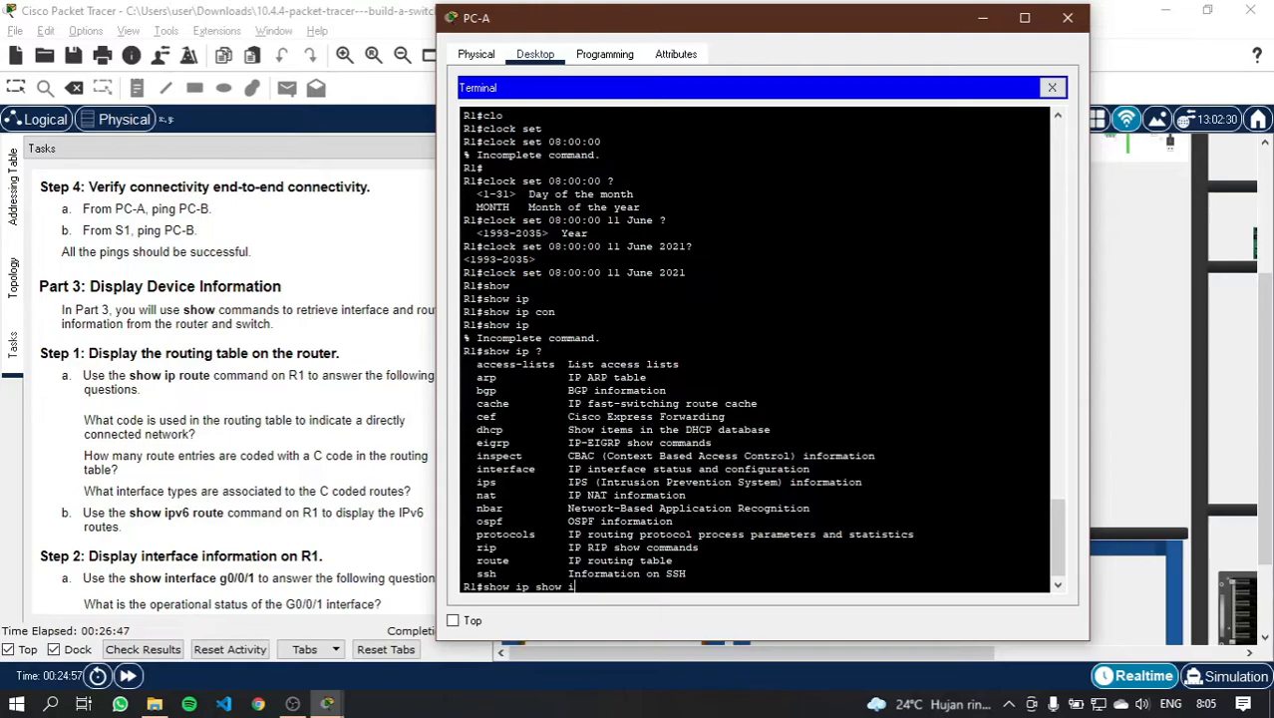
key(BackSpace)
key(BackSpace)
text(route)
key(Return)
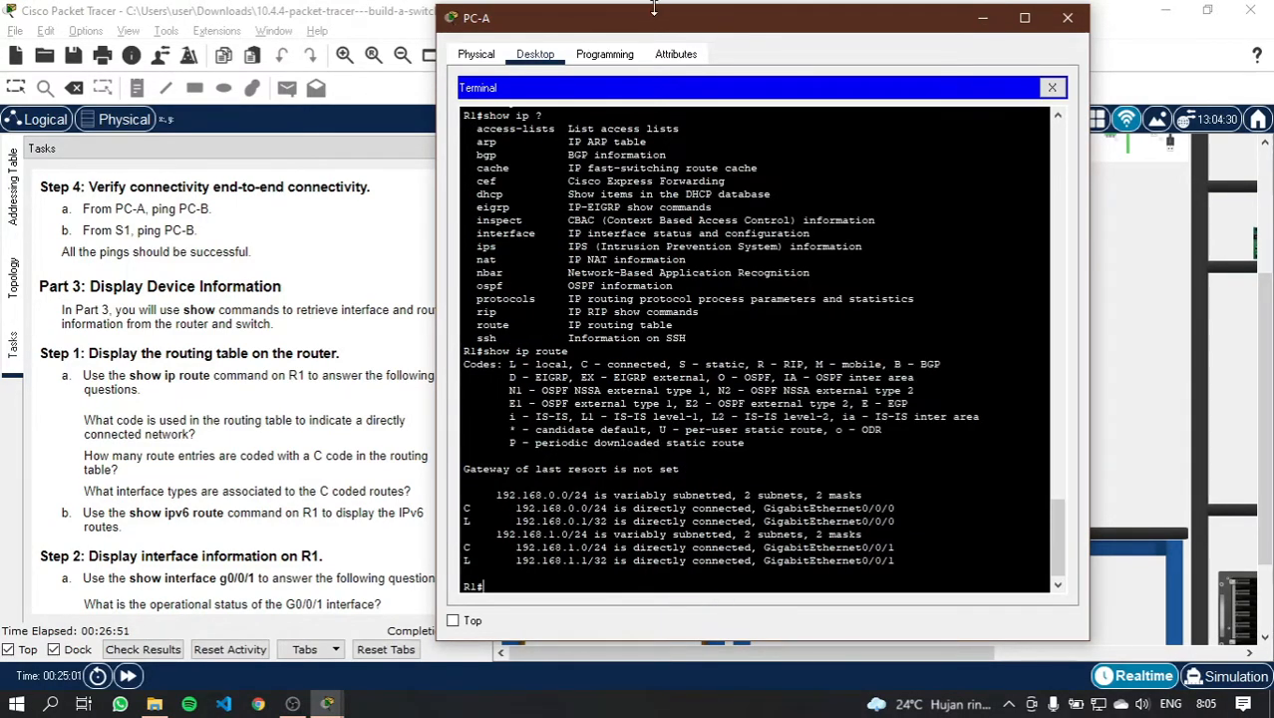
Step: Examine the routing table's code legend and C-coded entries to answer the Step 1 questions about connected networks and interface types
drag(662, 18, 715, 14)
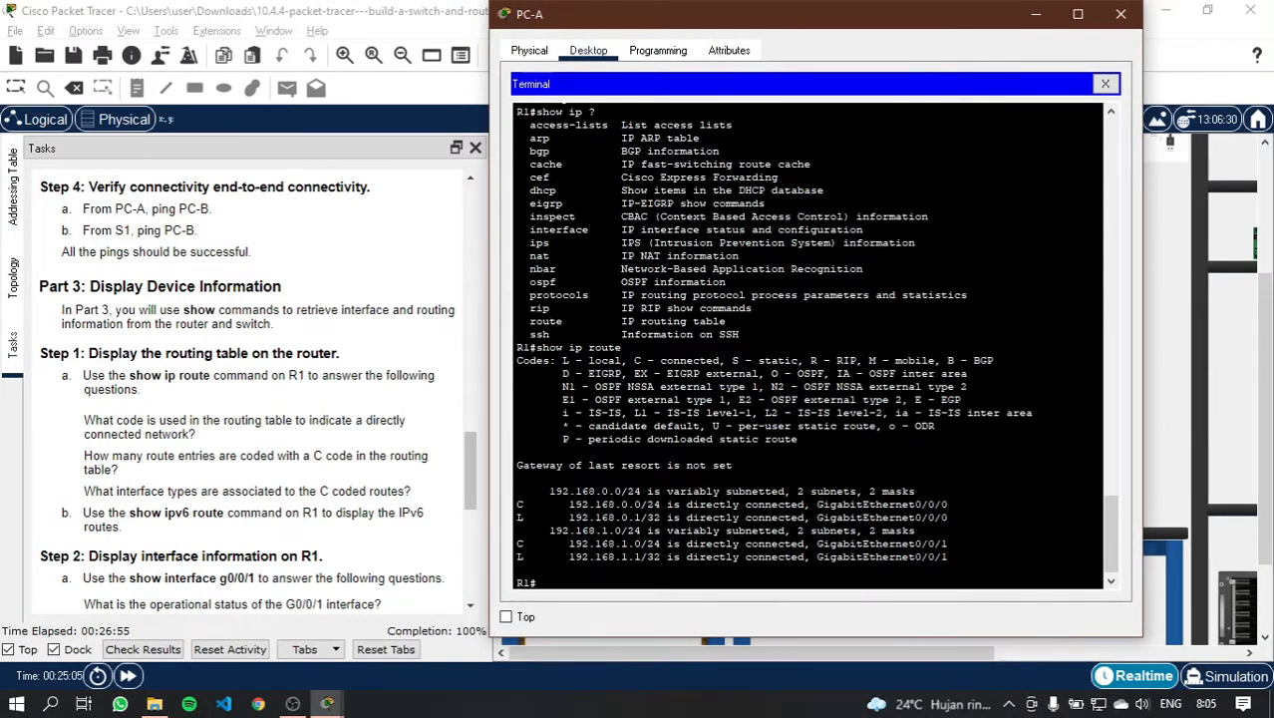
drag(523, 505, 542, 517)
click(542, 517)
drag(641, 361, 688, 368)
click(690, 365)
drag(516, 543, 949, 543)
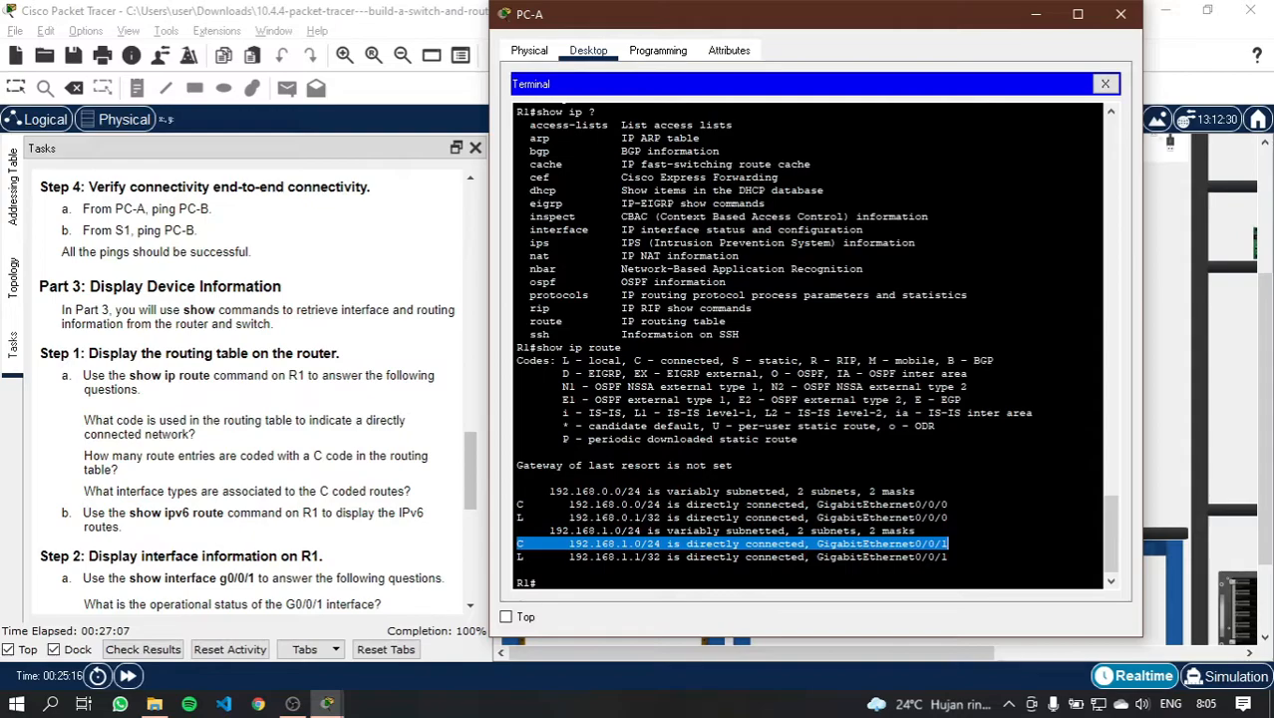
drag(748, 505, 765, 505)
click(766, 503)
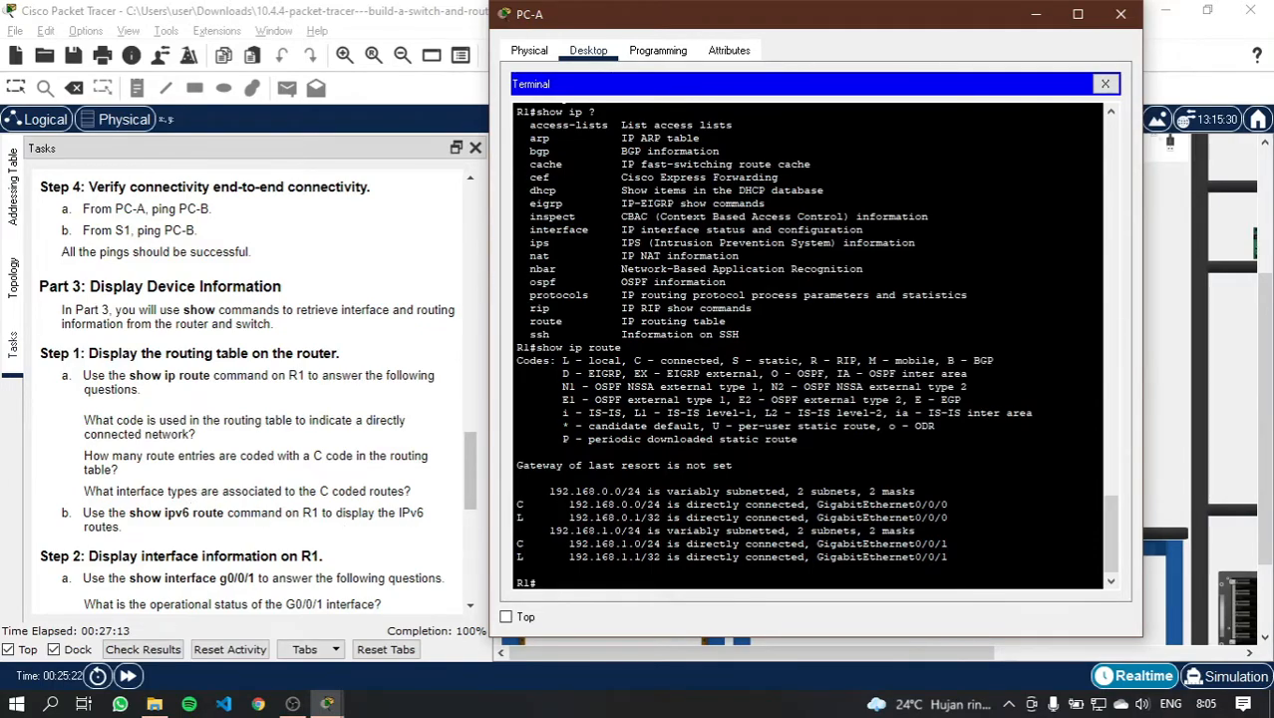
drag(686, 504, 785, 503)
scroll(785, 503, down, 1)
scroll(786, 503, up, 1)
scroll(786, 504, down, 1)
drag(746, 541, 777, 541)
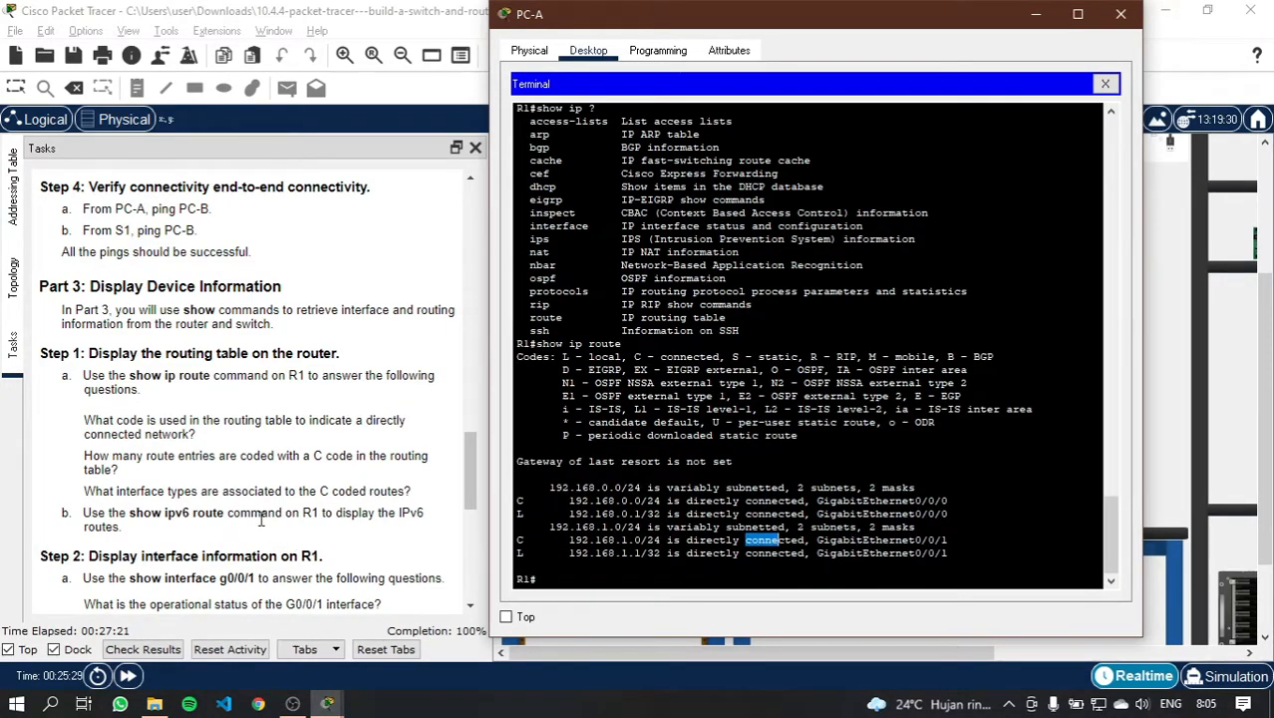
Step: Display R1's IPv6 routes with show ipv6 route and move on to the Step 2 interface information tasks
scroll(261, 518, down, 1)
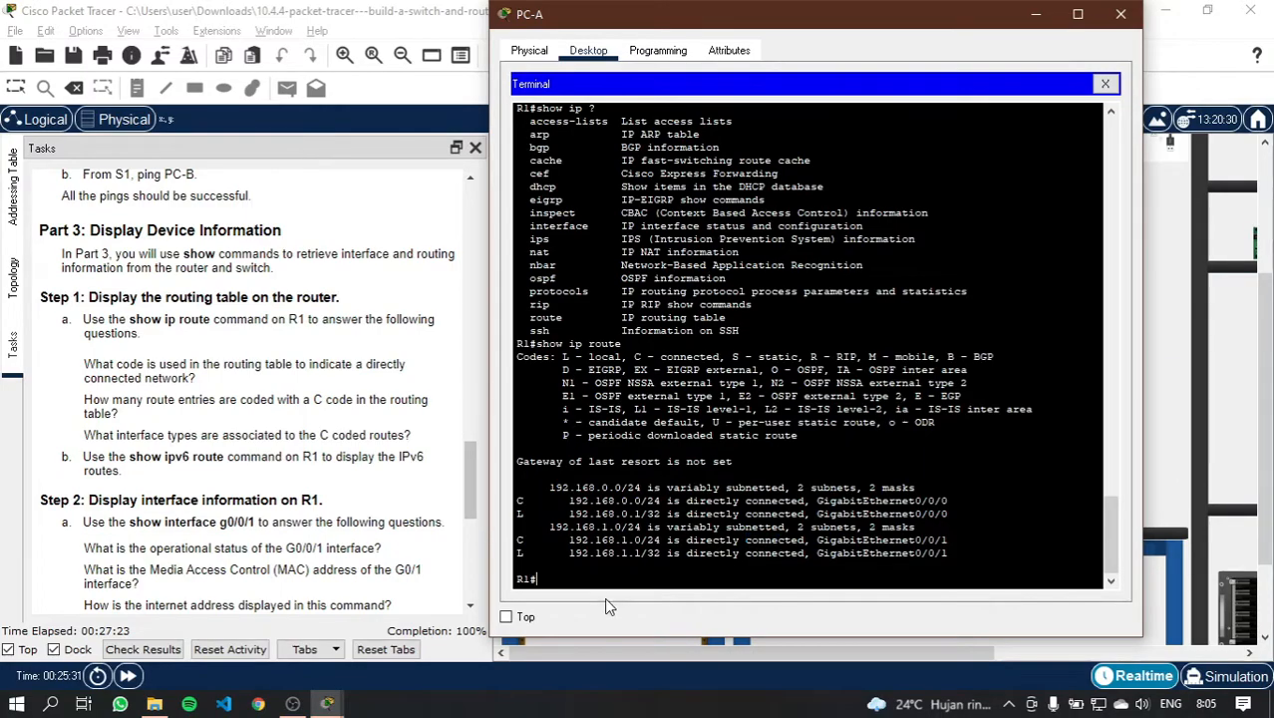
text(show ipv6 route)
key(Return)
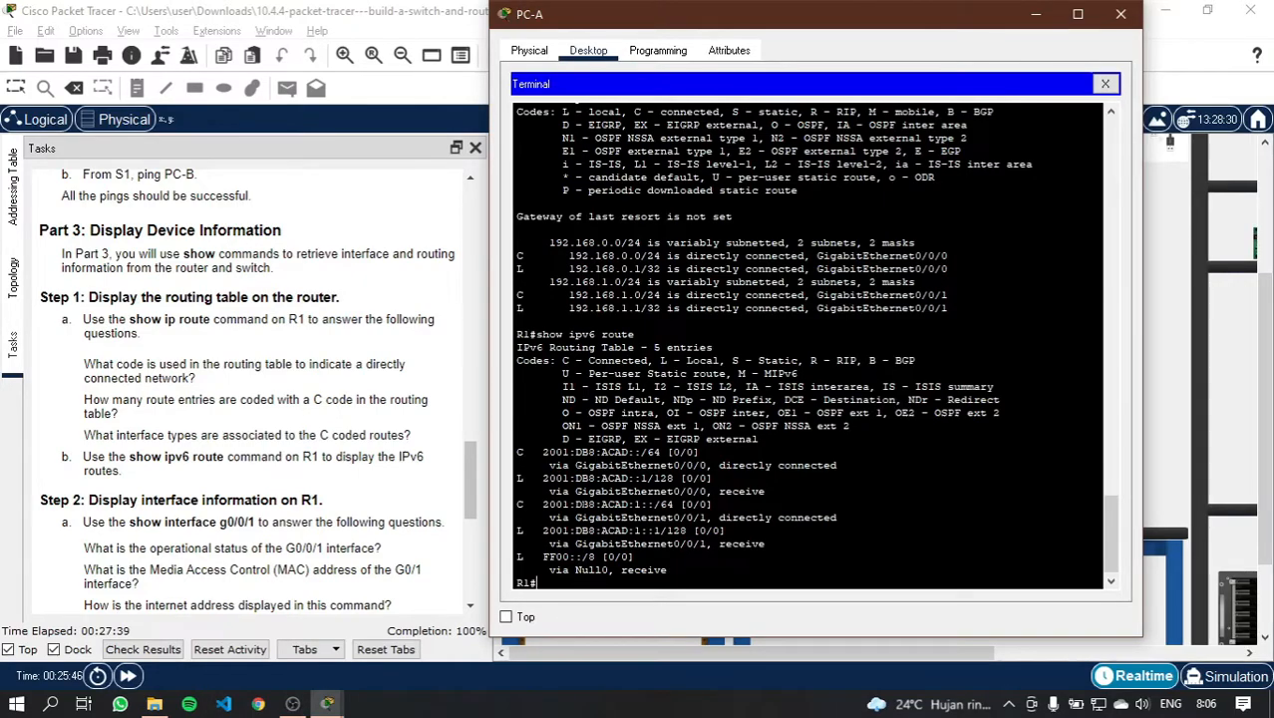
scroll(197, 472, down, 3)
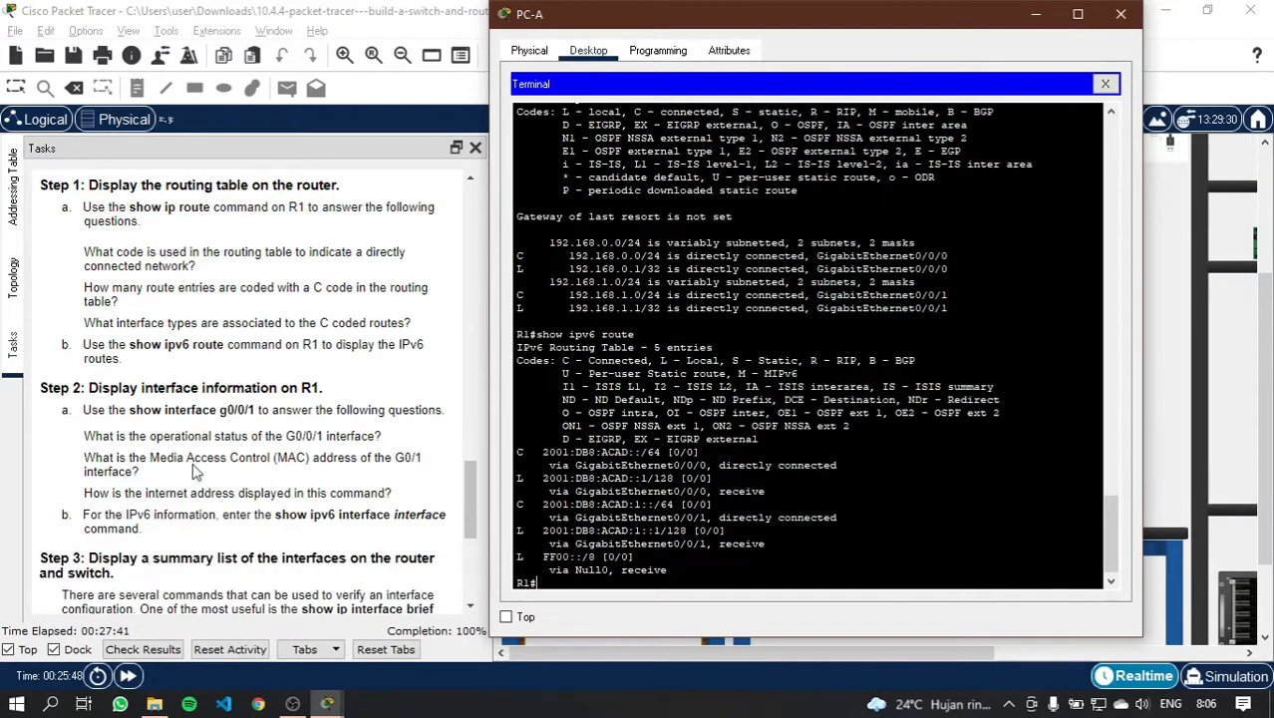
Step: Display the details of R1's G0/0/1 interface with show interface g0/0/1
scroll(210, 451, down, 1)
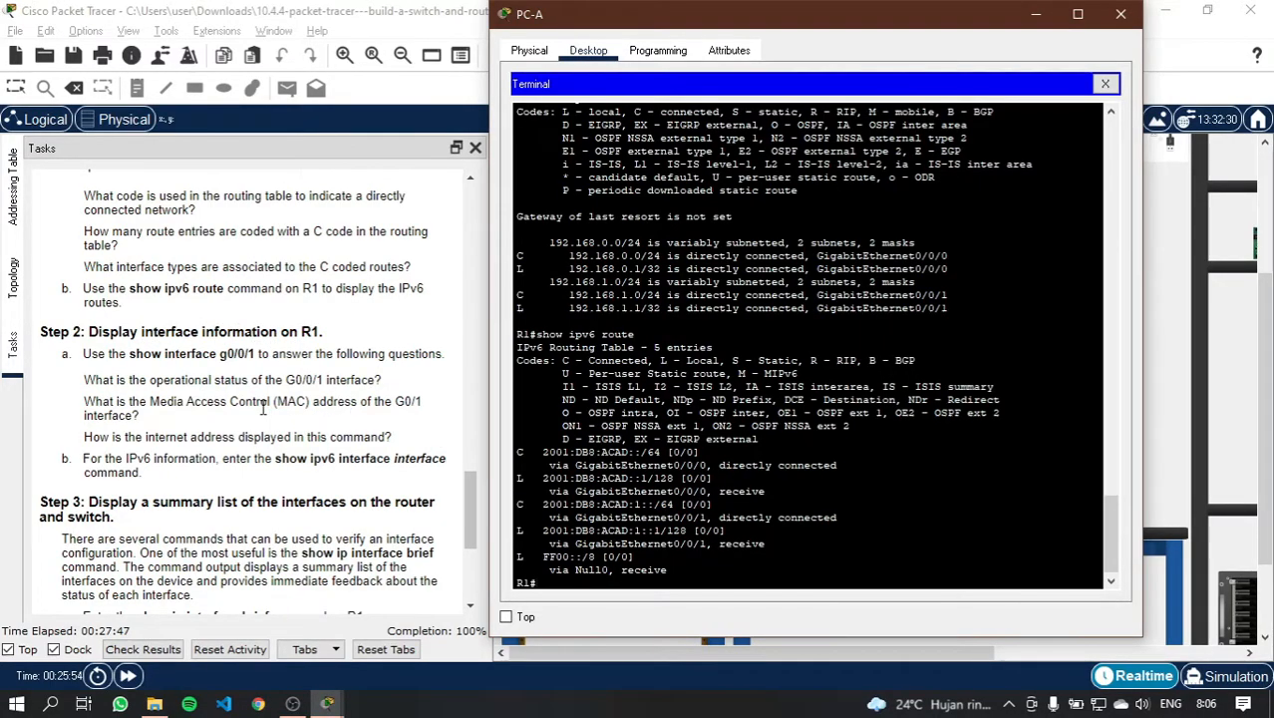
scroll(265, 409, down, 1)
scroll(289, 428, up, 1)
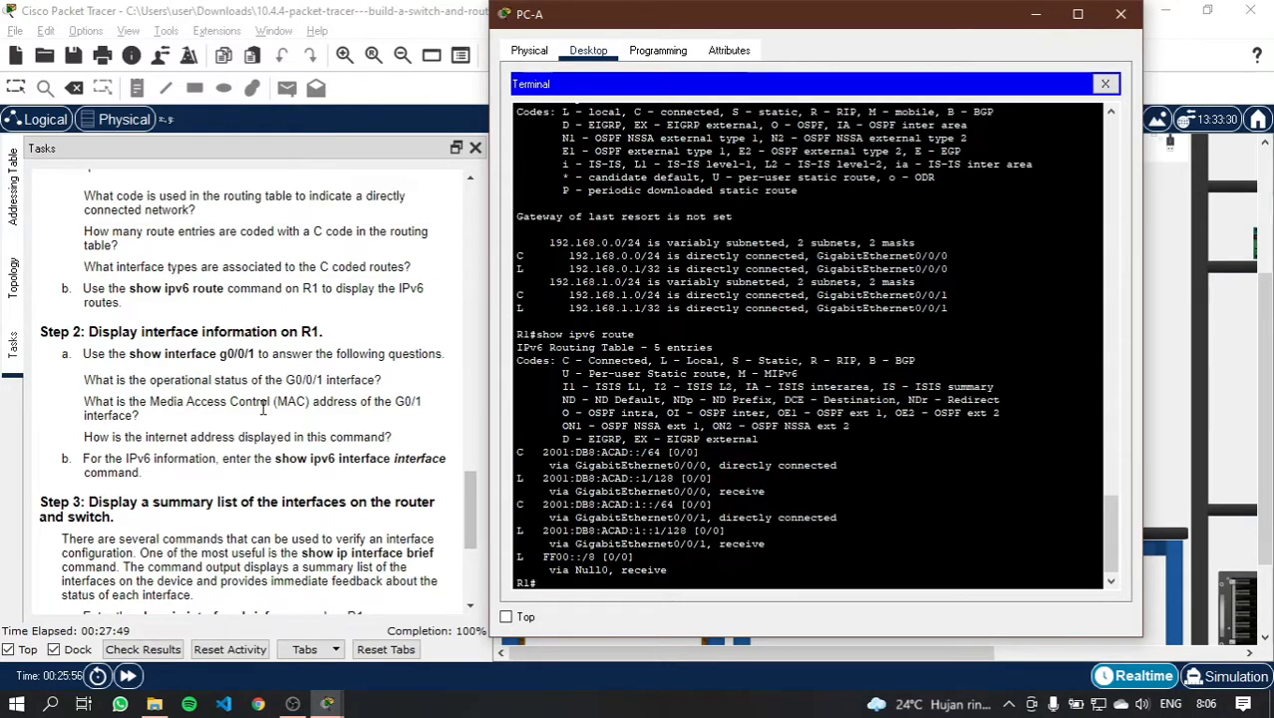
scroll(312, 443, down, 1)
text(show)
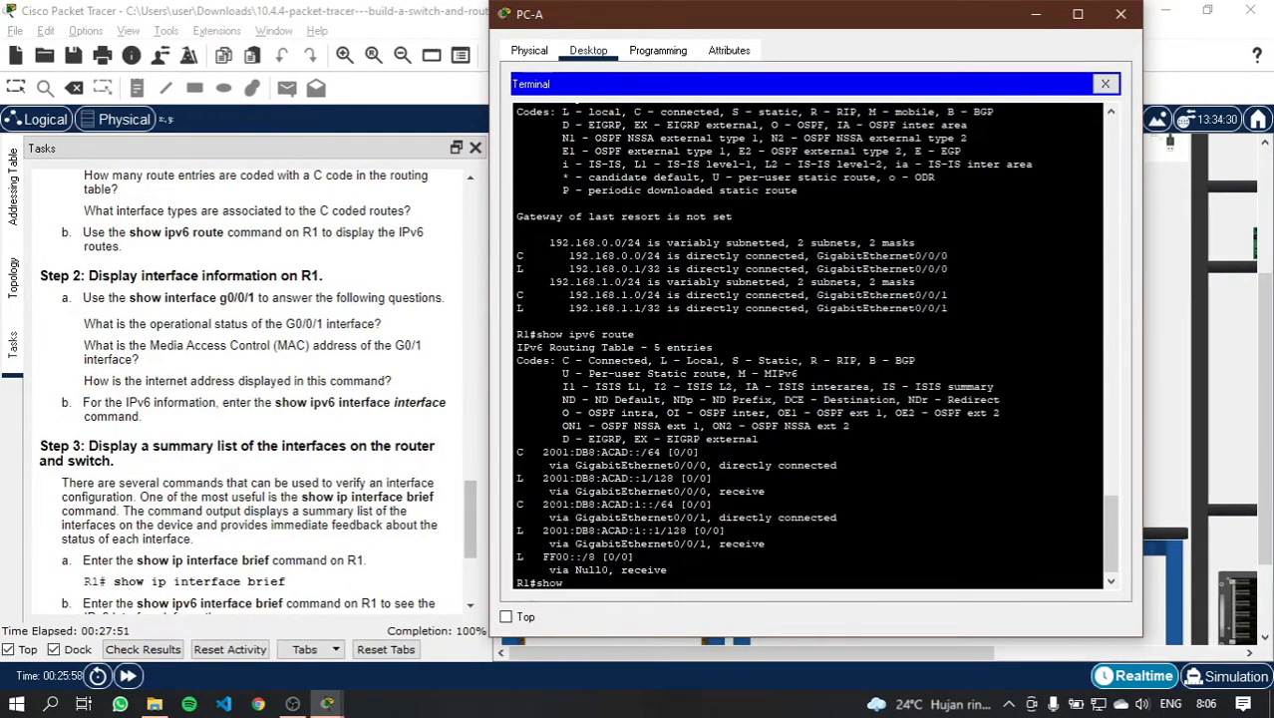
text( interface g0/0/1)
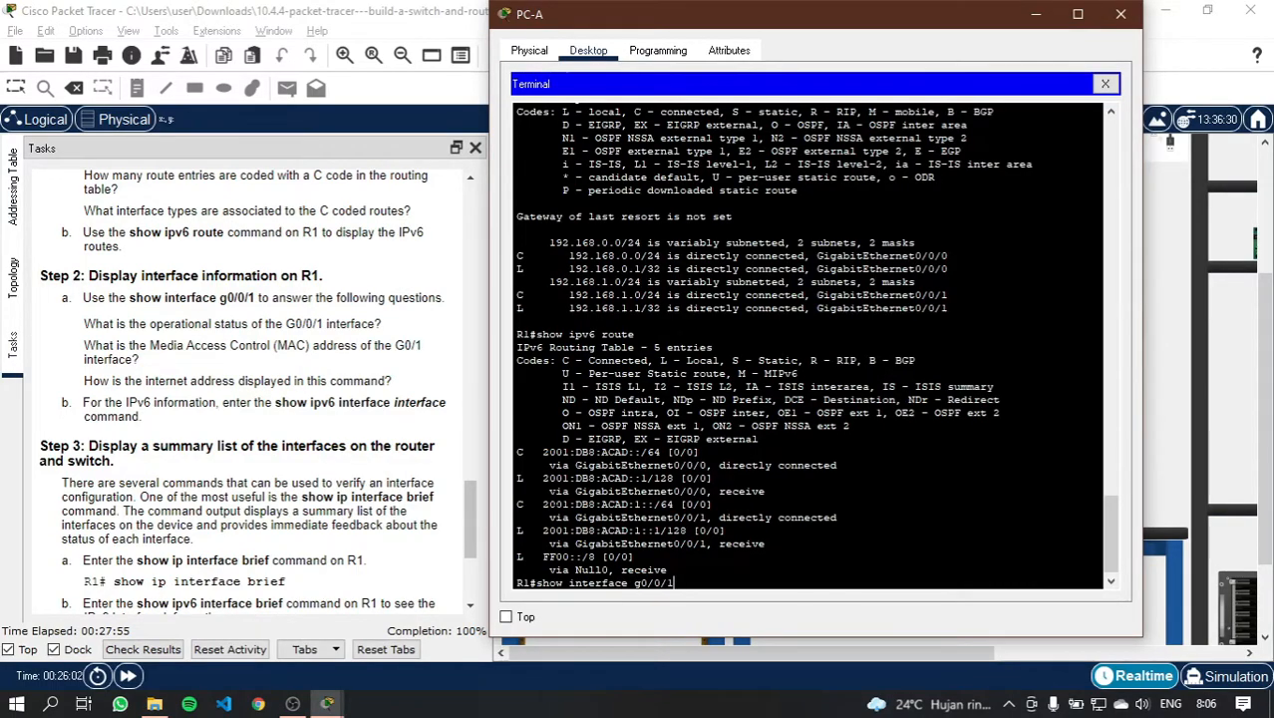
key(Return)
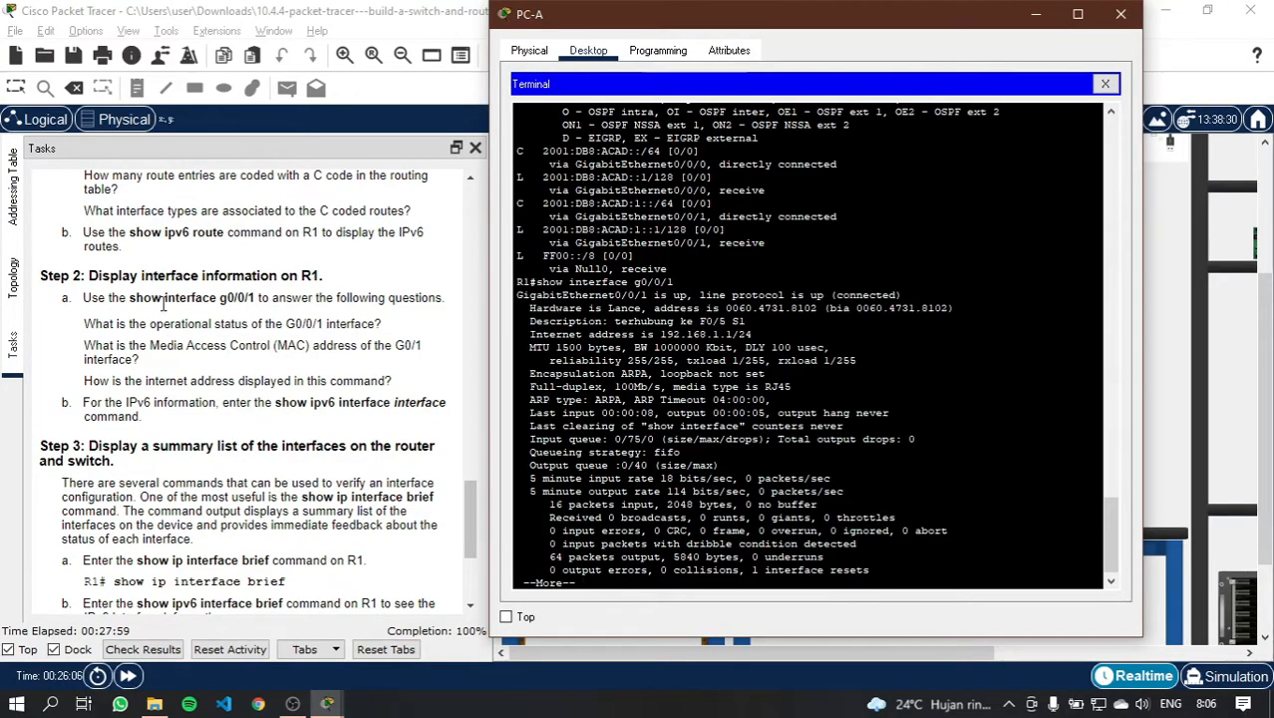
Step: Examine the full G0/0/1 output to answer the Step 2 questions on operational status, MAC address and internet address
scroll(734, 296, up, 1)
scroll(735, 296, down, 1)
drag(726, 308, 923, 308)
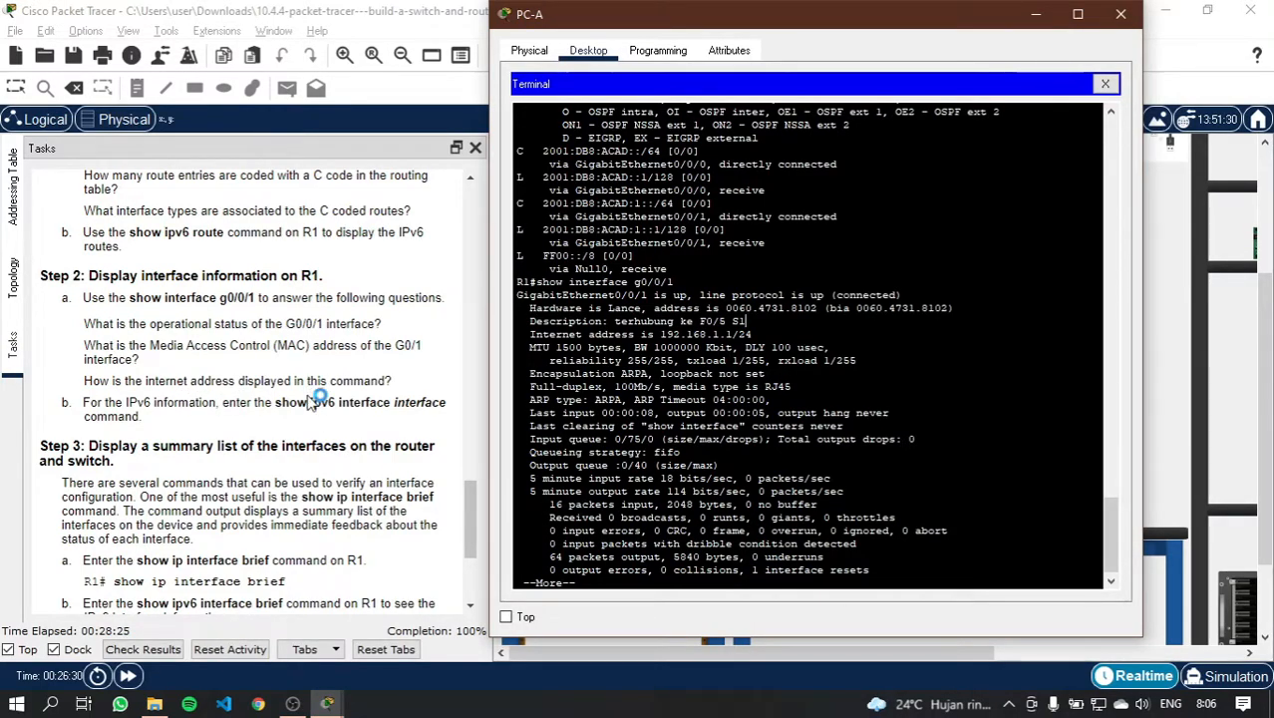
drag(660, 334, 693, 334)
click(739, 334)
click(693, 333)
scroll(202, 447, down, 1)
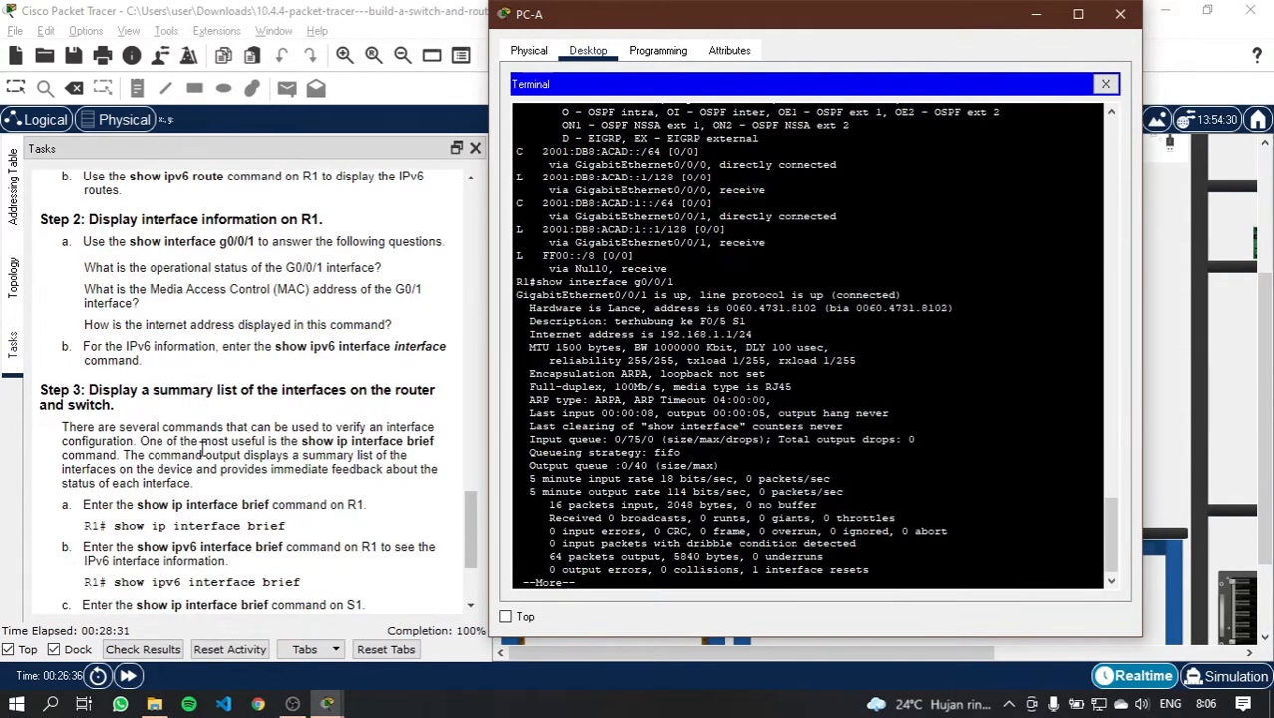
scroll(598, 566, down, 1)
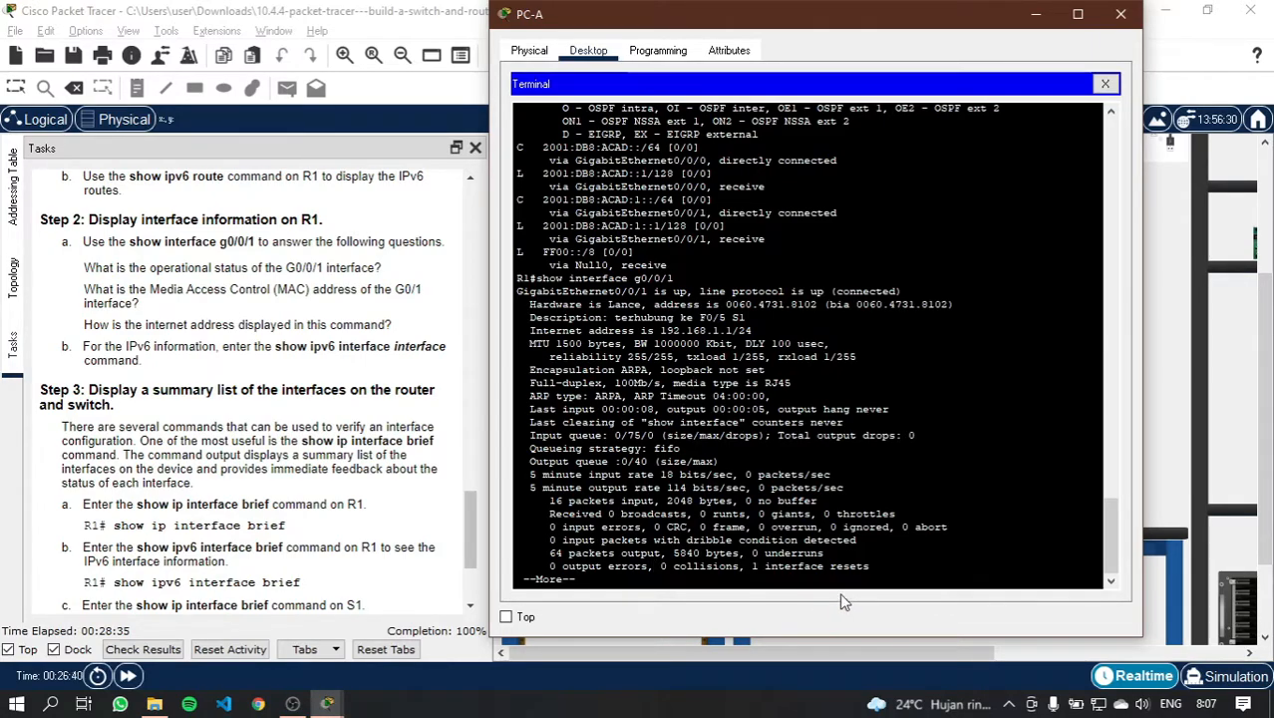
key(Return)
key(Return)
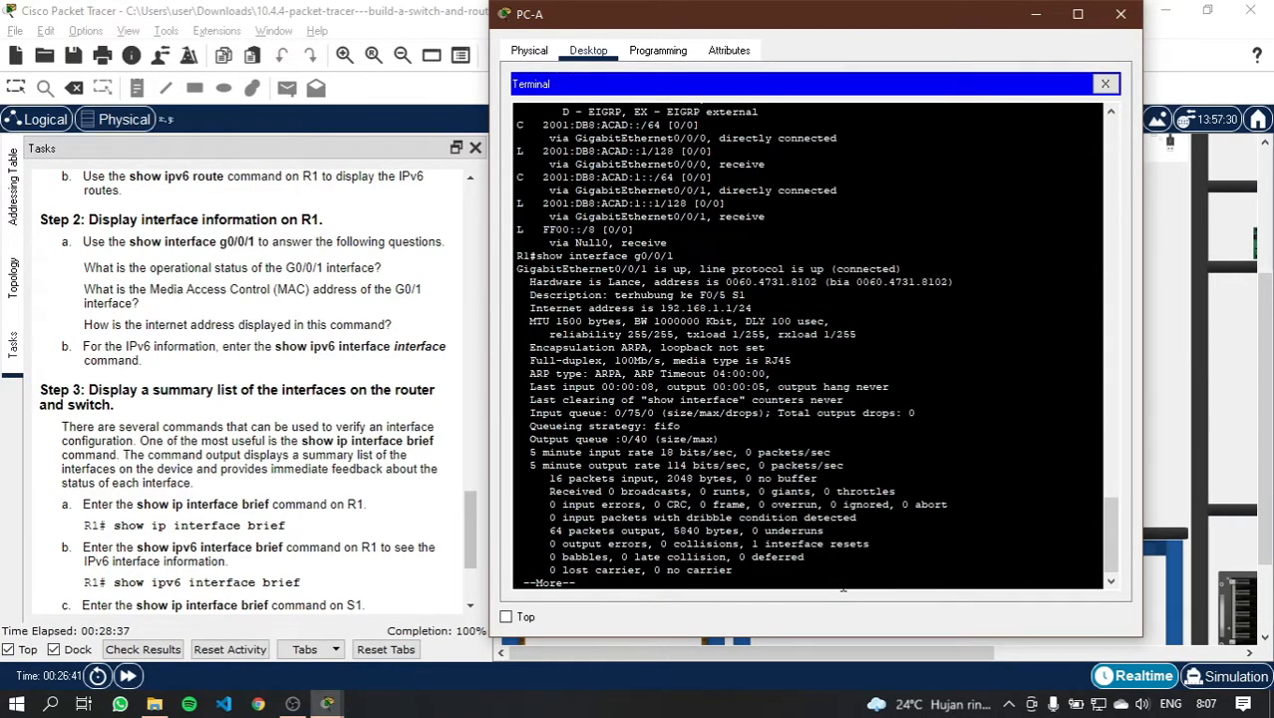
key(Return)
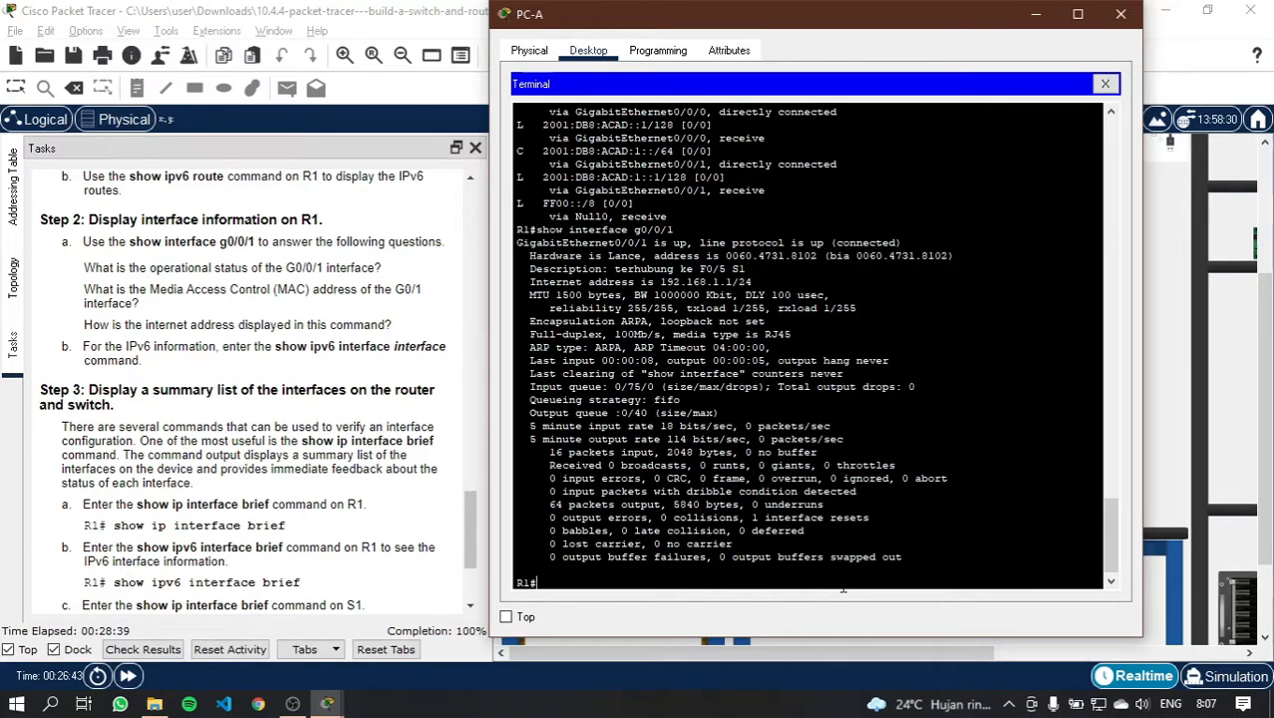
Step: Display the IPv6 information of R1's interfaces with show ipv6 interface
text(showow)
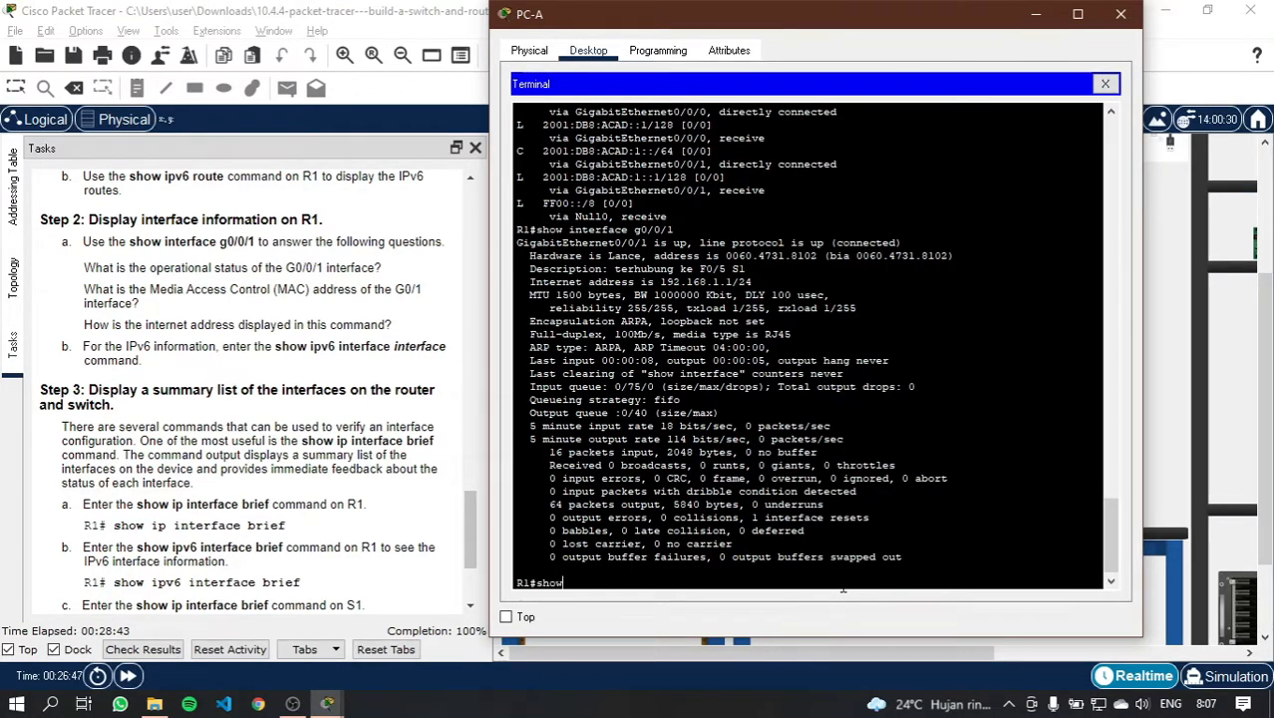
text( ipv6 interface)
key(Return)
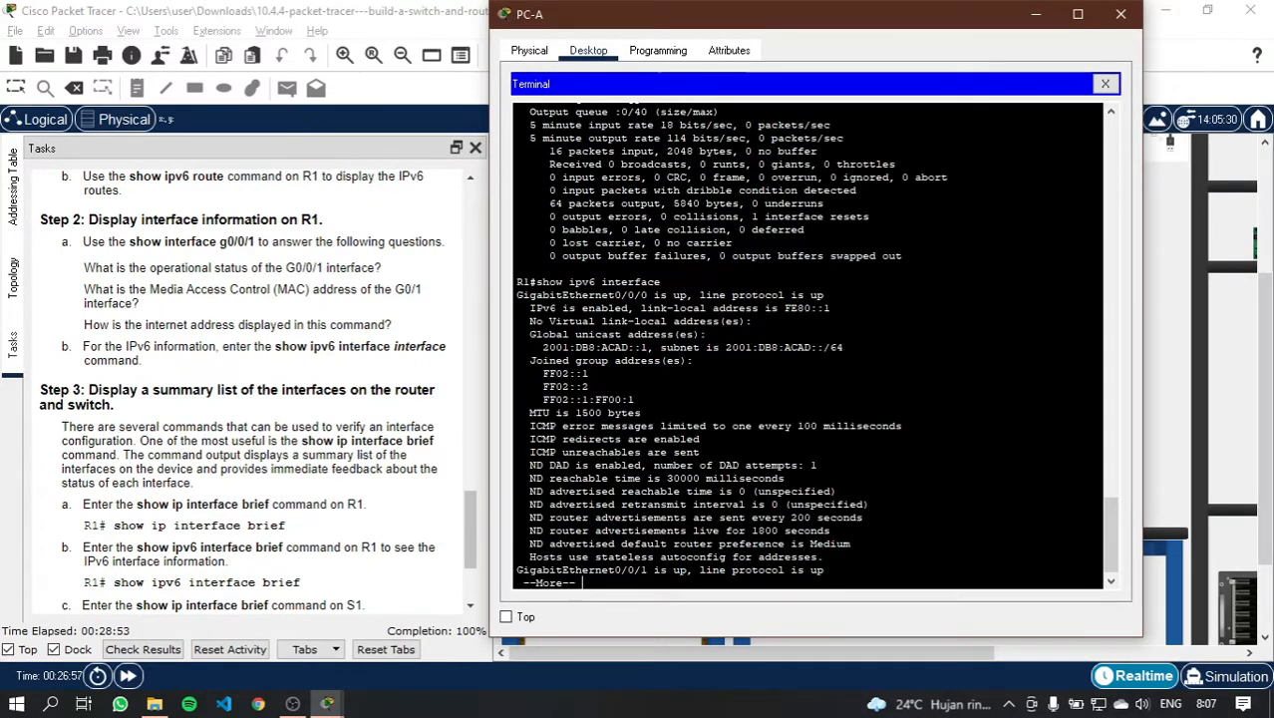
Step: Examine the link-local and global unicast addresses listed for GigabitEthernet0/0/0 in the IPv6 interface output
drag(674, 426, 686, 426)
click(686, 426)
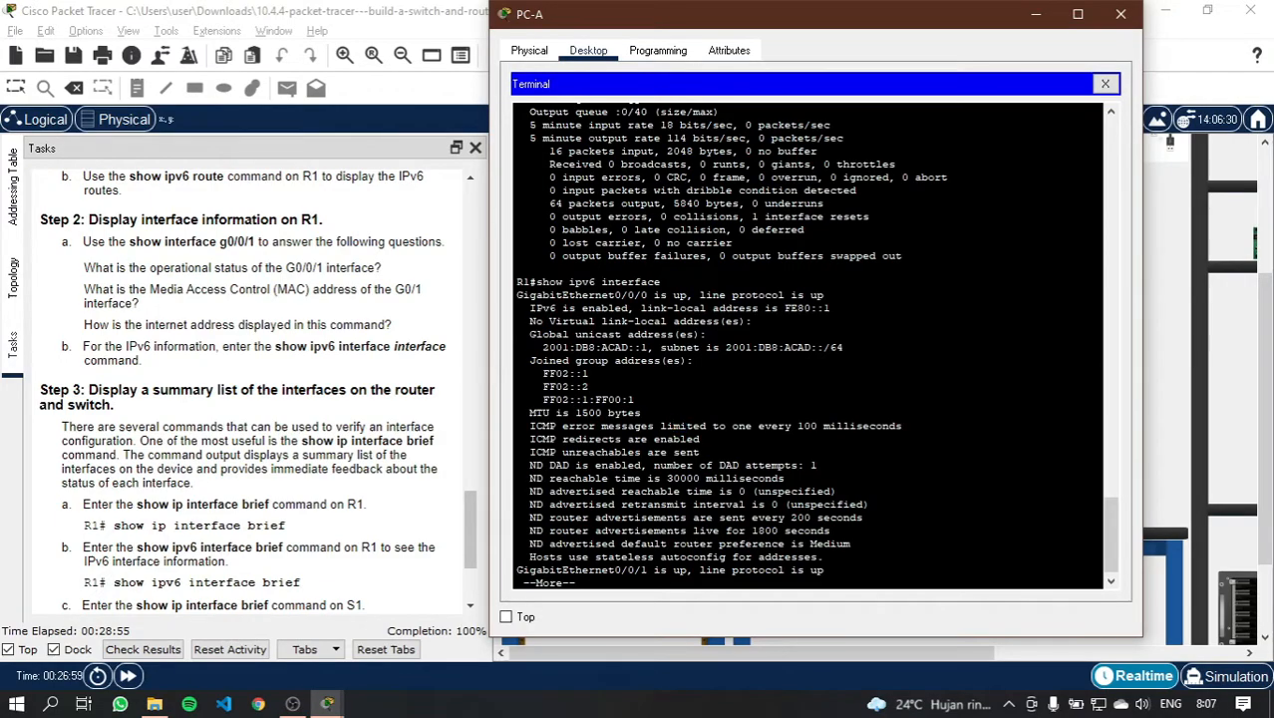
drag(609, 308, 635, 308)
click(638, 308)
drag(831, 308, 707, 308)
click(720, 308)
drag(569, 347, 663, 348)
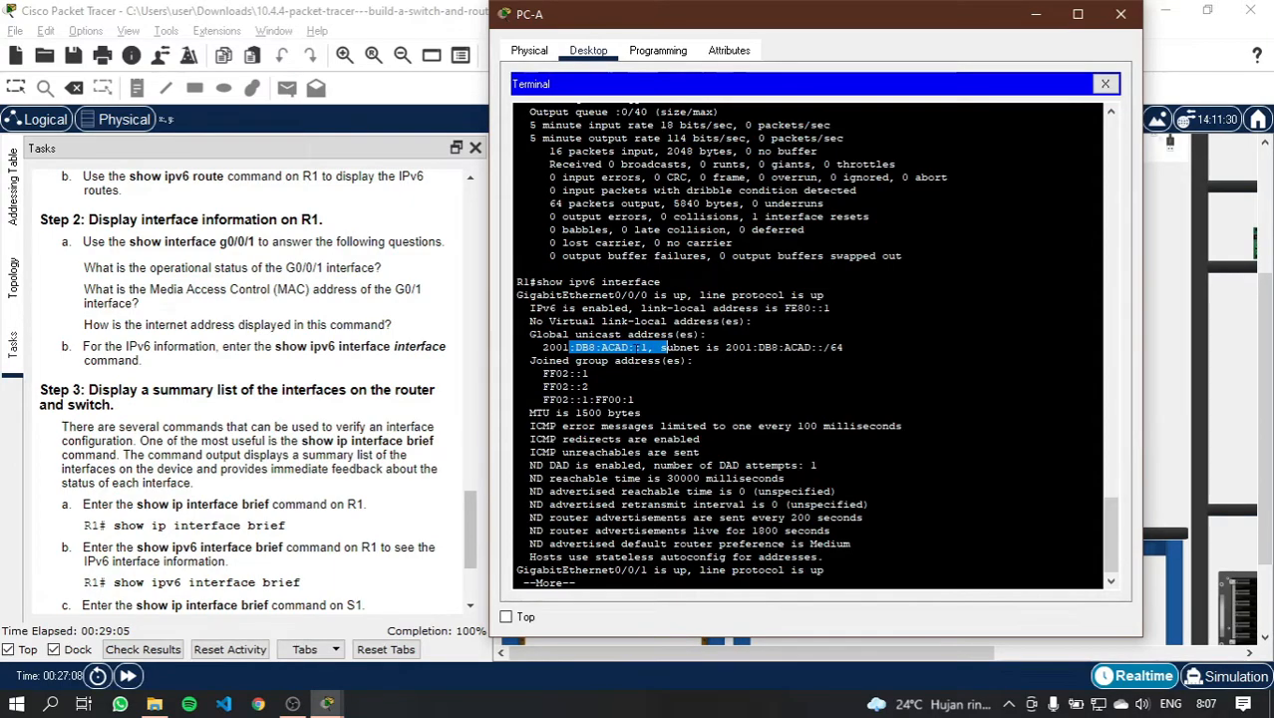
click(634, 348)
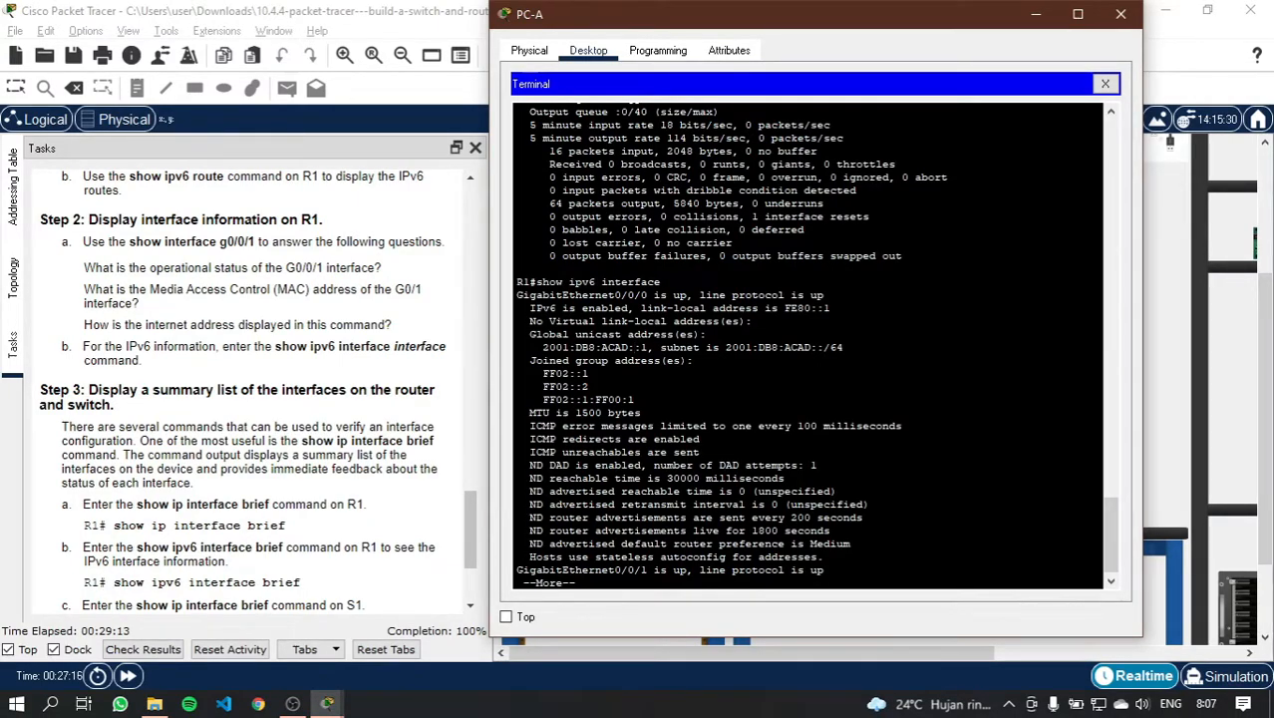
drag(524, 308, 570, 308)
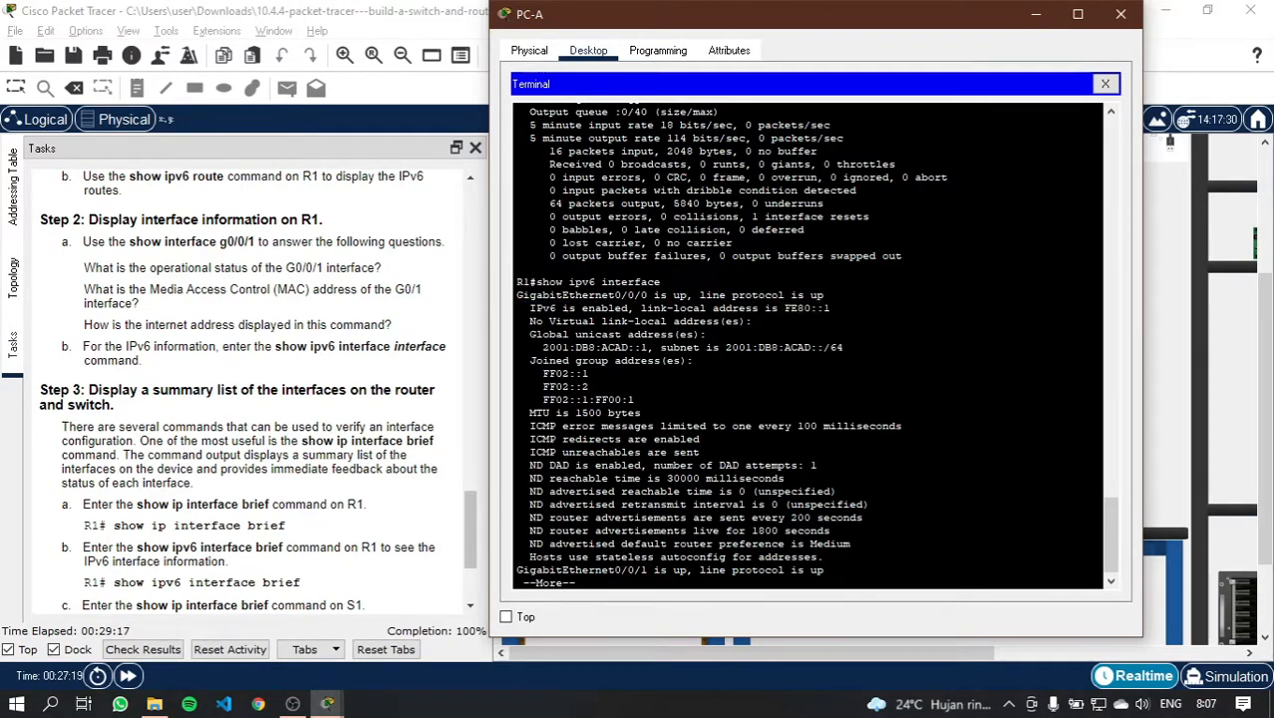
Step: Page through the remaining IPv6 interface output for GigabitEthernet0/0/1 until the R1 prompt returns, and bring up the Step 3 tasks
scroll(289, 503, down, 4)
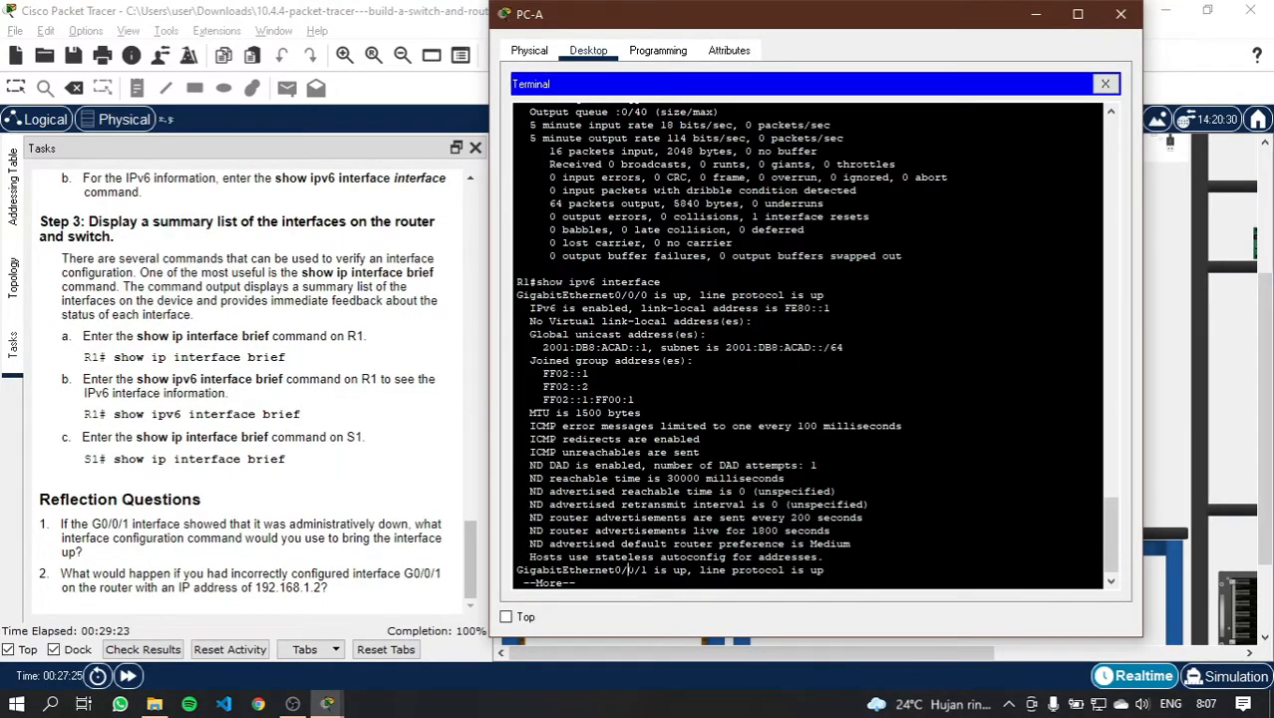
key(Return)
key(Return)
key(Return)
key(Return)
key(Return)
key(Return)
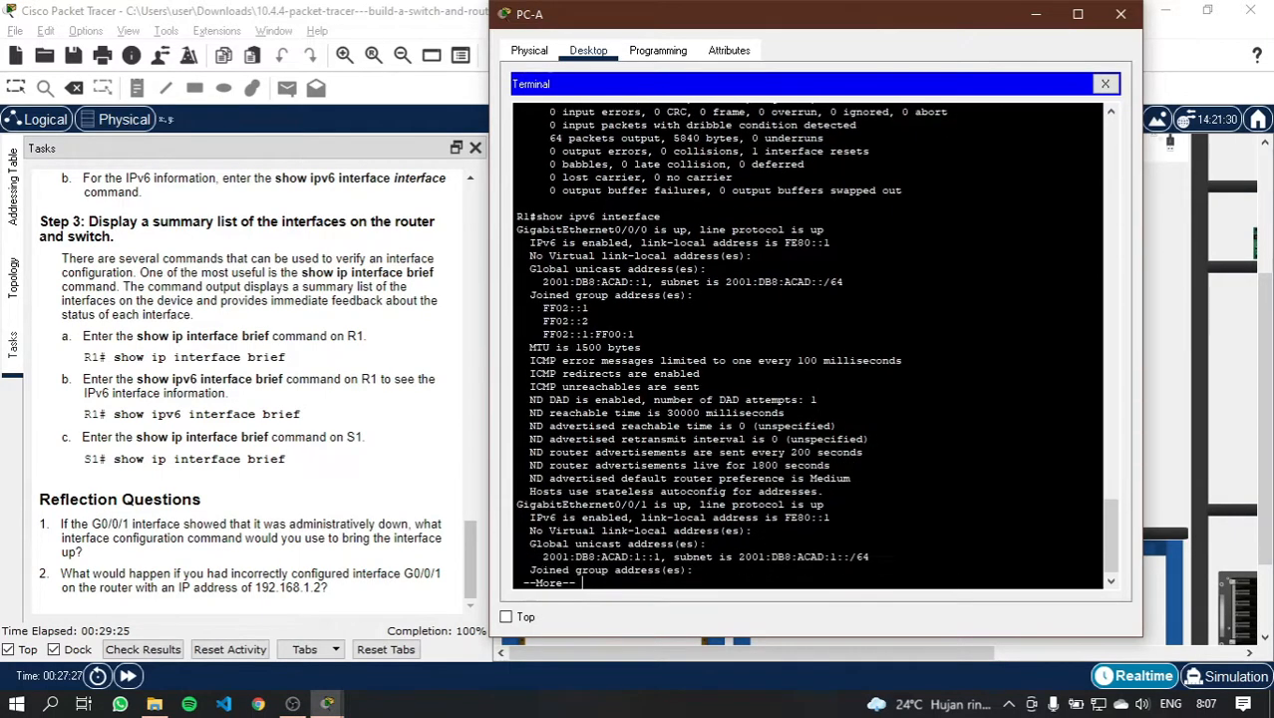
key(Return)
key(Return)
key(Return)
key(Return)
key(Return)
key(Return)
key(Return)
key(Return)
key(Return)
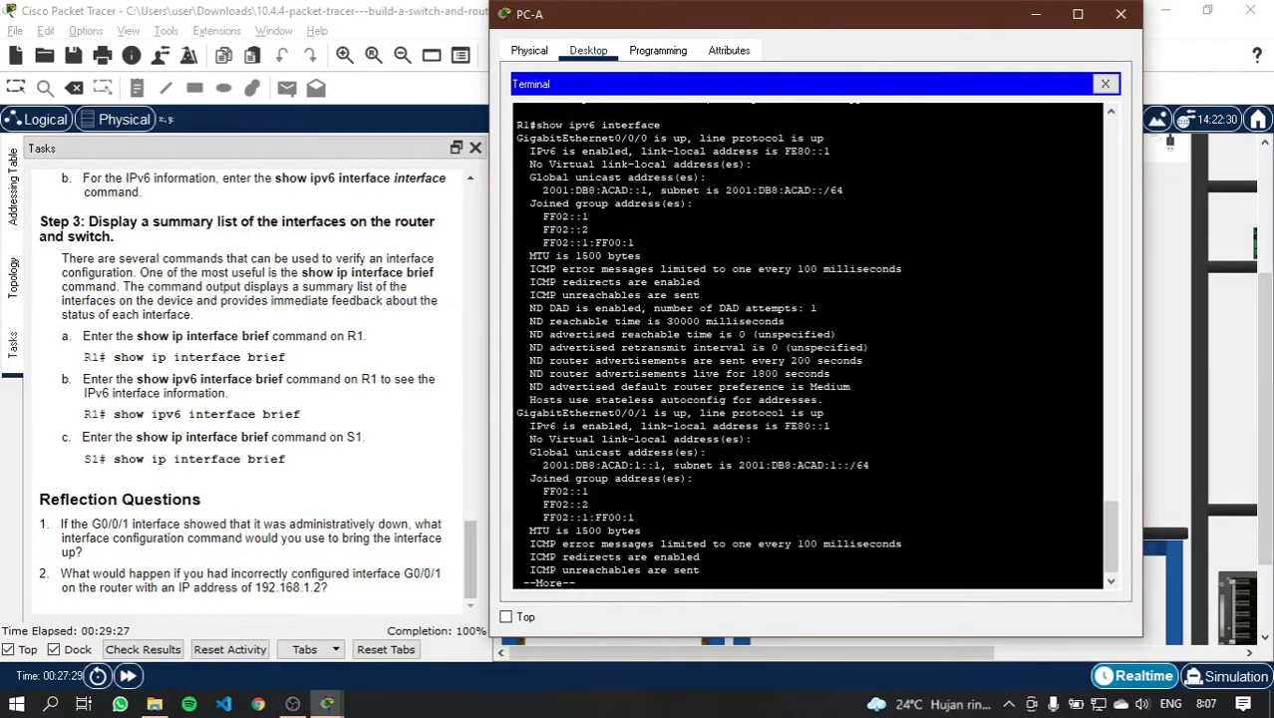
key(Return)
key(Return)
key(Return)
key(Return)
key(Return)
key(Return)
key(Return)
key(Return)
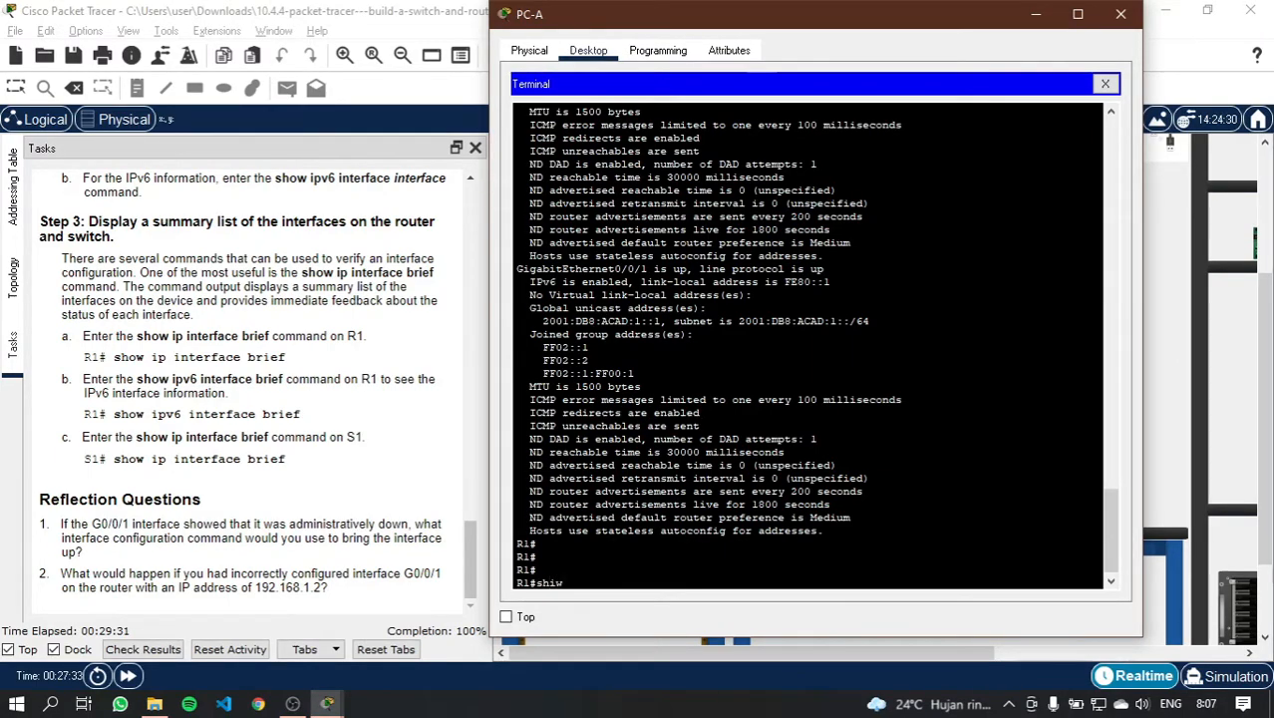
Step: Display R1's IPv4 interface summary with show ip interface brief and check the listed interfaces
text(show ip interface brief)
key(Return)
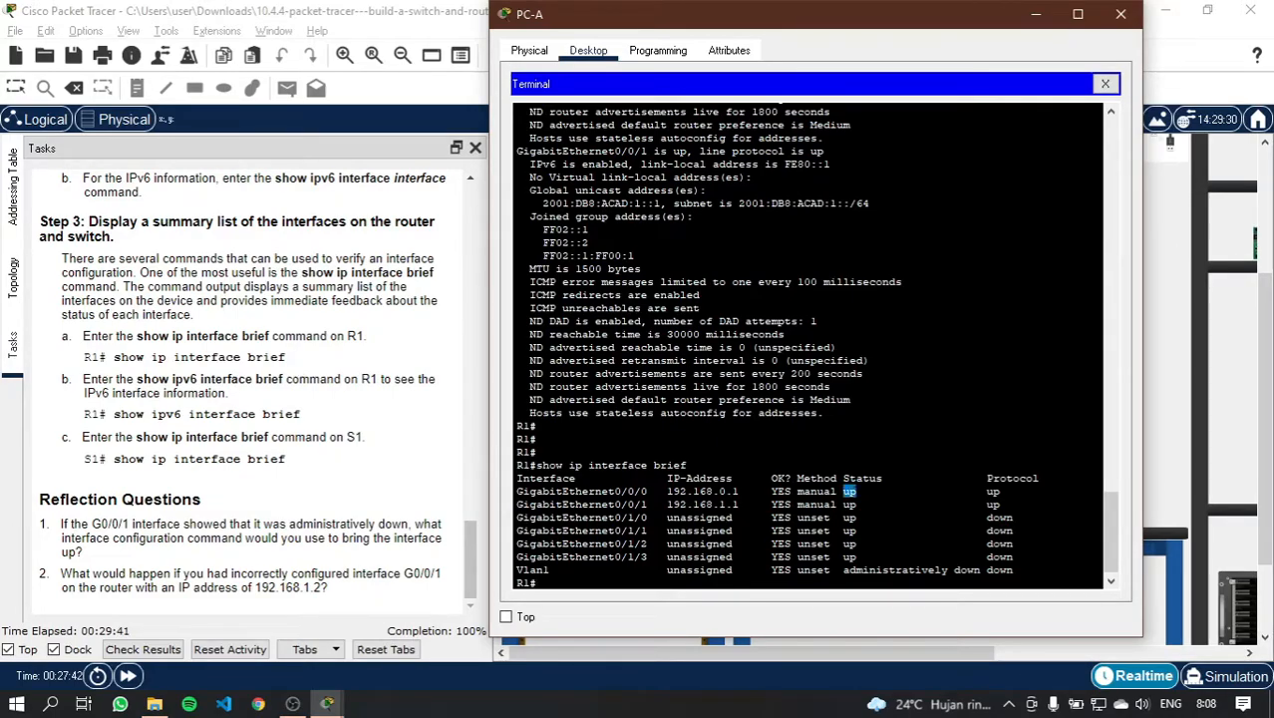
drag(633, 504, 654, 506)
click(641, 544)
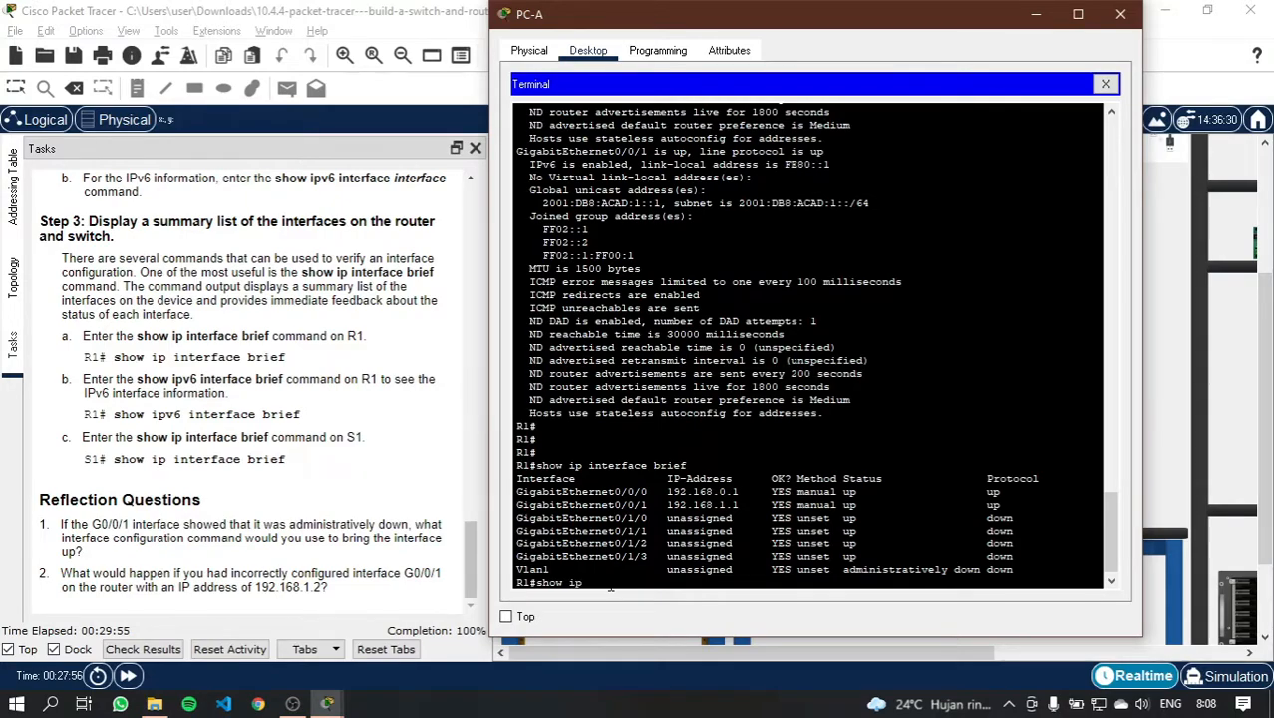
Step: Display R1's IPv6 interface summary with show ipv6 interface brief and check the GigabitEthernet0/0/0 and GigabitEthernet0/0/1 entries
text(nterfac)
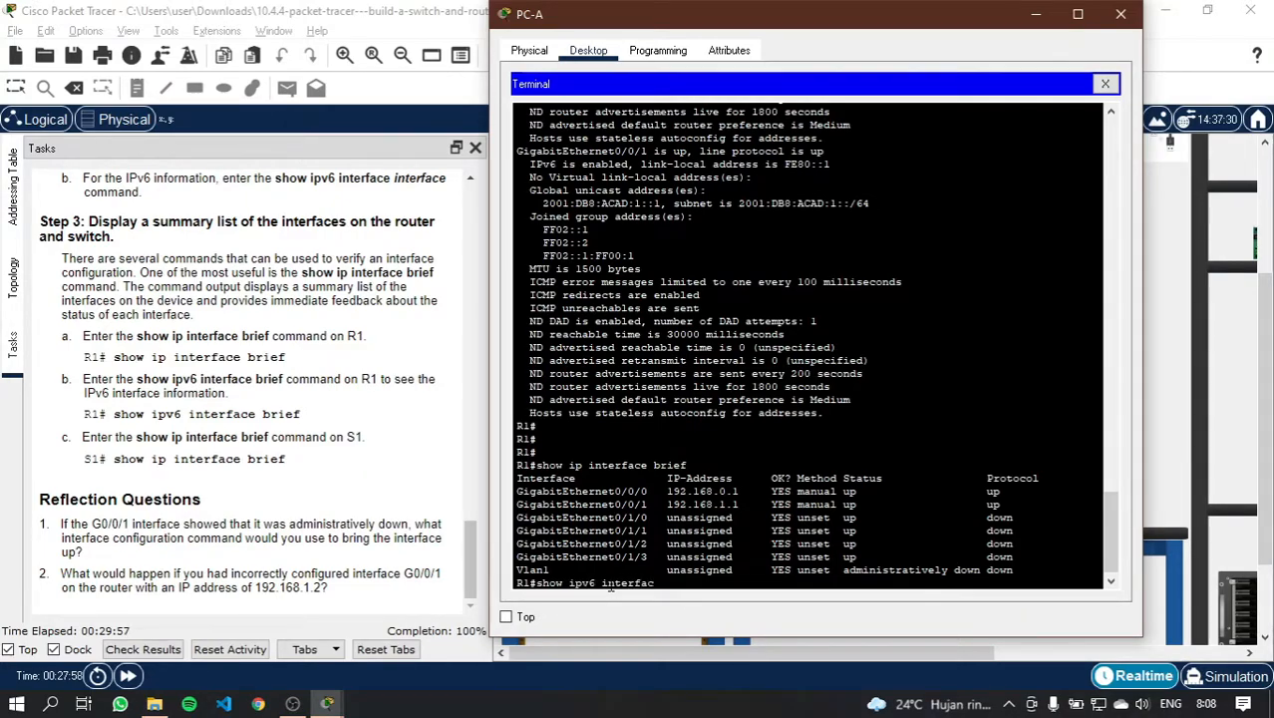
text(e brief)
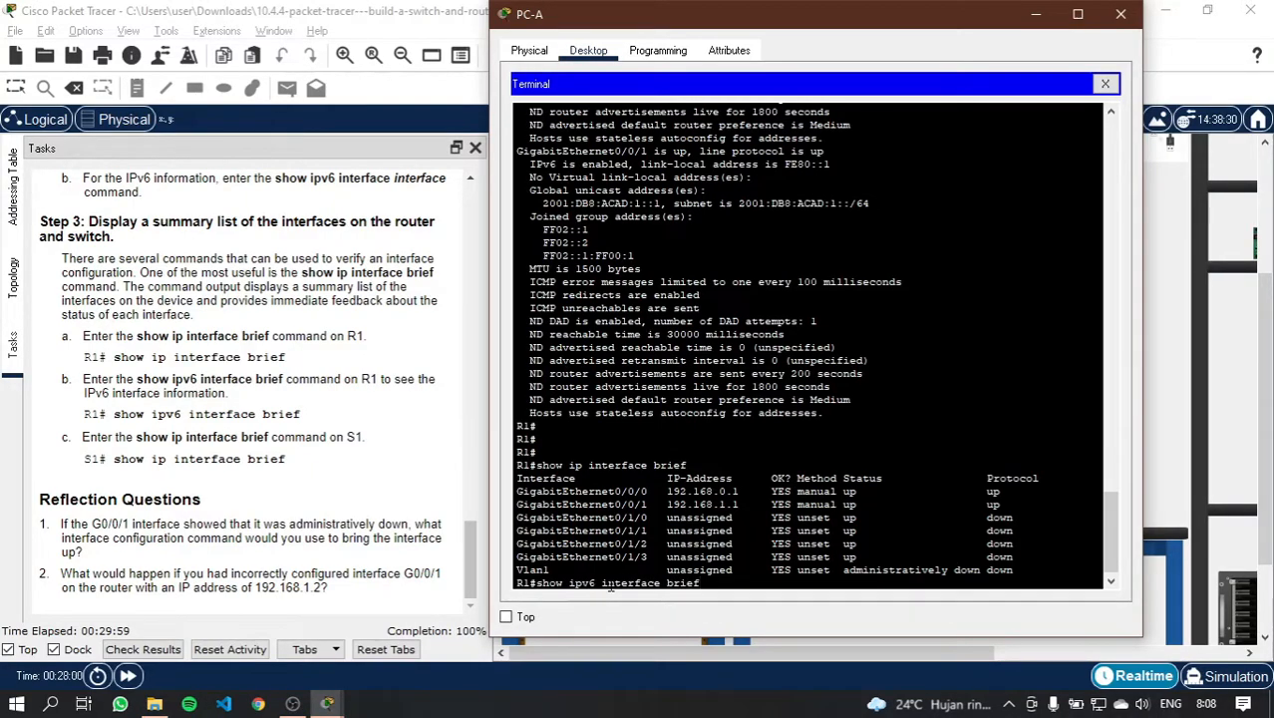
key(Return)
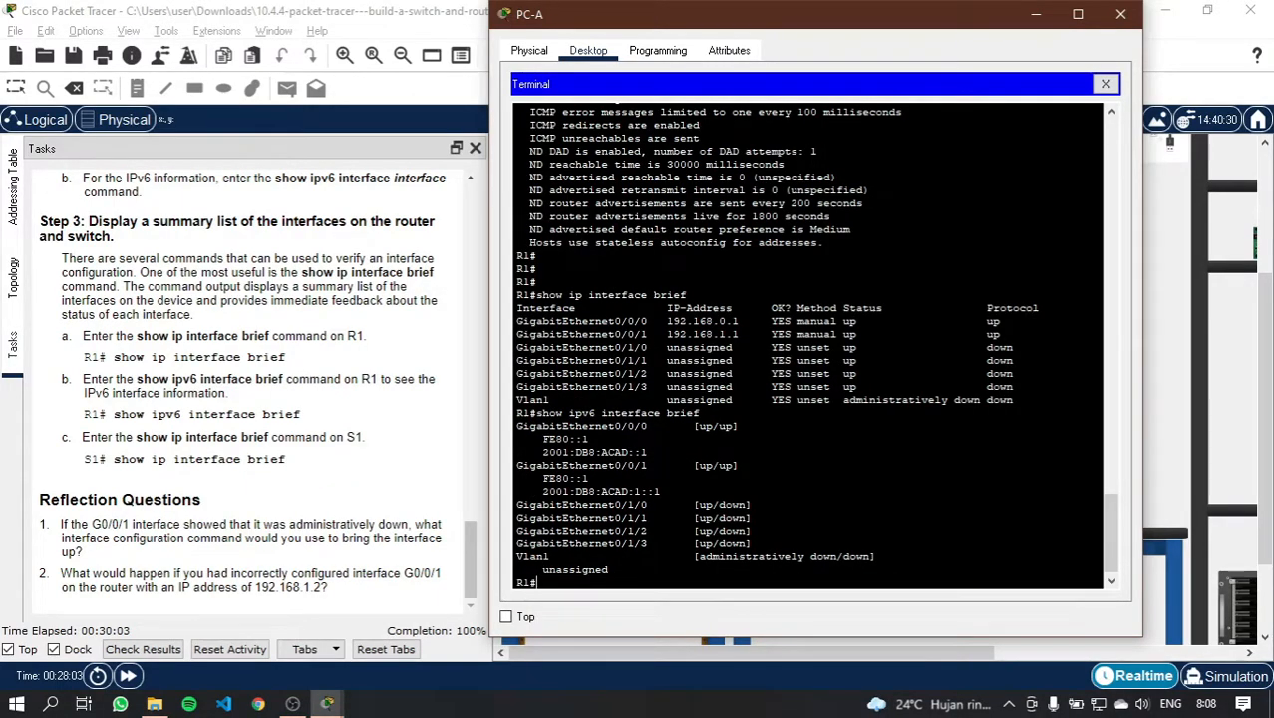
drag(562, 426, 590, 426)
drag(581, 464, 740, 465)
click(590, 439)
drag(615, 465, 591, 478)
click(590, 478)
scroll(310, 475, up, 1)
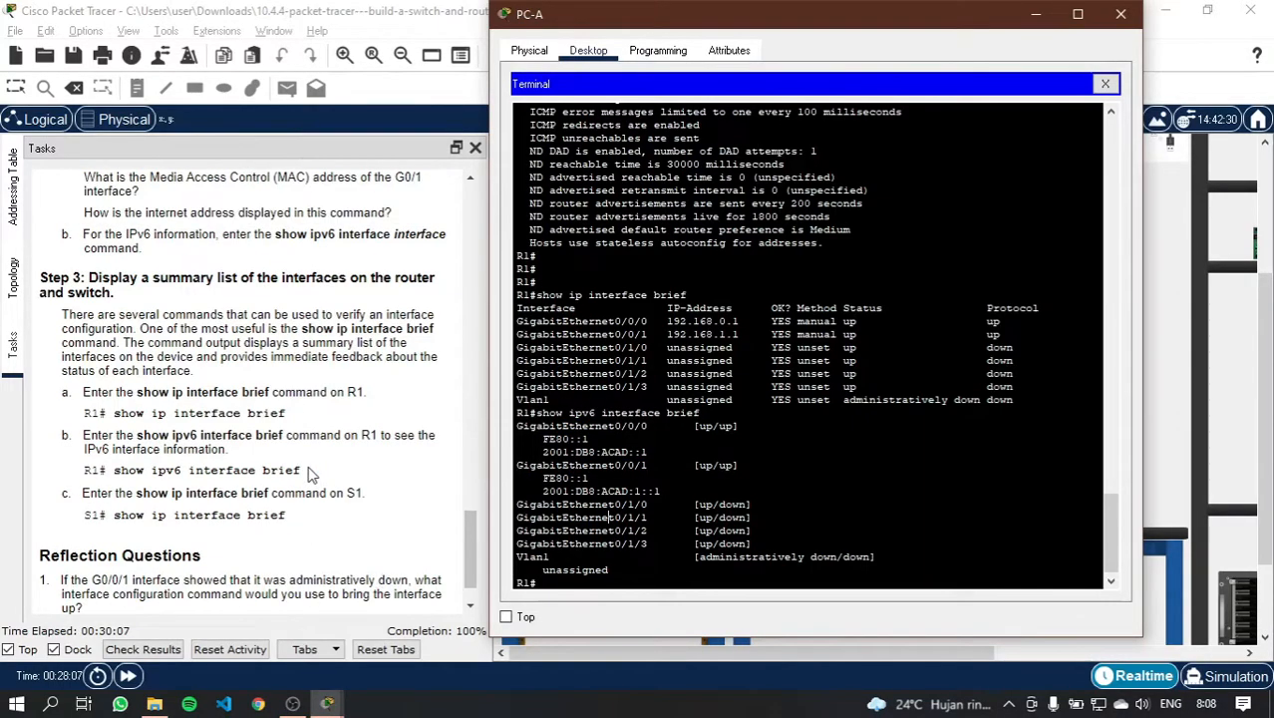
scroll(310, 475, down, 1)
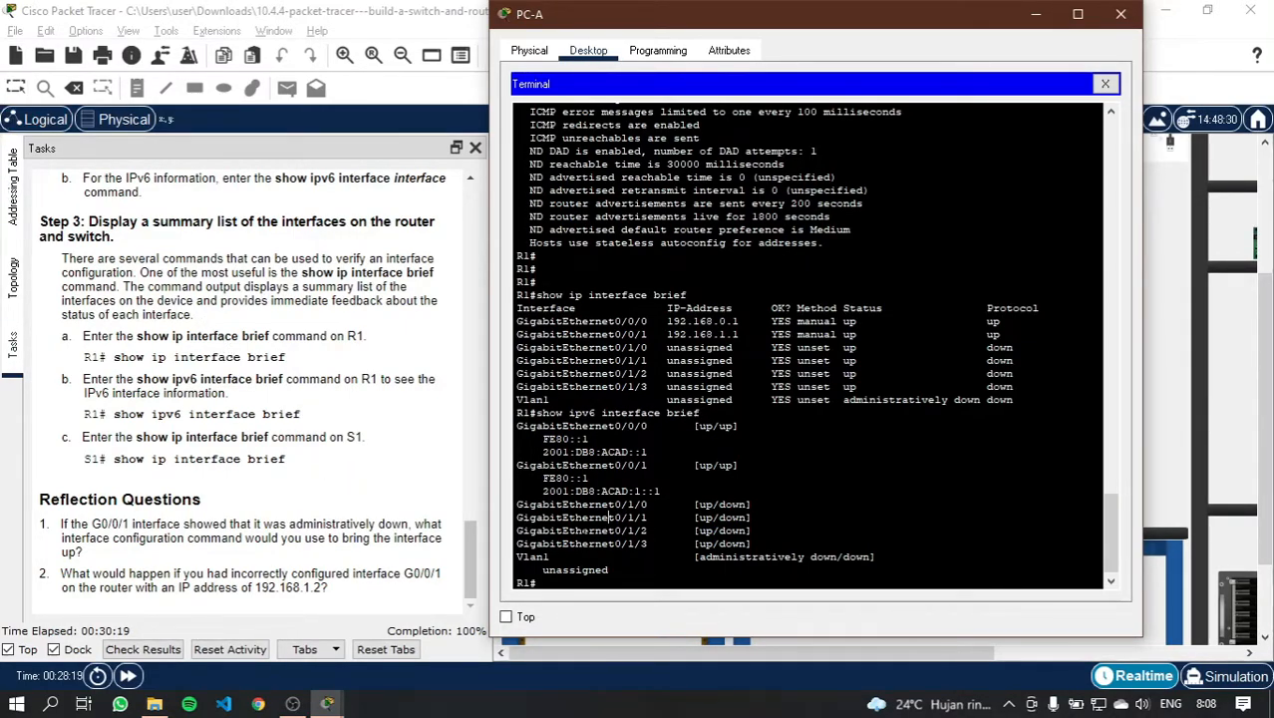
Step: Leave PC-A and open PC-B's terminal session to S1, keeping the task instructions uncovered
click(1120, 14)
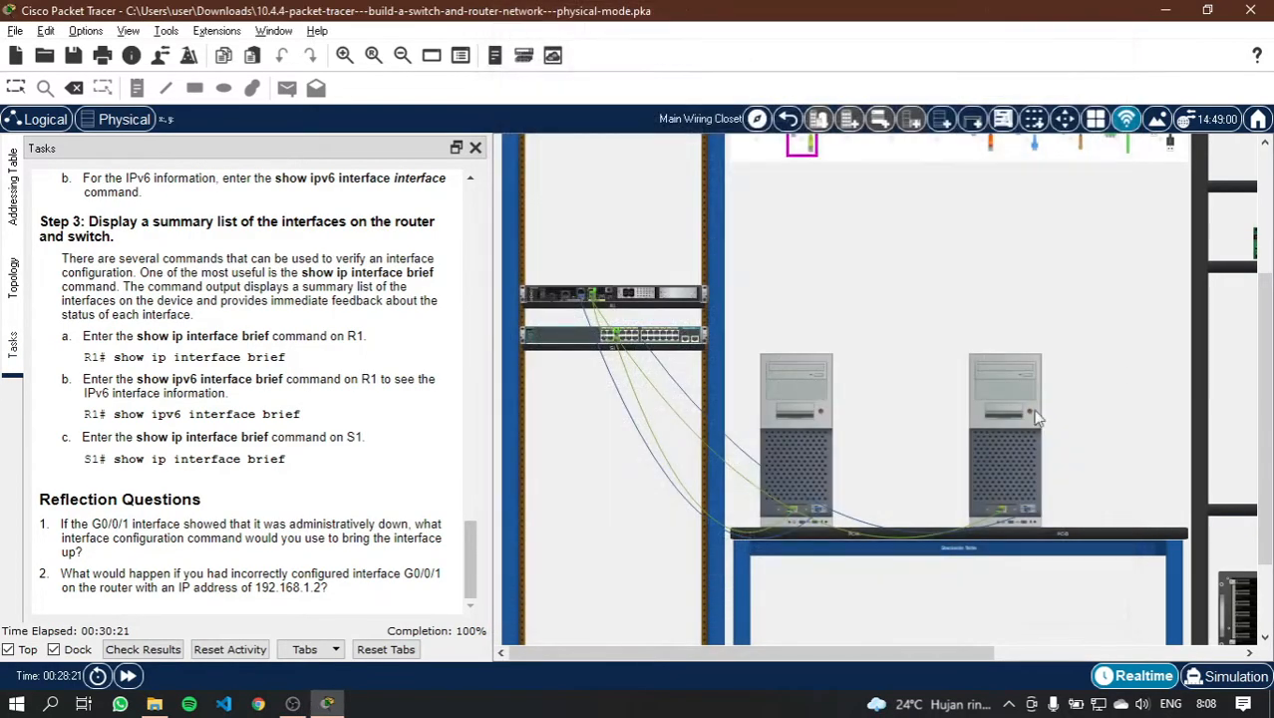
click(1013, 466)
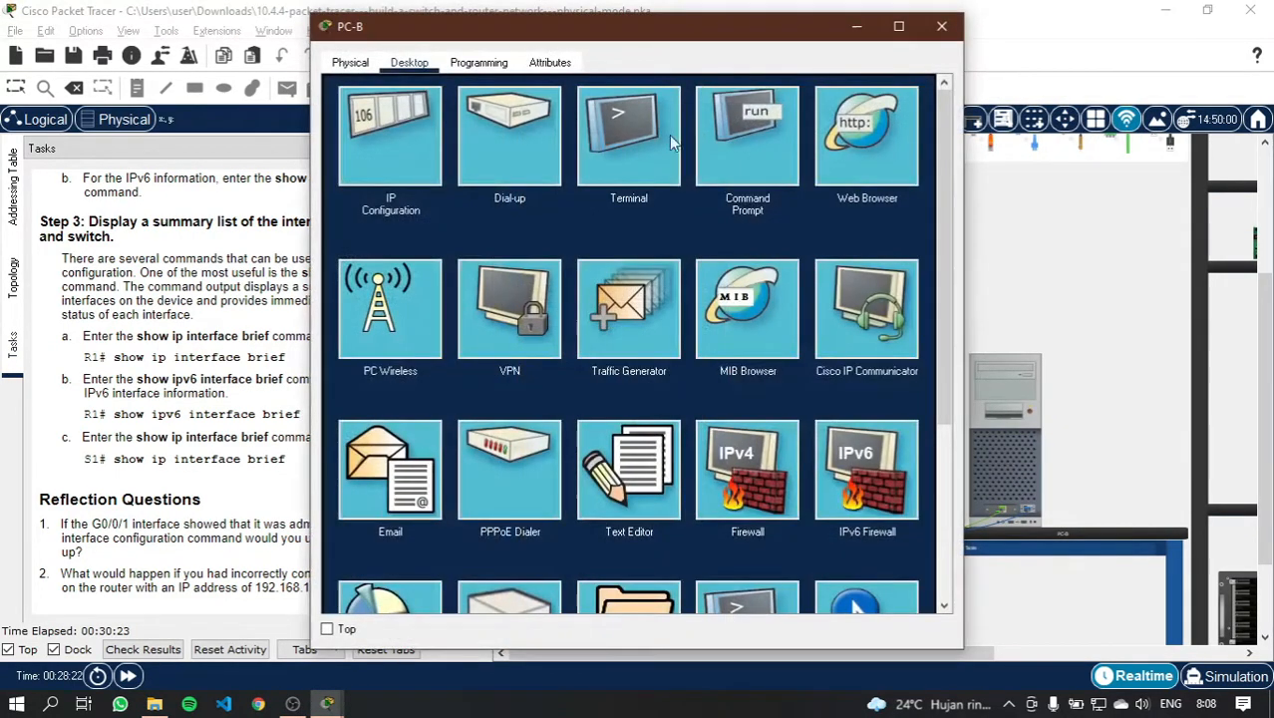
click(598, 140)
click(893, 267)
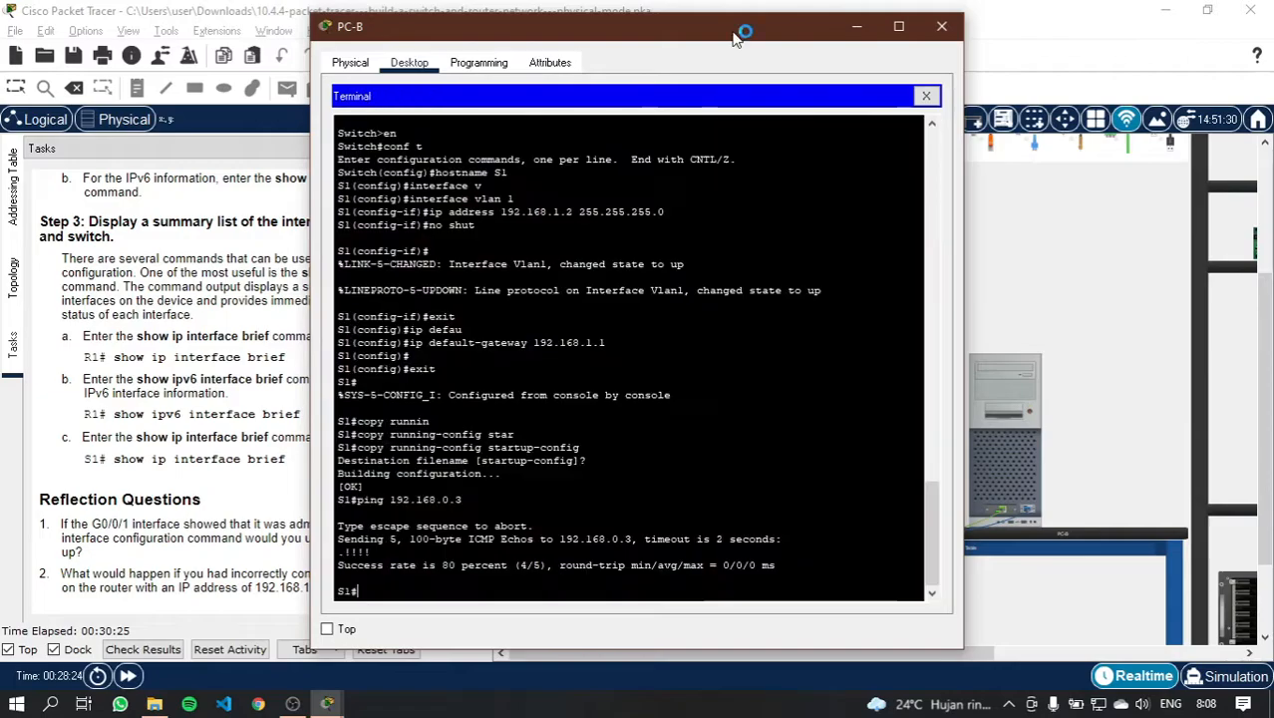
drag(728, 14, 869, 2)
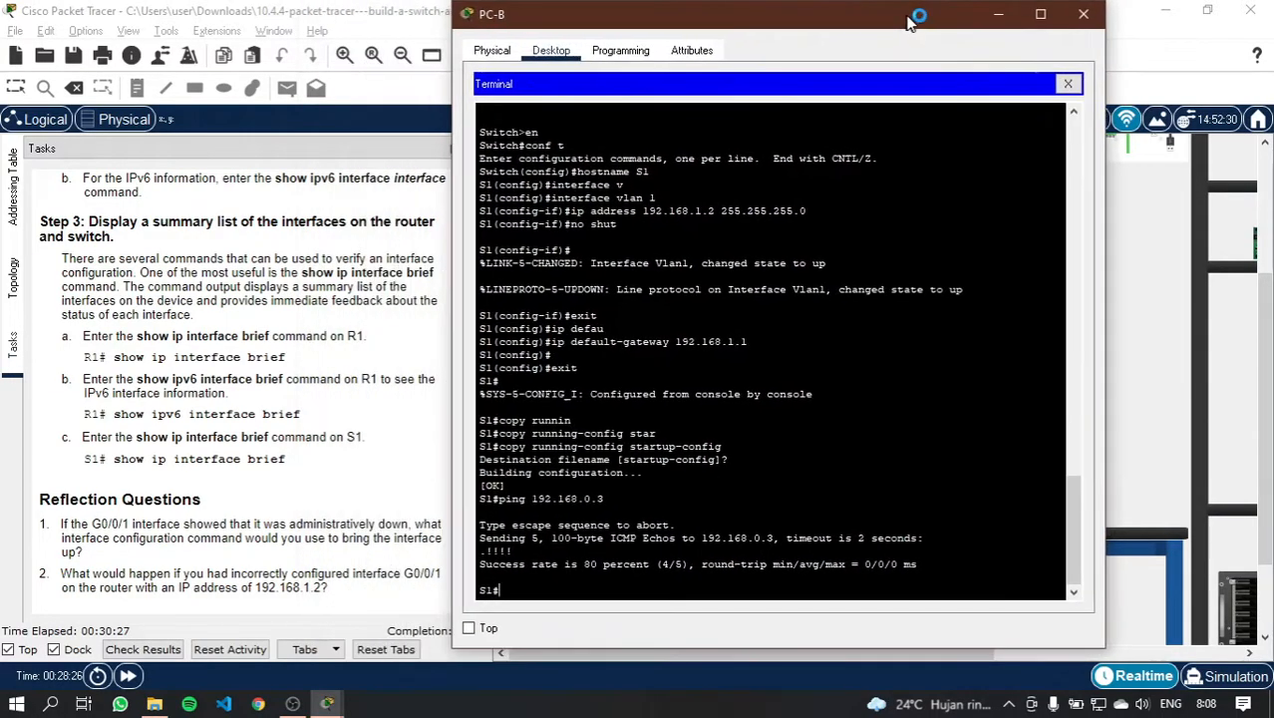
Step: Display S1's interface summary with show ip interface brief, then close PC-B
text(show ip interface)
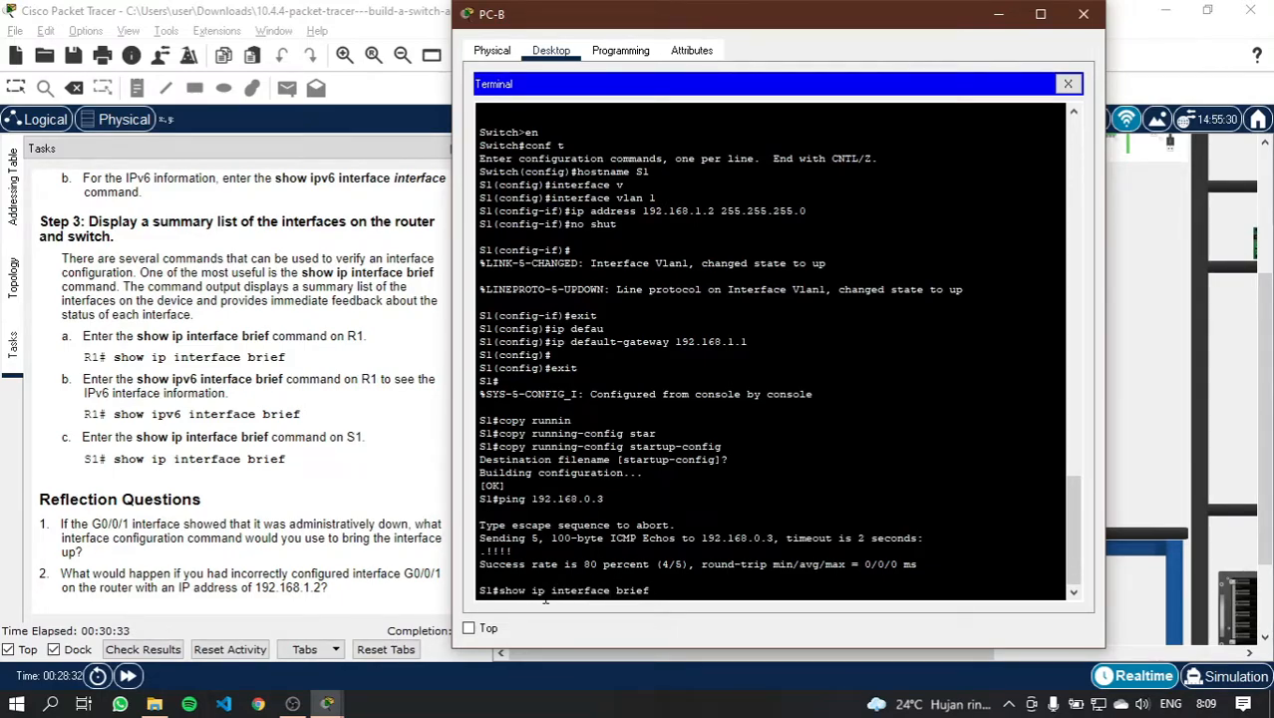
text( brief)
key(Return)
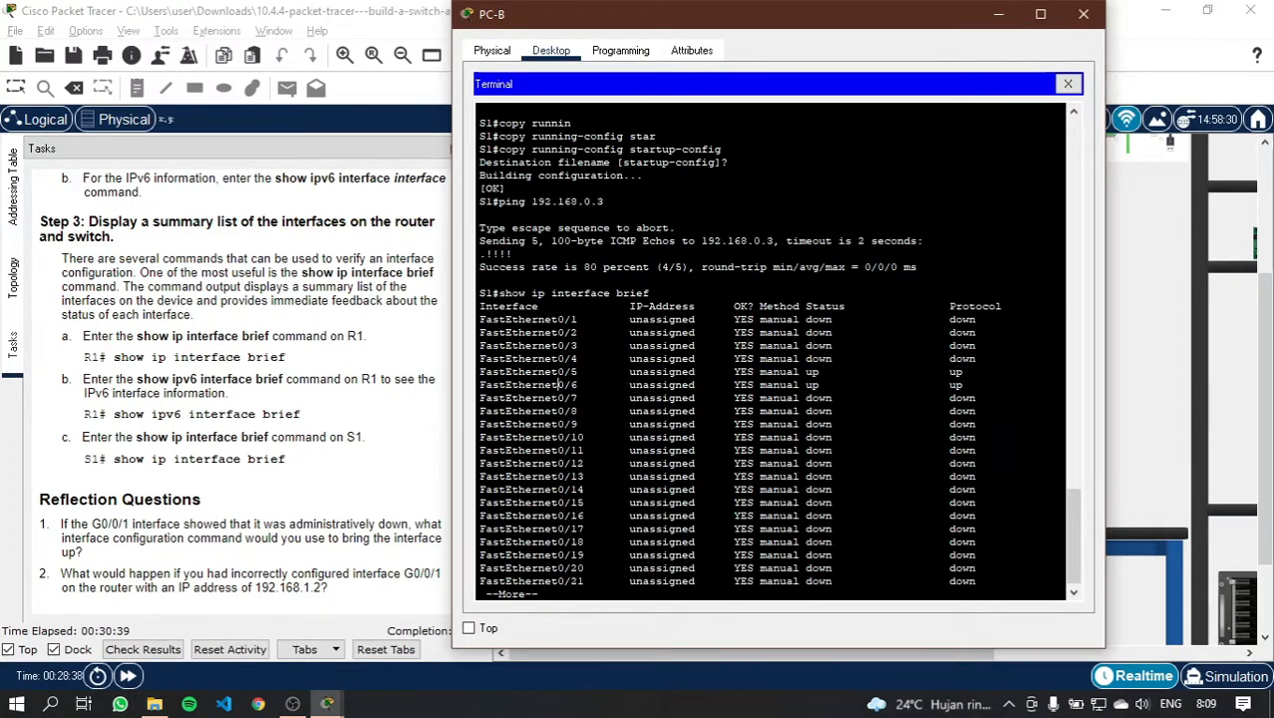
click(1083, 14)
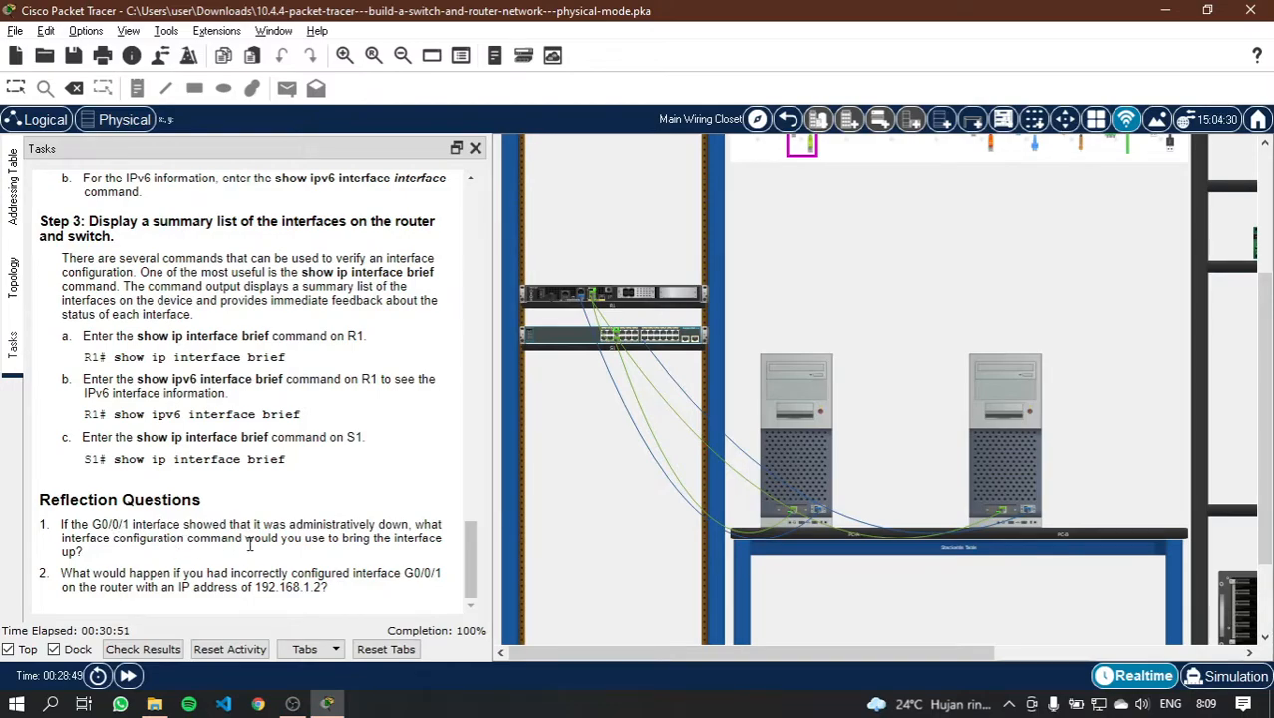
Step: Review reflection question 1 about the interface configuration command that brings up an administratively down G0/0/1
drag(141, 548, 122, 573)
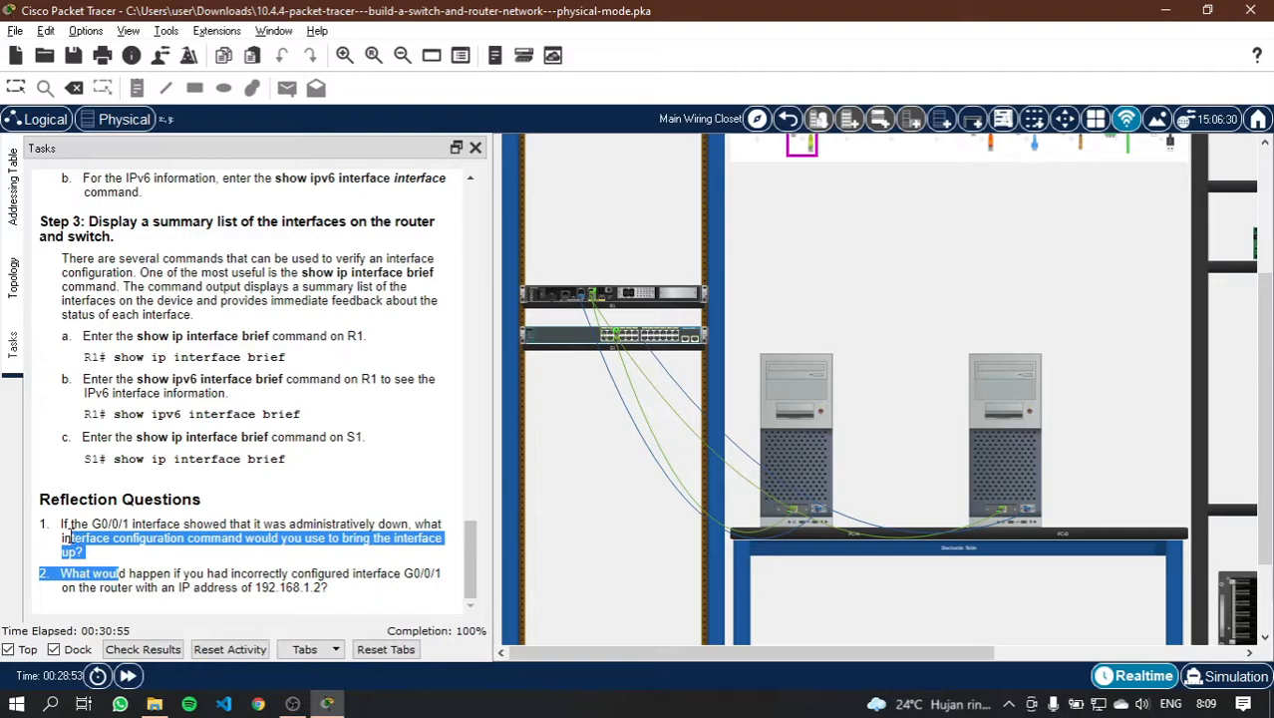
click(116, 569)
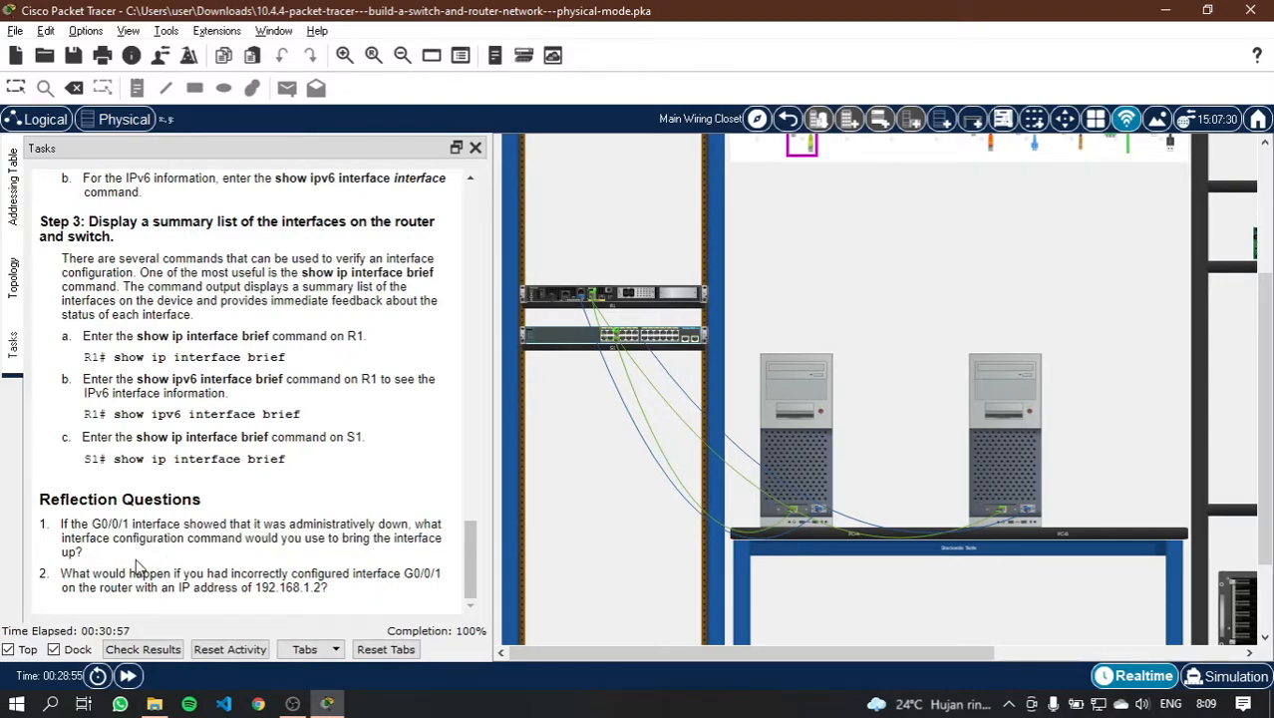
drag(98, 555, 61, 524)
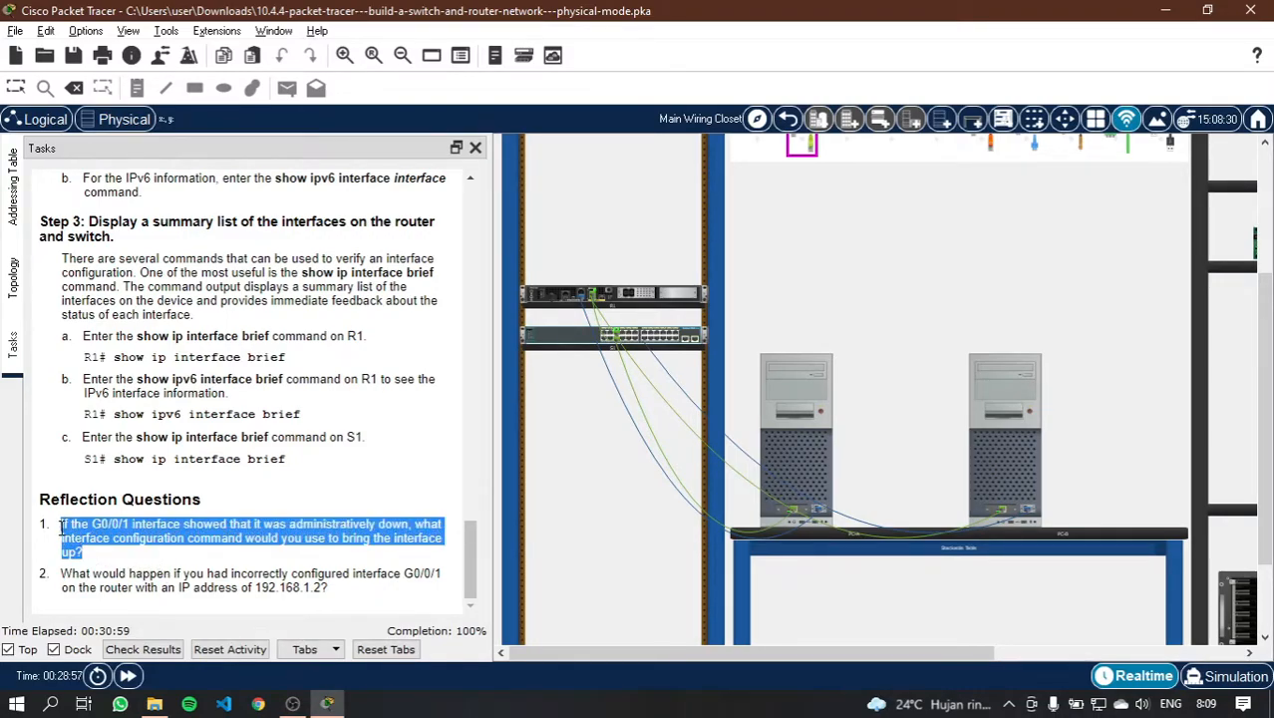
drag(210, 575, 96, 540)
click(126, 566)
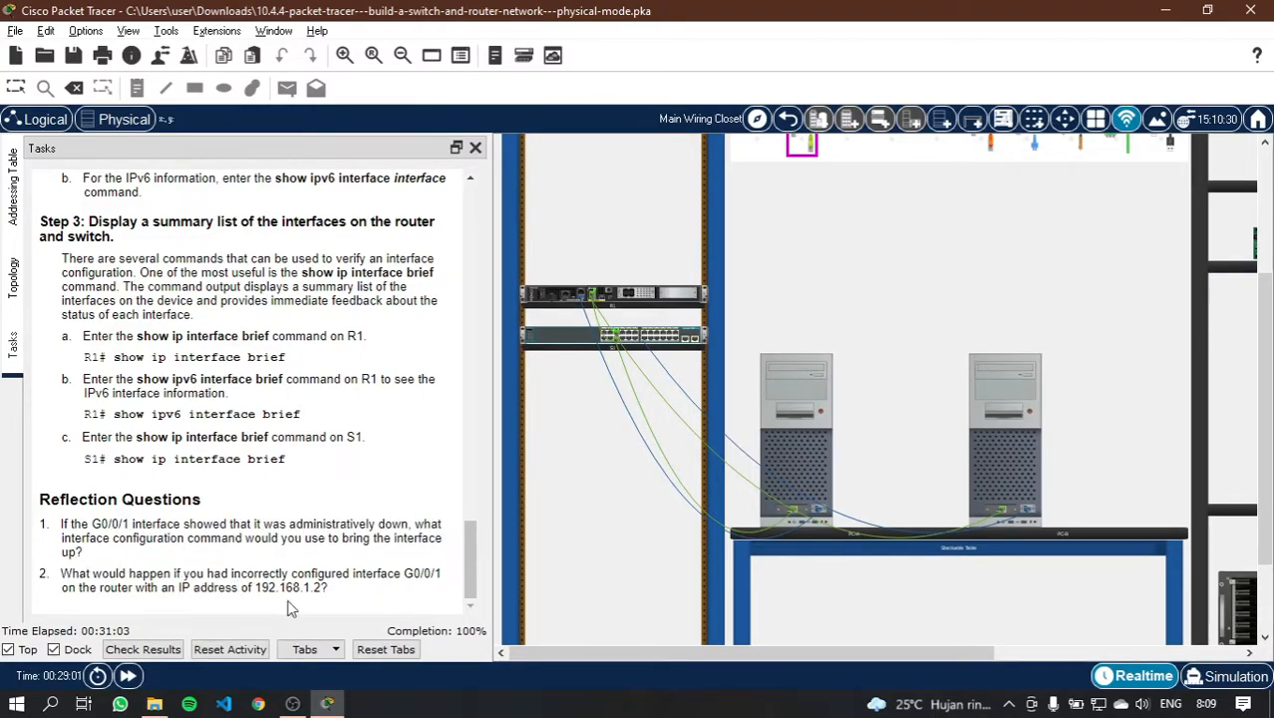
Step: Compare reflection question 2, about G0/0/1 misconfigured with 192.168.1.2, against the addressing table and return to the task instructions
drag(330, 589, 89, 587)
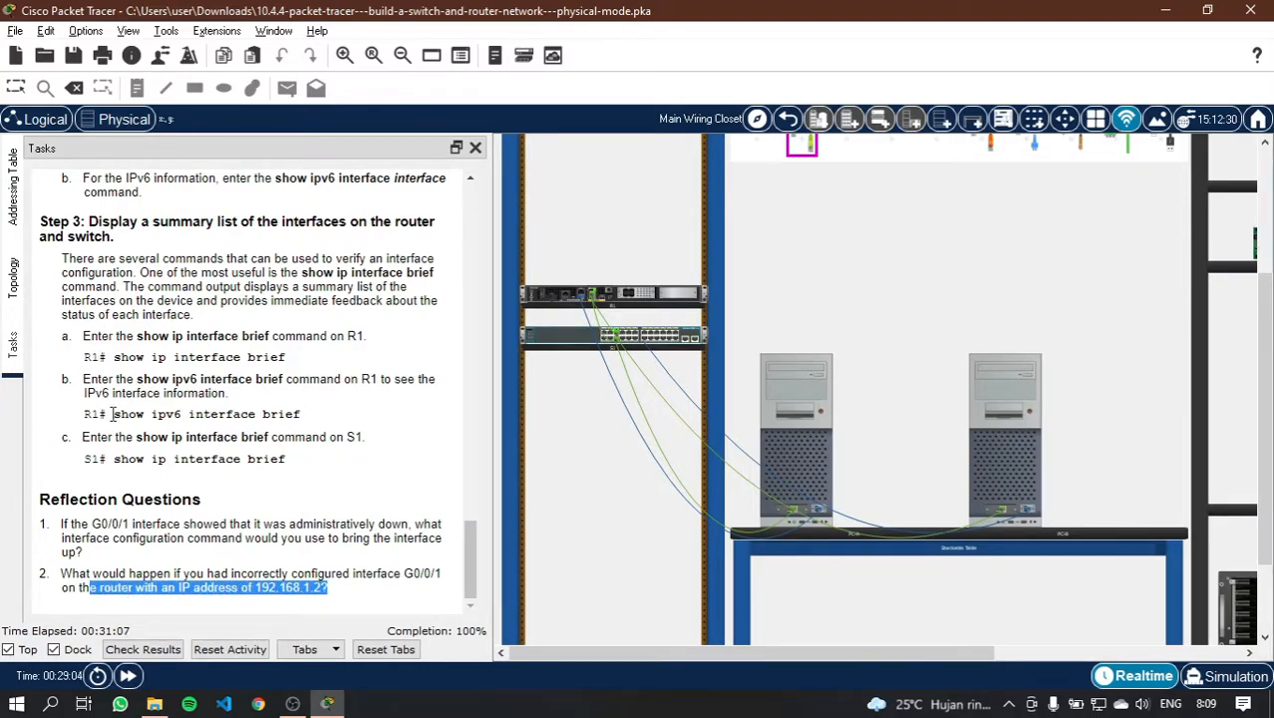
click(12, 185)
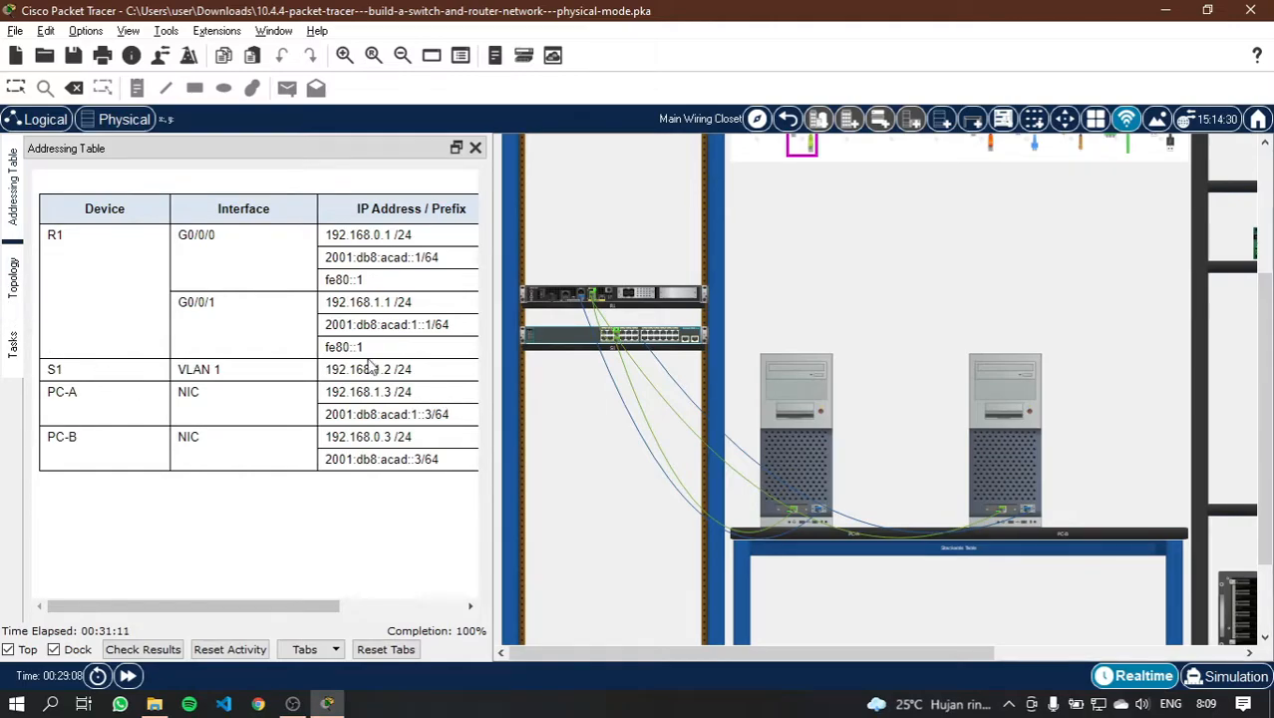
click(16, 344)
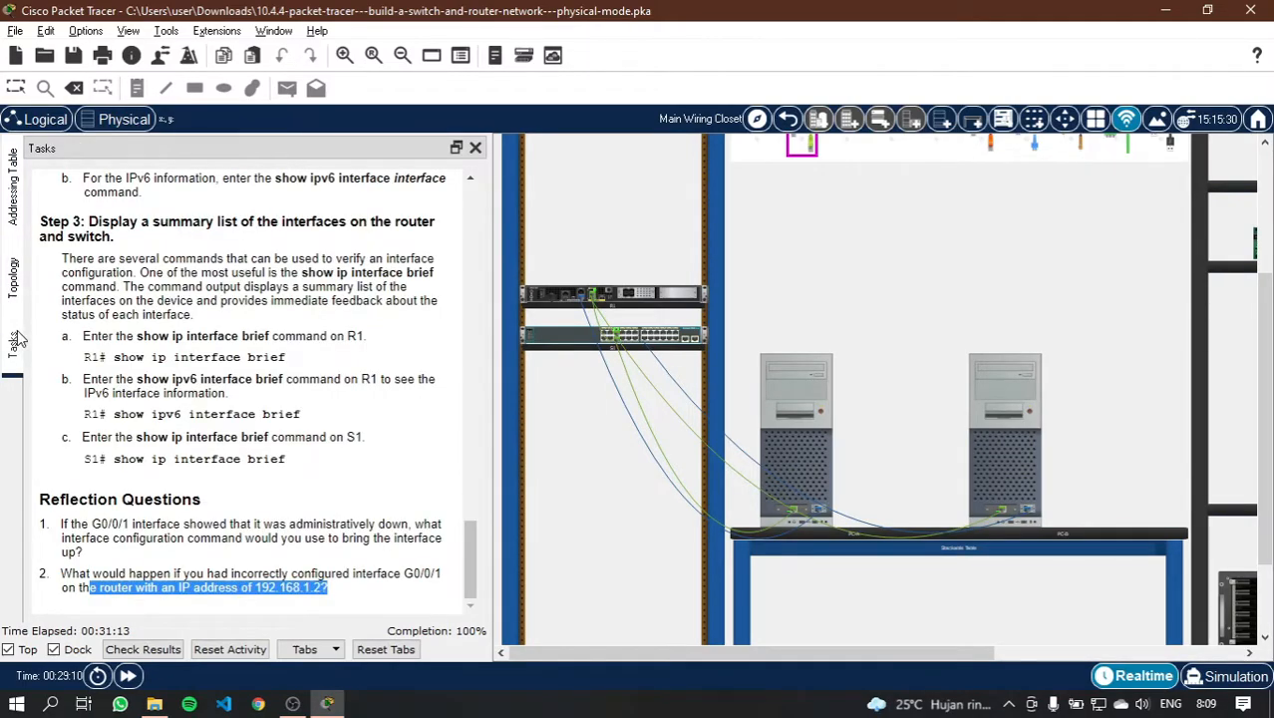
click(10, 191)
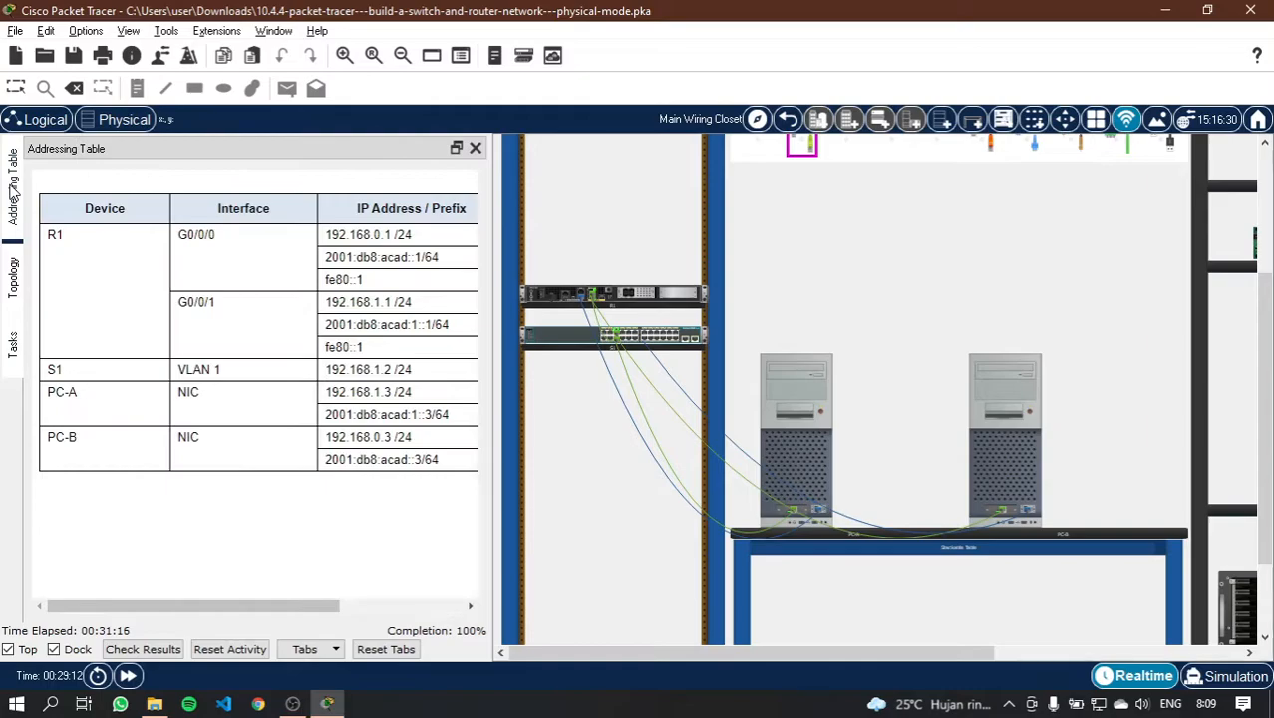
click(13, 344)
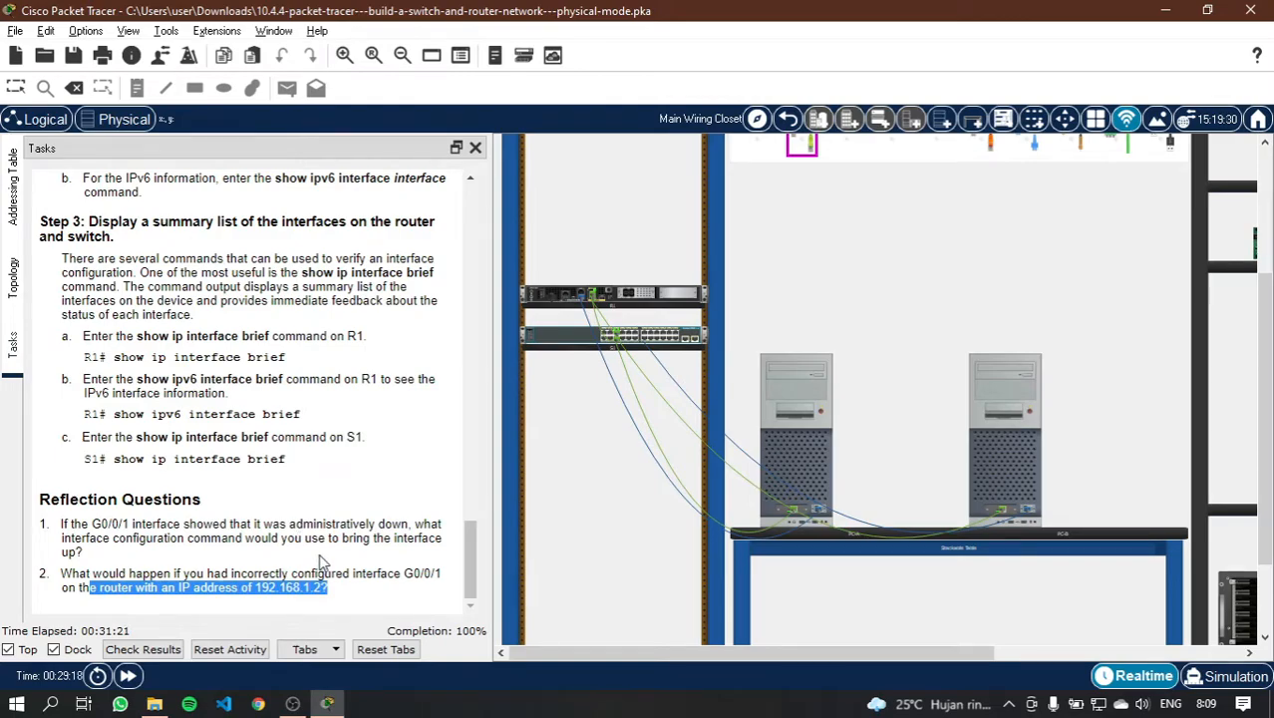
Step: Open PC-A on the table in the wiring closet
click(828, 399)
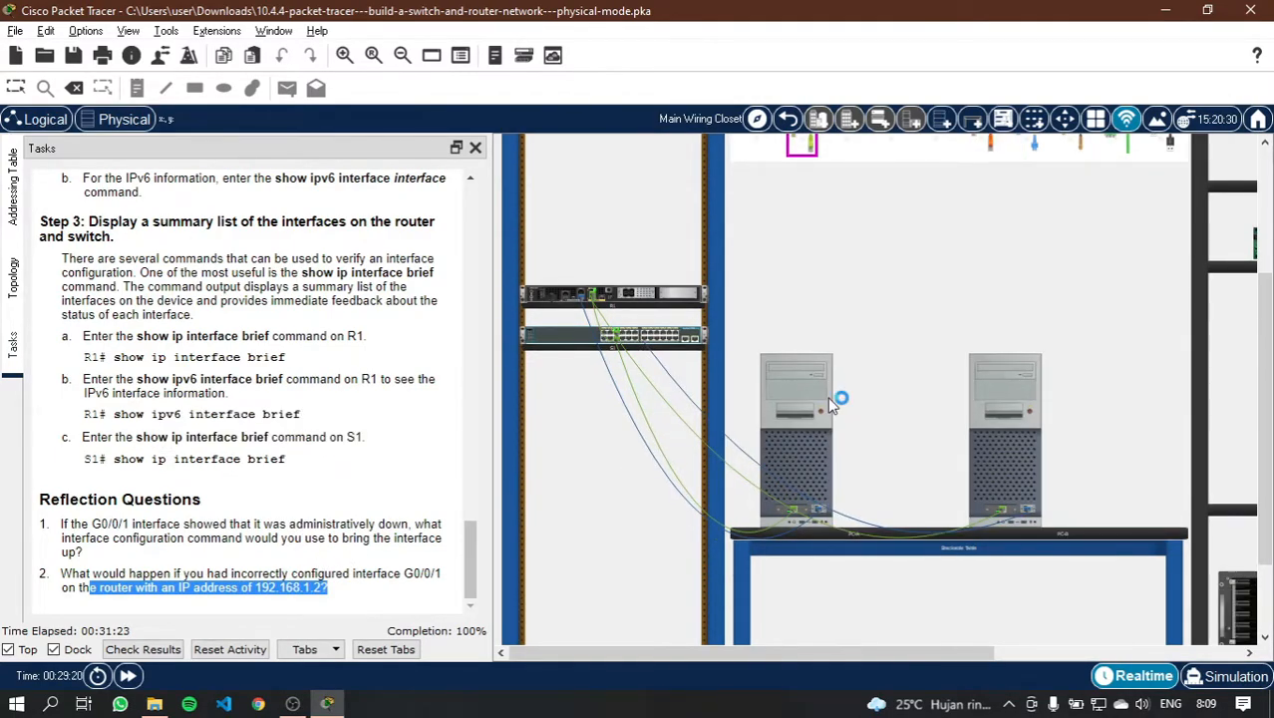